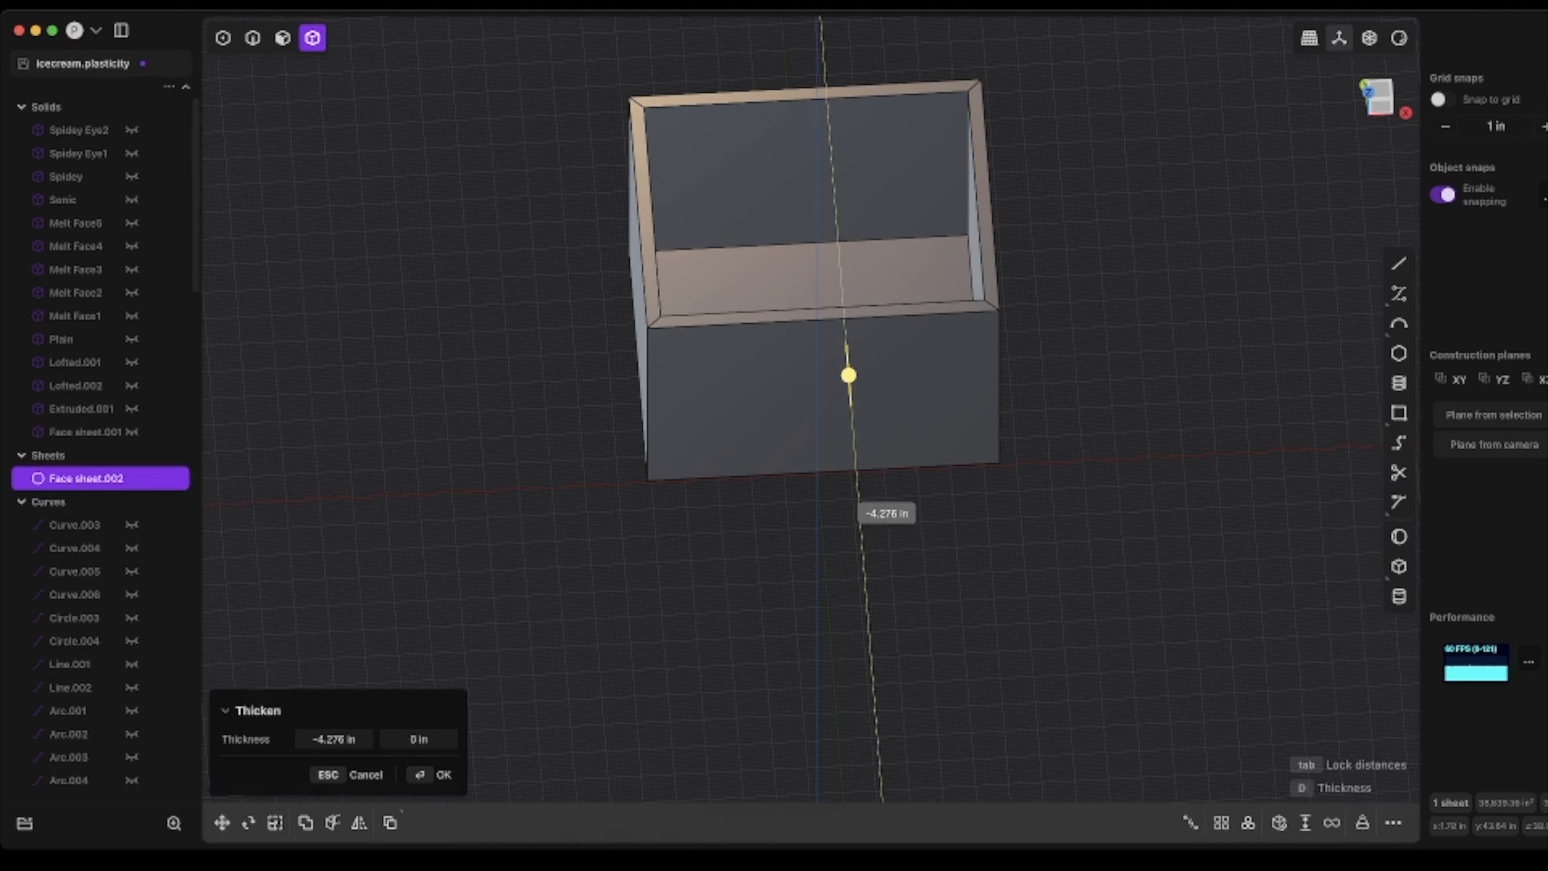
- Thicken the open-box face sheet by about -4.276 in and delete the resulting body
middle_click_drag(848, 375, 871, 318)
key("Return")
left_click(975, 318)
key("Delete")
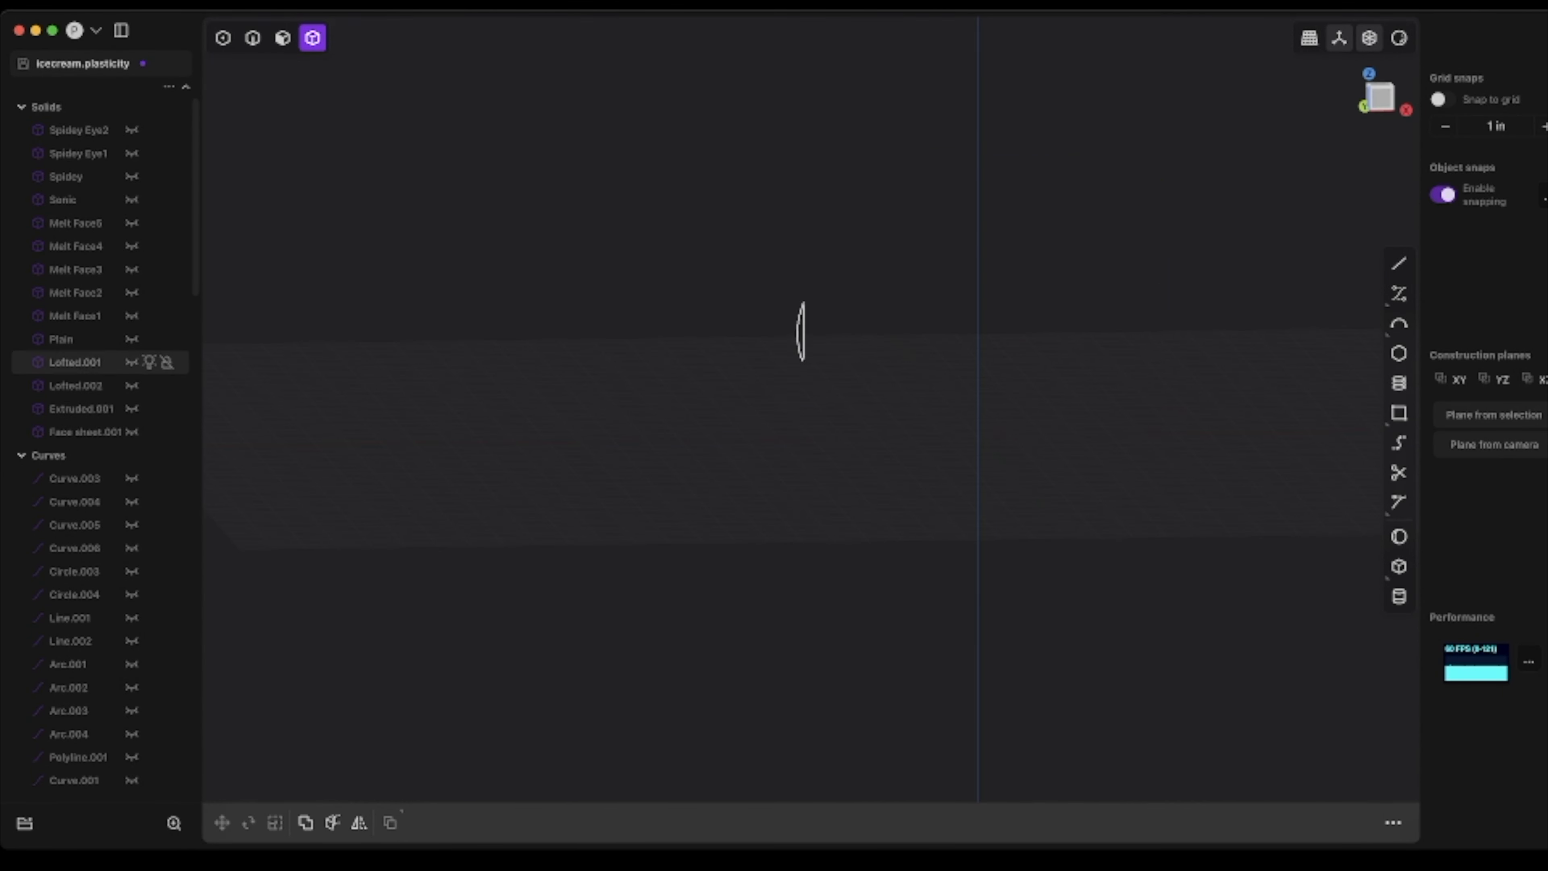
left_click(132, 432)
middle_click_drag(1061, 109, 811, 451, "shift")
middle_click_drag(810, 451, 841, 463)
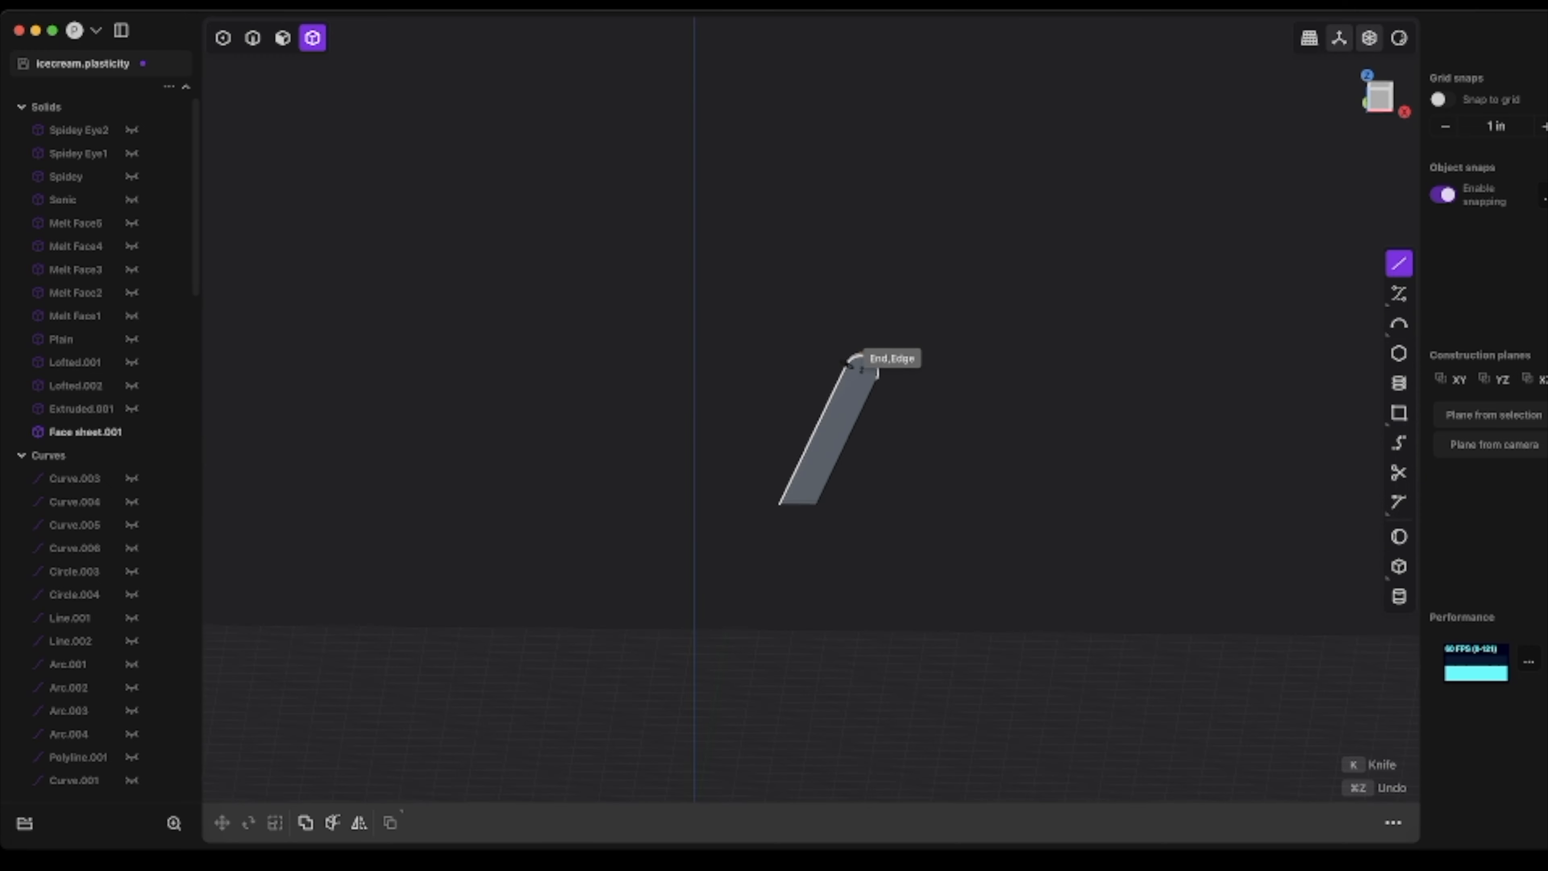
key("shift+c")
left_click(1120, 419)
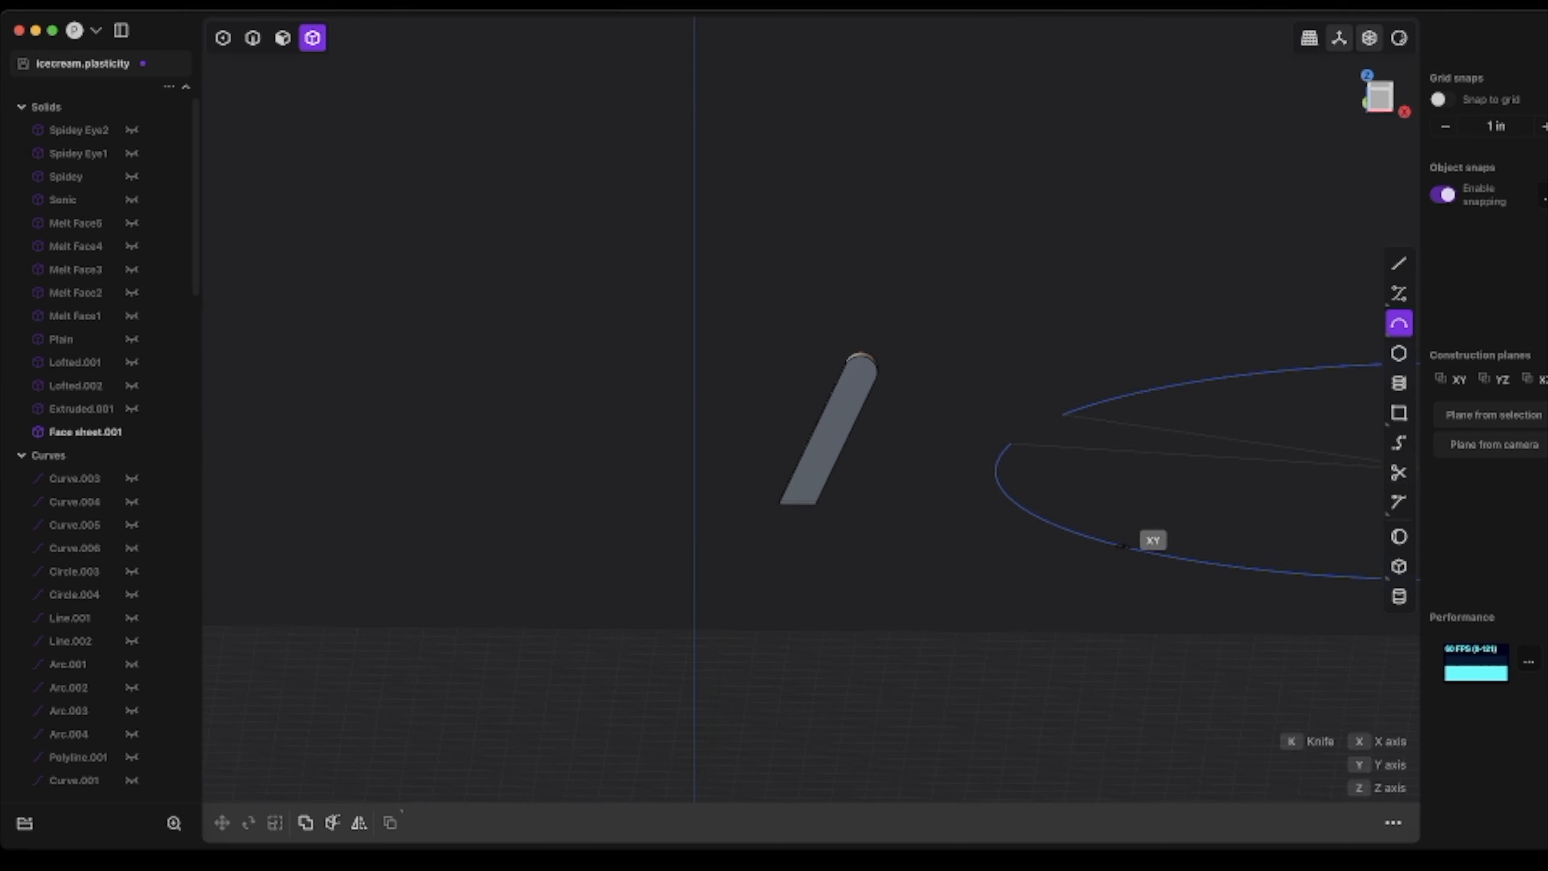
left_click(1123, 544)
left_click(131, 432)
- Show the Plain solid and view it squarely from the front
left_click(132, 339)
middle_click_drag(854, 439, 731, 396)
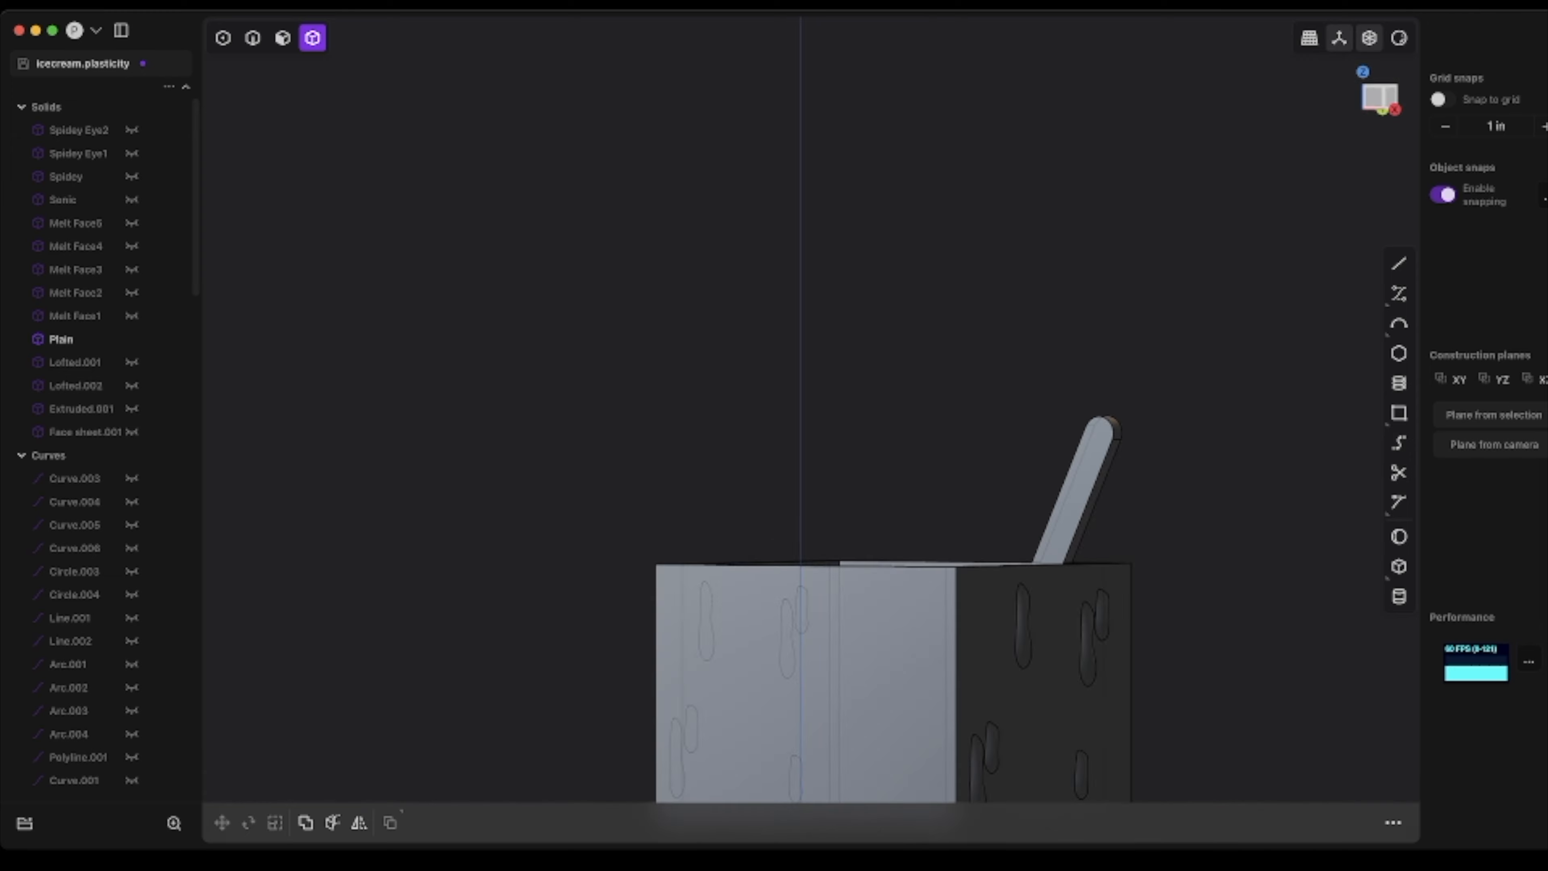
key("KP_1")
middle_click_drag(853, 586, 707, 317, "shift")
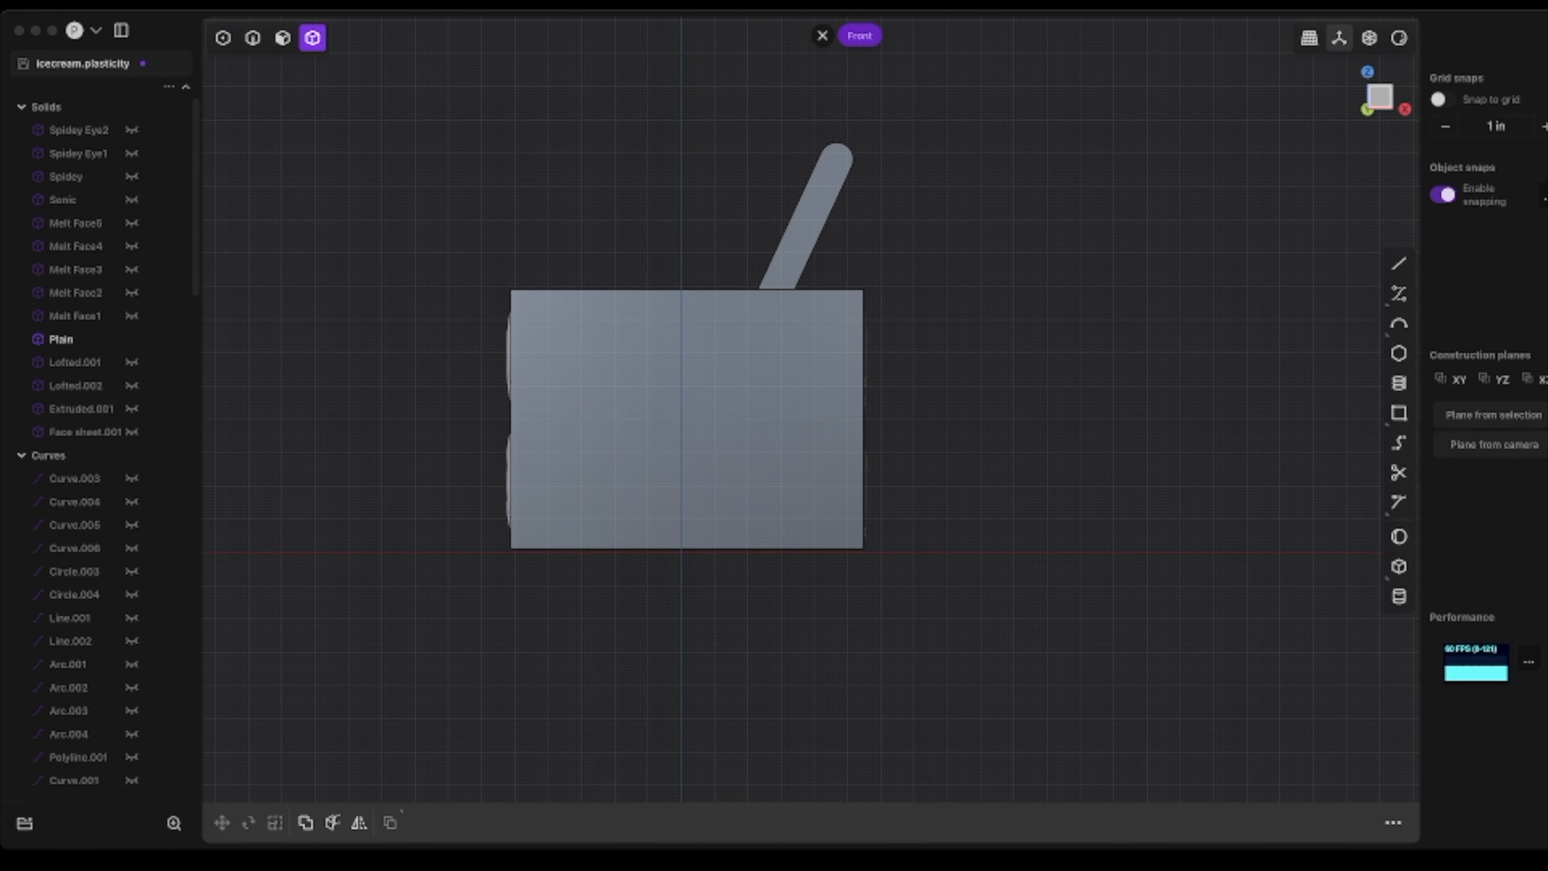
- Scale the Shrek reference image by about 20.9 and place it beside the box, on its left
key("s")
left_click_drag(666, 564, 377, 798)
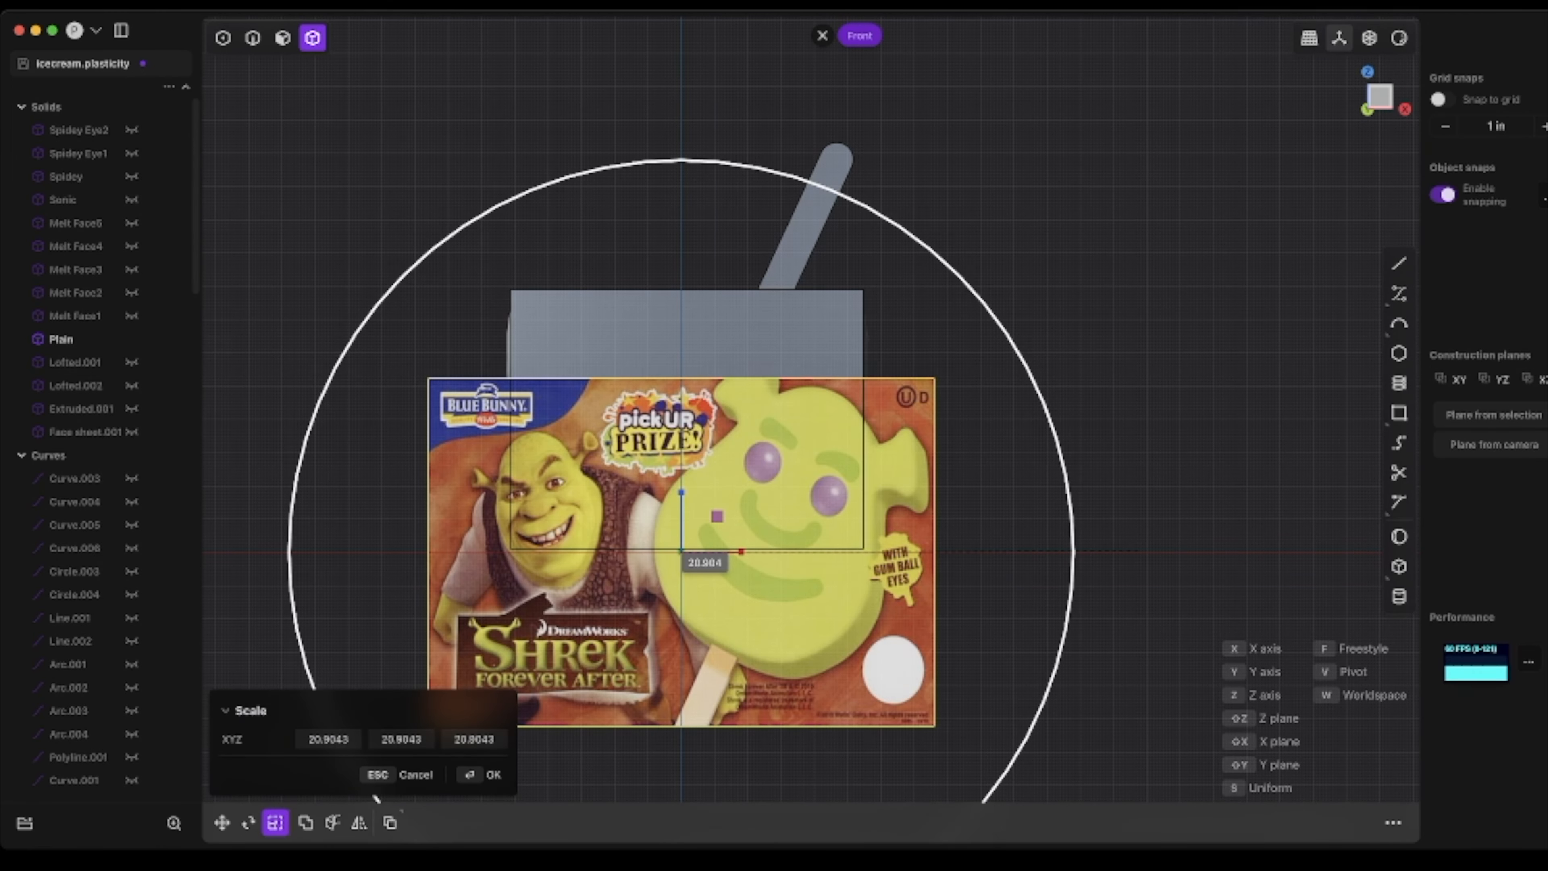
key("Return")
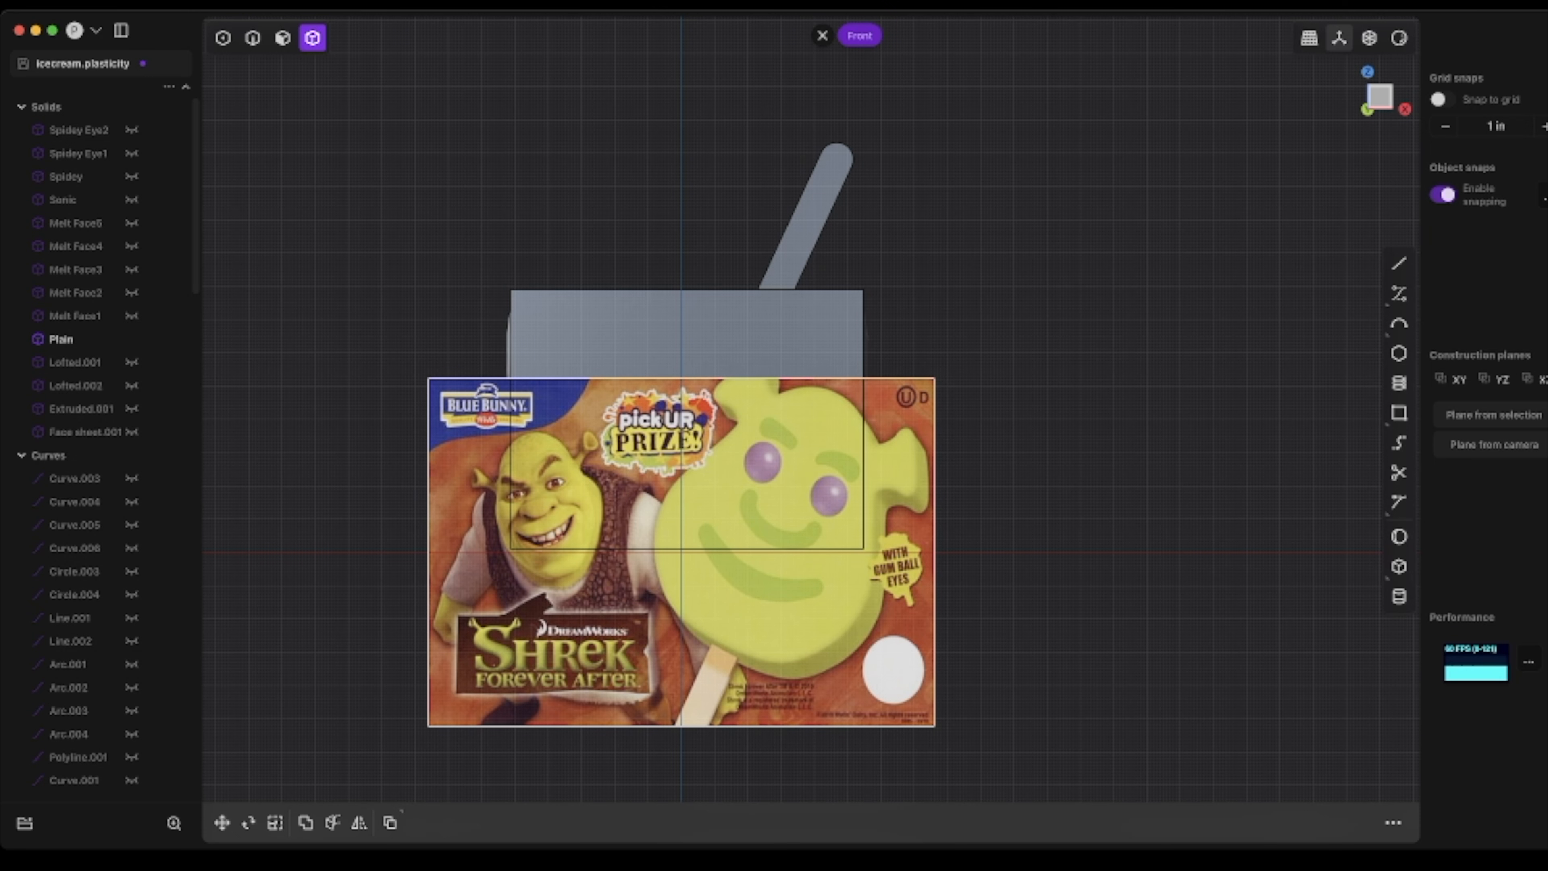
key("g")
left_click_drag(715, 515, 259, 380)
key("Return")
middle_click_drag(259, 380, 401, 388, "shift")
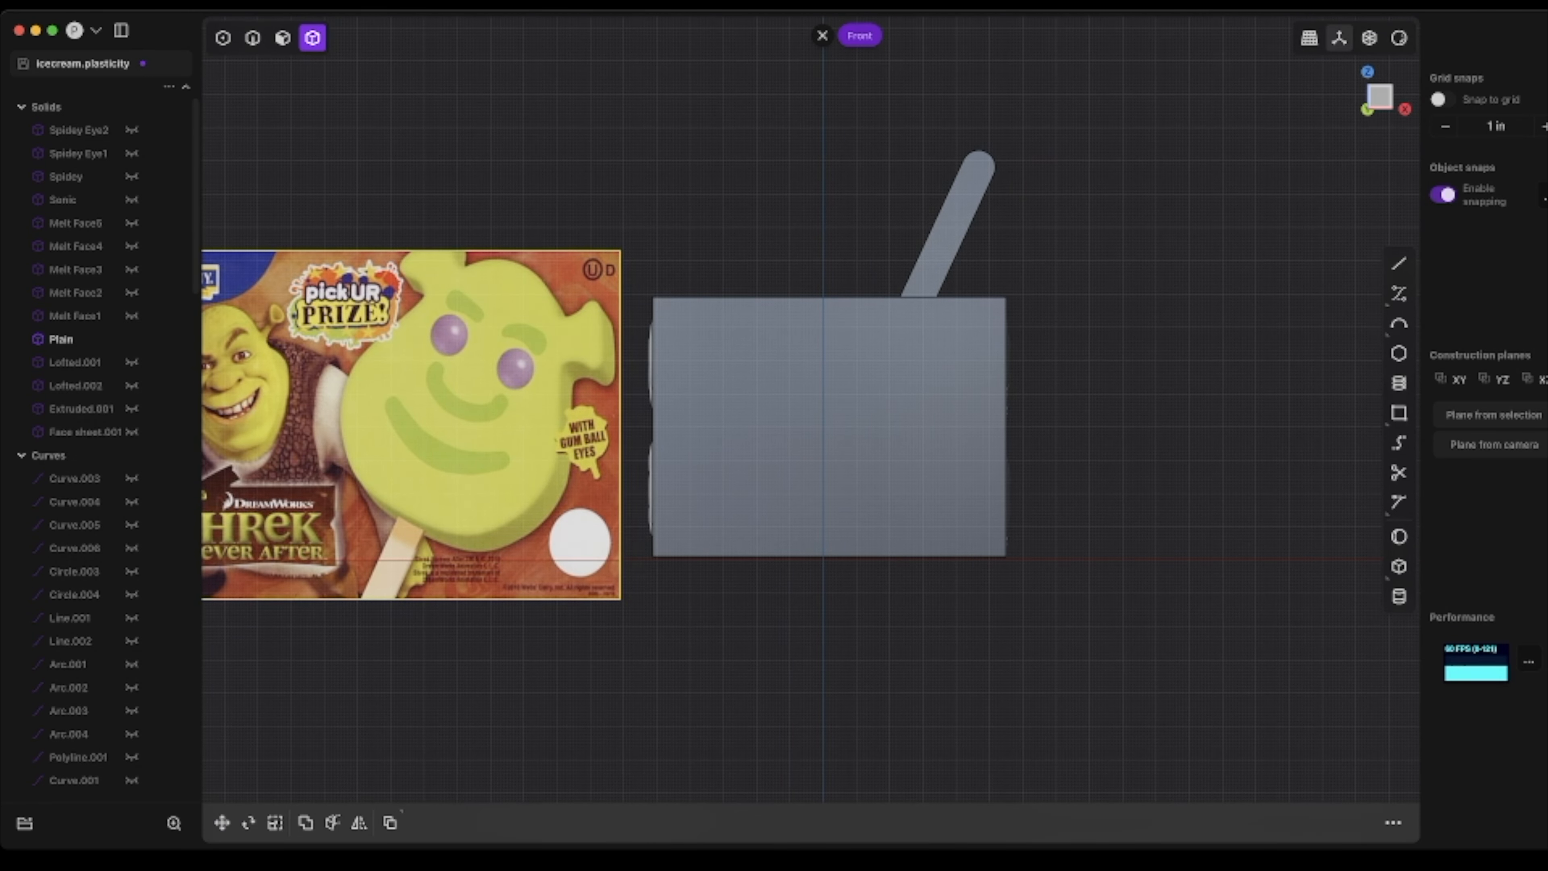
- Set the reference image's material to Front depth with 0.50 opacity and move it about 3 in along X toward the box
key("m")
left_click(378, 679)
left_click(300, 708)
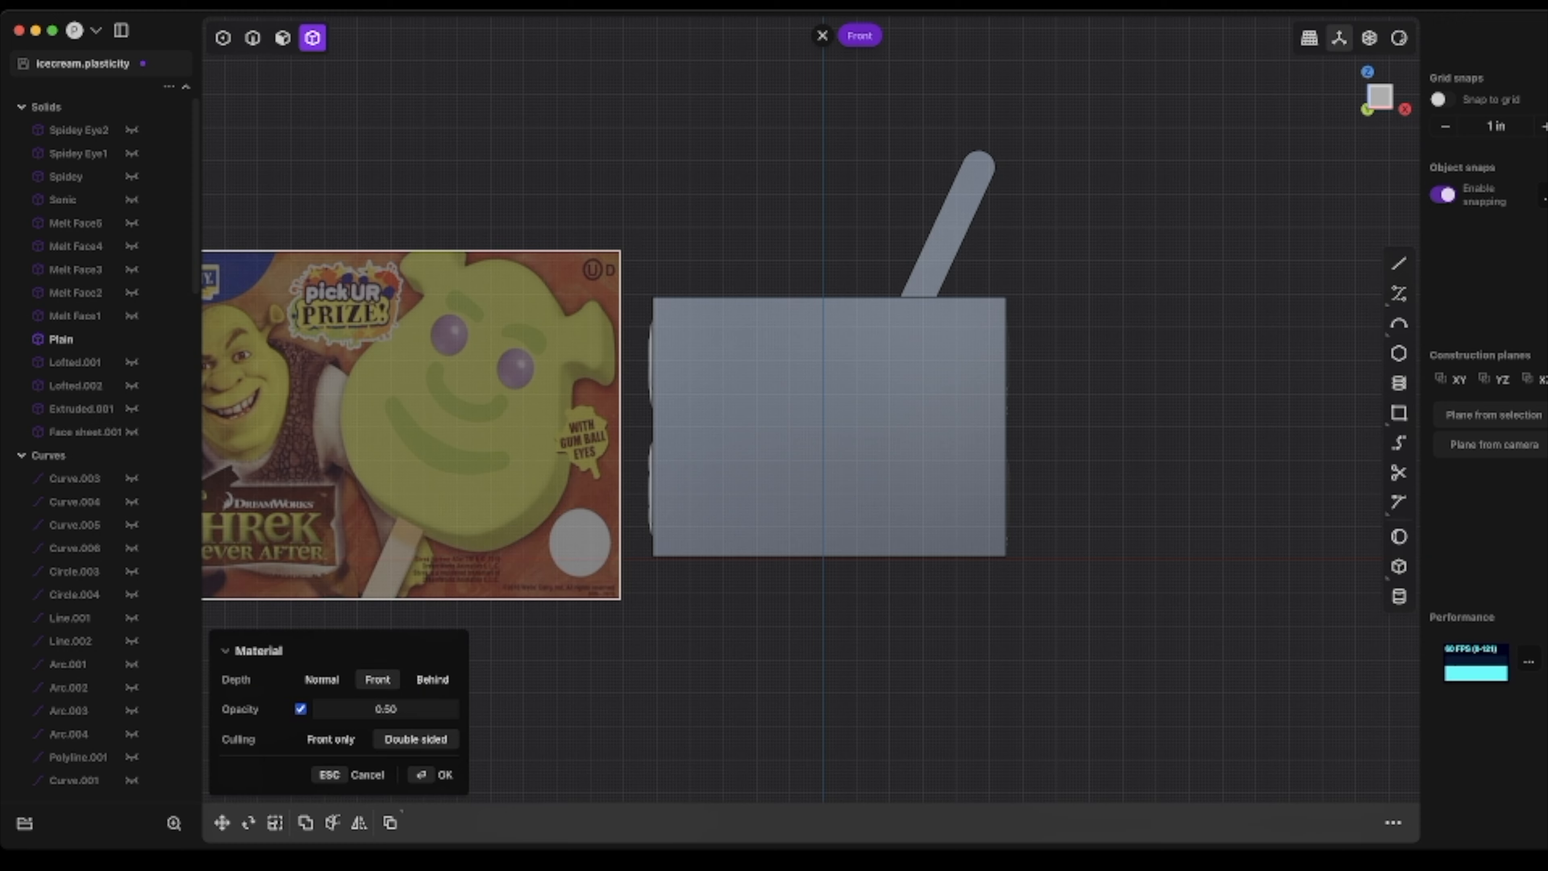
key("Return")
key("g")
mouse_move(363, 425)
left_mouse_down()
mouse_move(752, 423)
mouse_move(376, 422)
left_mouse_up()
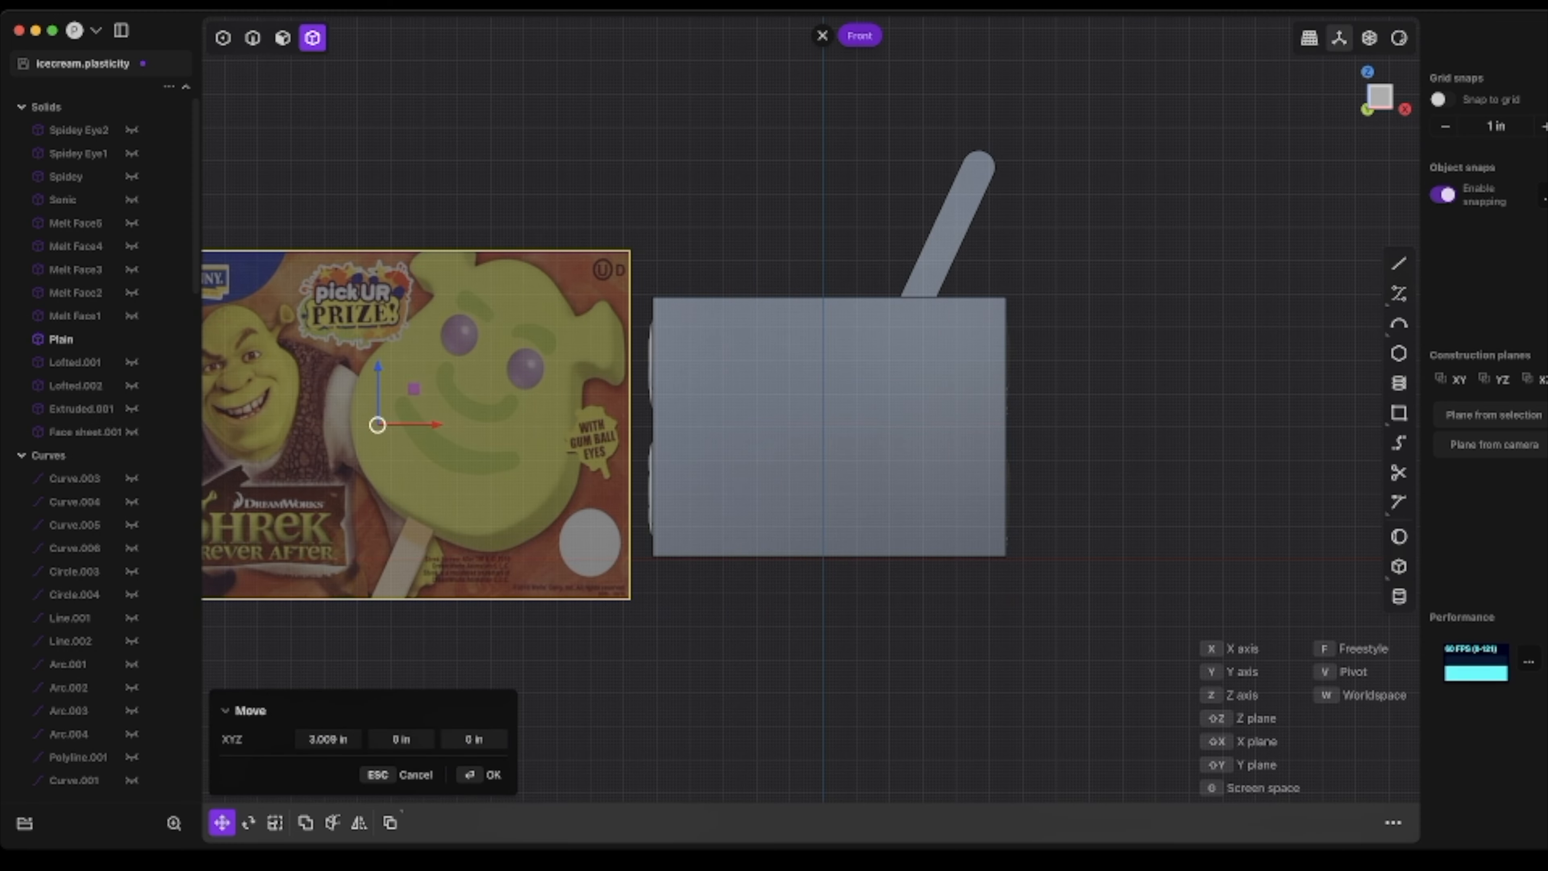
- Try to draw a horizontal line on the box's front face and mirror it across the centre
scroll(376, 422, "up", 3)
middle_click_drag(377, 422, 490, 422, "shift")
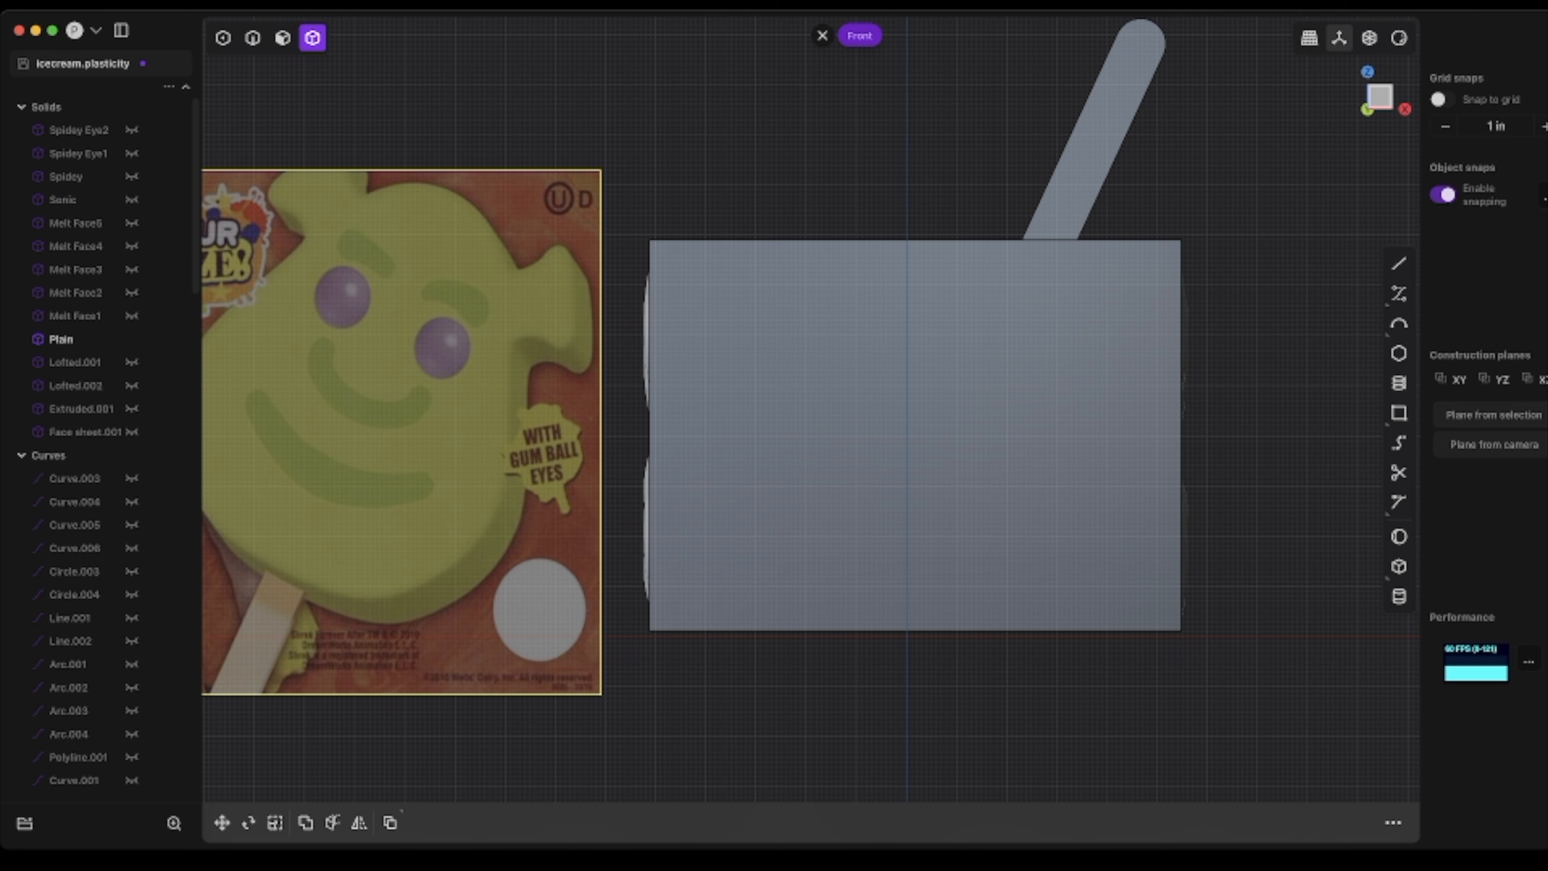
middle_click_drag(491, 422, 526, 424, "shift")
left_click(1398, 263)
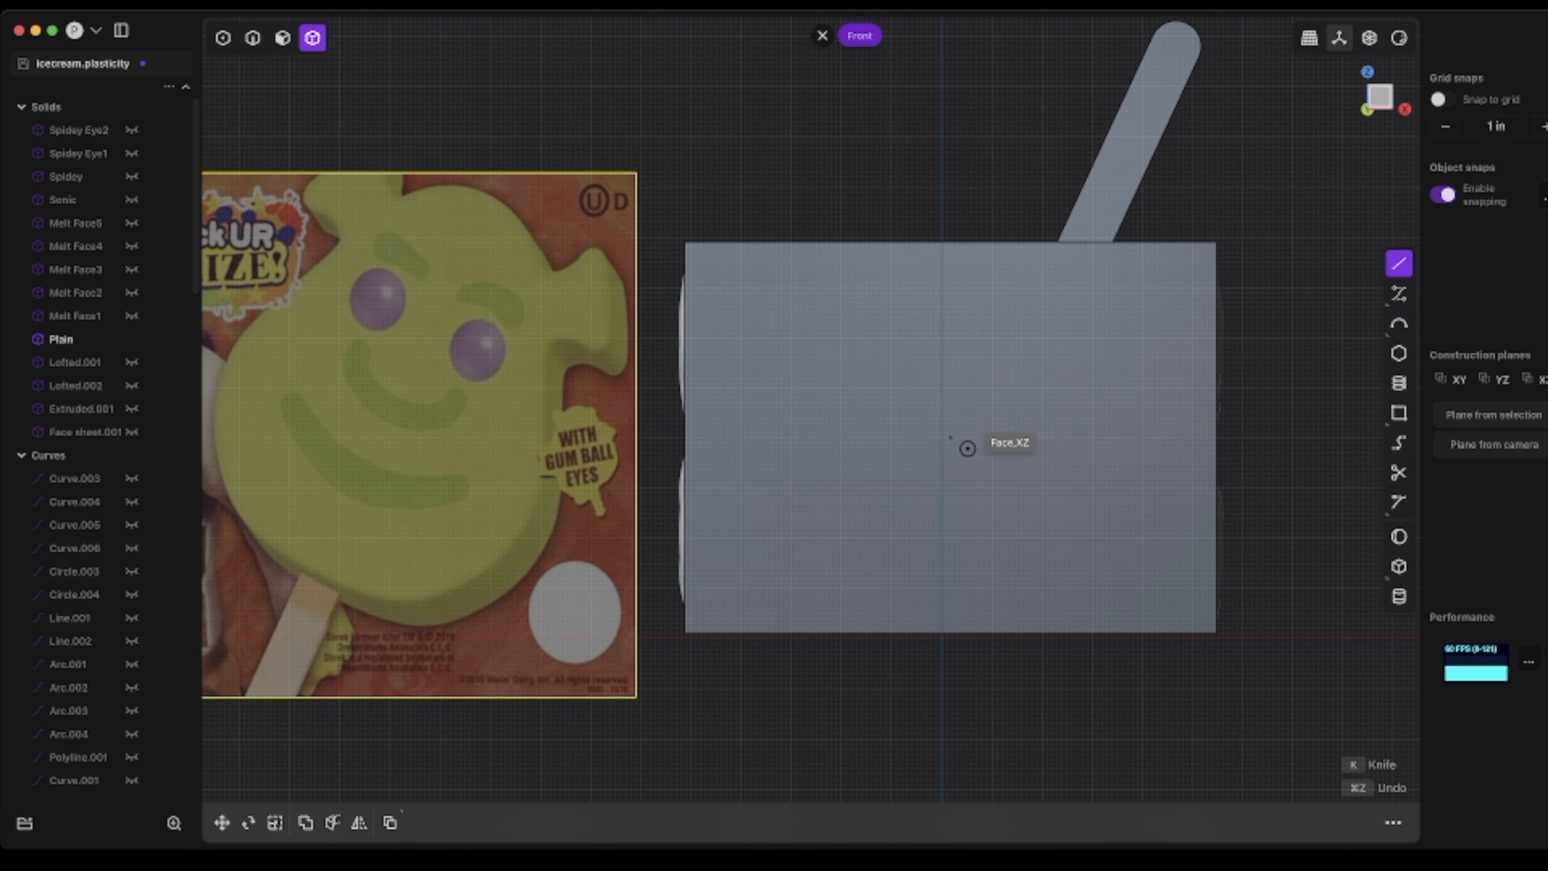
left_click(951, 437)
left_click(810, 438)
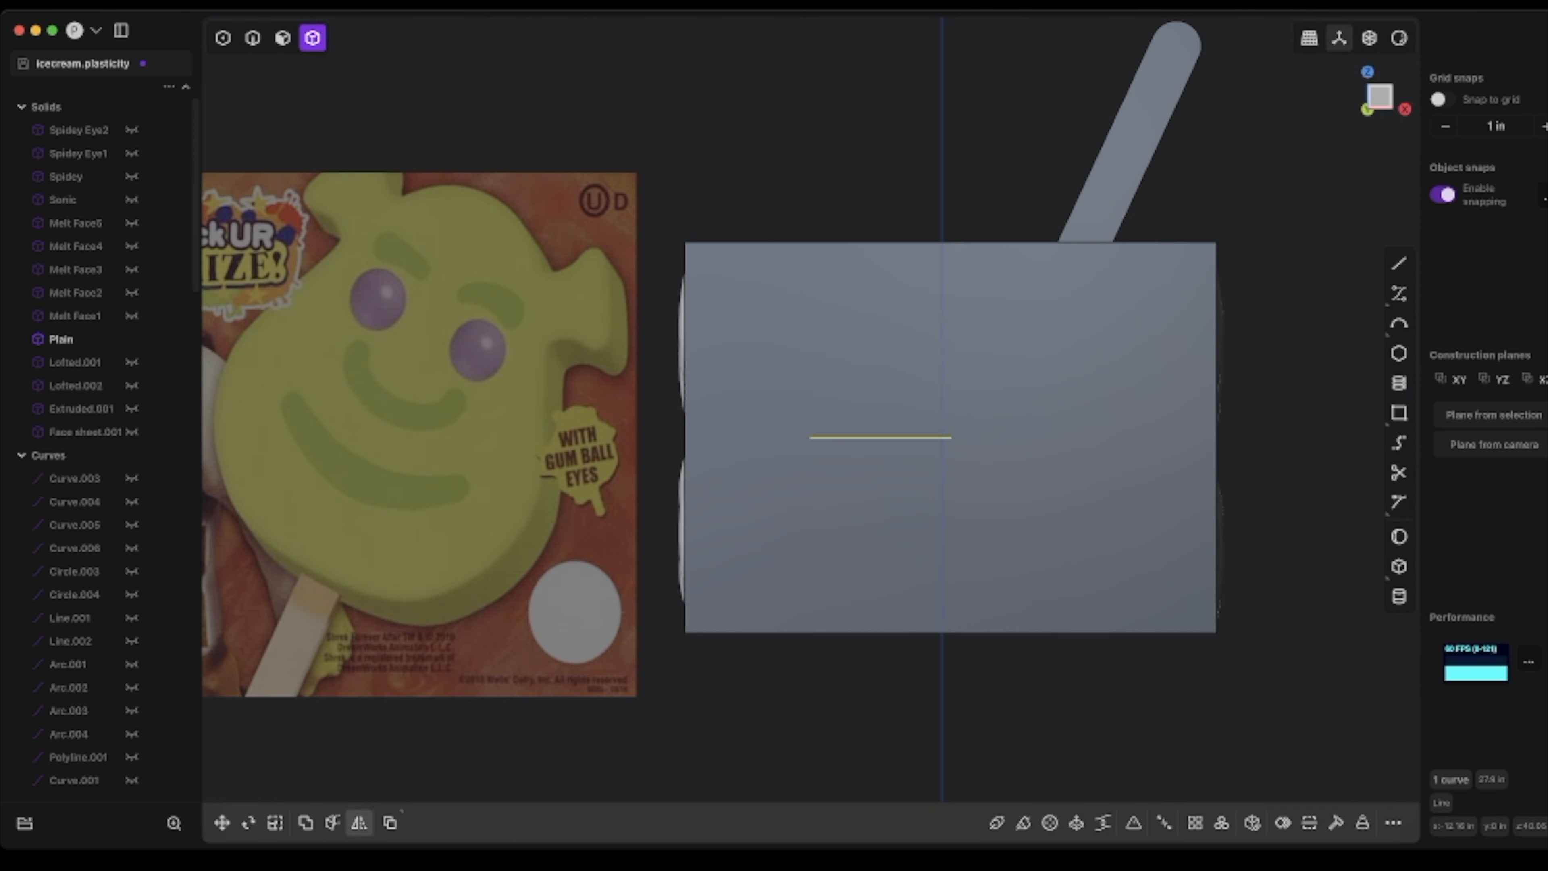
left_click(358, 822)
key("Return")
middle_click_drag(866, 506, 789, 529, "shift")
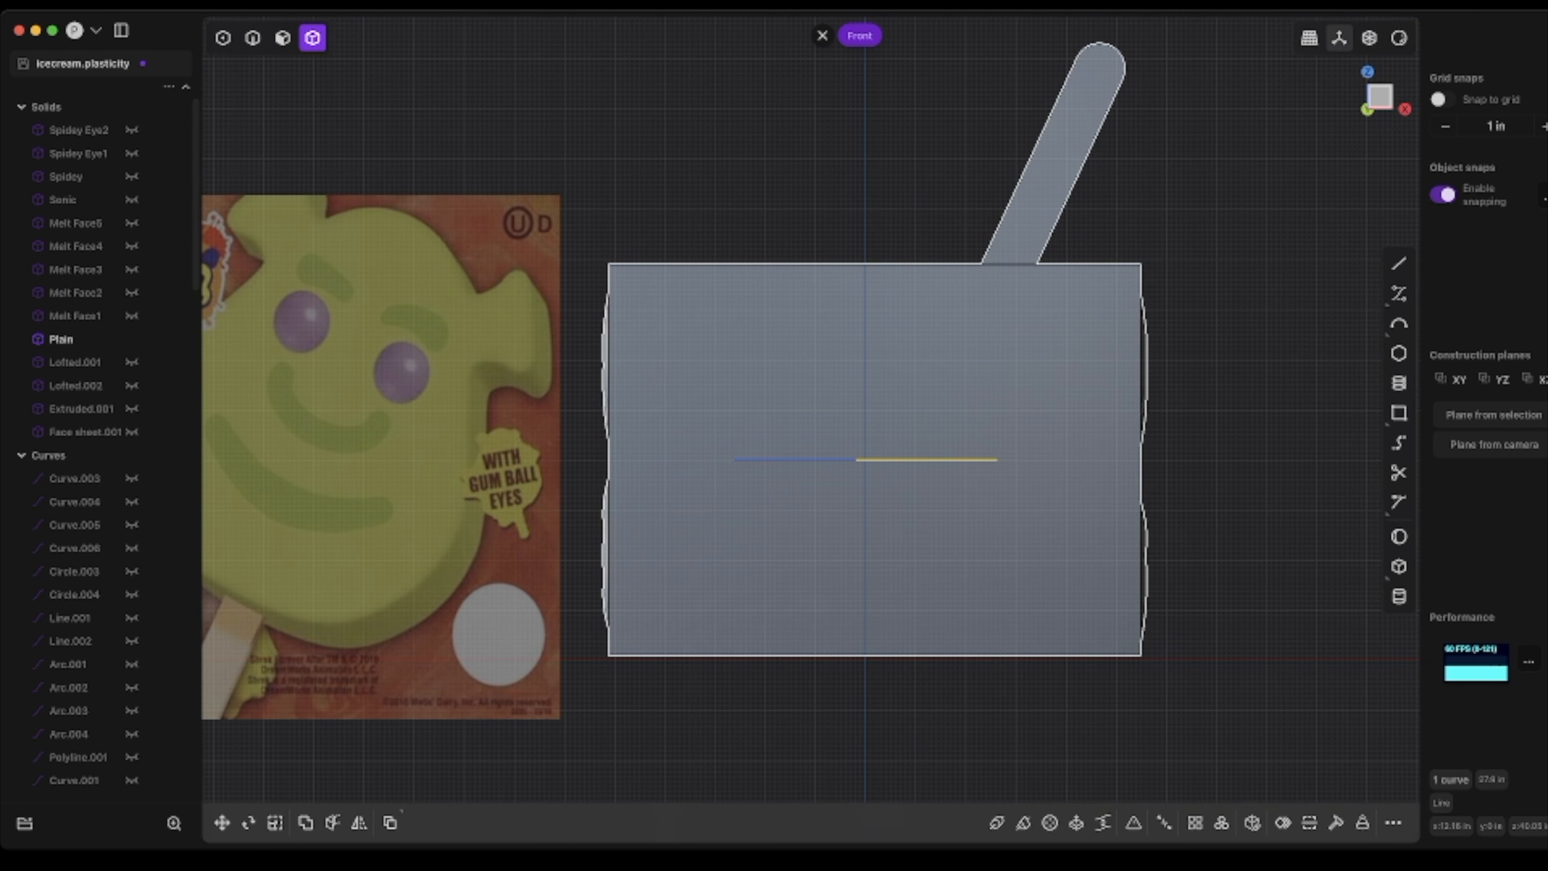
key("super+z")
key("super+z")
- Move the Plain solid about -1.774 in along X to centre it on the vertical axis
left_click(1021, 360)
key("g")
key("x")
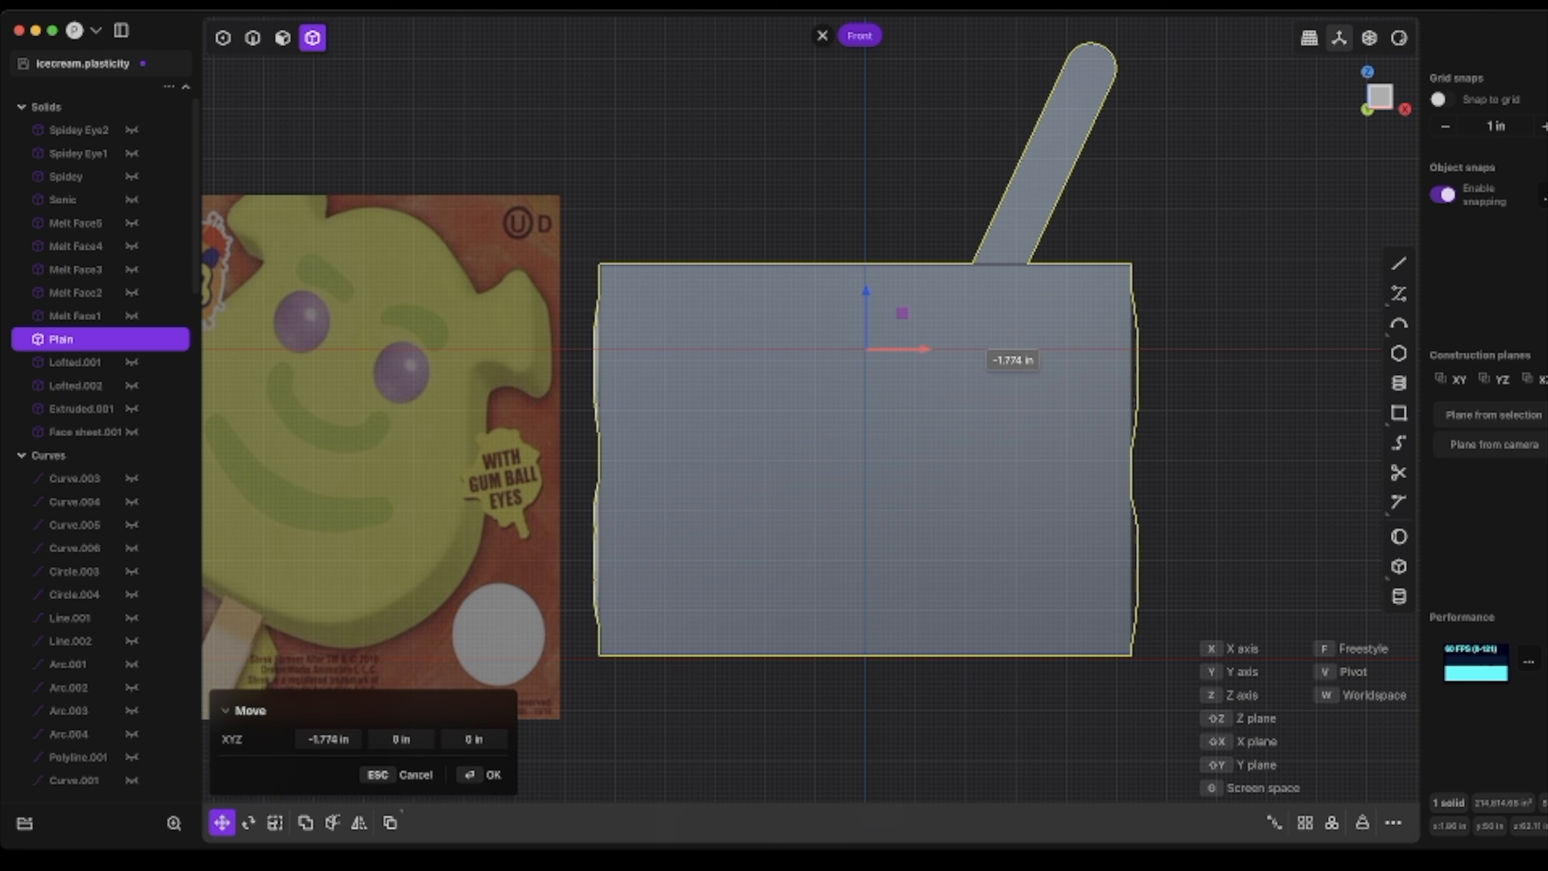
left_click(1012, 362)
- Draw a horizontal guide line from the centre axis toward the left on the box front and mirror it to the right
left_click(865, 459)
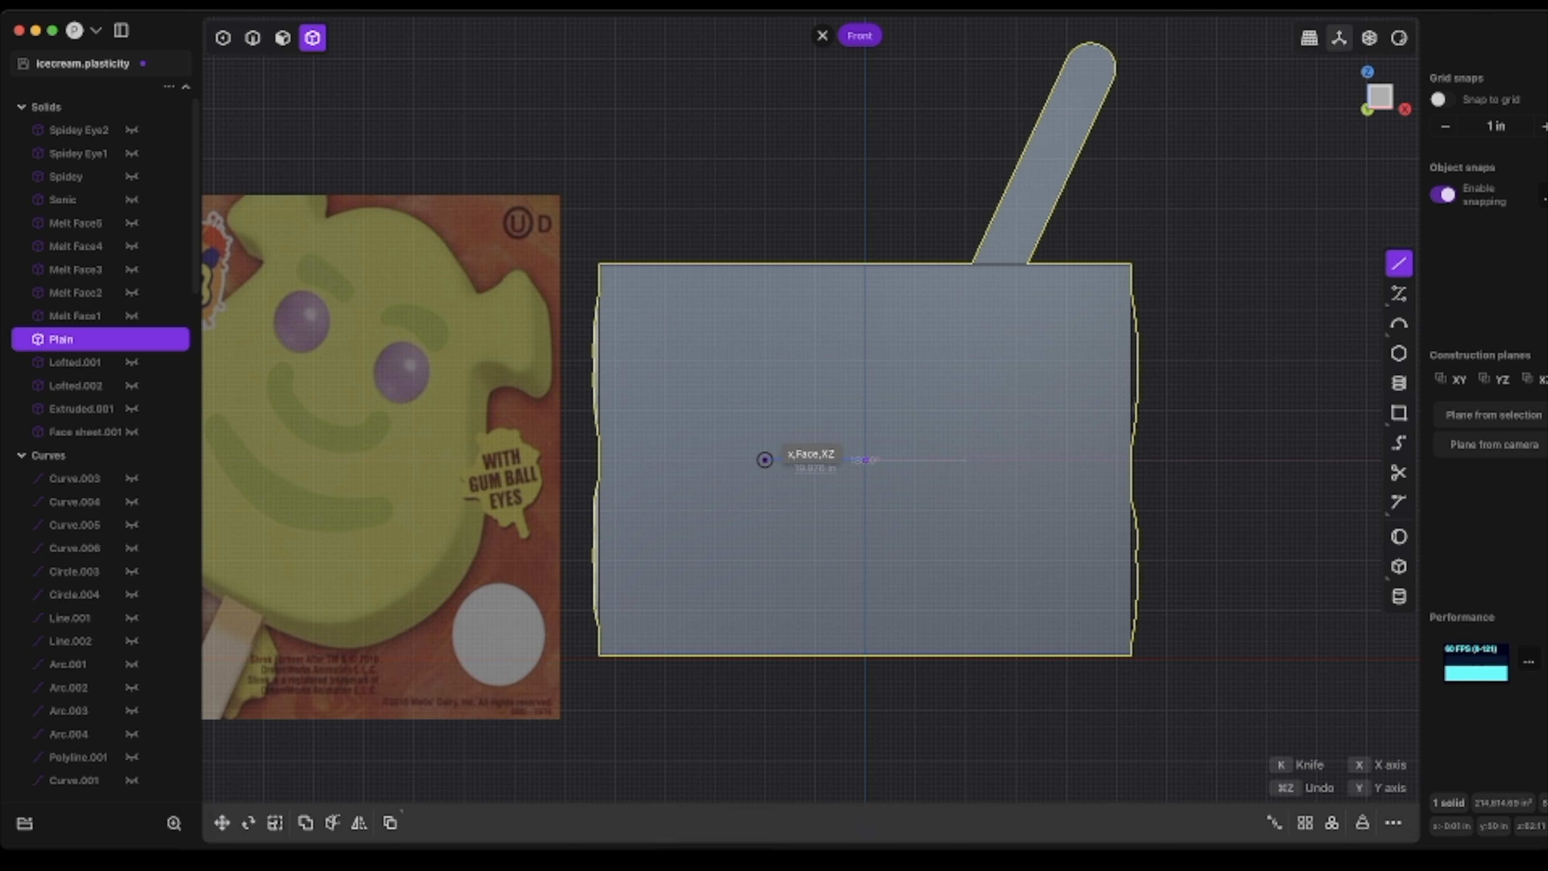
left_click(764, 460)
key("alt+x")
key("x")
key("Return")
- Try to join the two mirrored guide lines into a single curve
scroll(101, 360, "down", 15)
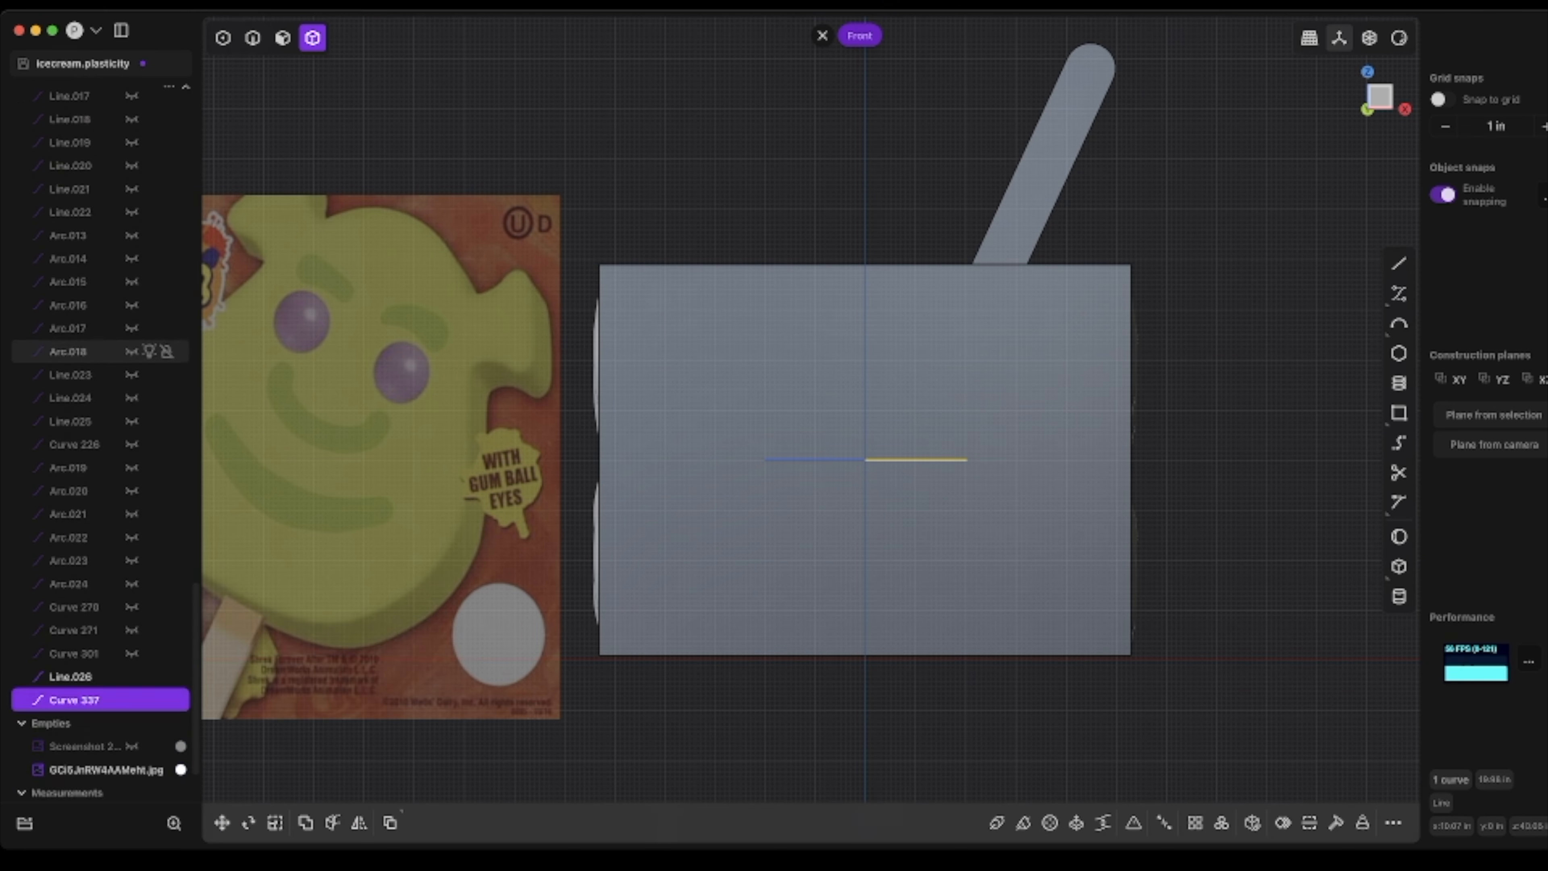
scroll(97, 610, "down", 1)
left_click(70, 641, "shift")
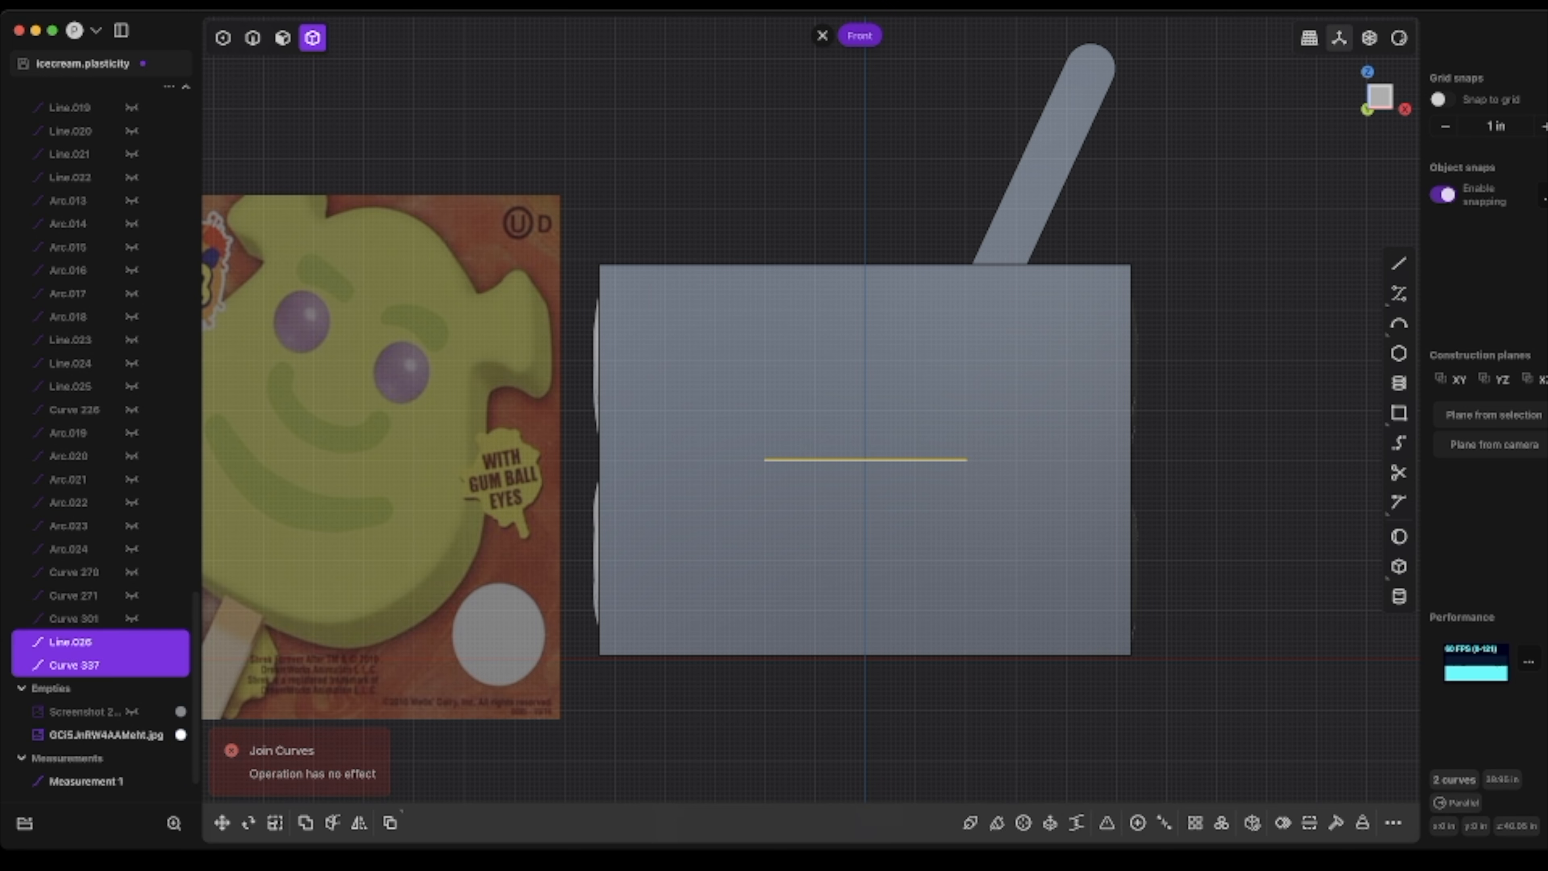
key("Escape")
- Draw a downward-bulging arc between the guide line ends and place a smaller copy above it as the smile's inner edge
left_click(966, 460)
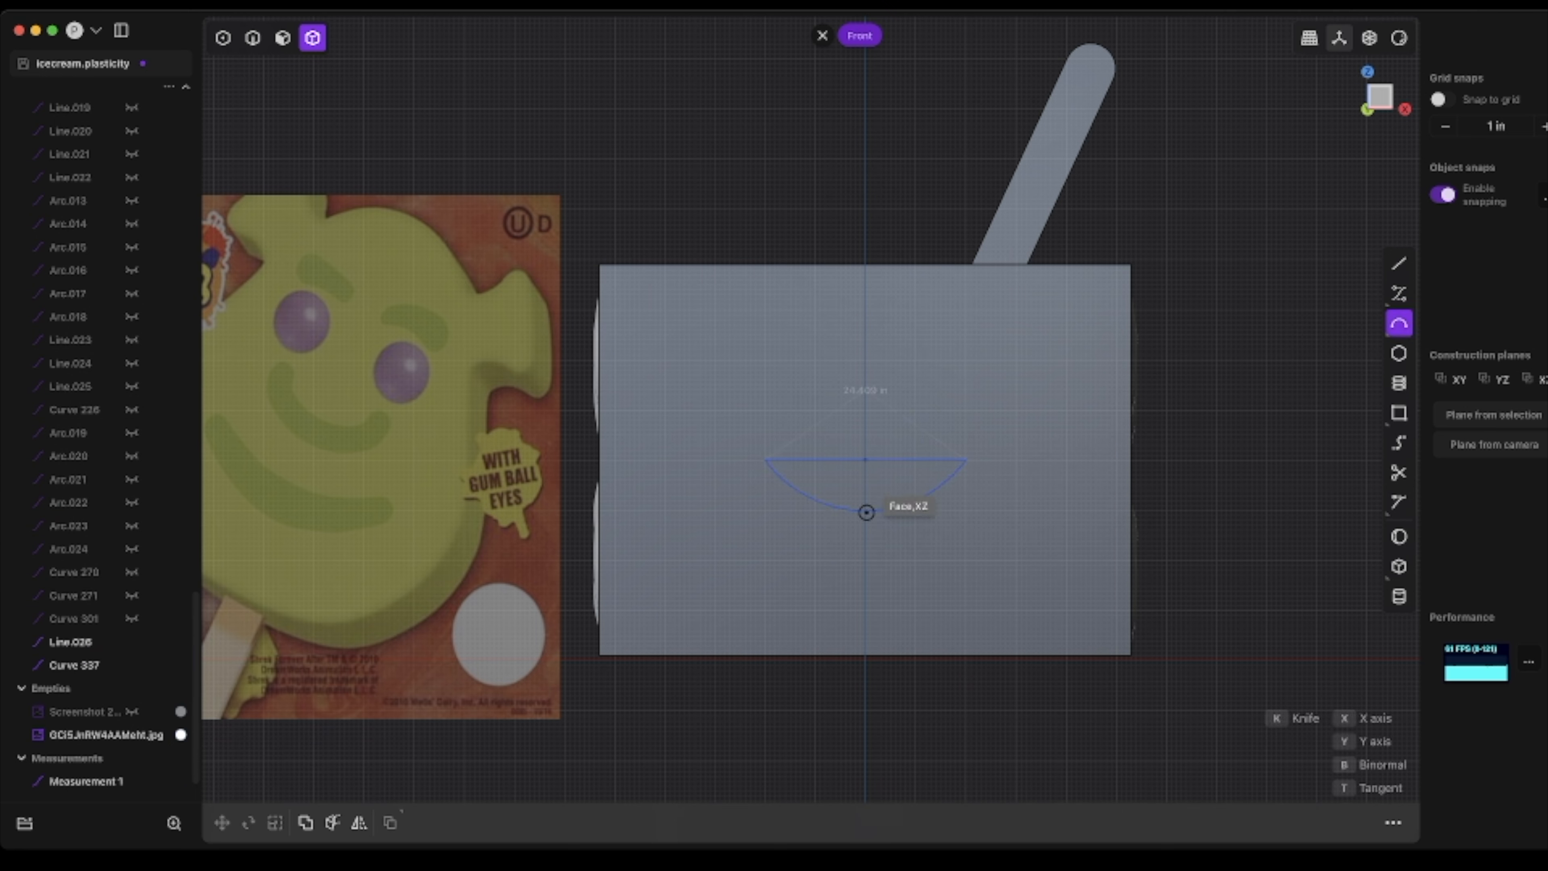
left_click(865, 525)
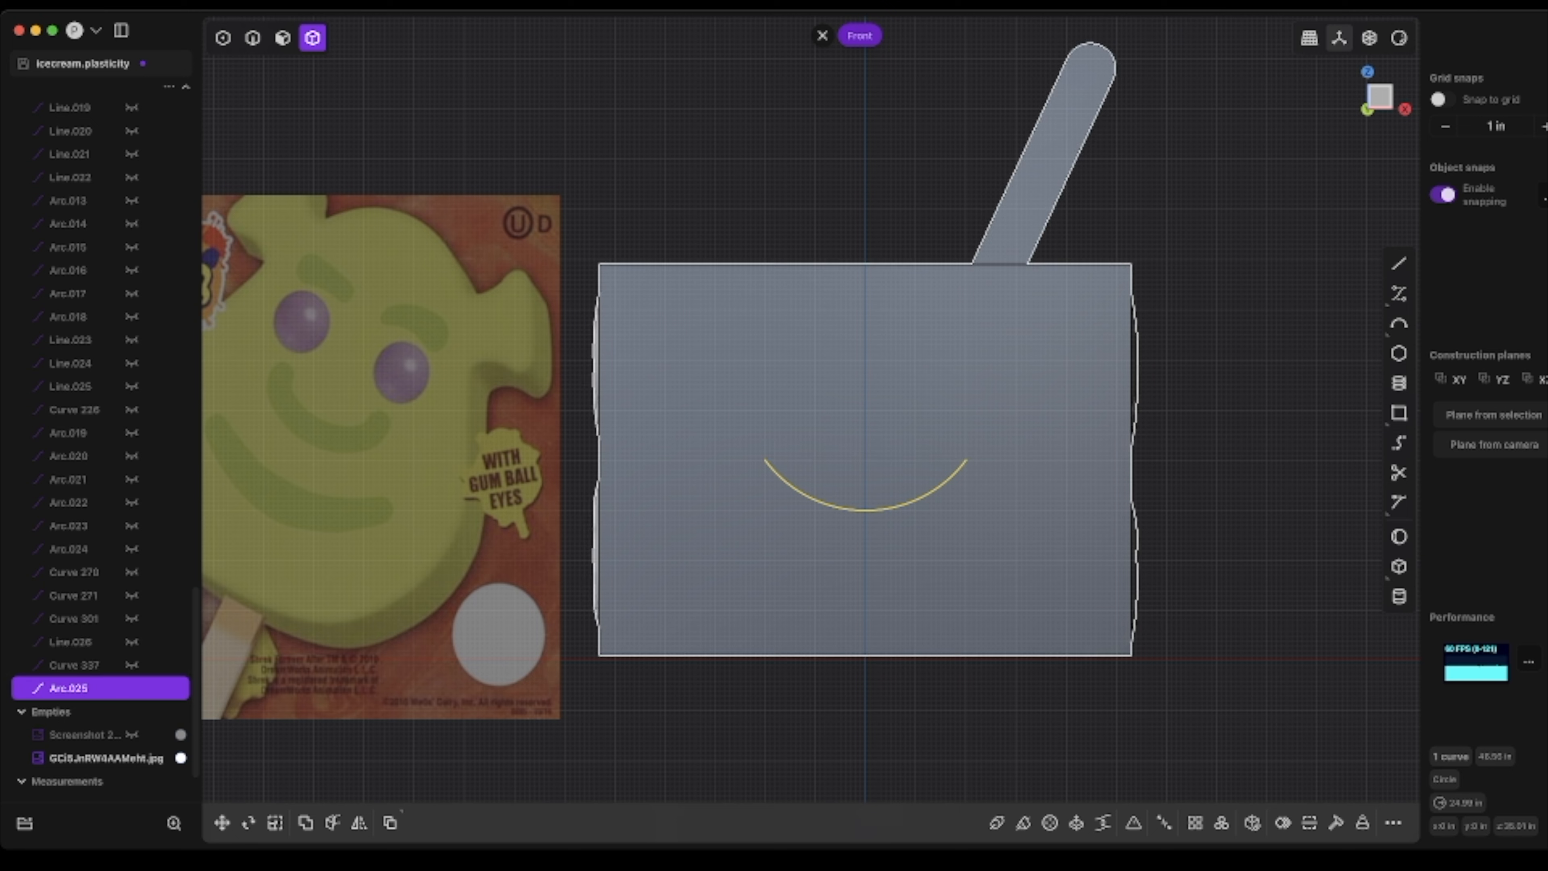
key("g")
key("s")
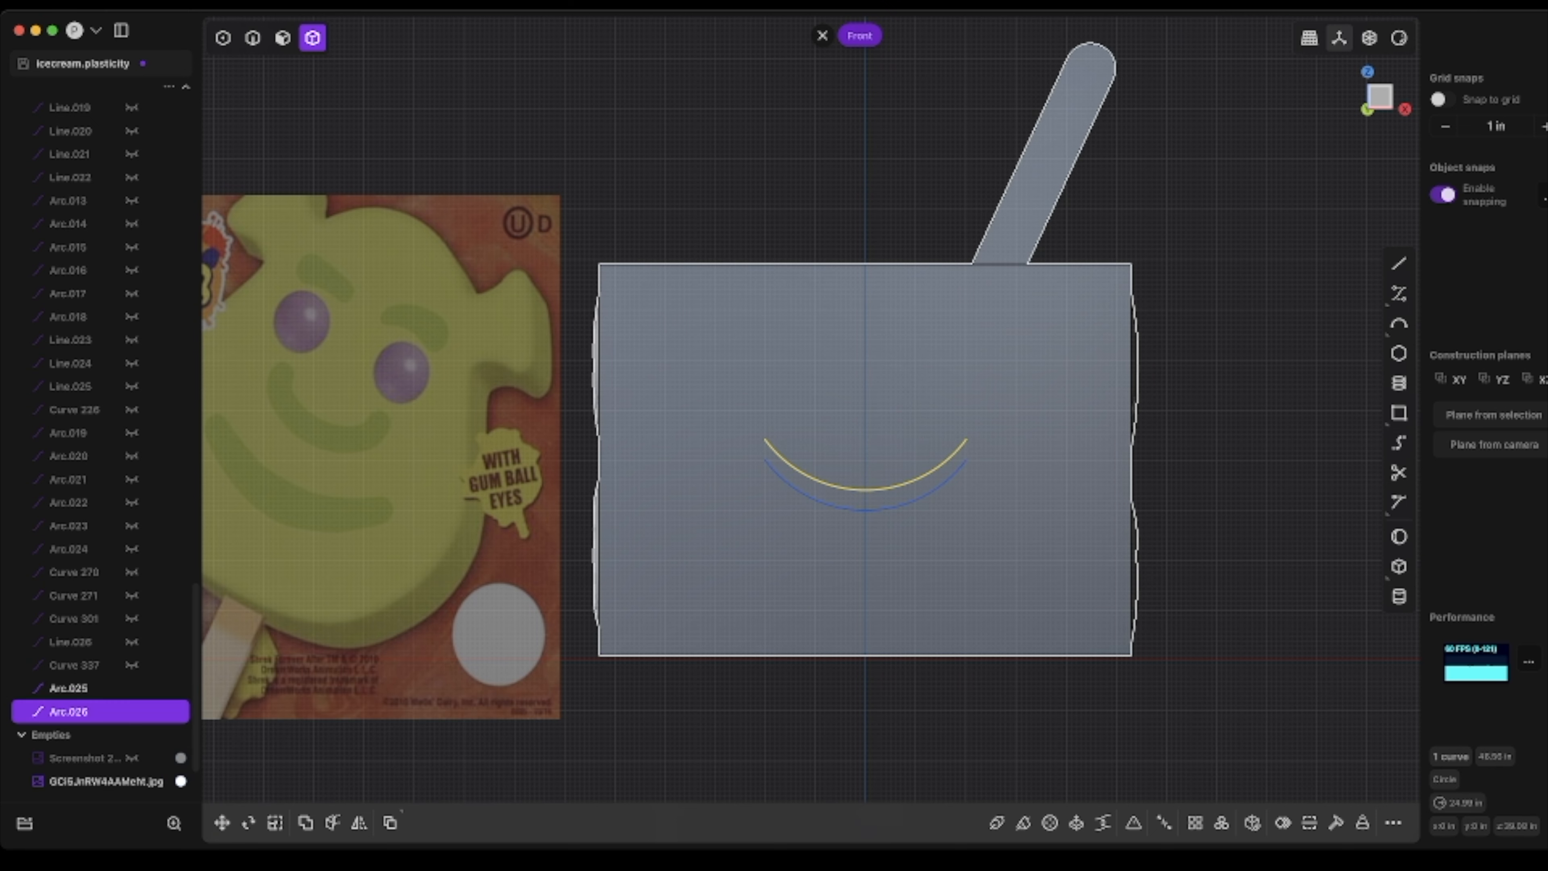
key("Return")
key("g")
left_click_drag(865, 412, 866, 418)
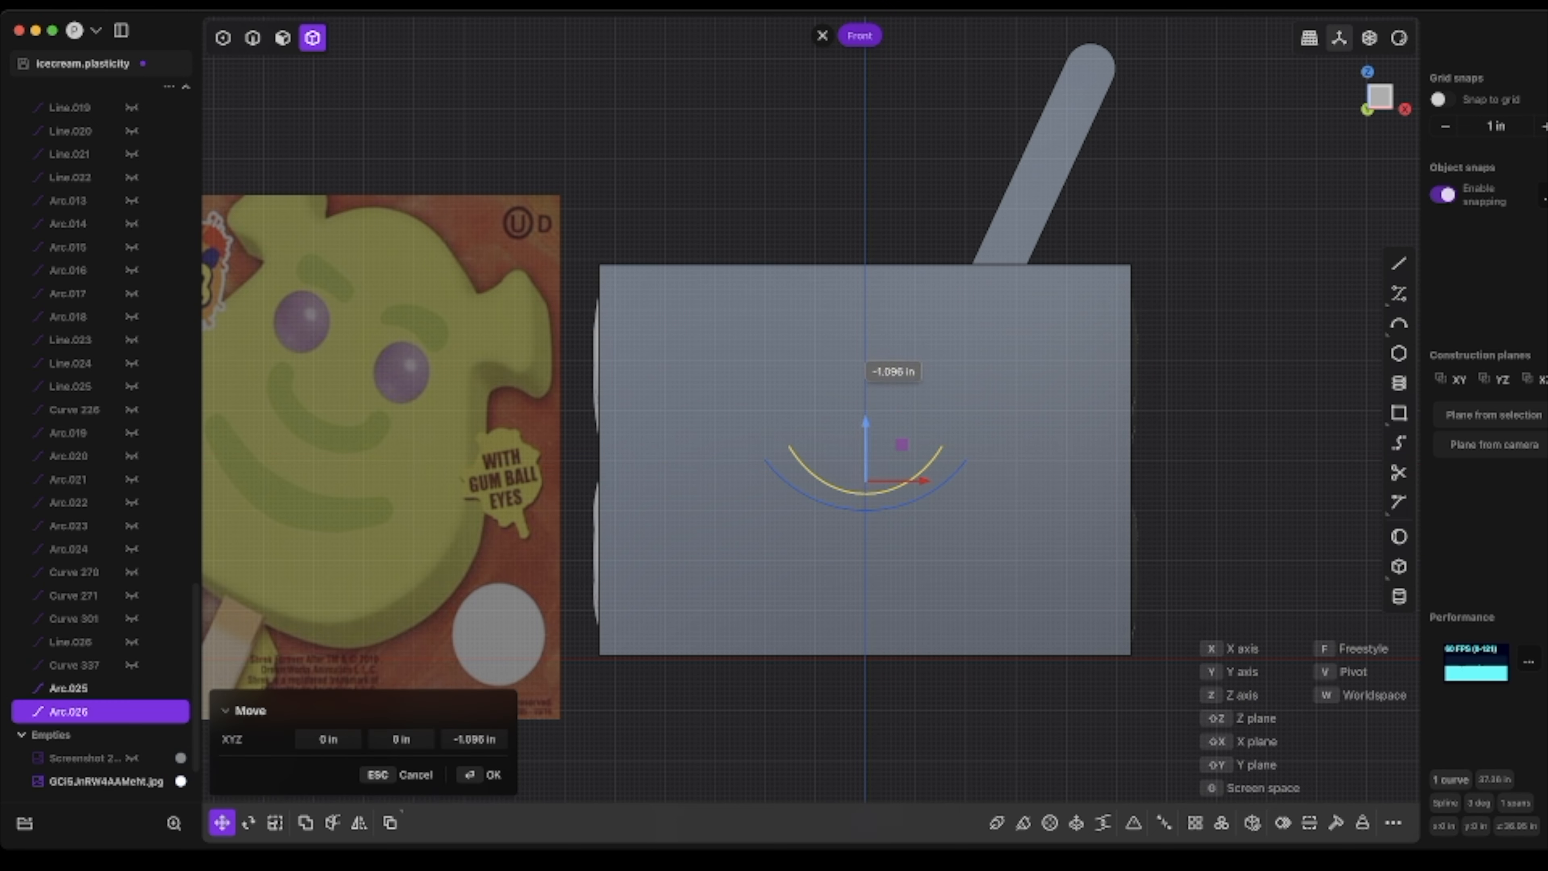
key("Return")
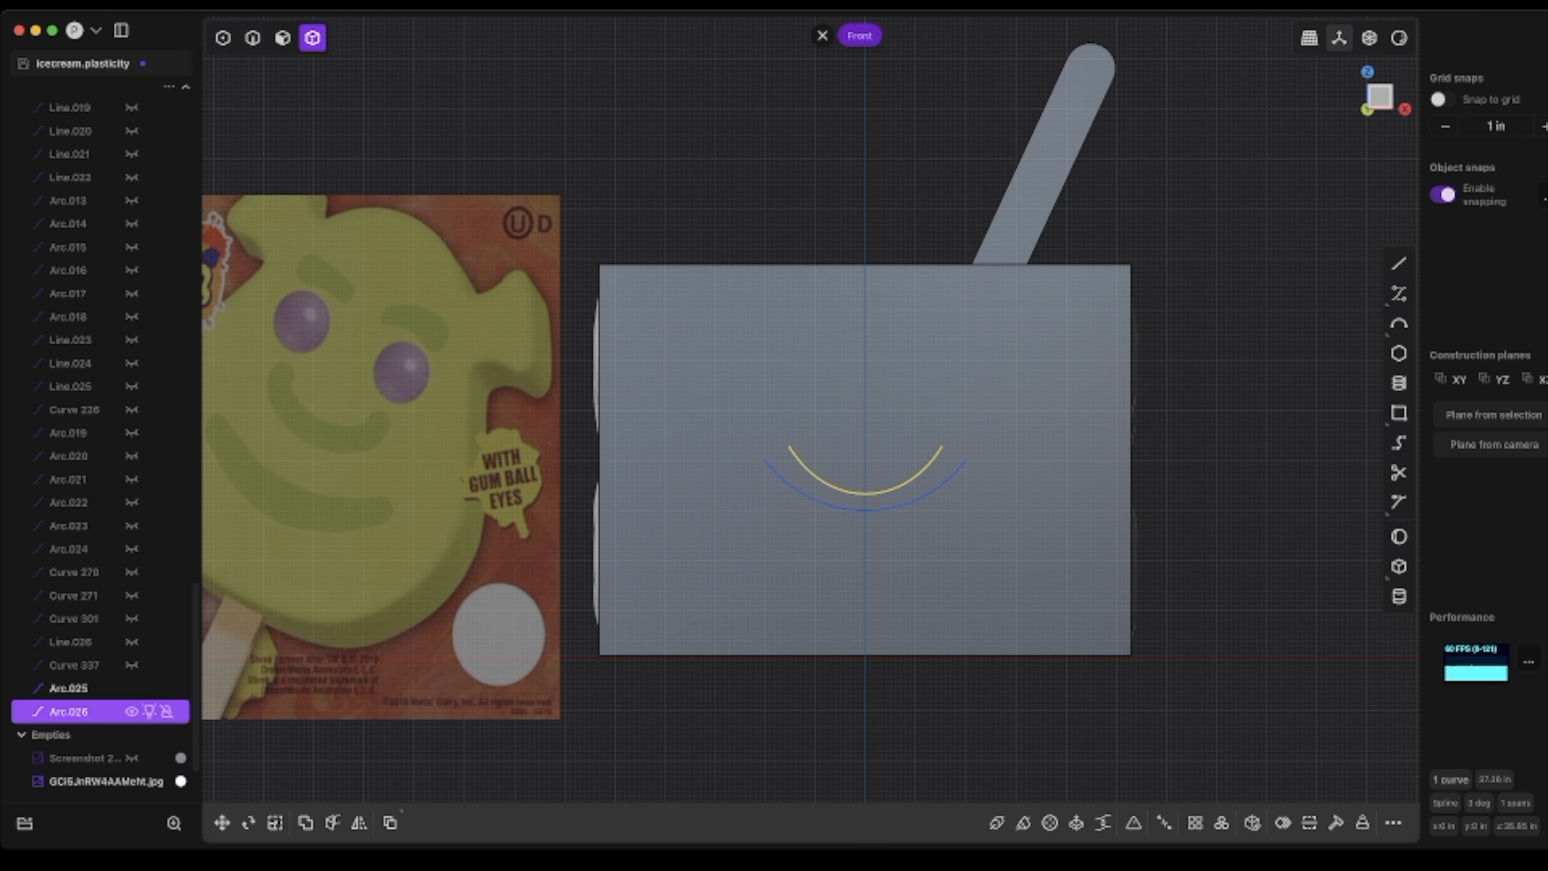
- Undo the smile arc and its scaled copy
key("super+z")
key("super+z")
key("super+z")
key("super+z")
key("super+z")
key("super+z")
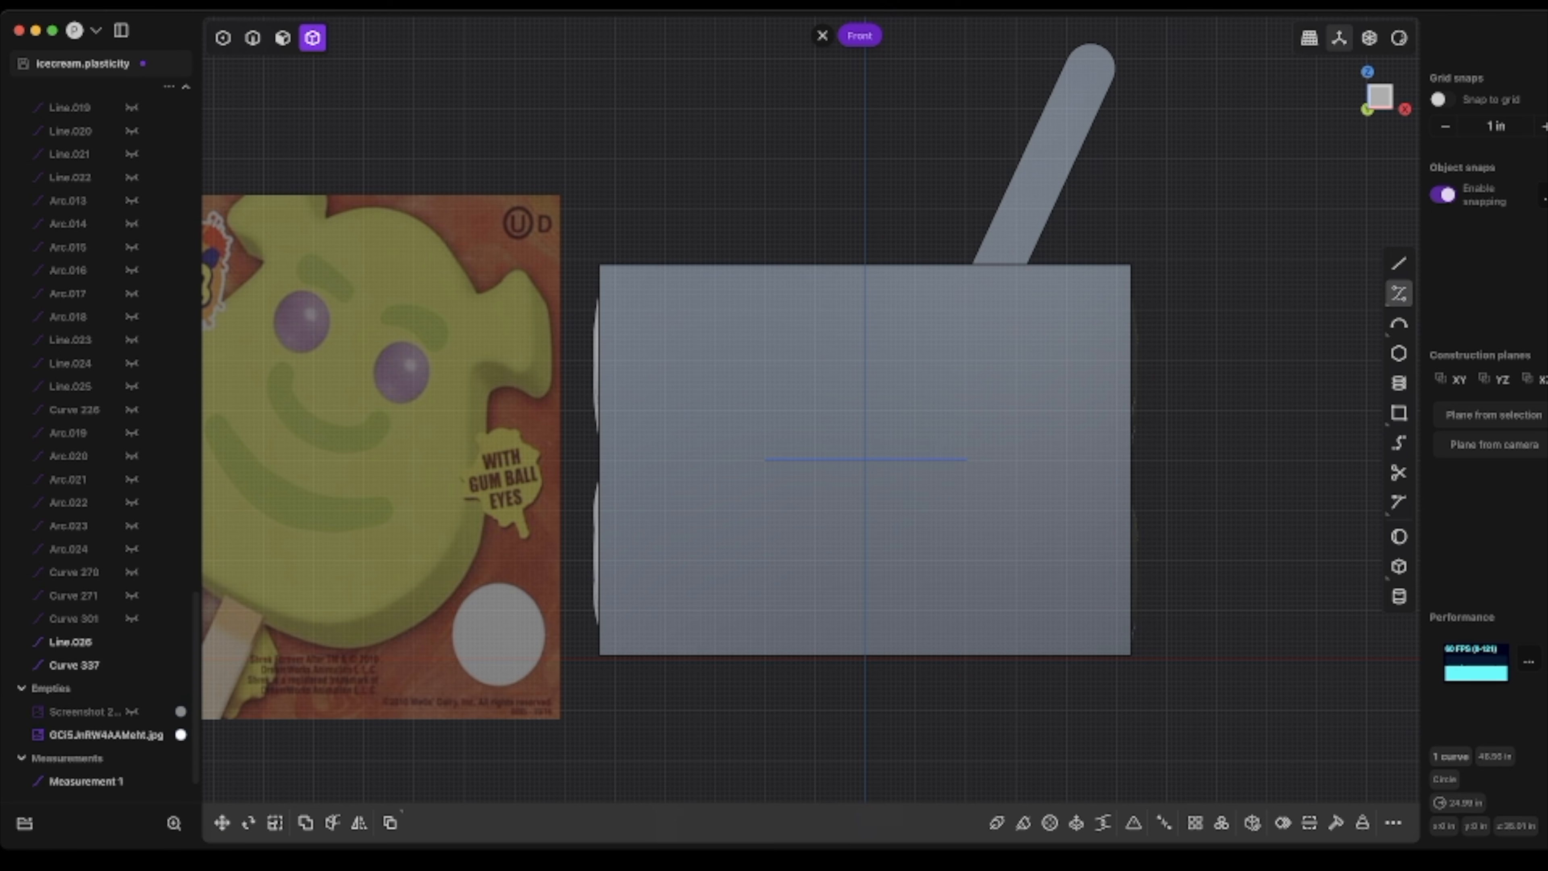
- Draw the left half of the smile as a curve from above the guide line's left end down to the centre axis
left_click(786, 444)
scroll(771, 464, "up", 5)
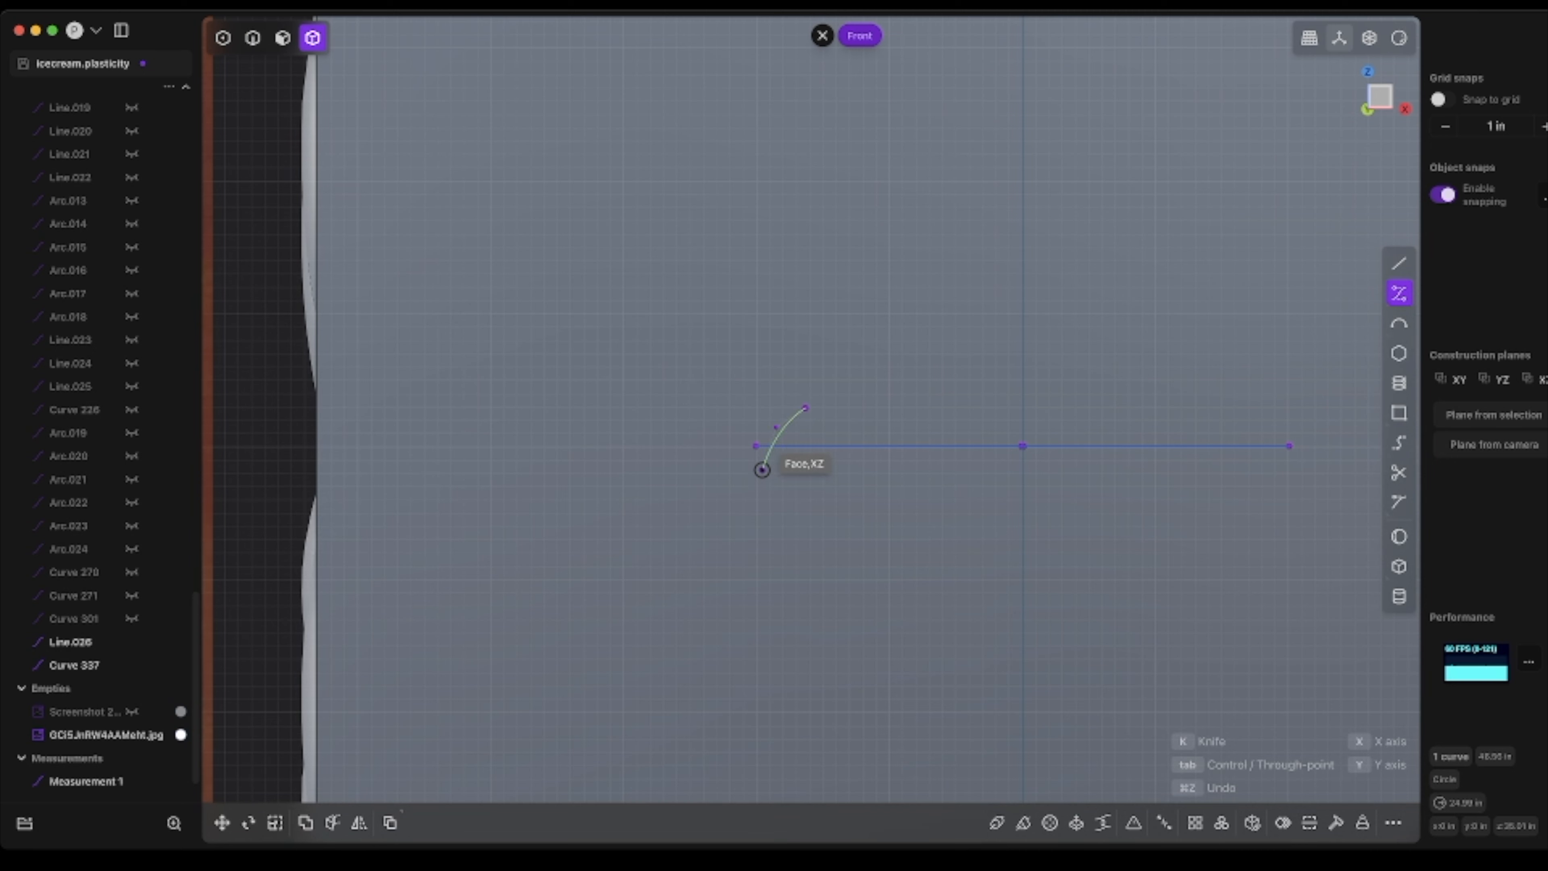
left_click(1022, 609)
right_click(1023, 610)
- Mirror the half-smile curve across the centre and join both halves into one curve
scroll(1022, 610, "down", 5)
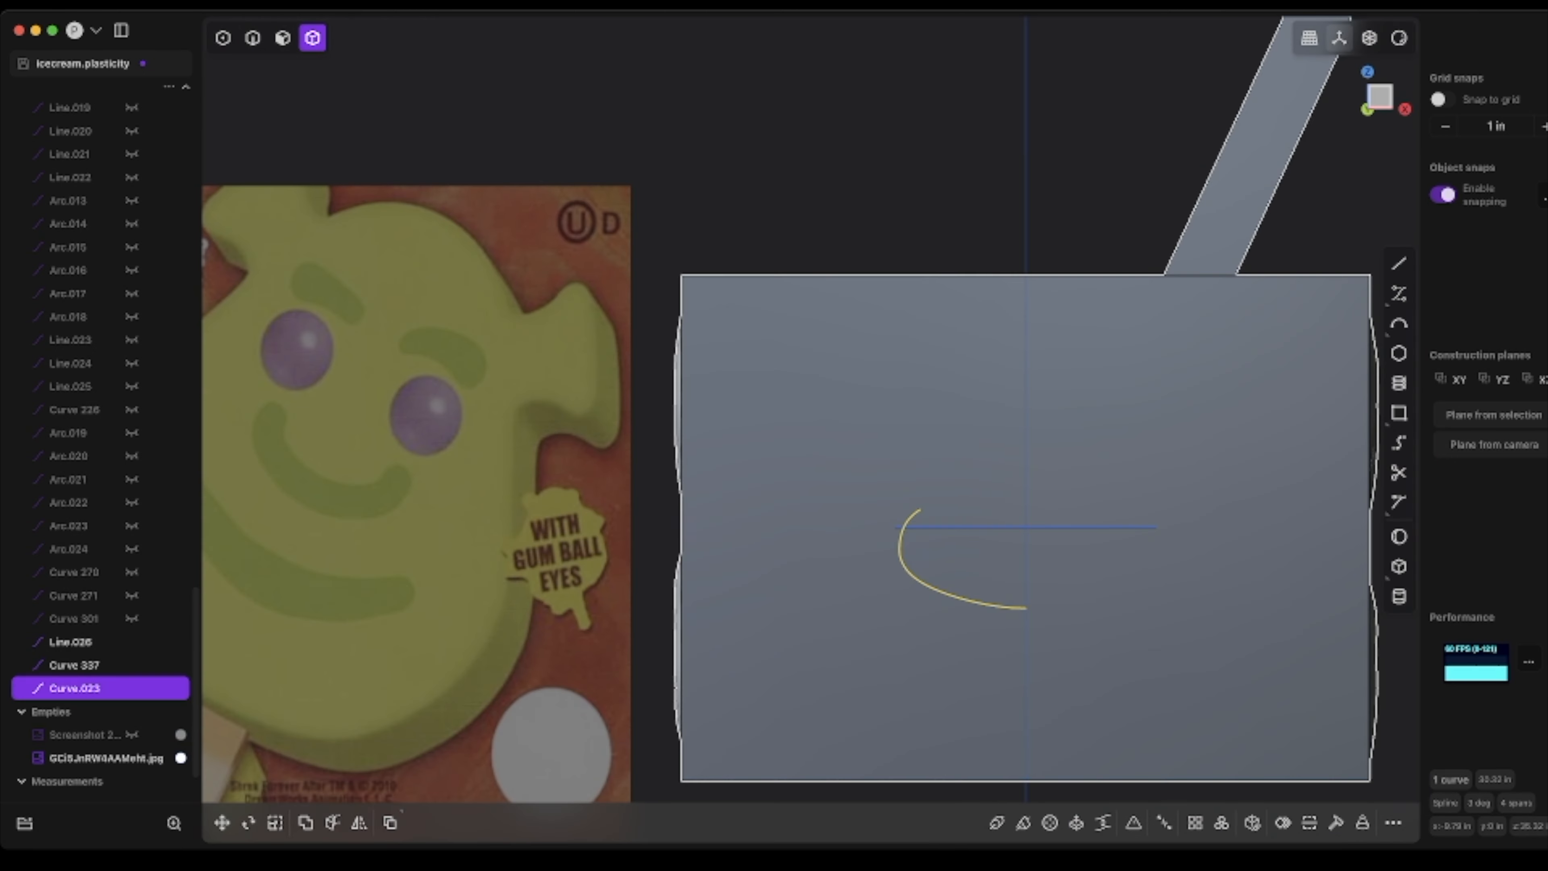
middle_click_drag(1023, 610, 932, 523, "shift")
left_click(359, 822)
left_click(875, 691)
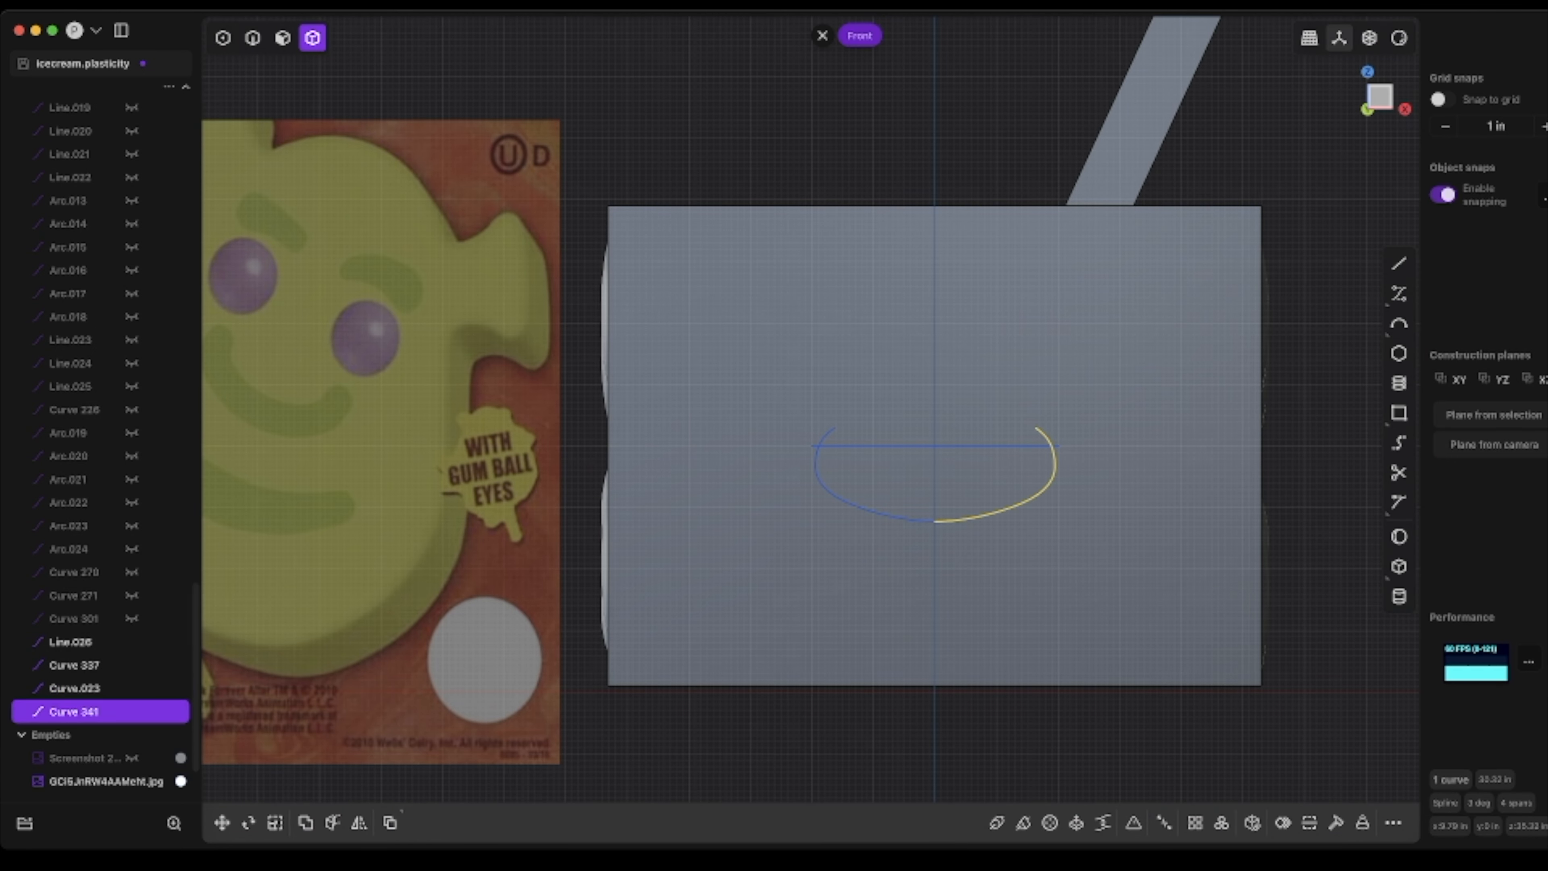
left_click(868, 512, "shift")
key("j")
- Delete the two horizontal guide lines
left_click(132, 664)
left_click(70, 642, "shift")
key("Delete")
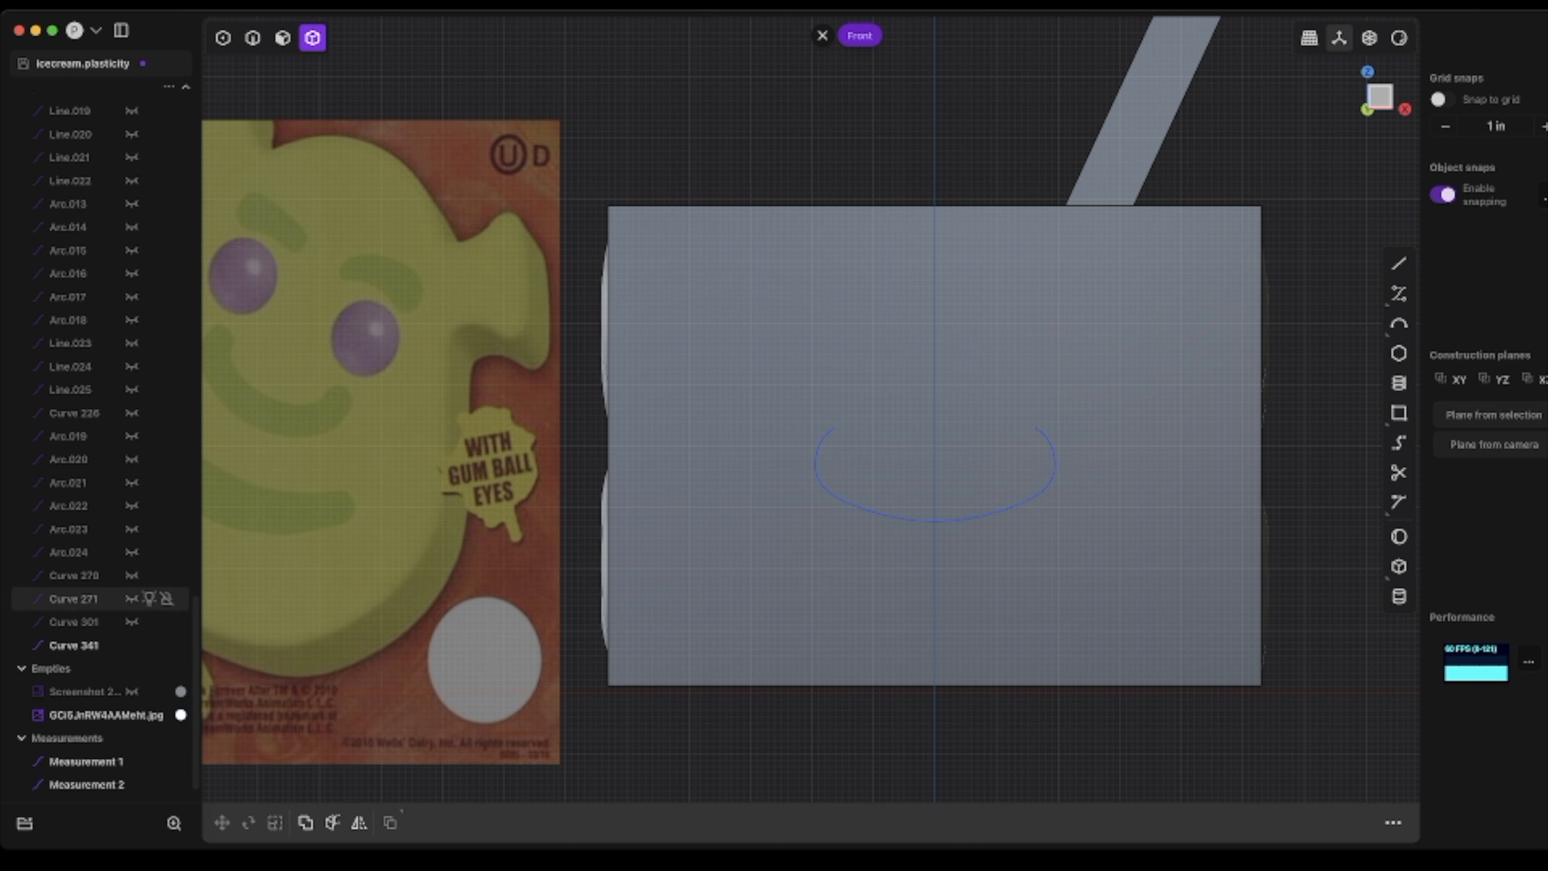
- Scale the joined smile curve down slightly
left_click(1019, 504)
key("s")
key("Return")
- Duplicate the smile curve along Z, scale the copy down and shift it along Z to sit inside the outer curve
key("shift+d")
key("z")
key("Return")
key("s")
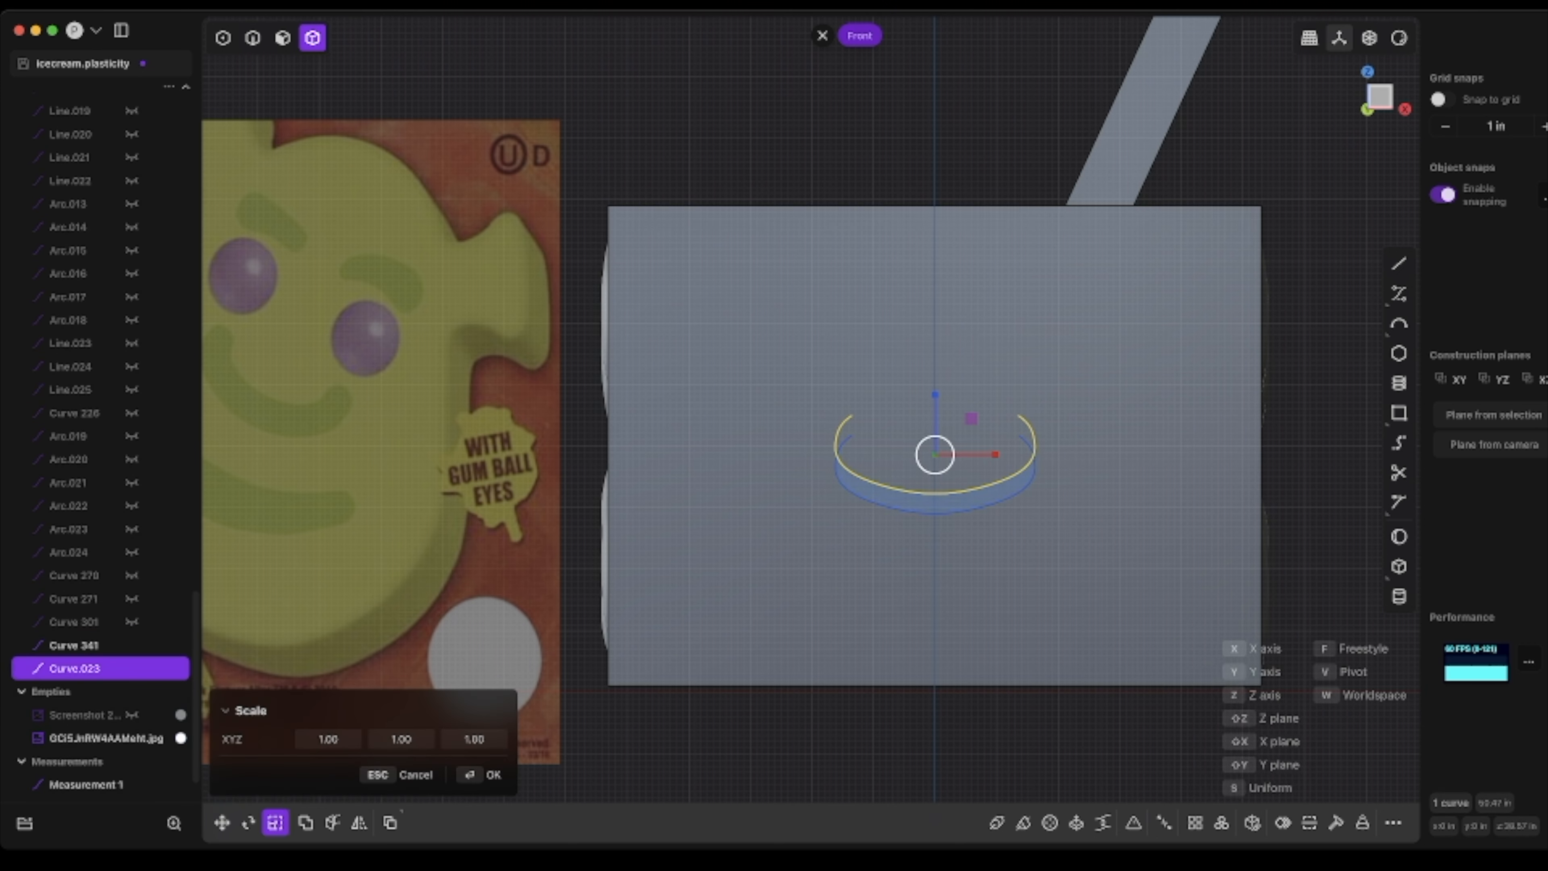
key("Return")
key("g")
key("z")
key("Return")
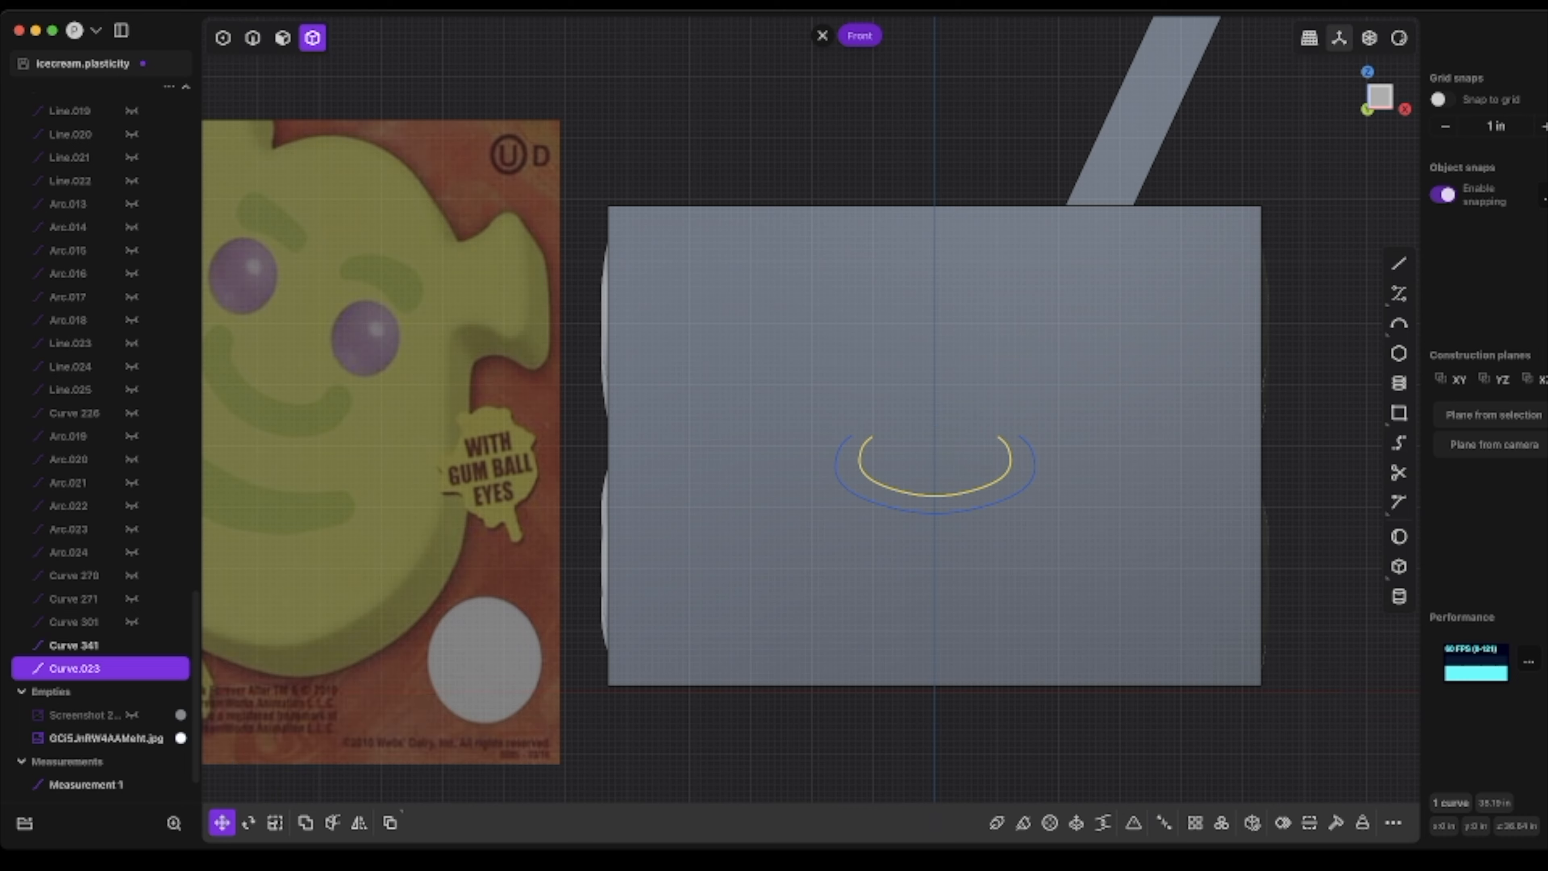
- Try to cap the smile outline's left end with an arc and a control-point curve
left_click(1398, 323)
left_click(852, 435)
left_click(872, 436)
scroll(866, 426, "up", 8)
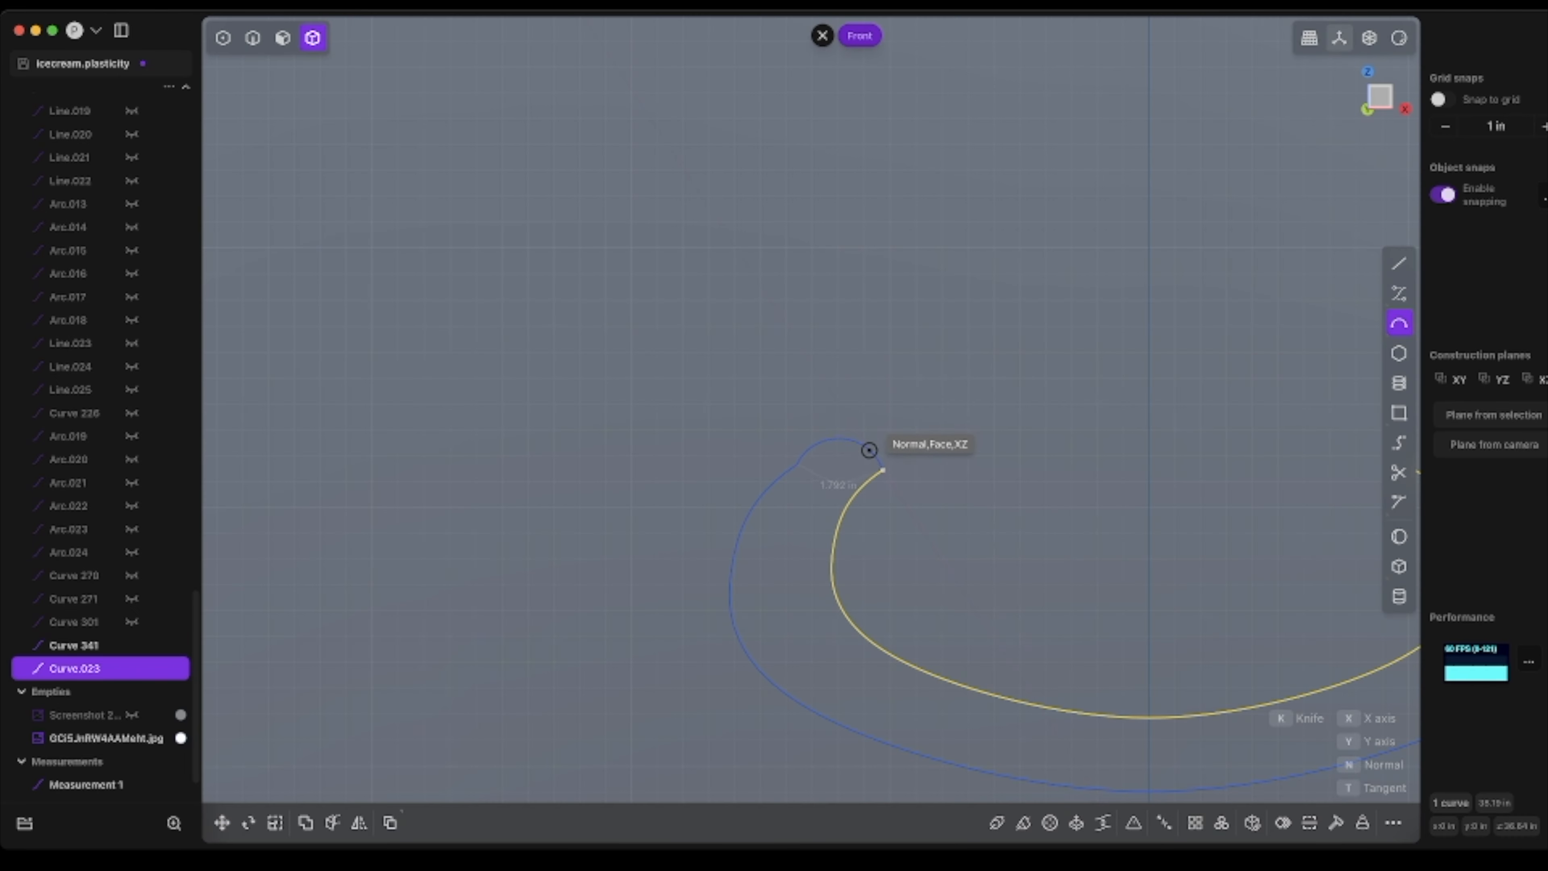
left_click(1399, 293)
left_click(797, 464)
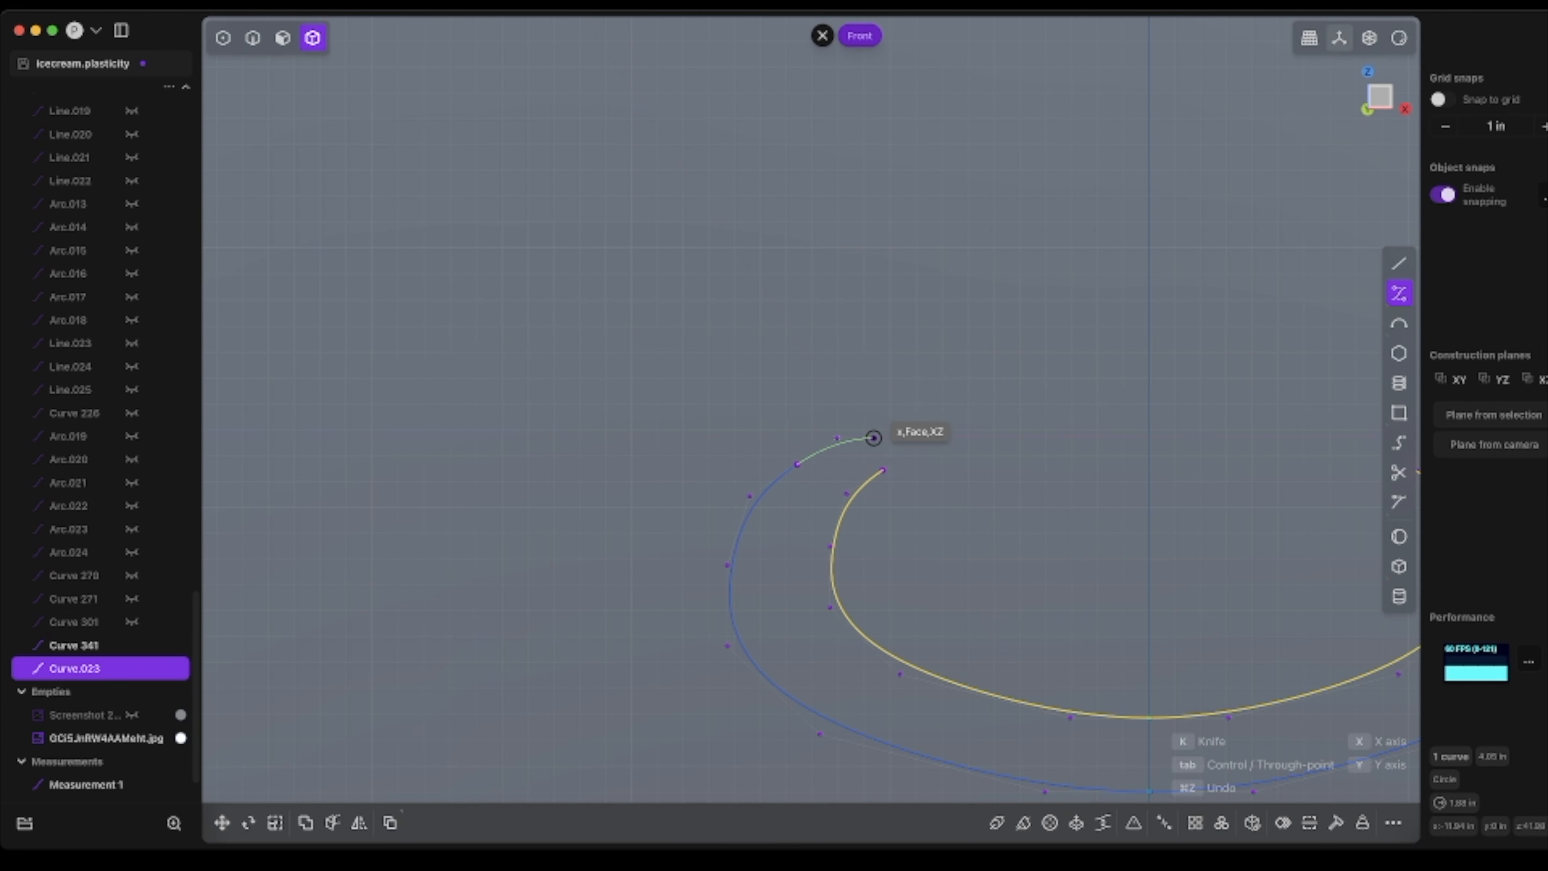
left_click(898, 442)
left_click(883, 470)
key("Return")
scroll(800, 427, "down", 10)
middle_click_drag(801, 427, 827, 485, "shift")
key("super+z")
- Scale the inner smile curve slightly smaller
key("s")
key("Return")
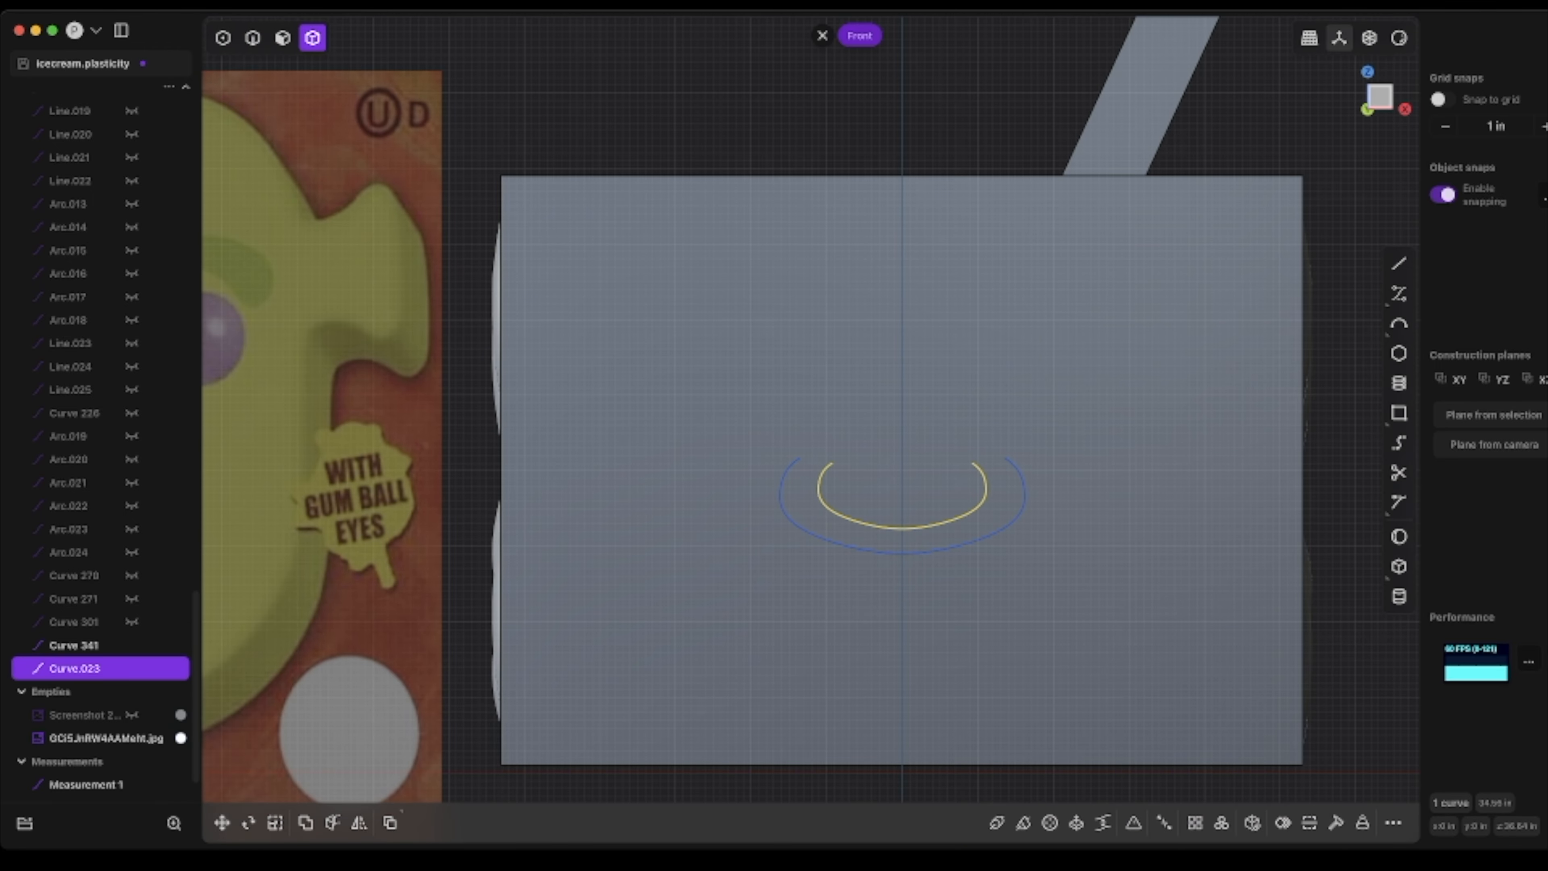
- Try to bridge the left ends of the outer and inner smile curves with an arc
key("shift+a")
left_click(799, 458)
left_click(832, 462)
scroll(824, 451, "up", 10)
left_click(829, 455)
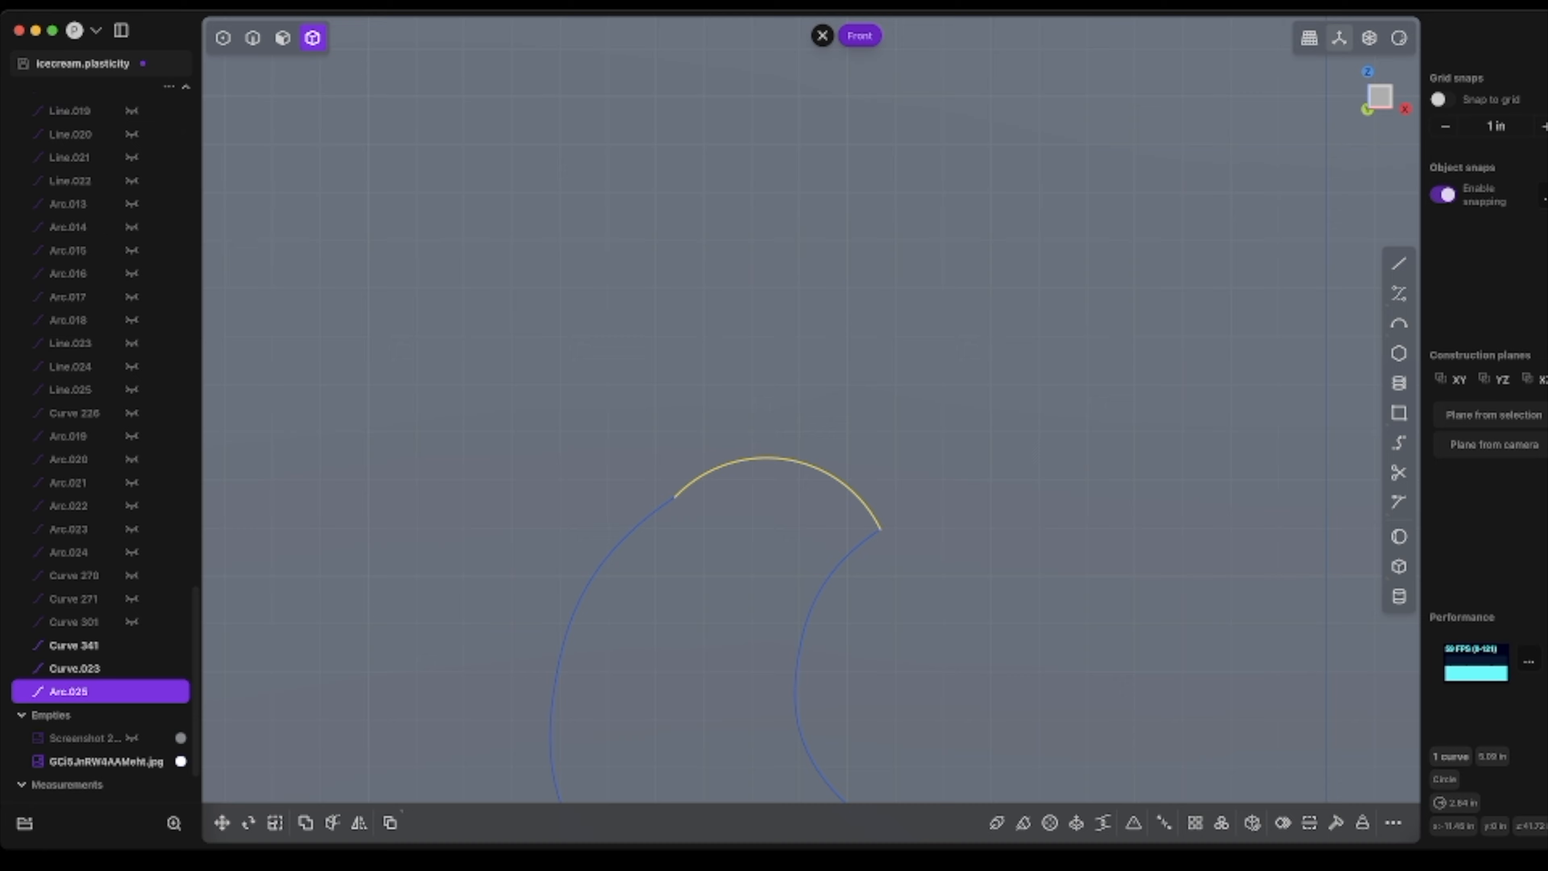
key("super+z")
- Close the smile's left end with a rounded five-point curve from the outer curve's end to the inner curve's end
key("shift+s")
left_click(675, 497)
left_click(791, 419)
left_click(893, 419)
left_click(938, 454)
left_click(881, 529)
key("Return")
scroll(935, 562, "down", 12)
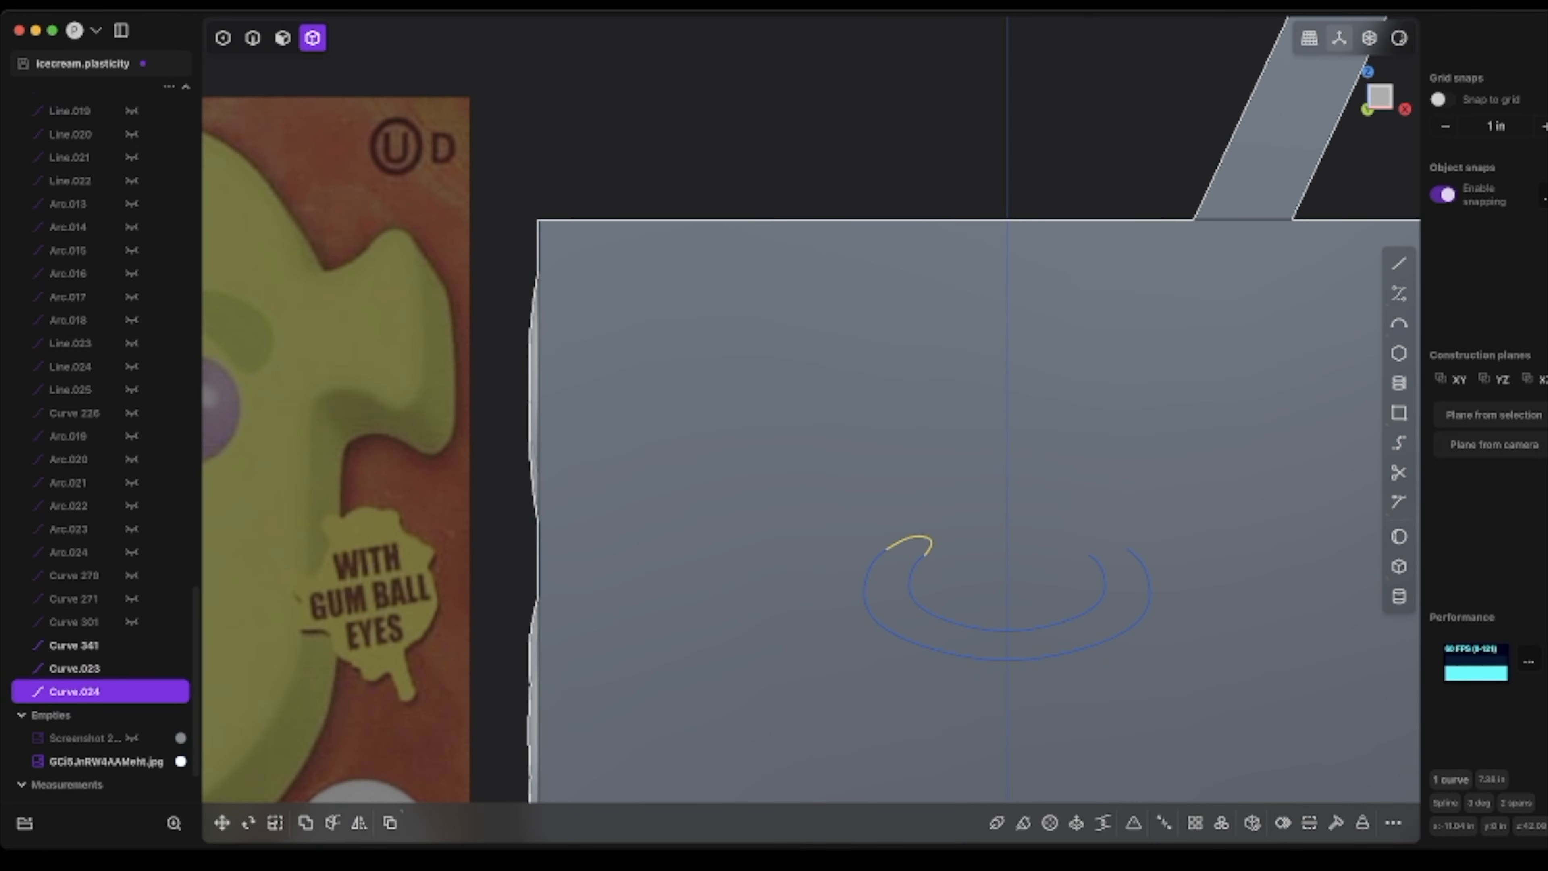
- Mirror the rounded end curve across the X axis to close the right end of the U-shaped nose outline
key("alt+x")
key("Return")
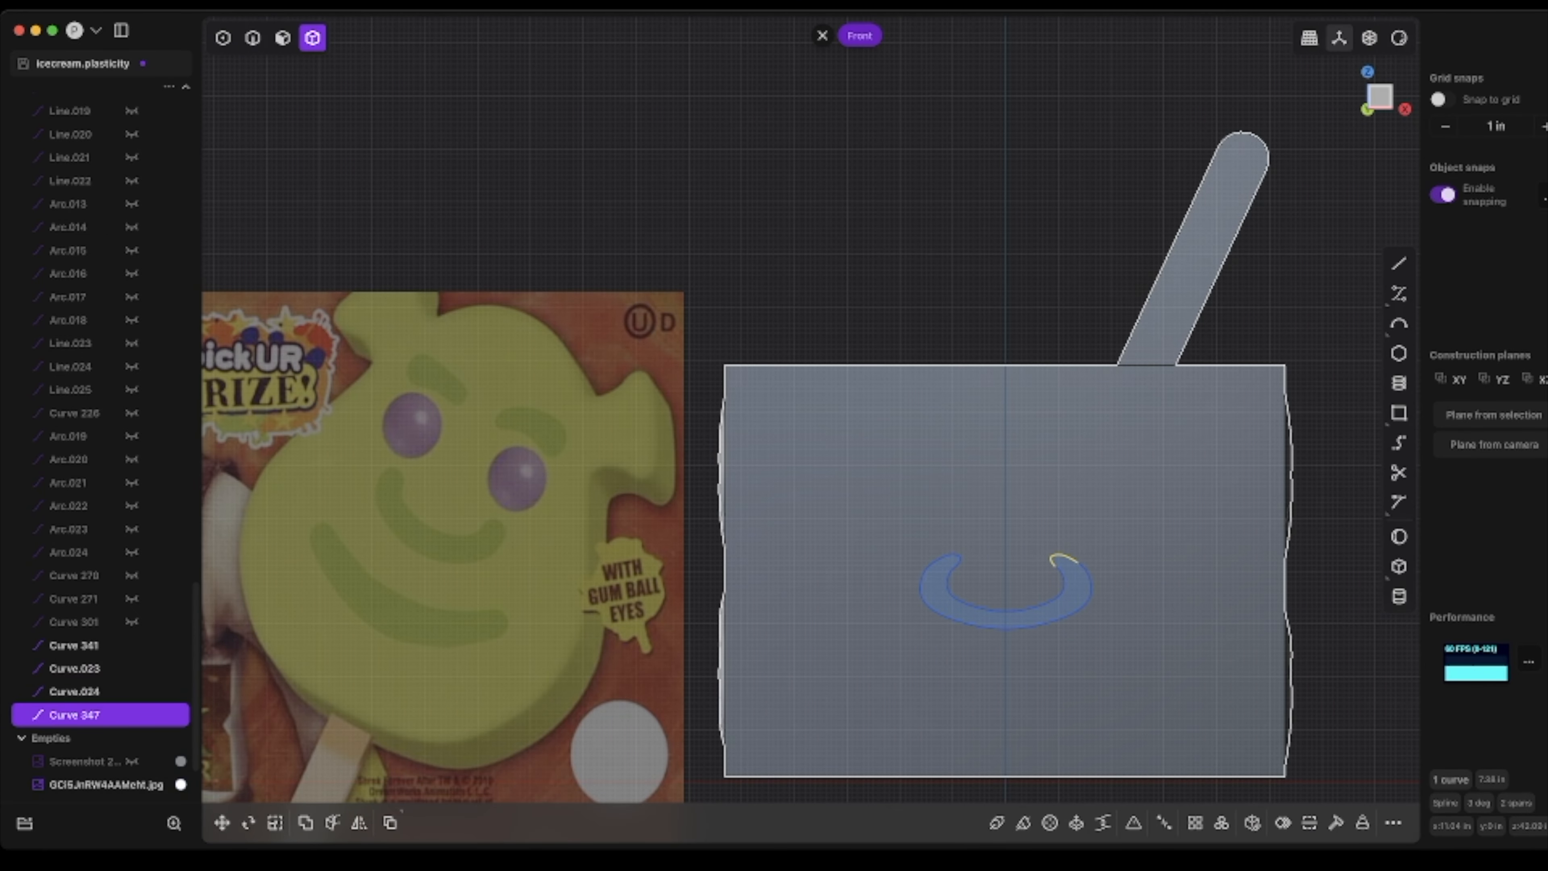
- Draw a closed, rounded eyebrow outline above the nose's left side and mirror it across the X axis
left_click(894, 429)
scroll(878, 433, "up", 10)
left_click(881, 406)
left_click(862, 444)
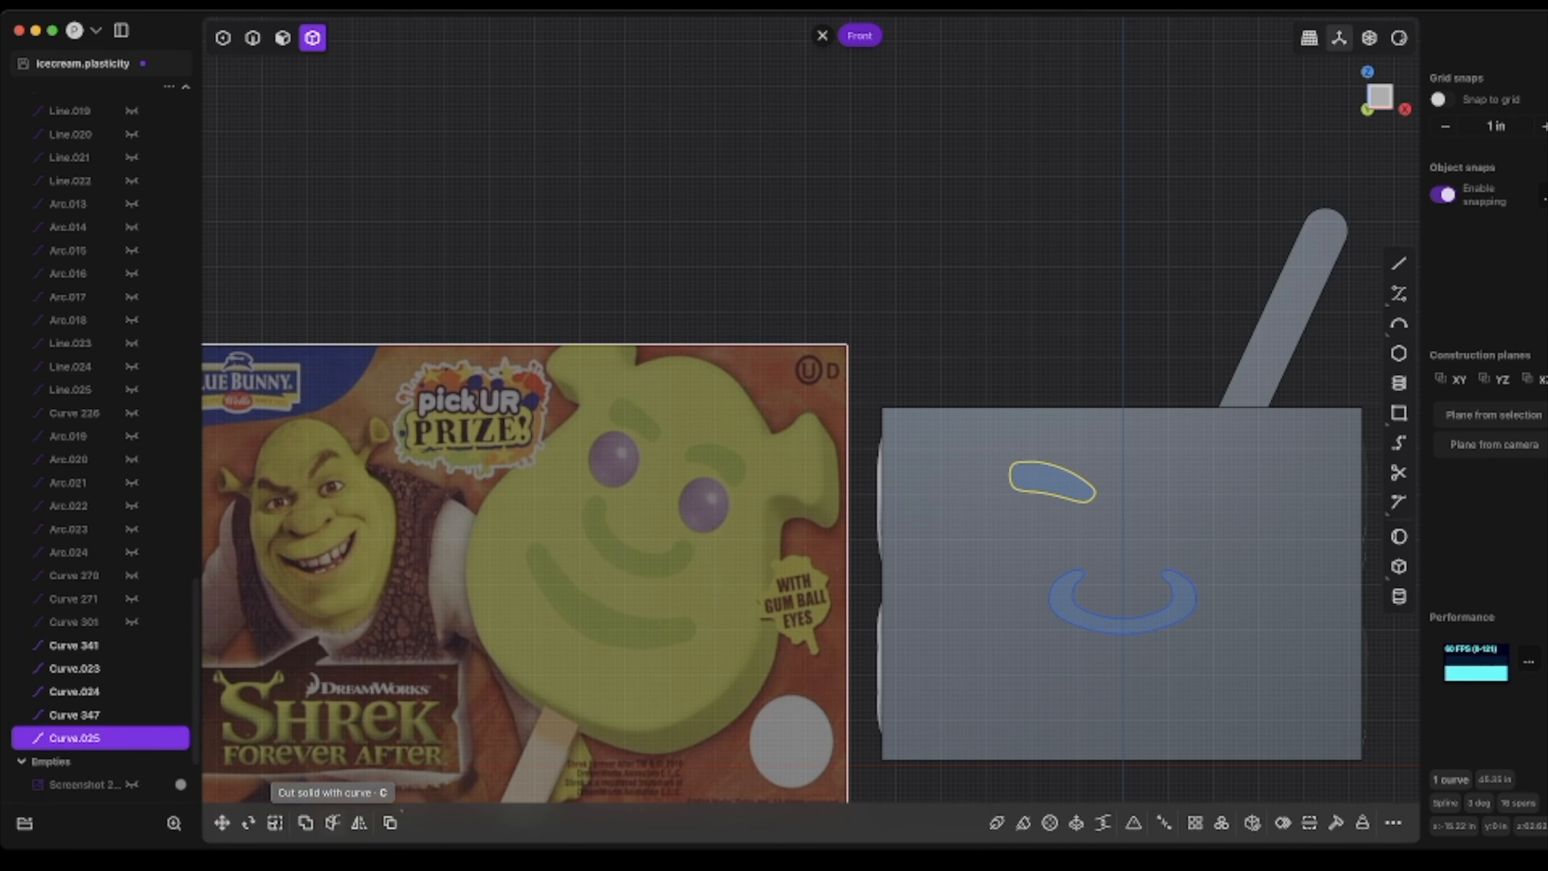
key("alt+x")
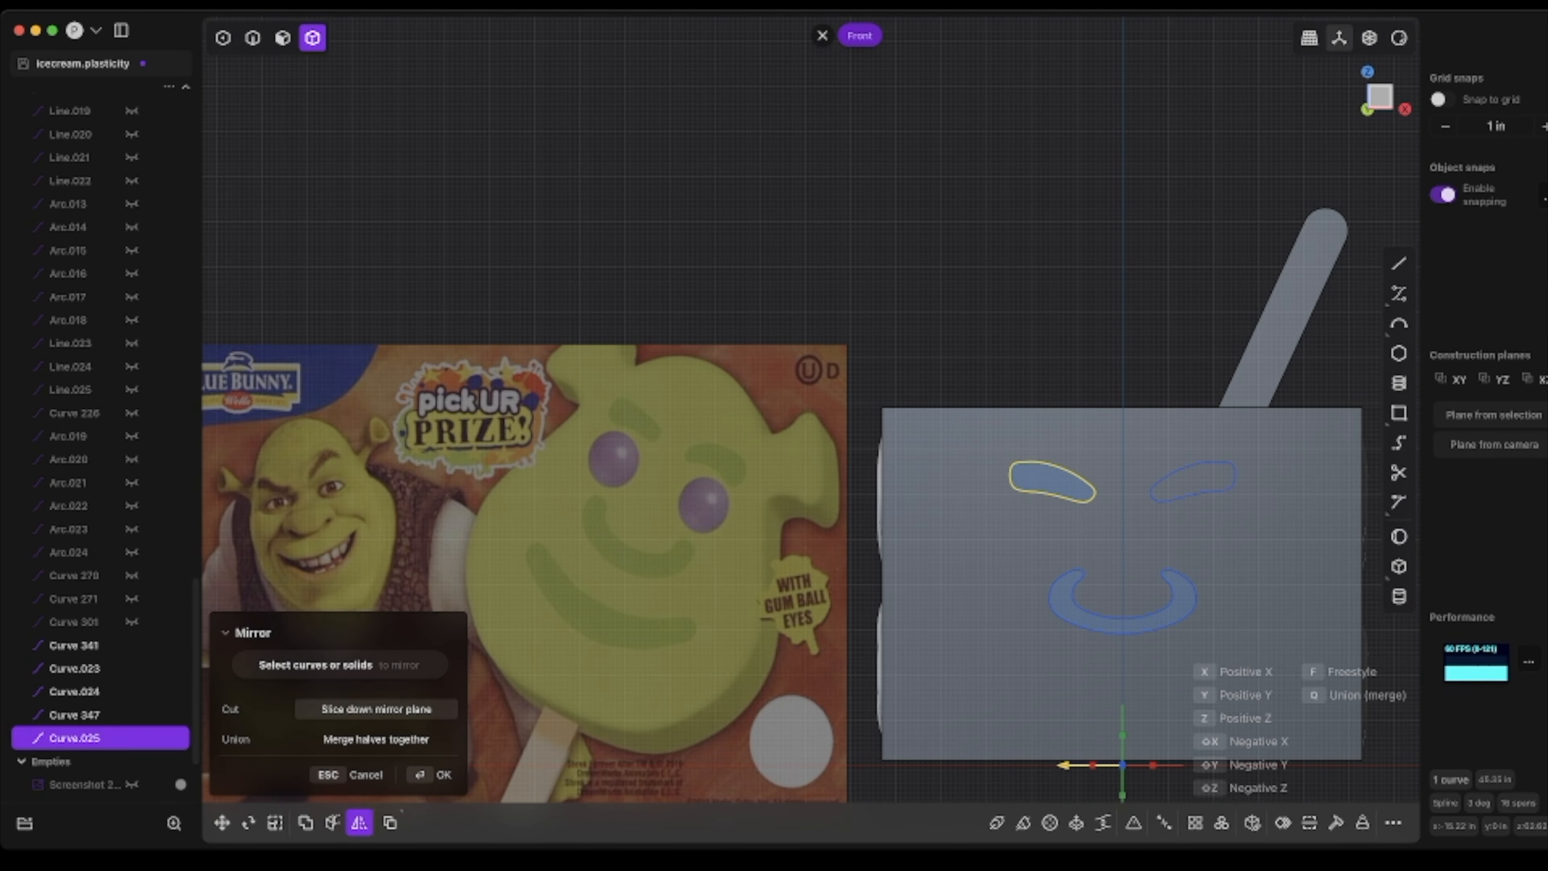
key("Return")
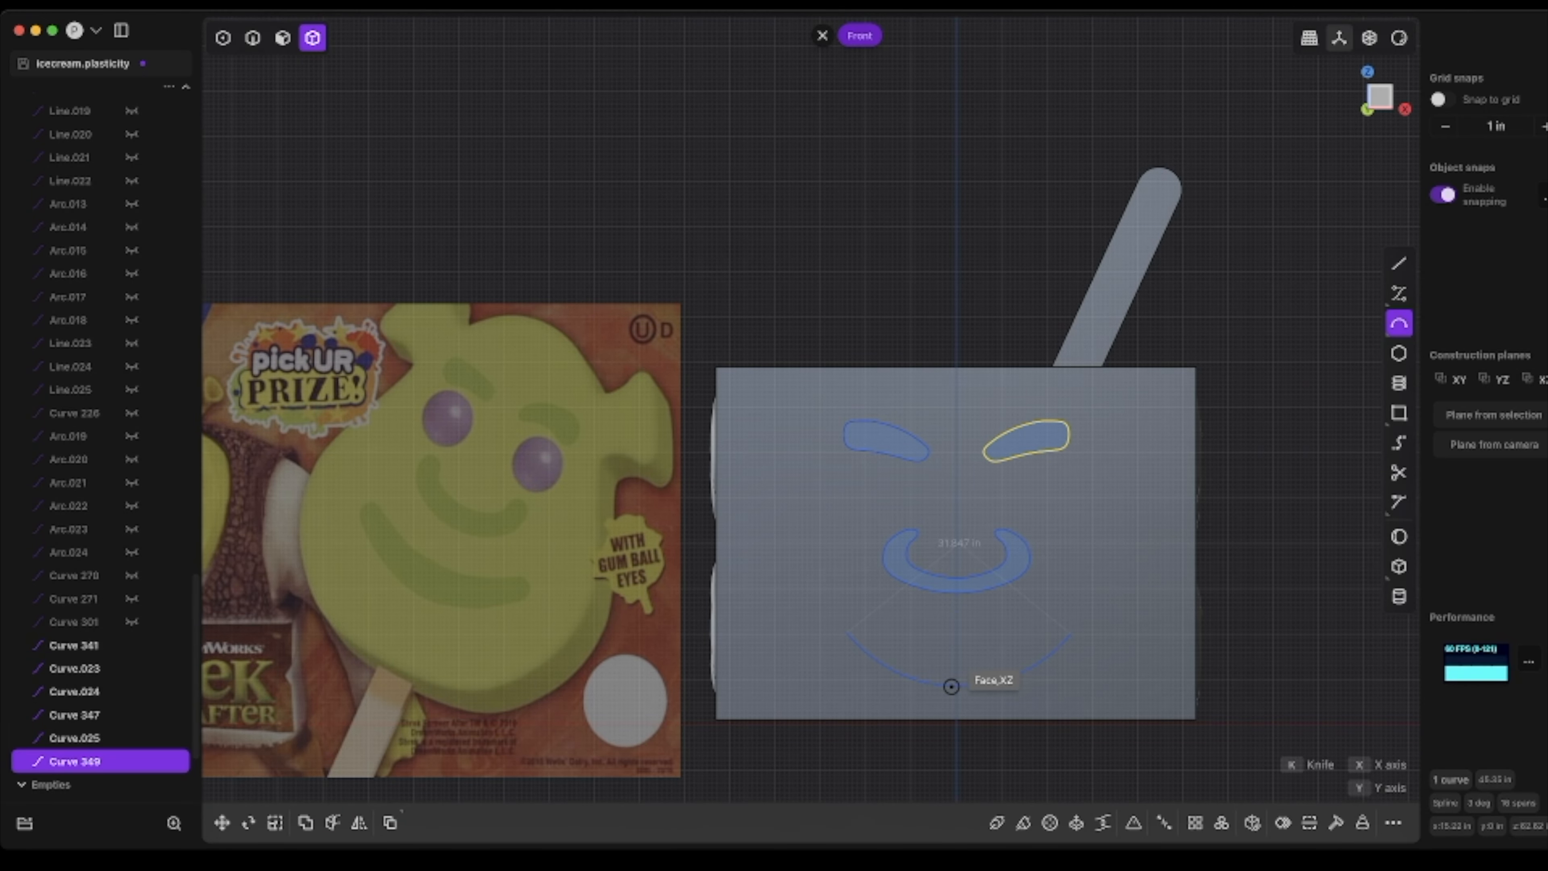
- Draw a wide mouth arc below the nose and place a smaller copy of it just above
left_click(958, 677)
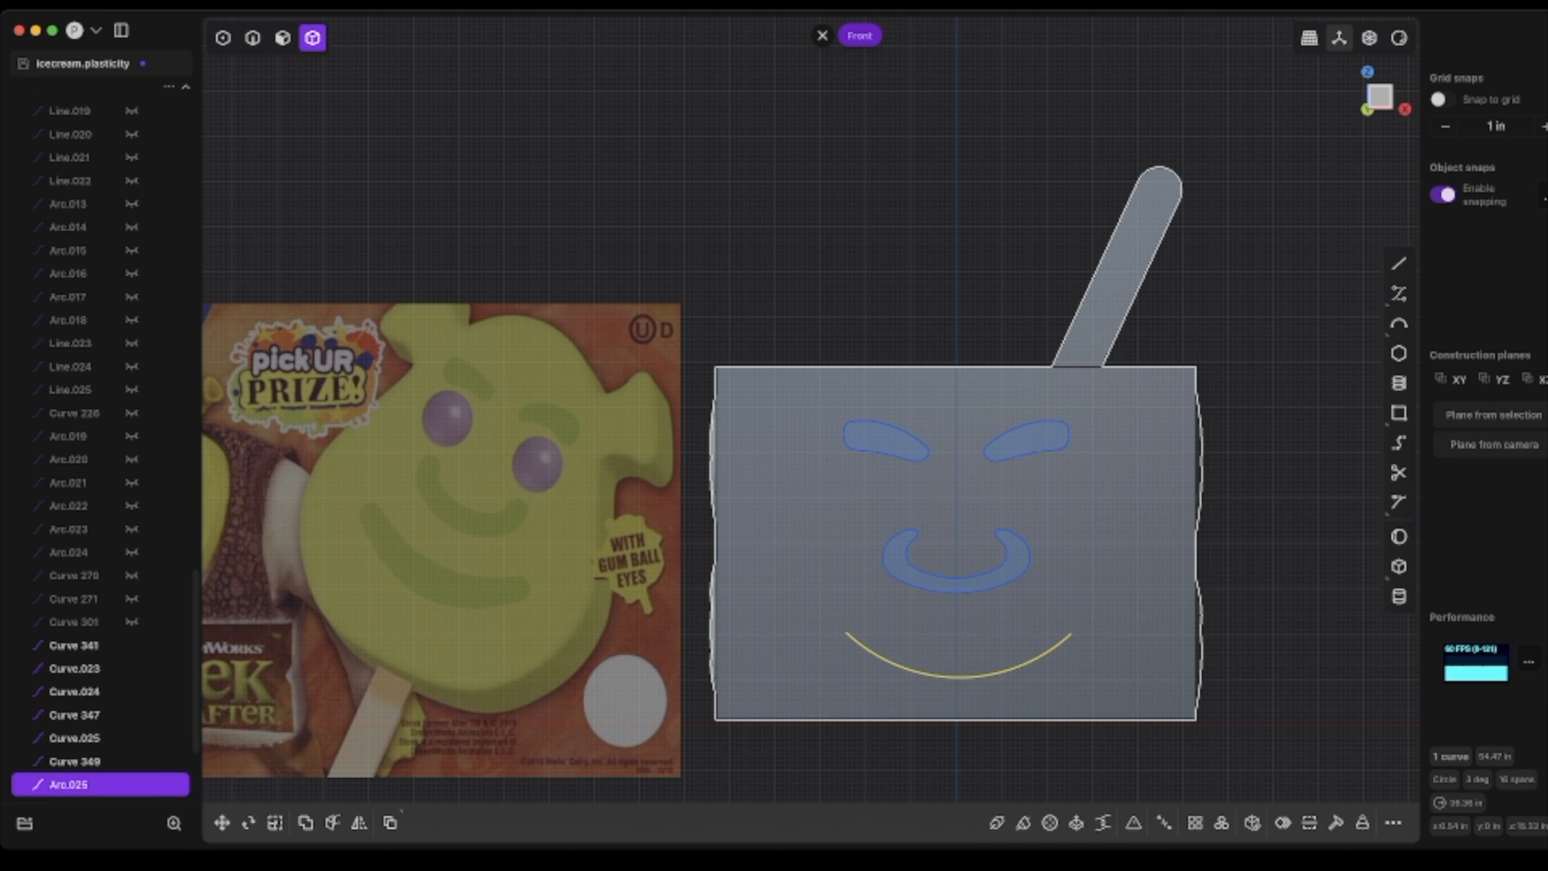
key("g")
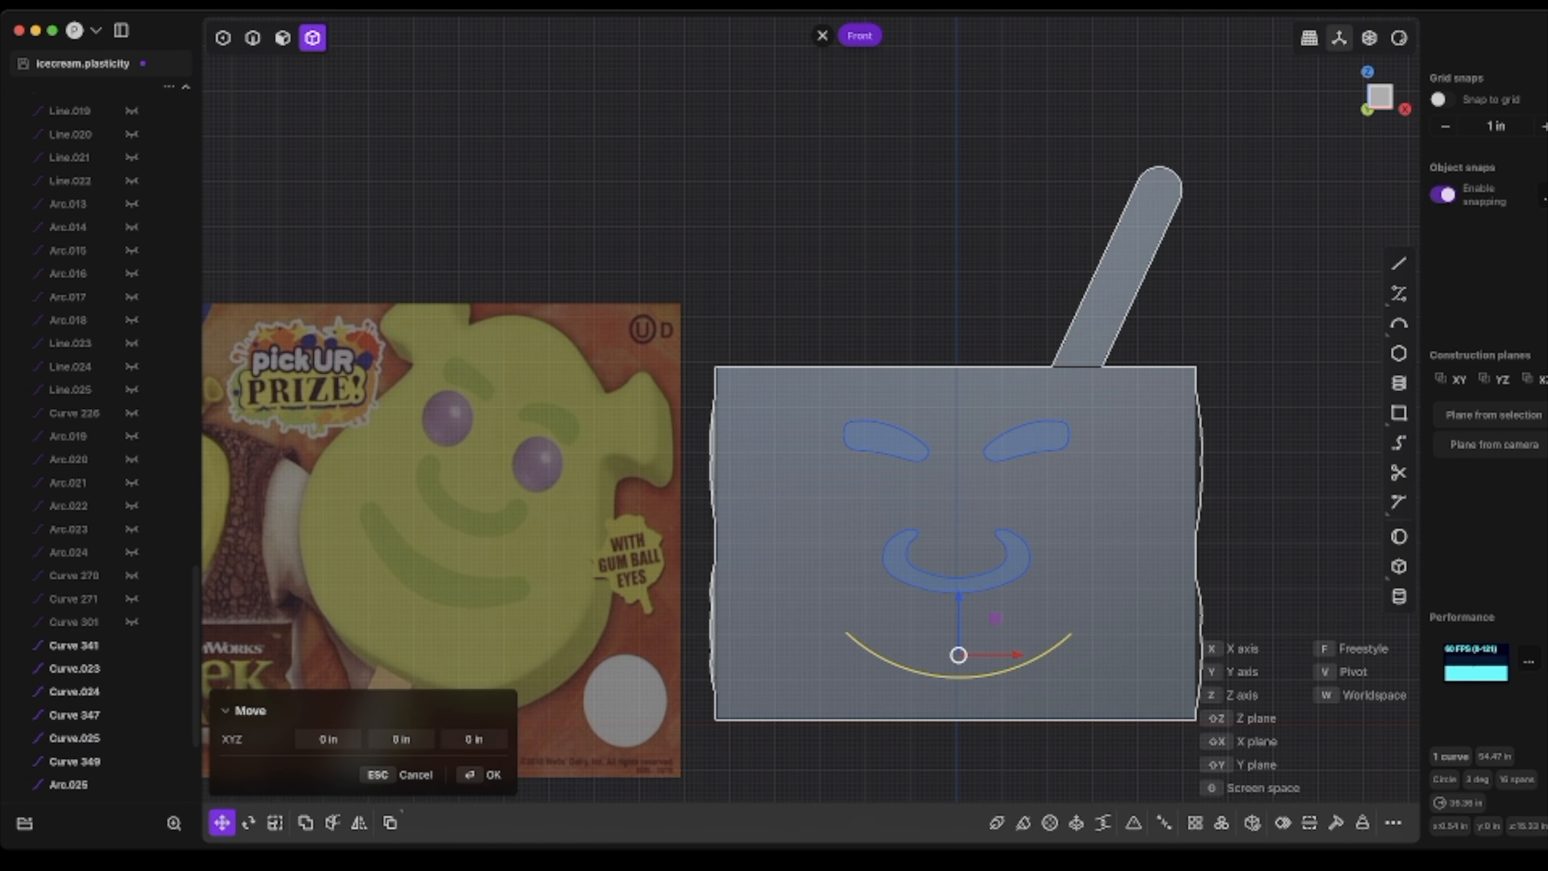
left_click(995, 605)
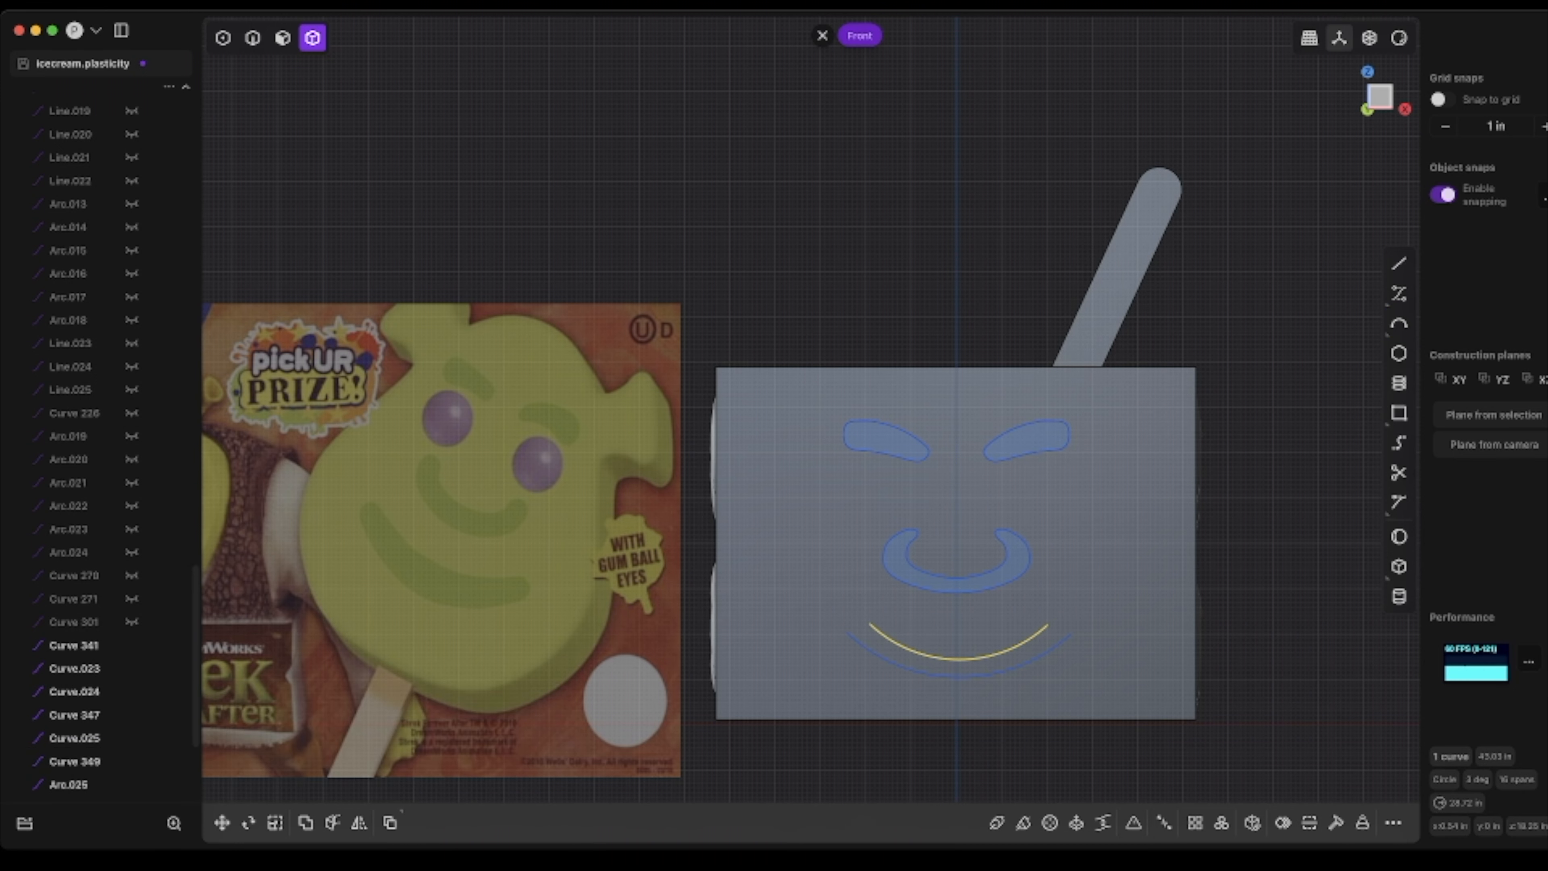
- Replace the inner mouth arc with a flatter one and move it down closer to the outer arc
scroll(956, 655, "up", 5)
key("2")
left_click(958, 683)
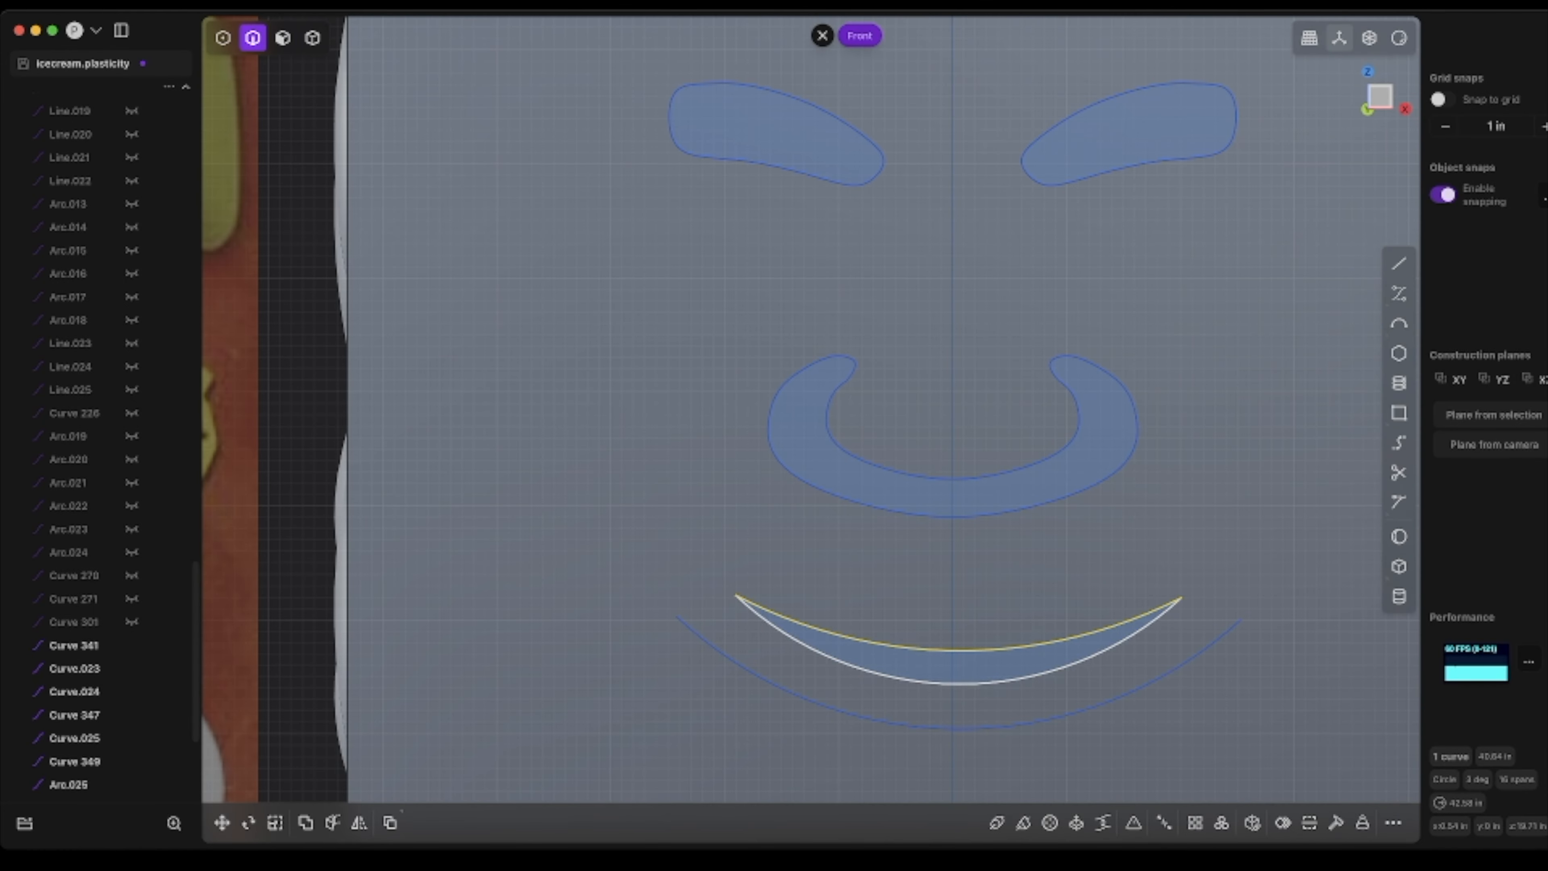
key("Delete")
left_click(958, 649)
key("g")
left_click(958, 668)
- Try to bridge the left ends of the outer and inner mouth arcs with an arc
key("shift+a")
left_click(676, 617)
left_click(736, 612)
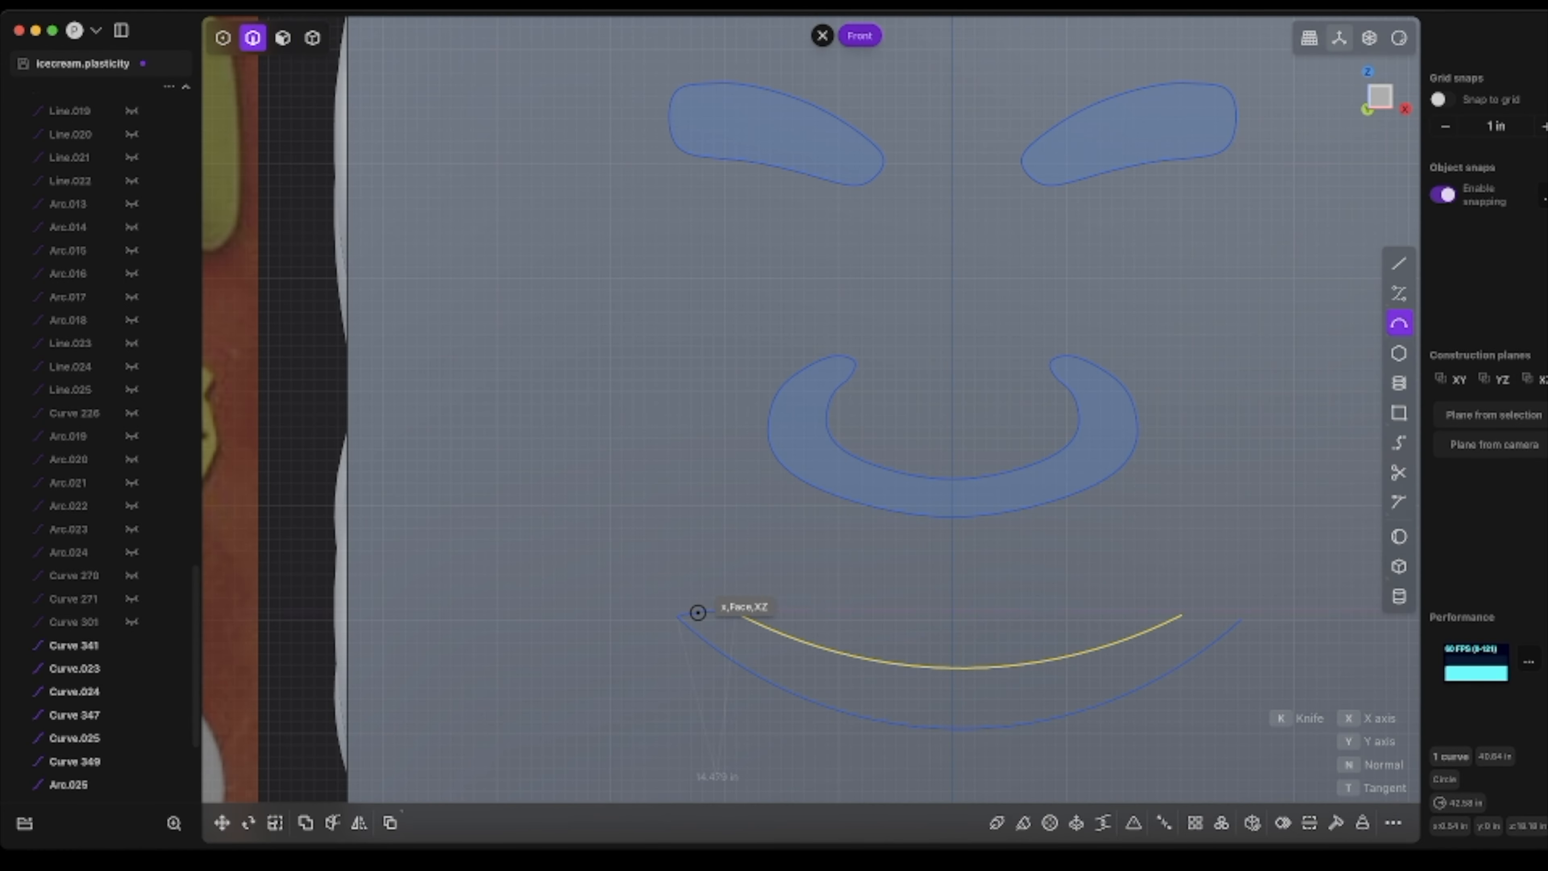
left_click(705, 594)
left_click(706, 641)
left_click(736, 612)
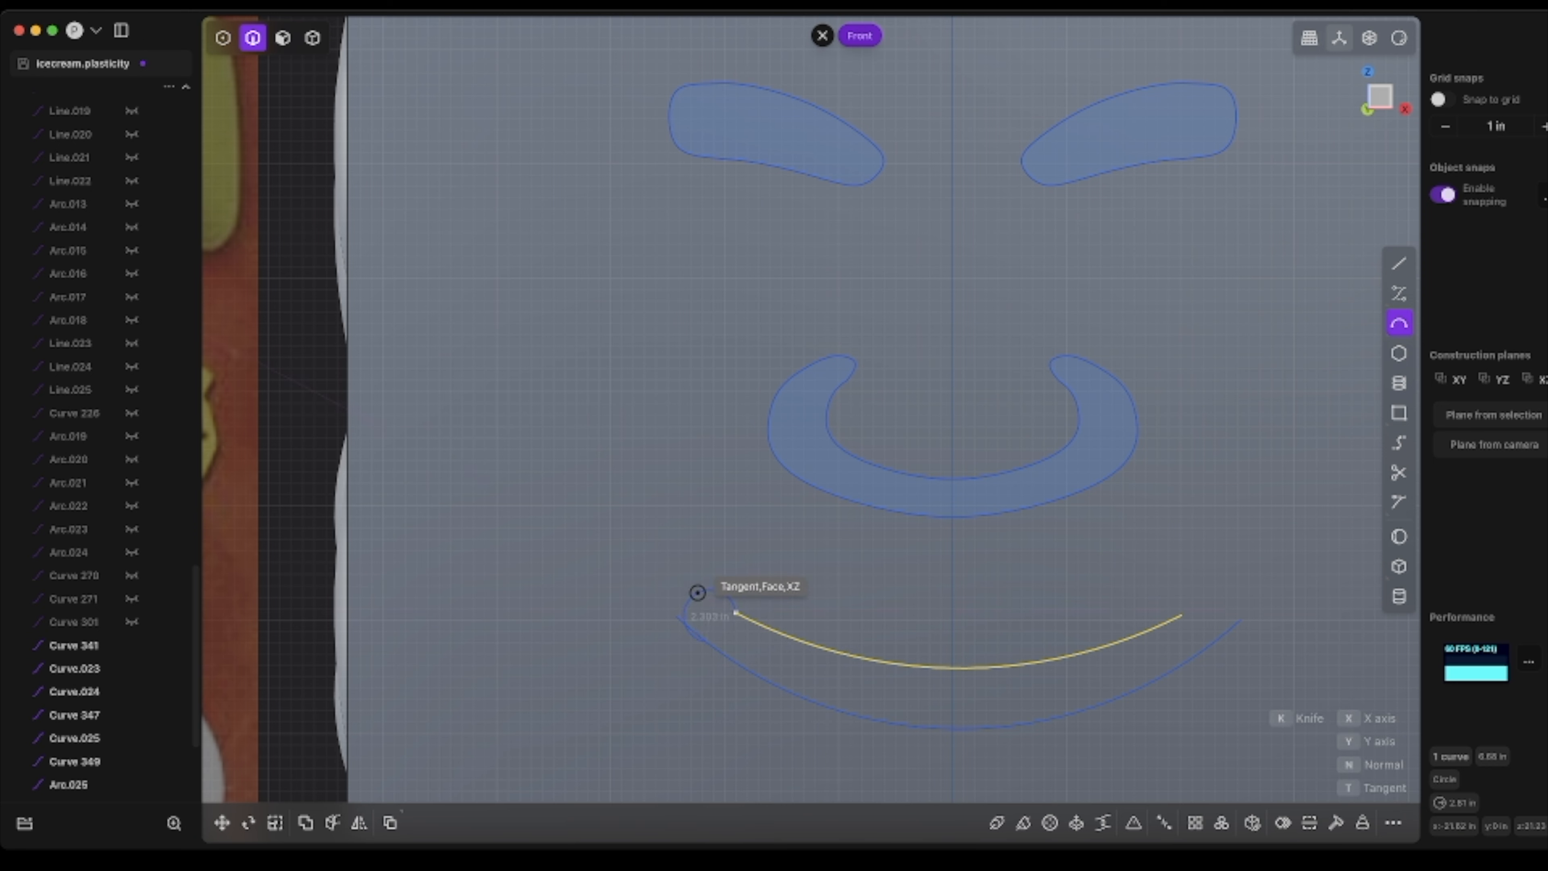
left_click(701, 594)
left_click(697, 635)
left_click(736, 612)
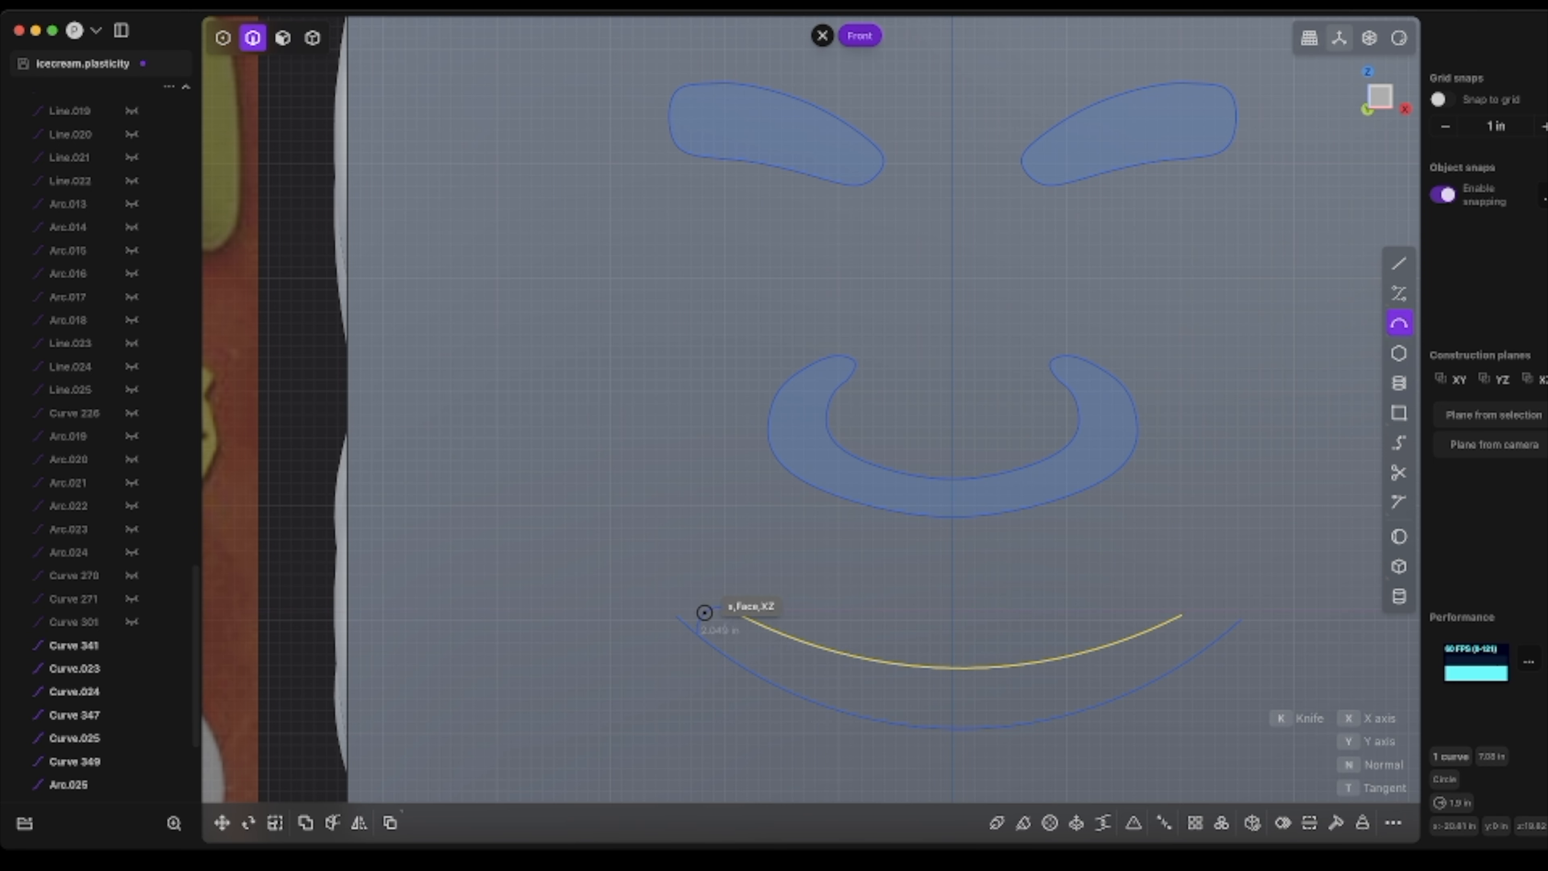
left_click(702, 608)
- Close the mouth's left end with a rounded five-point curve from the outer arc's end to the inner arc's end
key("shift+s")
left_click(677, 617)
left_click(660, 598)
left_click(685, 573)
left_click(716, 585)
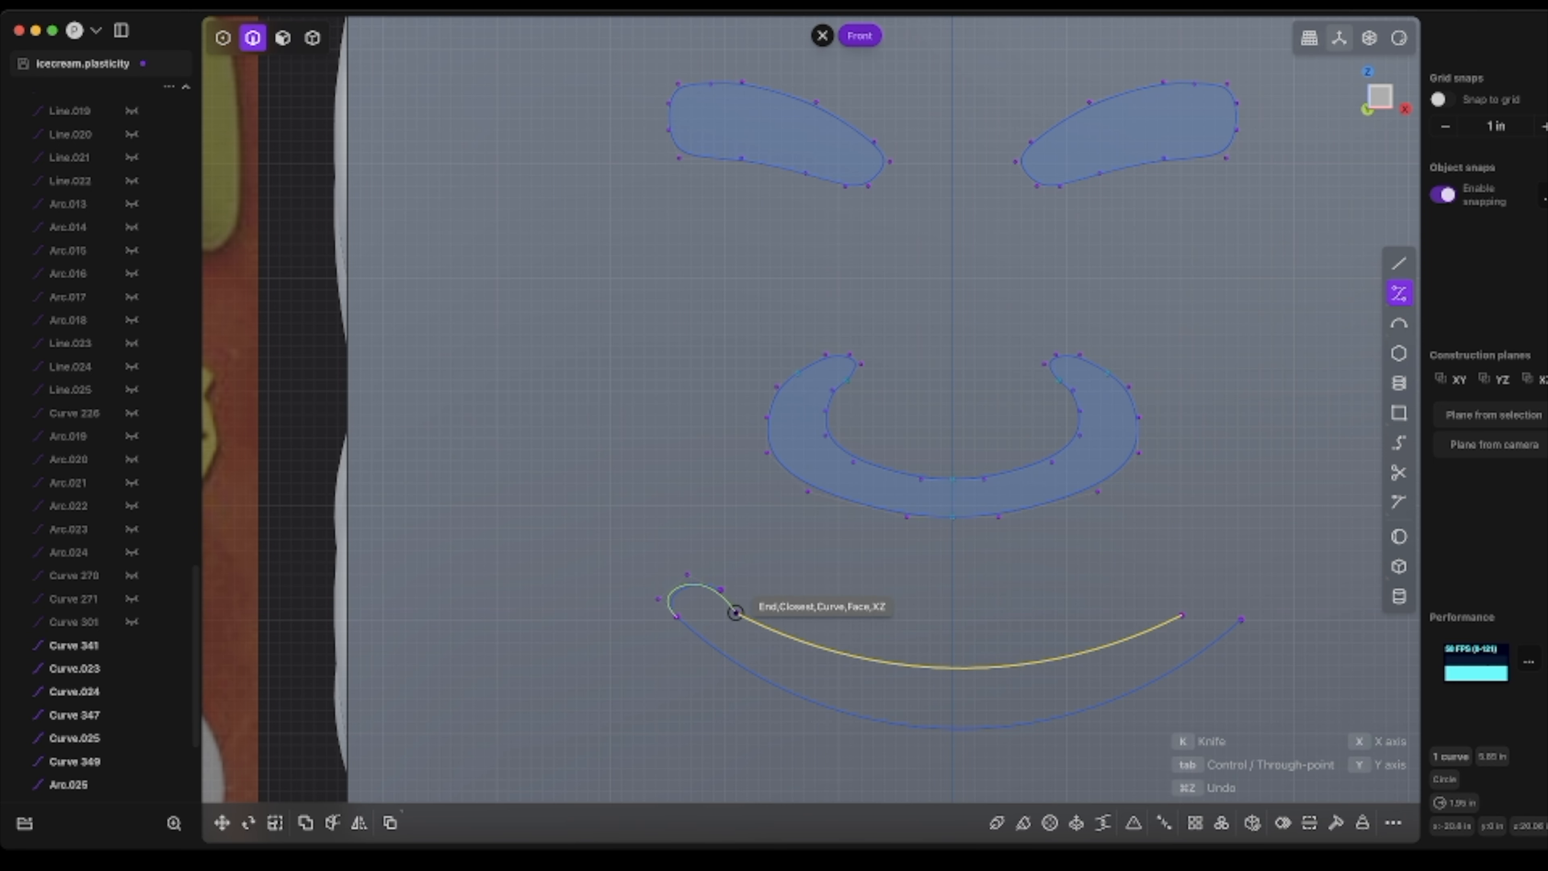
left_click(736, 613)
right_click(736, 613)
- Move the control point nearest the inner arc on the mouth's left cap slightly outward along X
key("1")
left_click(717, 589)
key("g")
key("x")
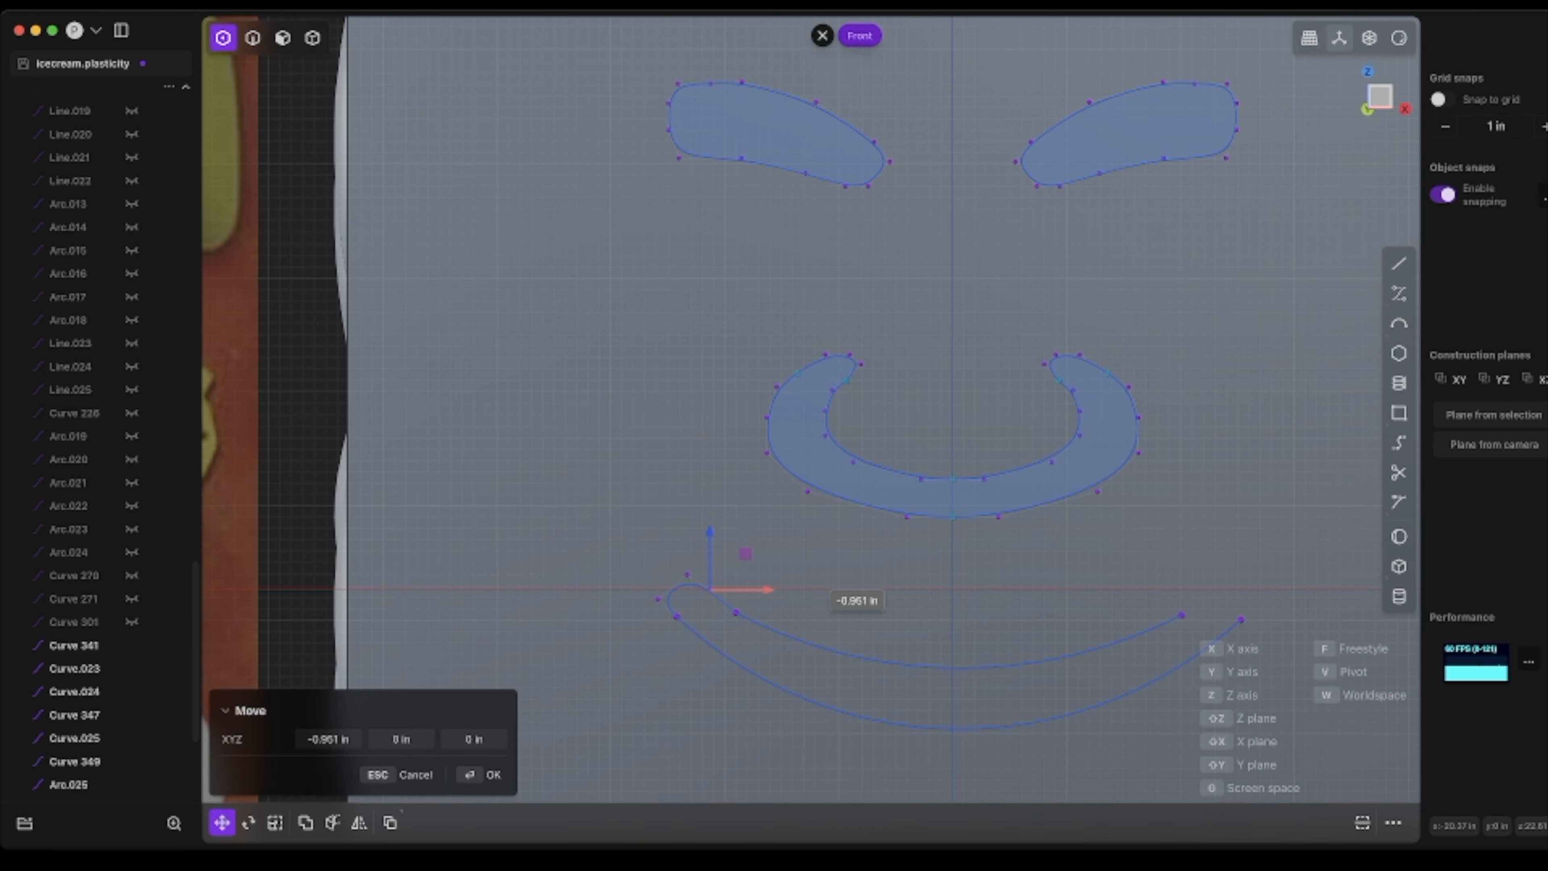
left_click(705, 589)
- Mirror the mouth's left end cap across the X axis to the right side
left_click(253, 38)
left_click(684, 584)
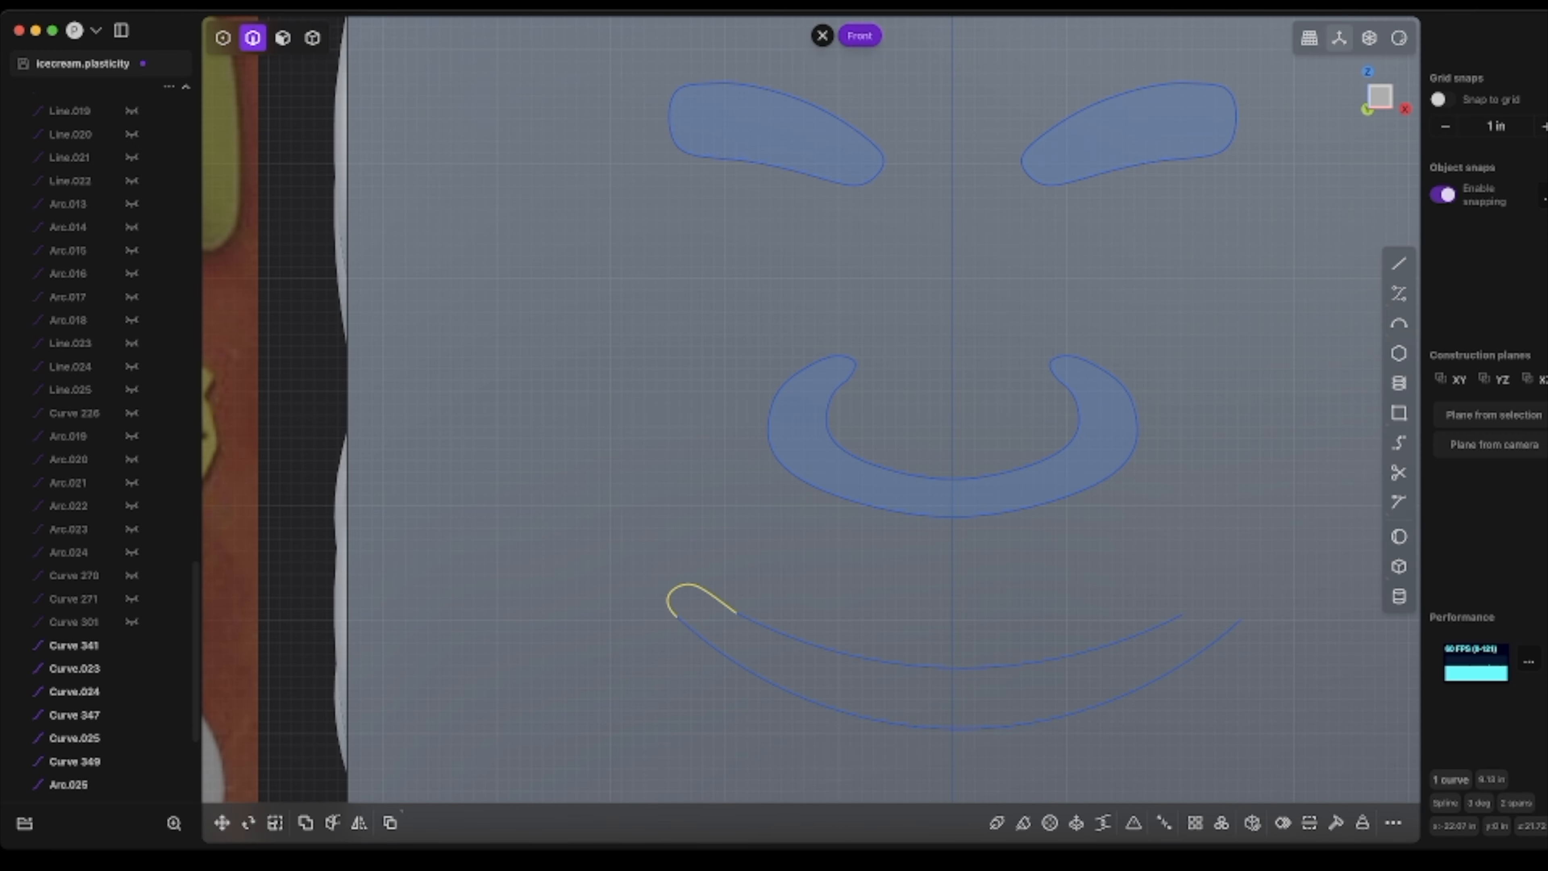
left_click(358, 823)
scroll(793, 678, "down", 3)
left_click(848, 796)
key("Return")
- Move the mirrored cap so it lines up with the right ends of both mouth arcs
middle_click_drag(1091, 629, 954, 610, "shift")
key("g")
left_click_drag(1006, 610, 1015, 610)
left_click_drag(952, 547, 953, 549)
scroll(969, 600, "up", 5)
left_click_drag(985, 617, 987, 617)
key("Return")
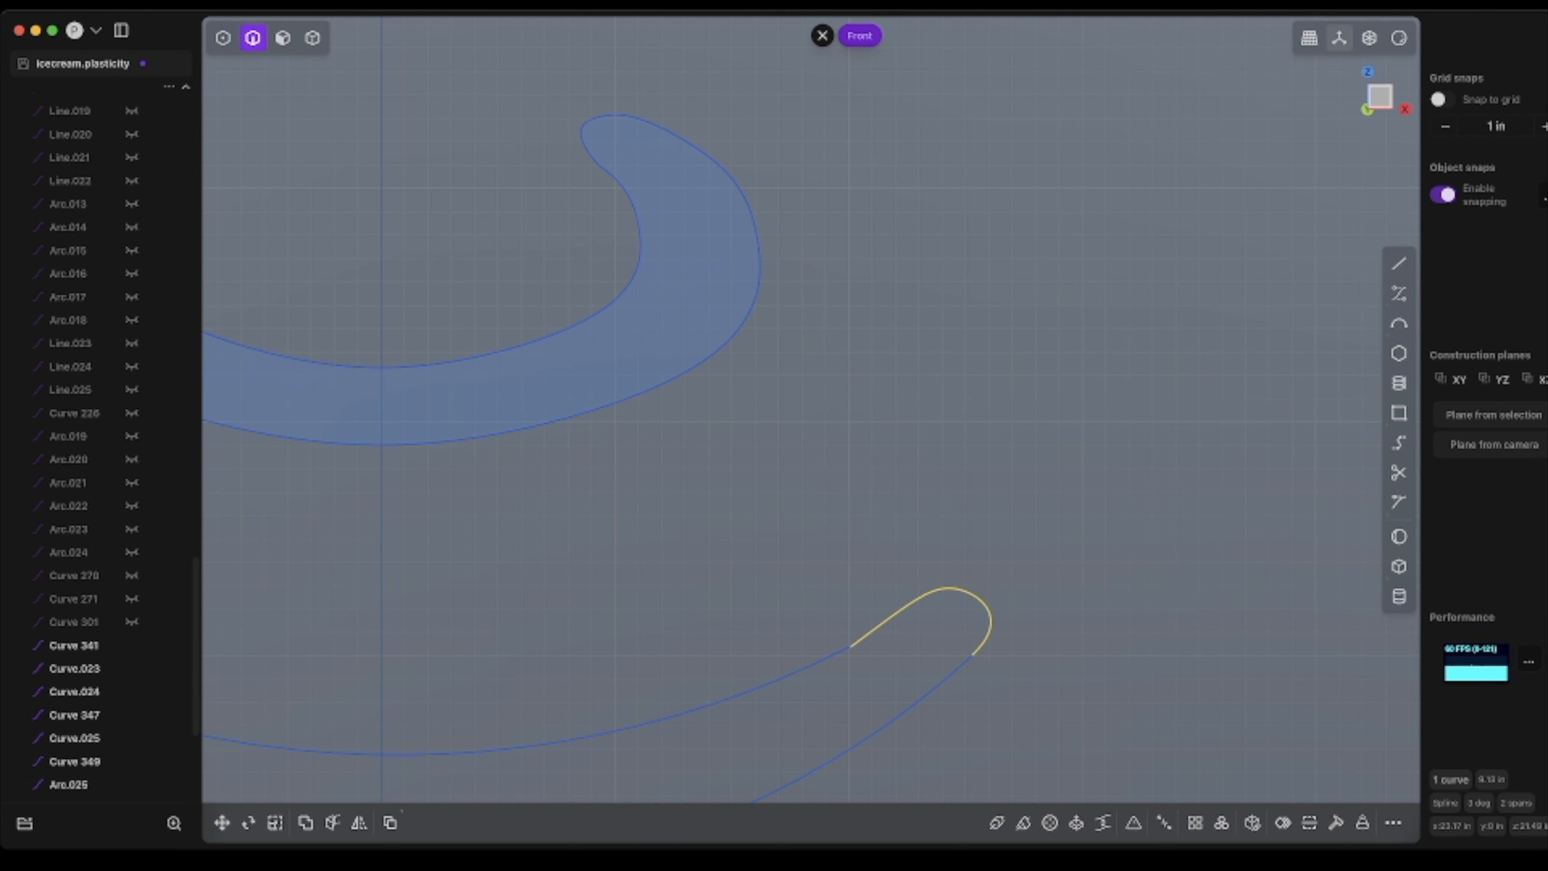
- Snap the right cap's two end vertices onto the inner and outer mouth arc ends to close the outline
scroll(853, 698, "up", 8)
scroll(851, 431, "down", 3)
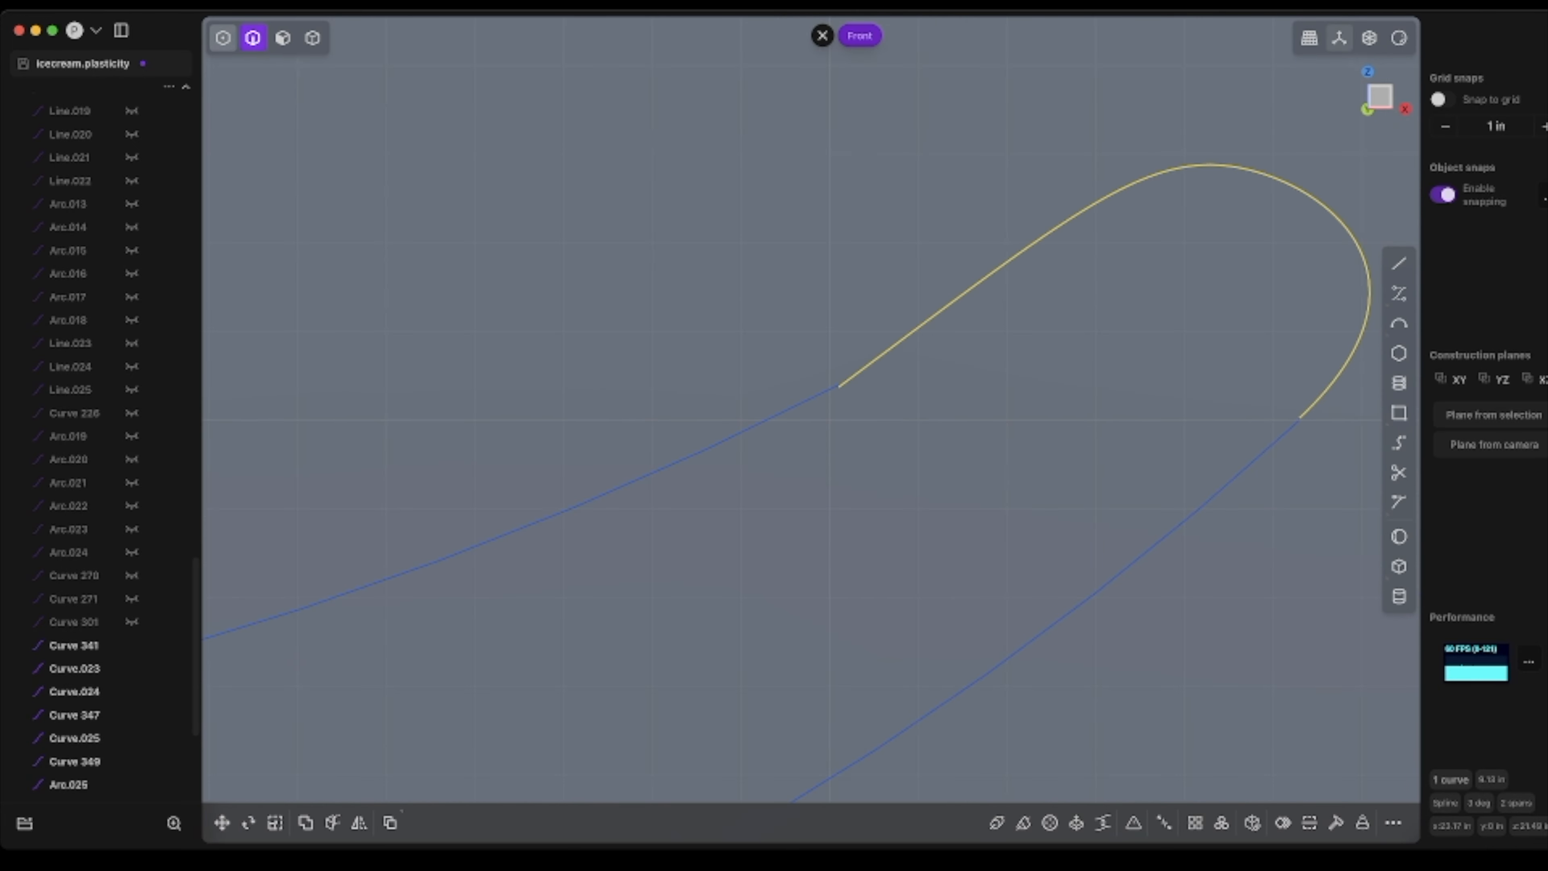
key("1")
left_click(839, 385)
key("g")
key("Return")
middle_click_drag(1299, 419, 951, 457, "shift")
left_click(950, 457)
key("g")
left_click_drag(950, 457, 950, 457)
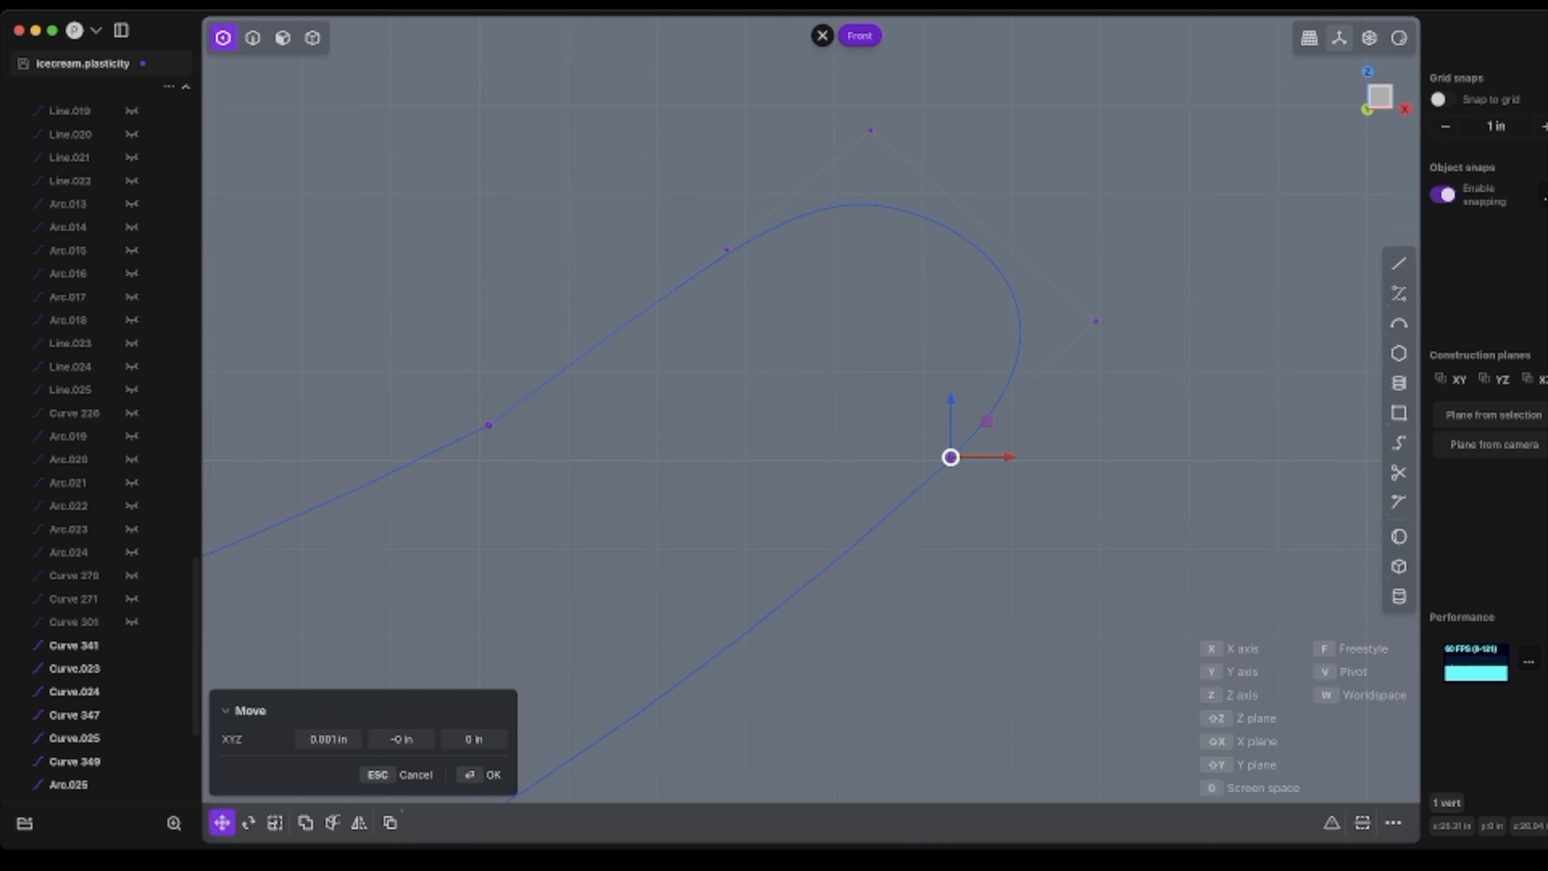
key("Return")
- Scale the whole nose outline down slightly
scroll(949, 460, "down", 10)
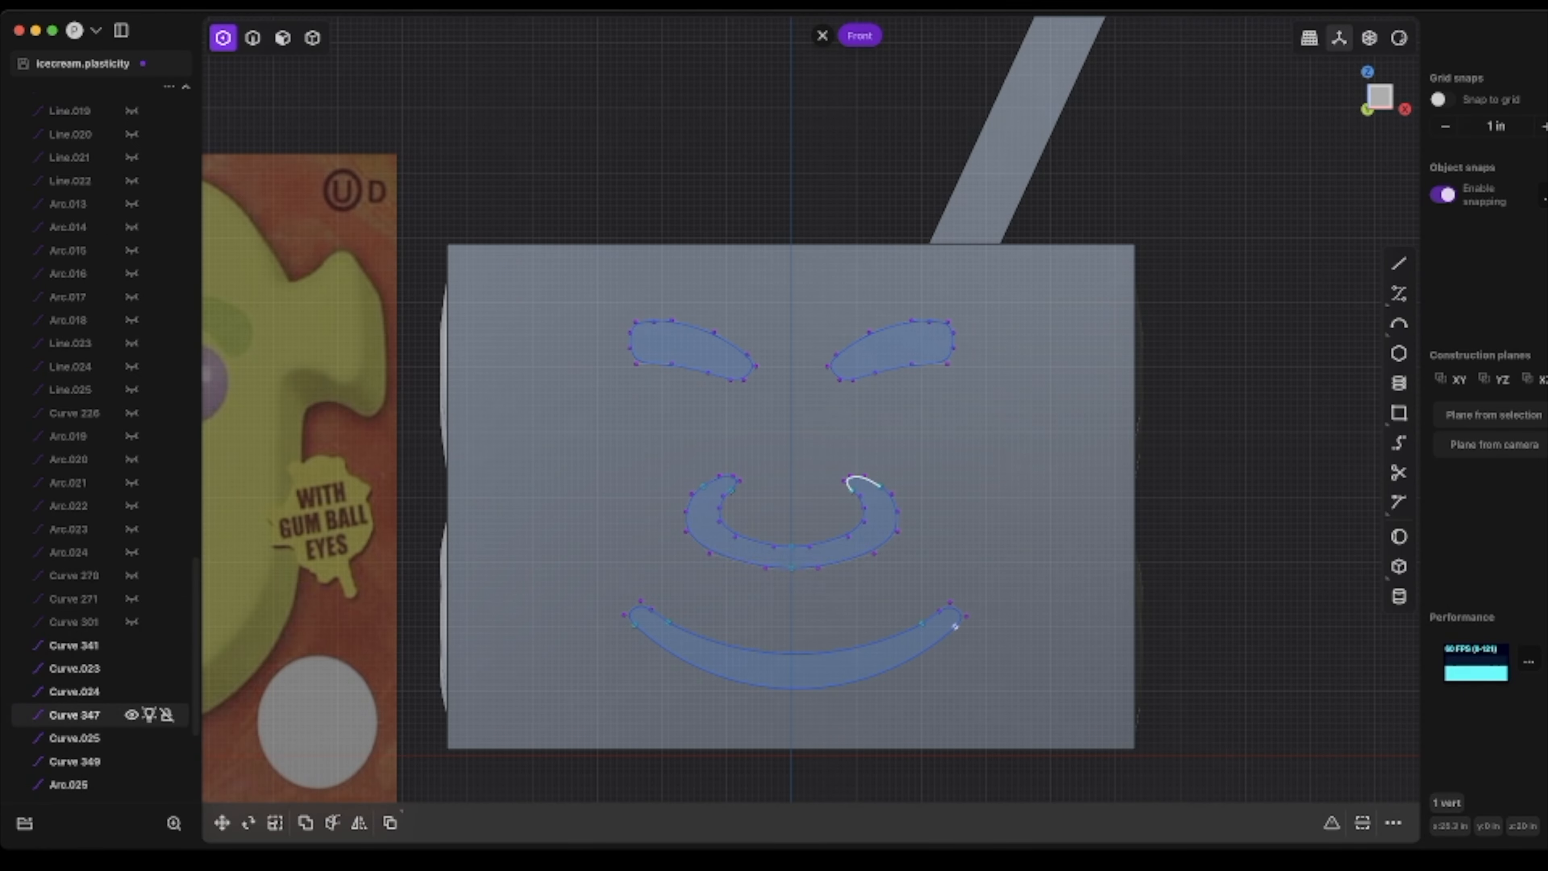
double_click(792, 546)
key("s")
left_click_drag(808, 522, 805, 522)
key("Return")
- Move the closed mouth outline up slightly toward the nose
double_click(795, 654)
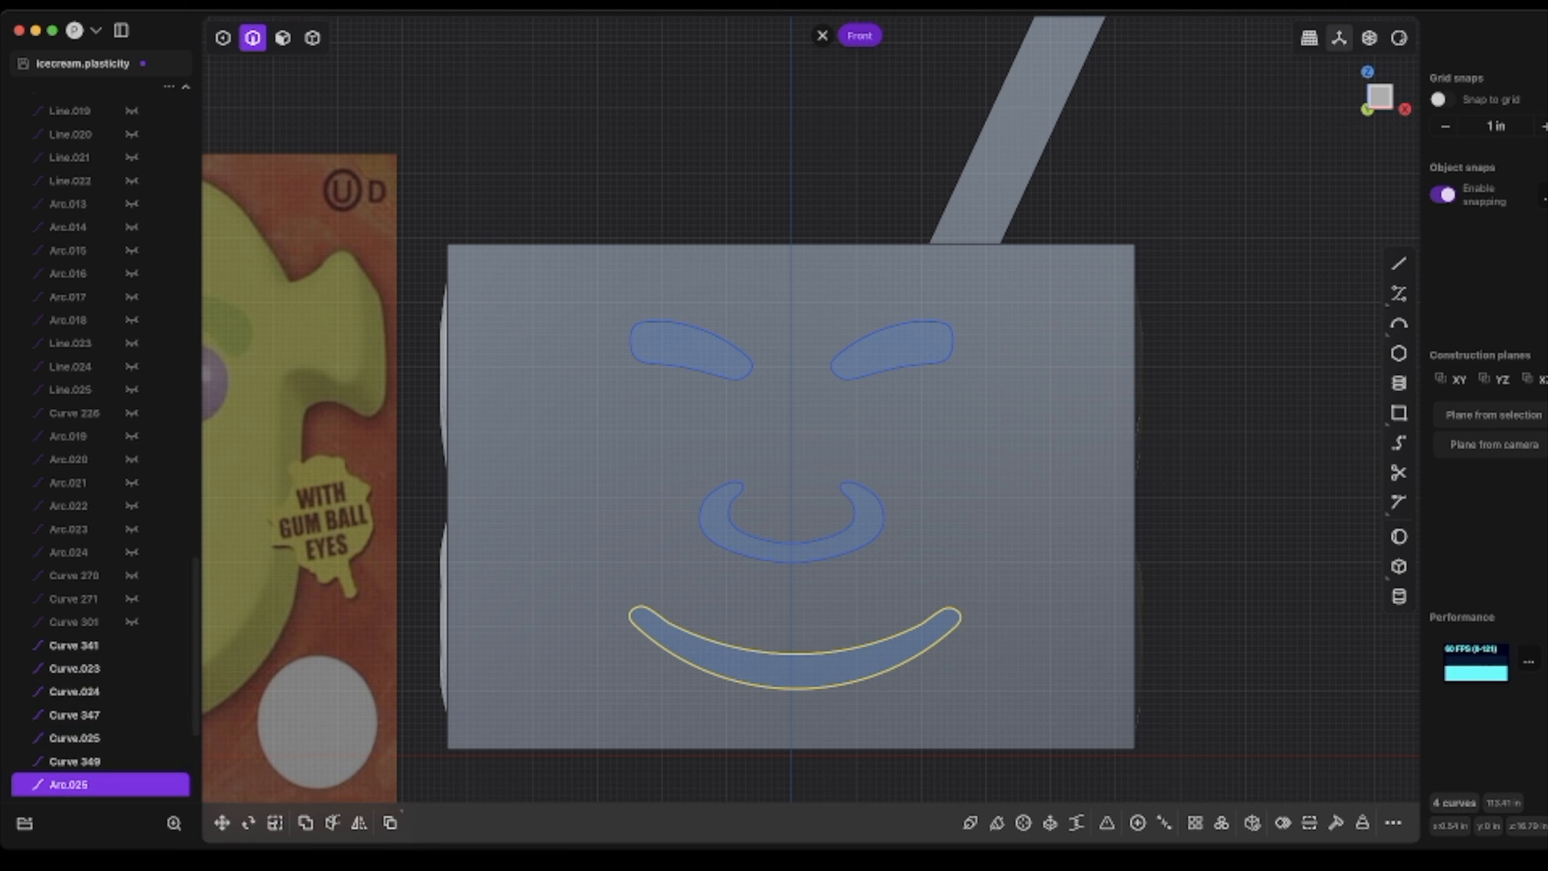
key("g")
left_click_drag(795, 580, 794, 559)
key("Return")
left_click(1398, 536)
left_click(684, 453)
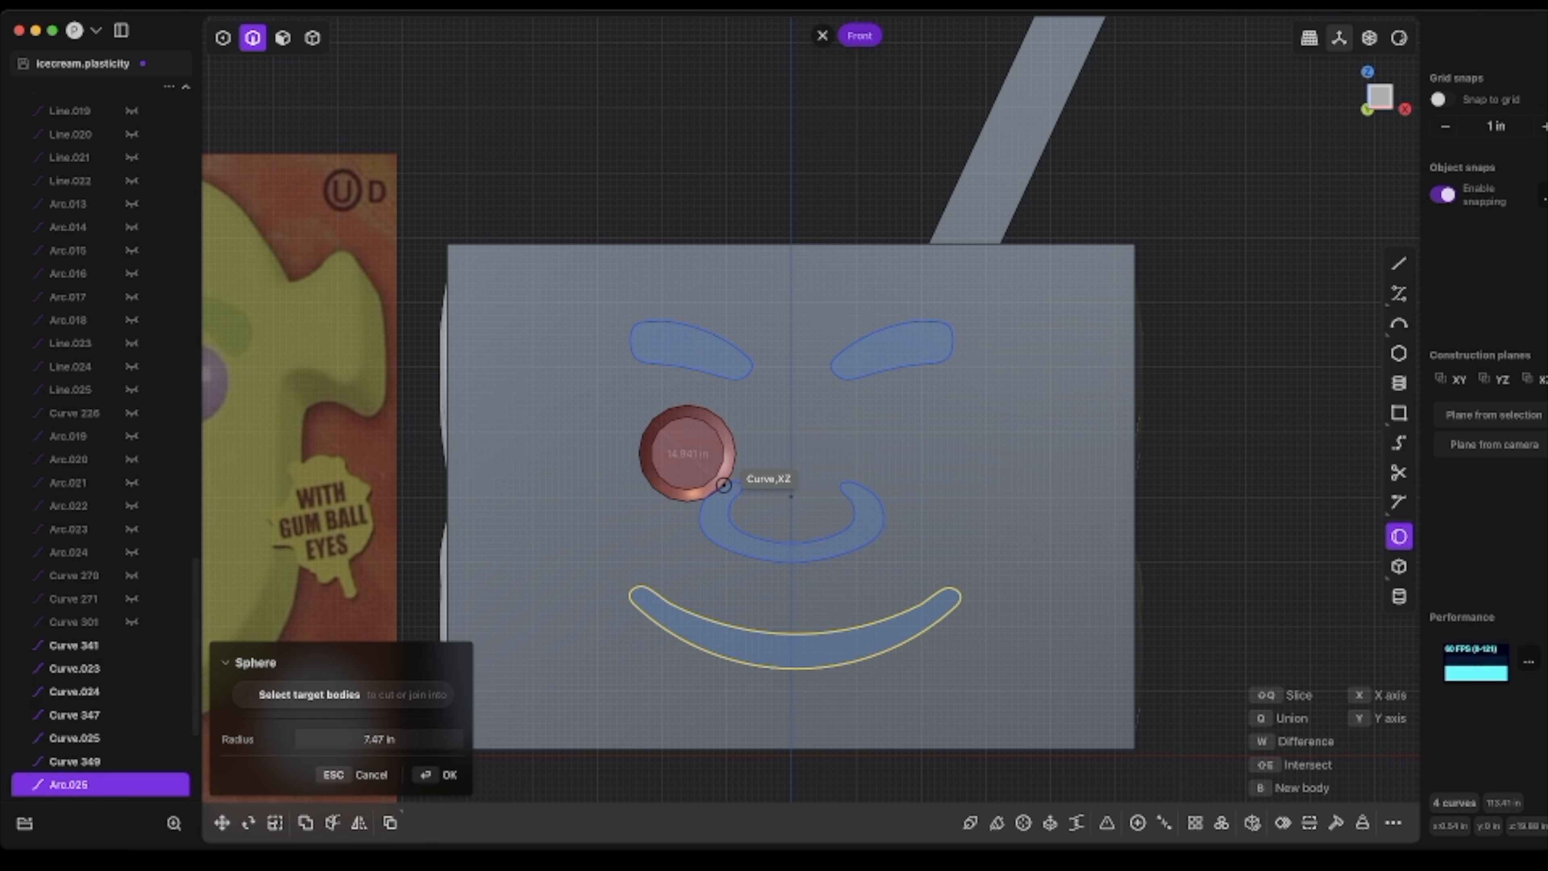
key("Escape")
scroll(100, 388, "up", 20)
scroll(101, 388, "up", 8)
left_click(132, 339)
key("shift+s")
left_click(687, 456)
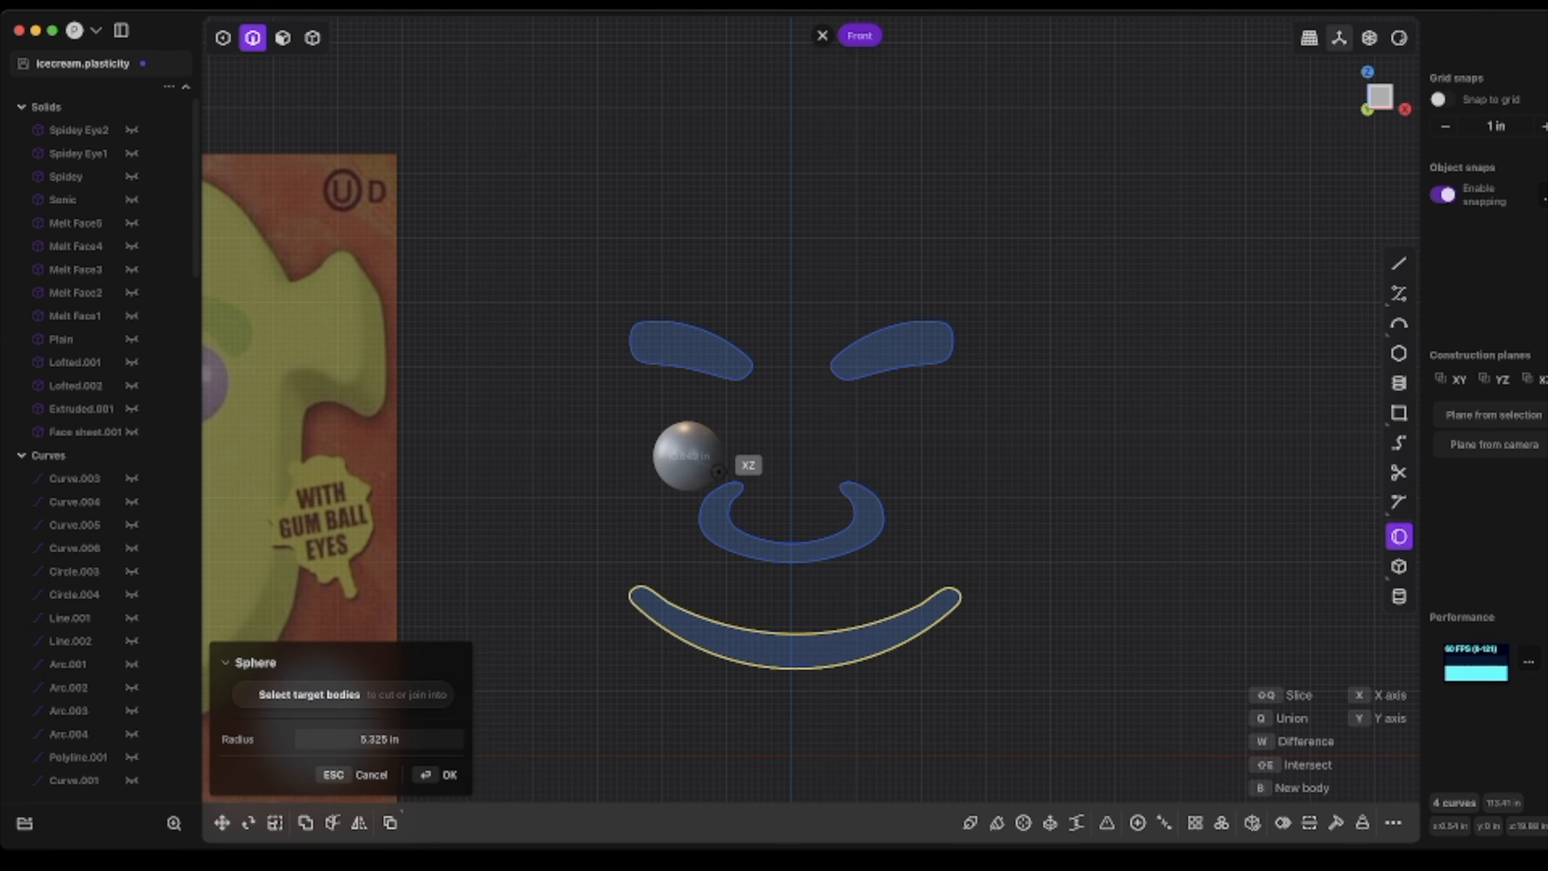
key("Escape")
middle_click_drag(719, 471, 1357, 530, "shift")
left_click(132, 339)
- Create a sphere sized to the right-hand purple gumball eye in the reference image
scroll(132, 339, "down", 8)
scroll(131, 336, "up", 5)
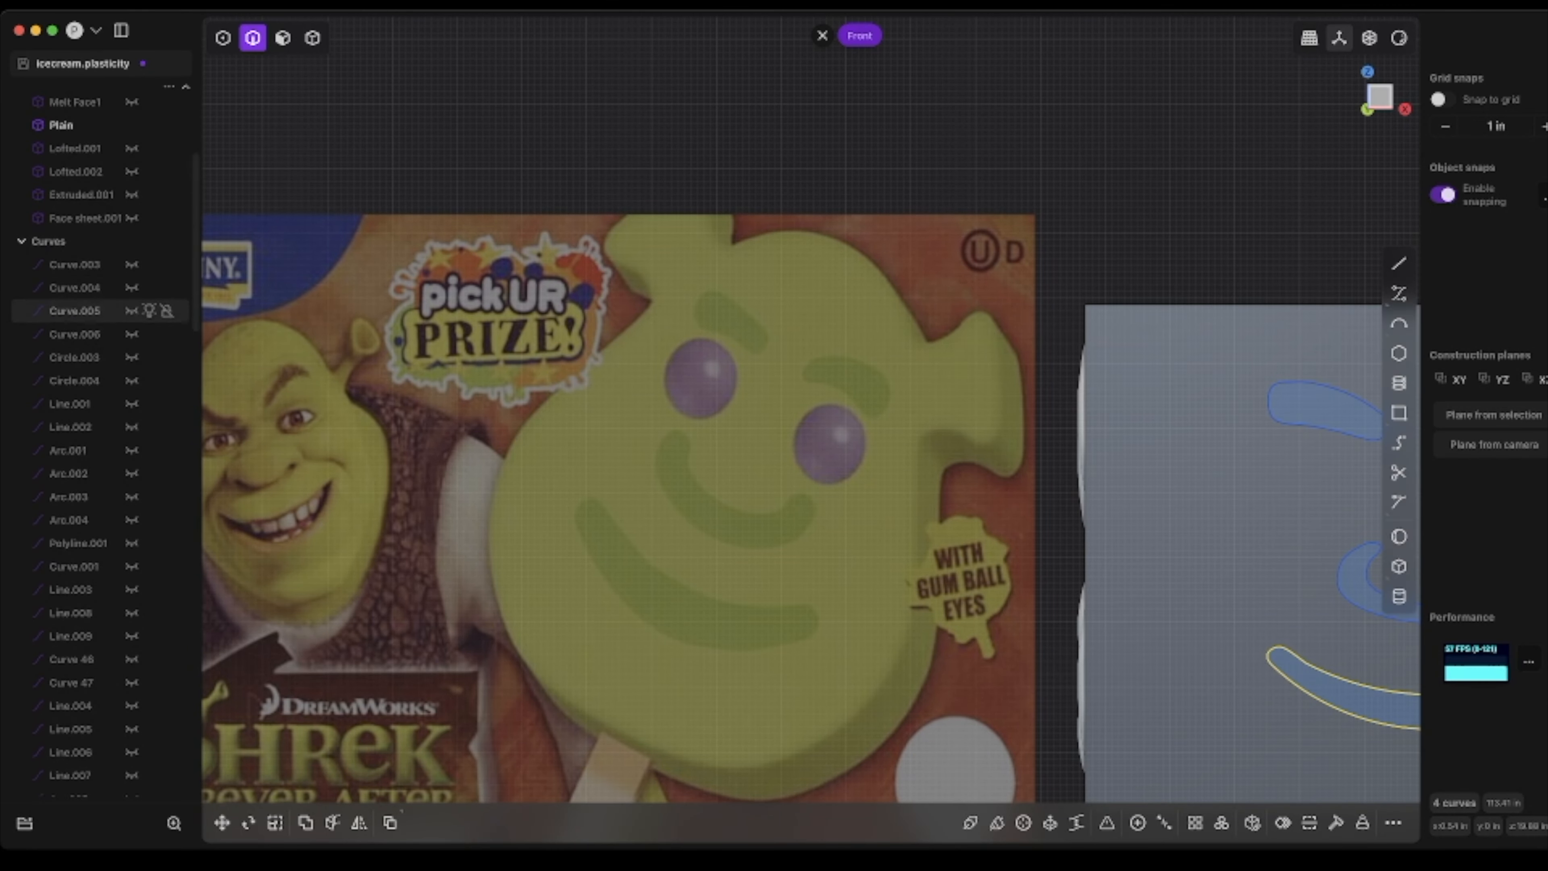
left_click(1399, 536)
left_click(830, 444)
left_click(863, 465)
- Move the eye sphere from the reference image onto the face, below the left eyebrow beside the nose
middle_click_drag(865, 465, 348, 363, "shift")
key("g")
left_click_drag(370, 342, 863, 342)
left_click_drag(804, 284, 803, 354)
middle_click_drag(804, 411, 914, 427)
key("KP_1")
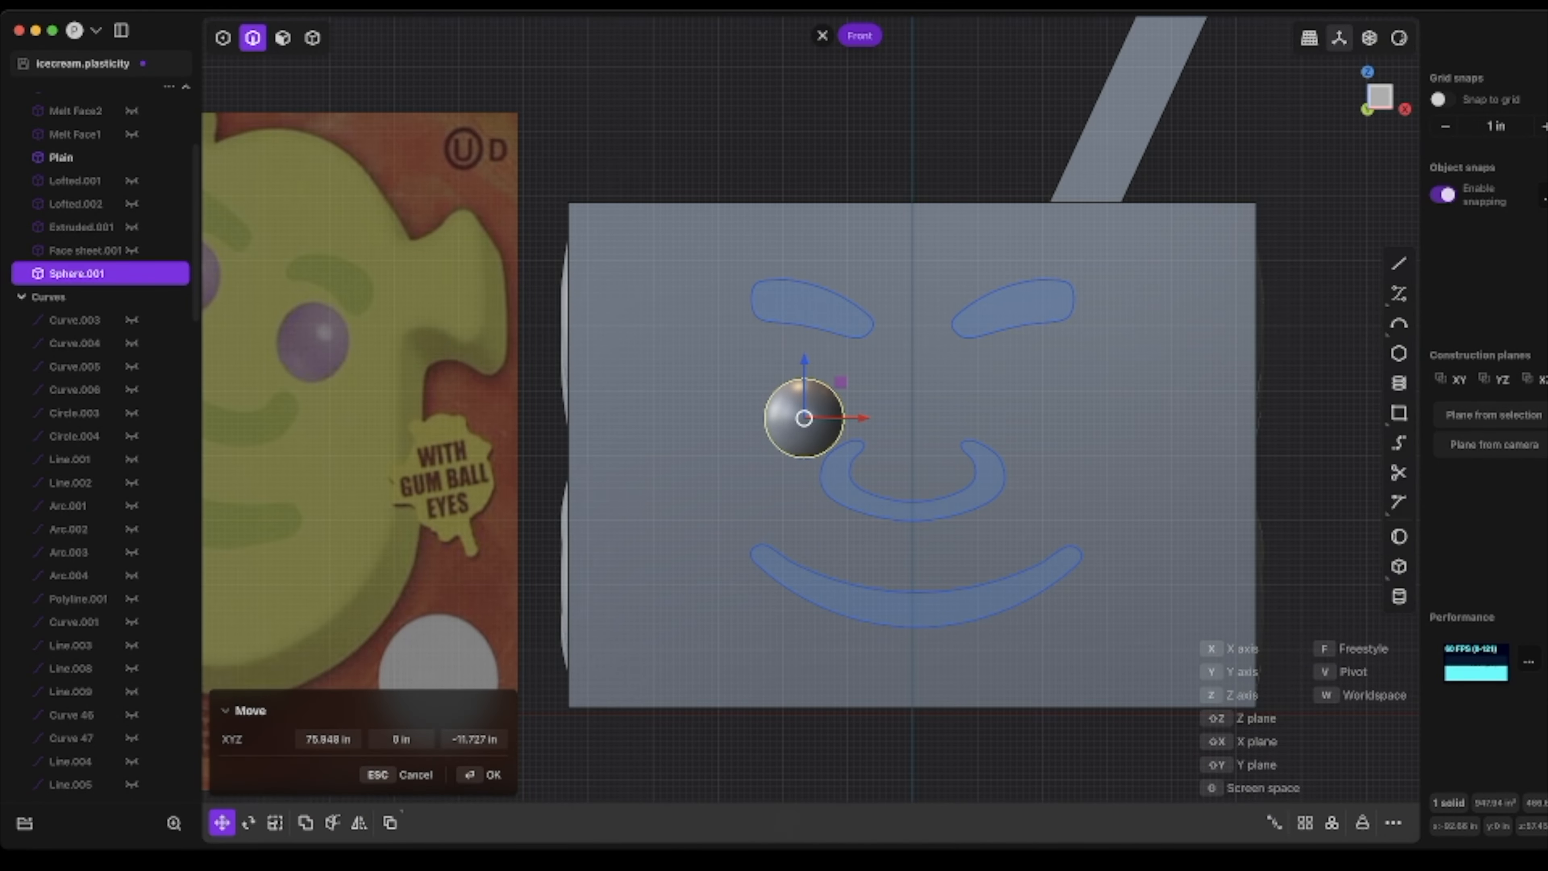
- Duplicate the eye sphere and place the copy higher on the face, just under the right eyebrow
key("super+d")
left_click_drag(859, 410, 1078, 418)
left_click_drag(1023, 360, 1023, 307)
left_click_drag(1081, 364, 1060, 364)
key("Return")
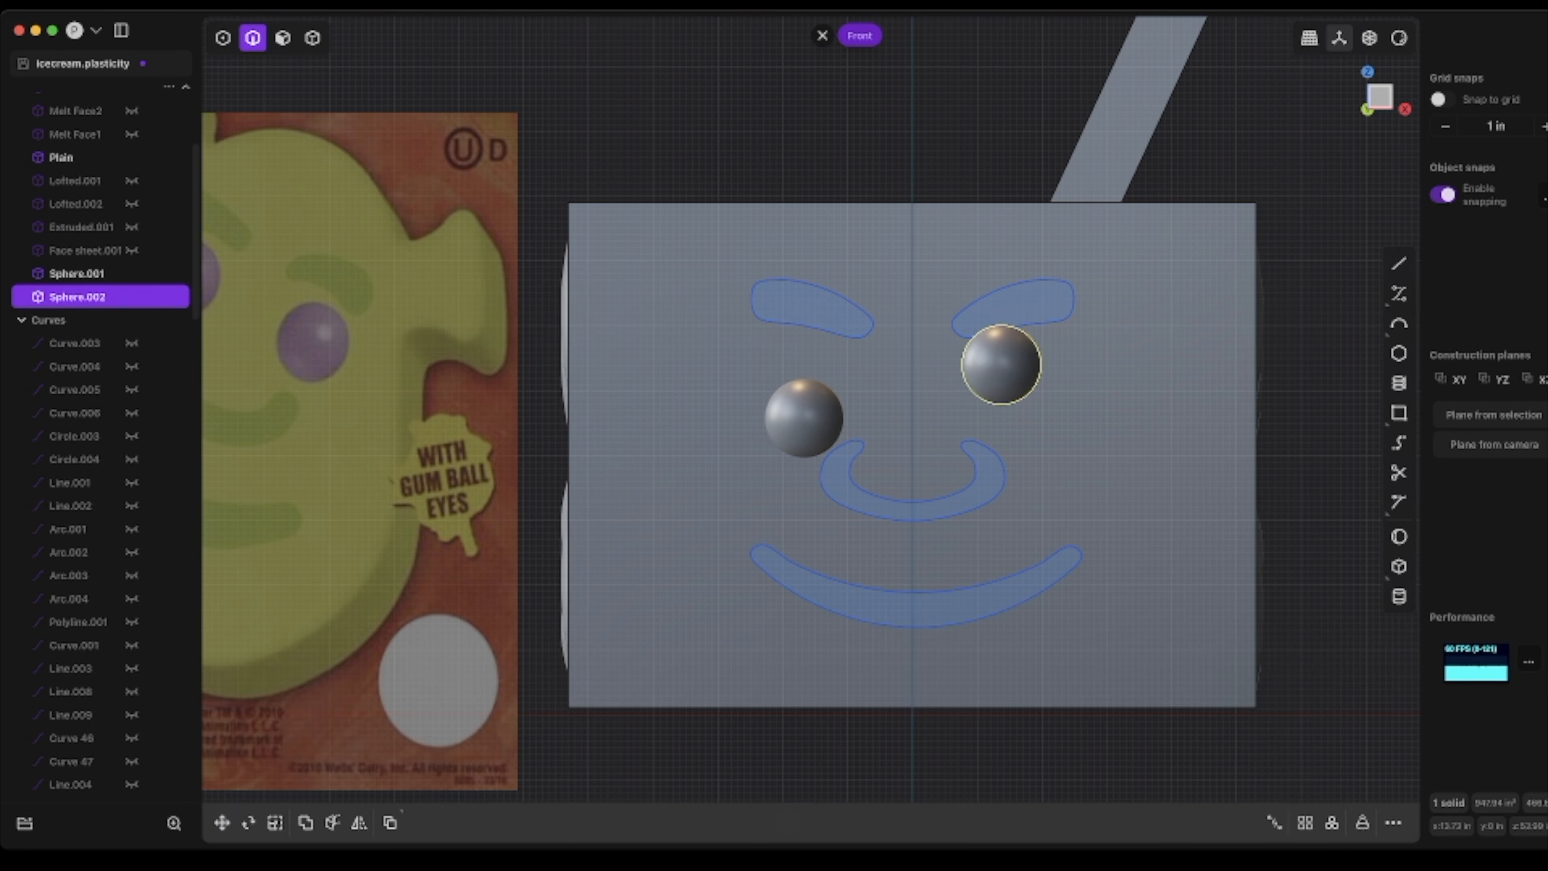
left_click(1399, 294)
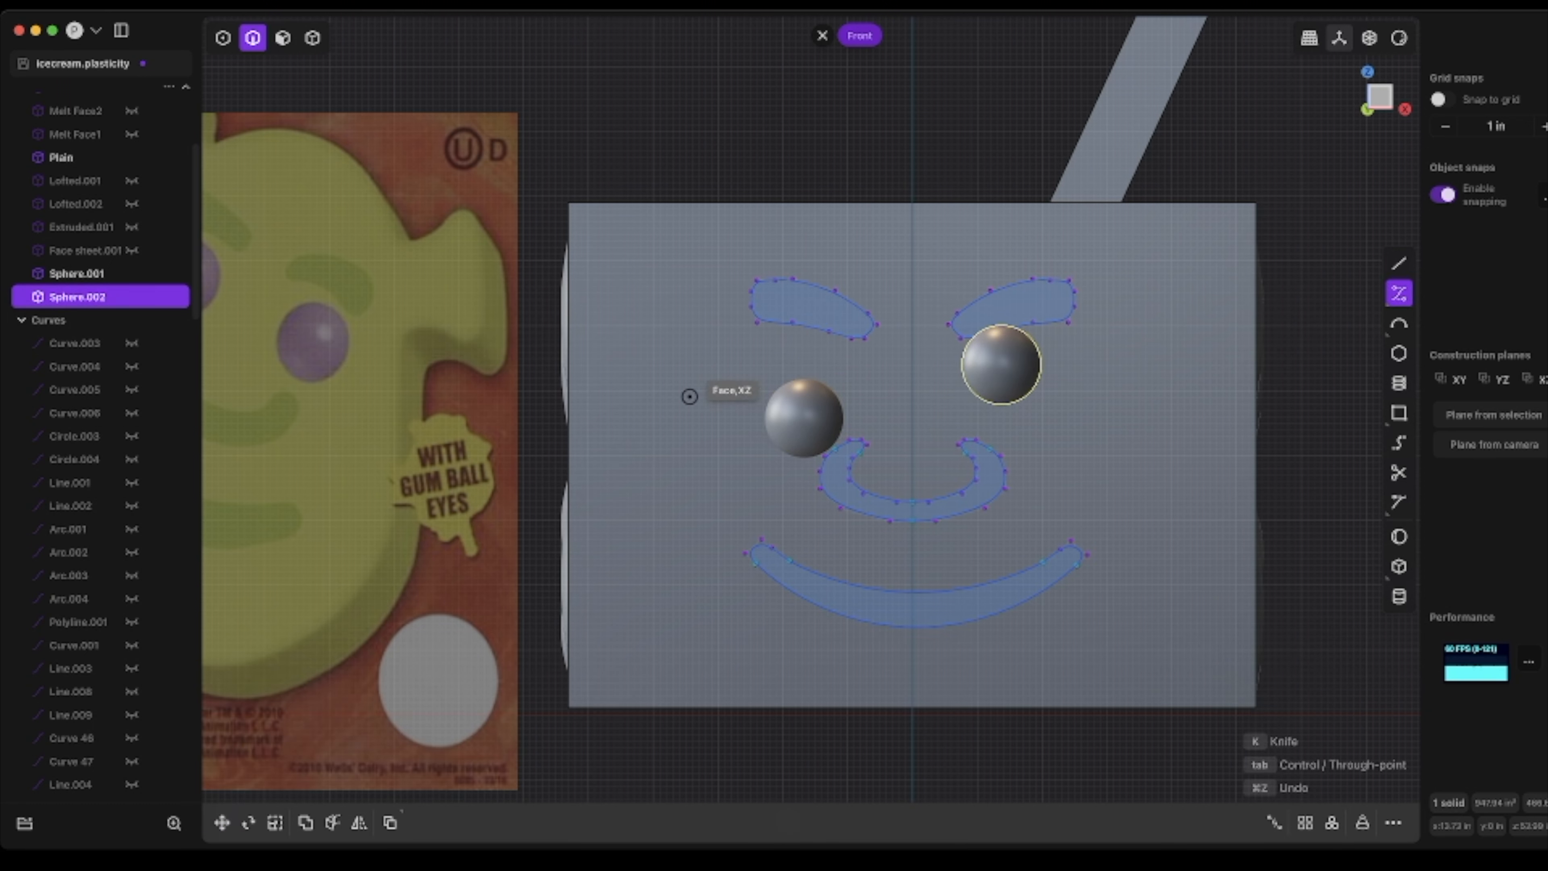
left_click(665, 360)
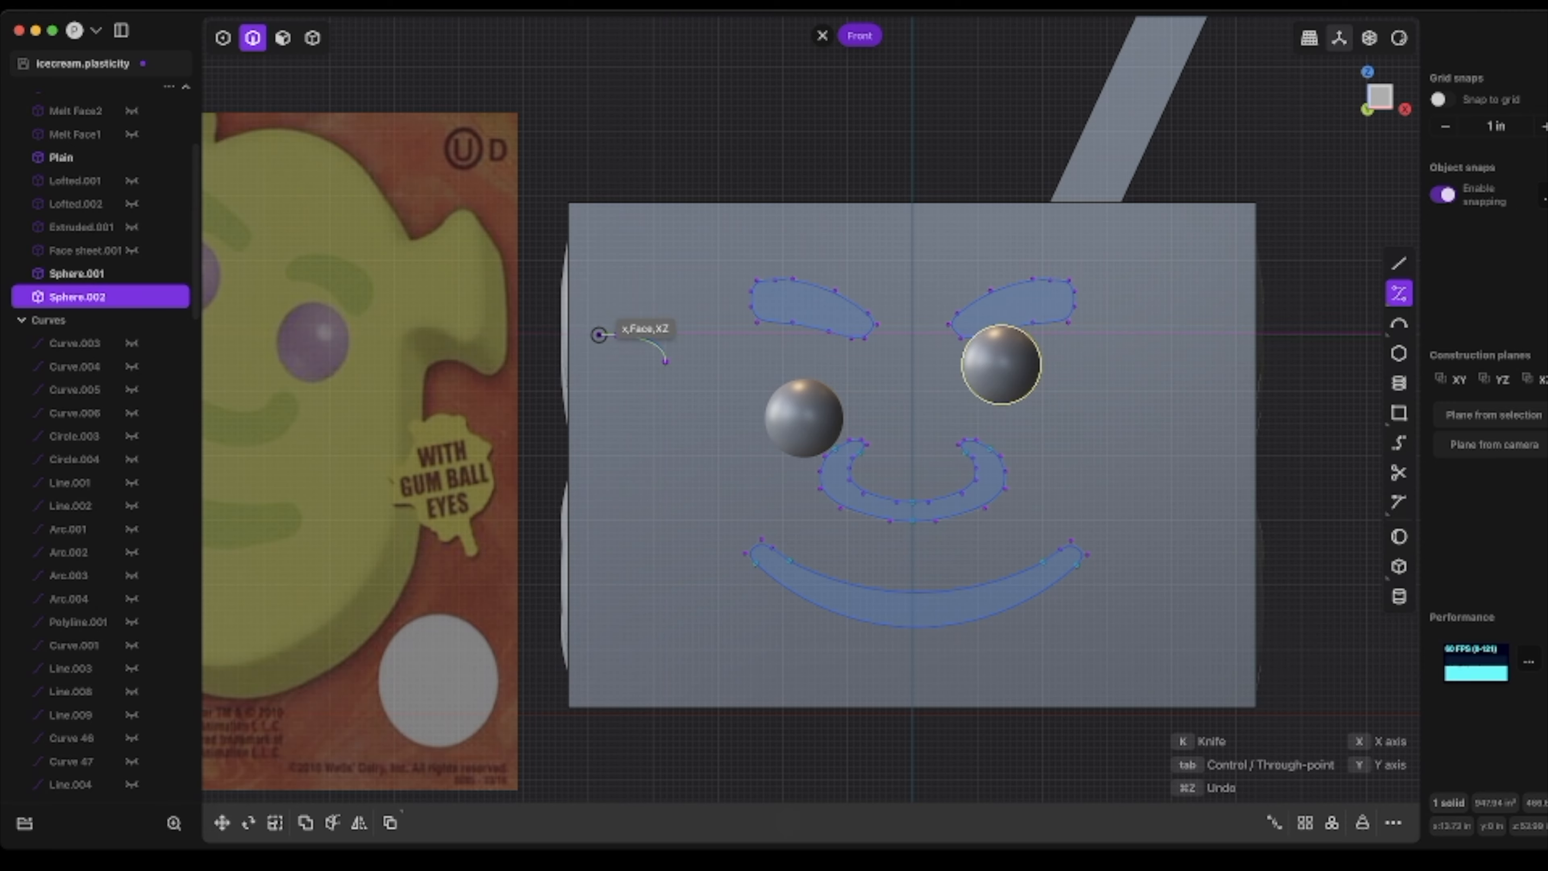
scroll(598, 334, "up", 5)
left_click(561, 418)
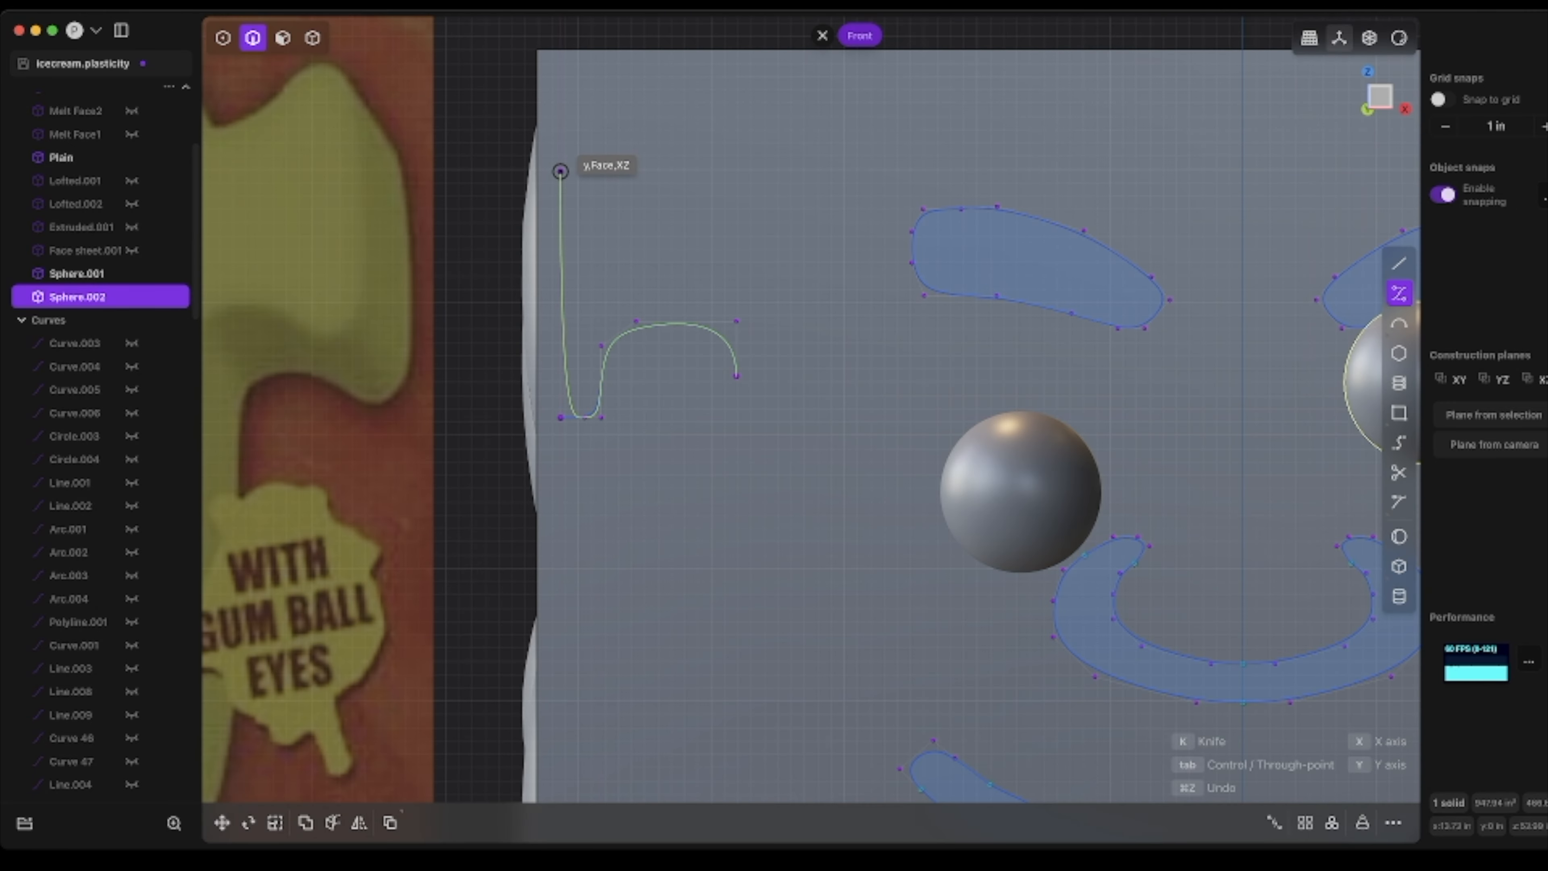
key("Escape")
- Hide the Plain solid and draw the lower half of the left ear as an S-shaped control-point curve
left_click(133, 158)
left_click(1398, 293)
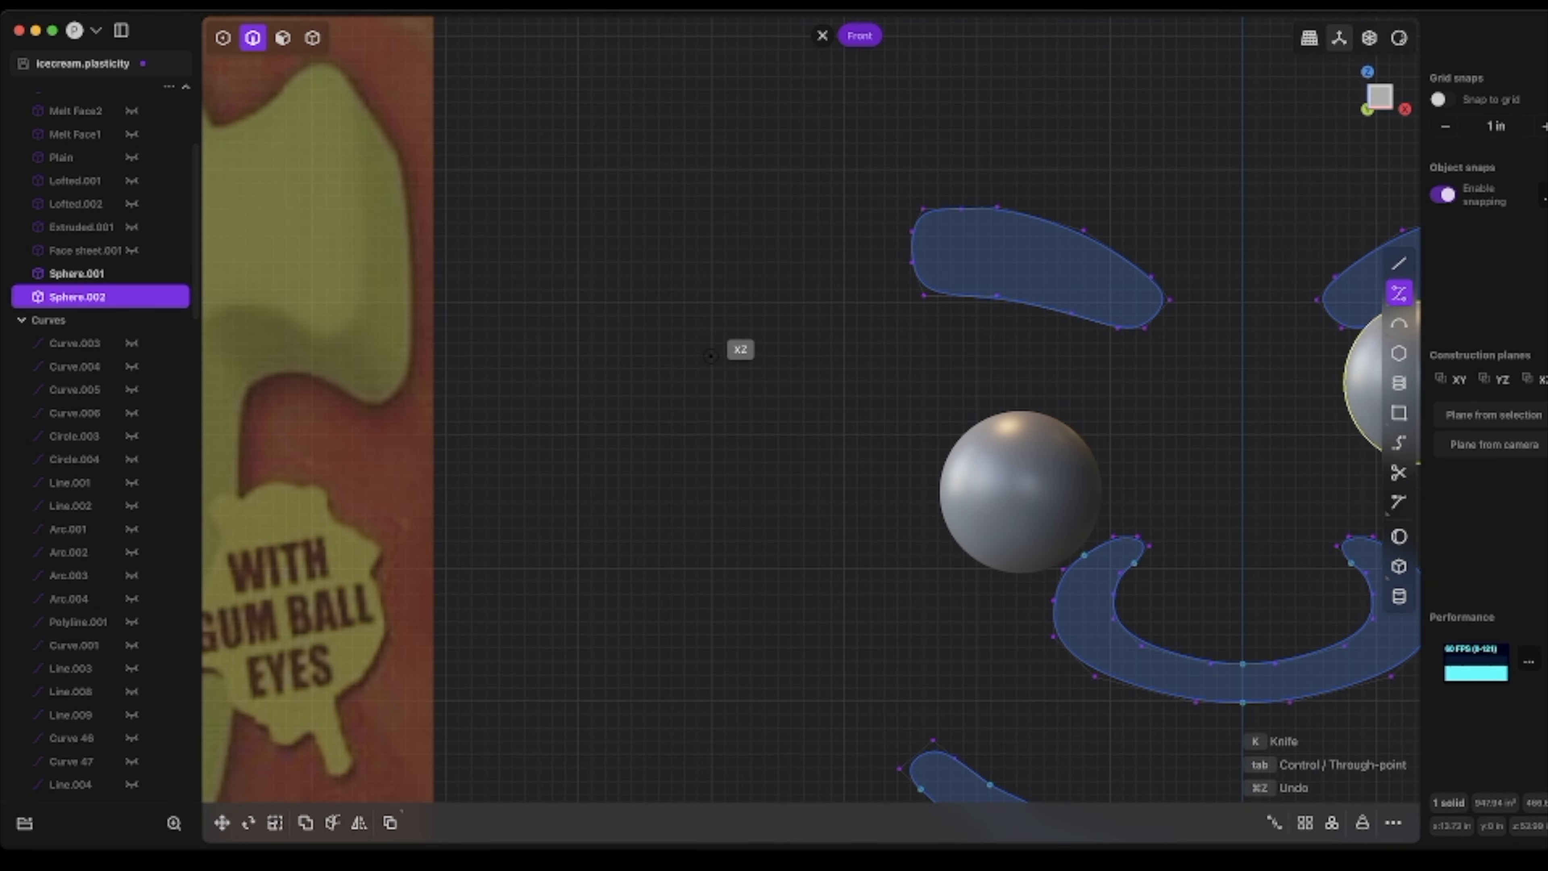
left_click(711, 355)
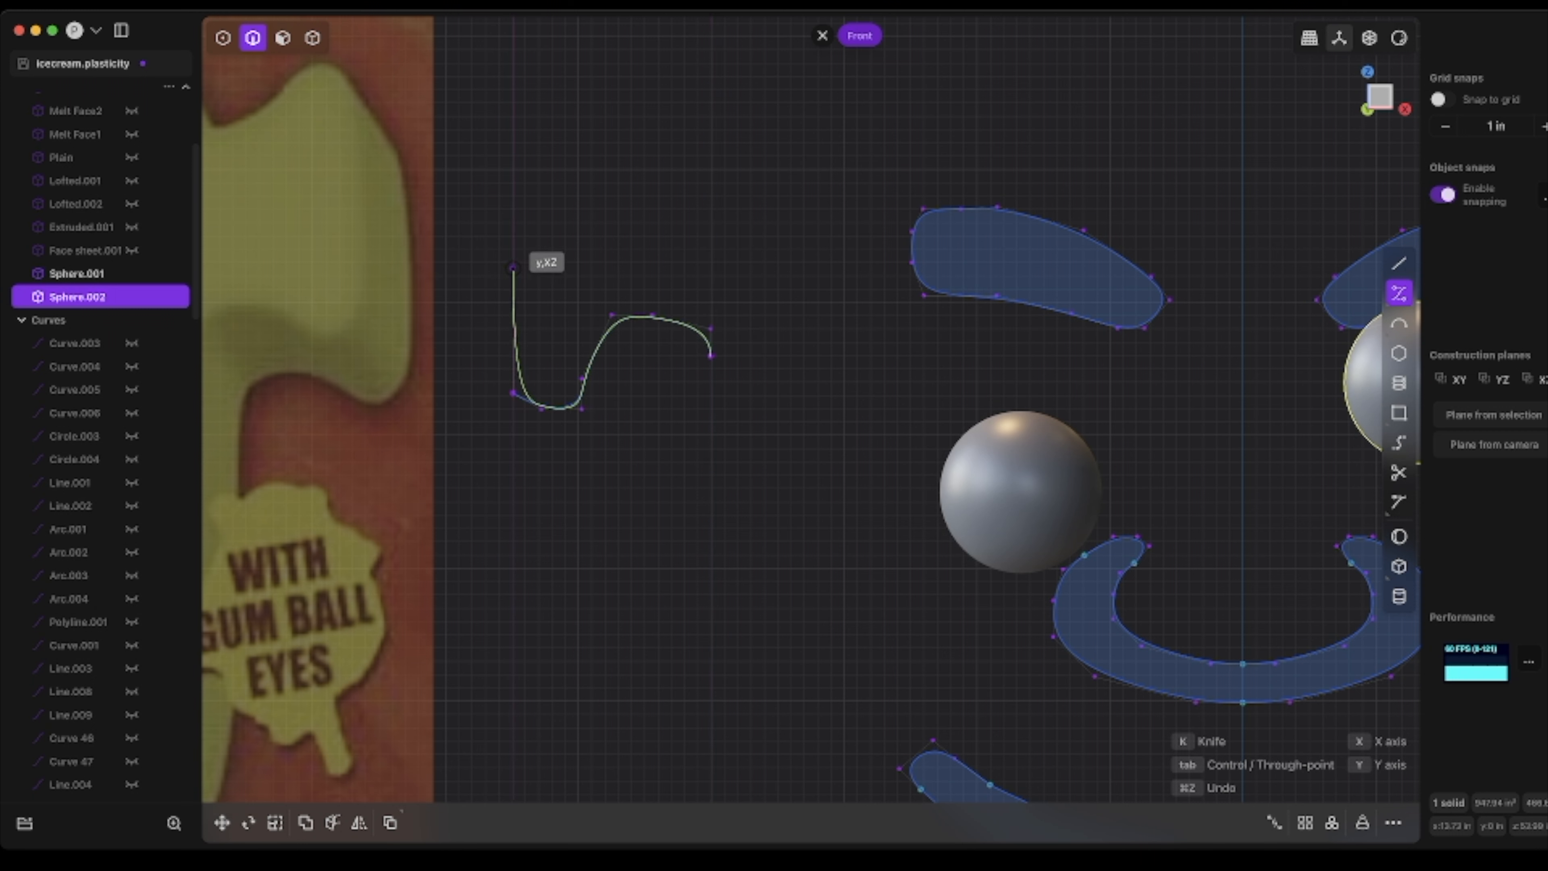
left_click(514, 262)
right_click(513, 262)
- Duplicate the ear half-curve and rotate the copy 180 degrees about the X axis
key("alt+x")
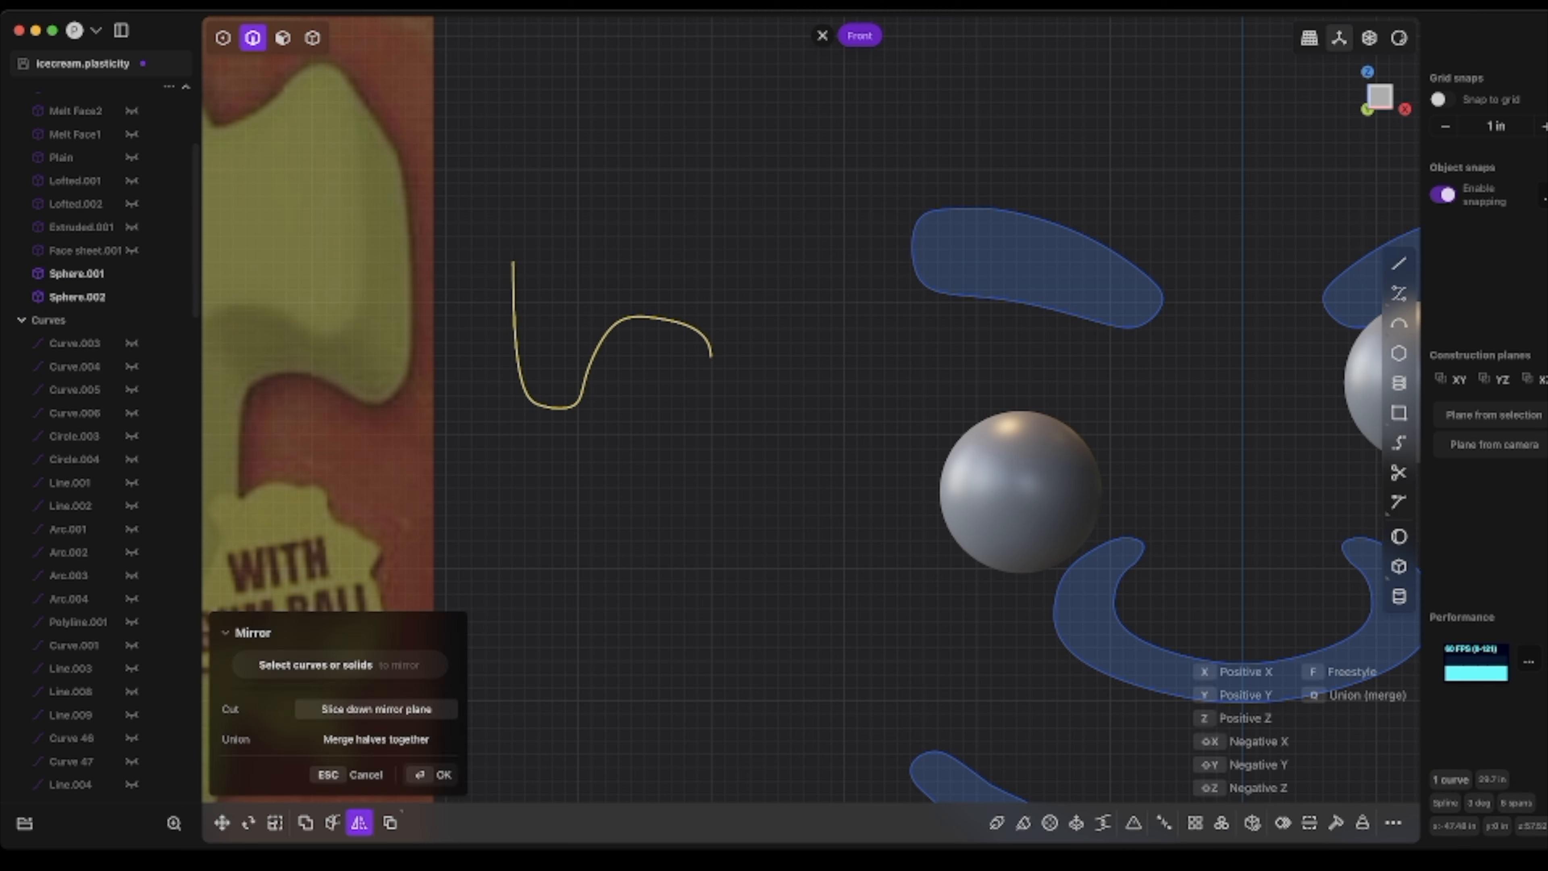
key("Escape")
key("g")
type("rx")
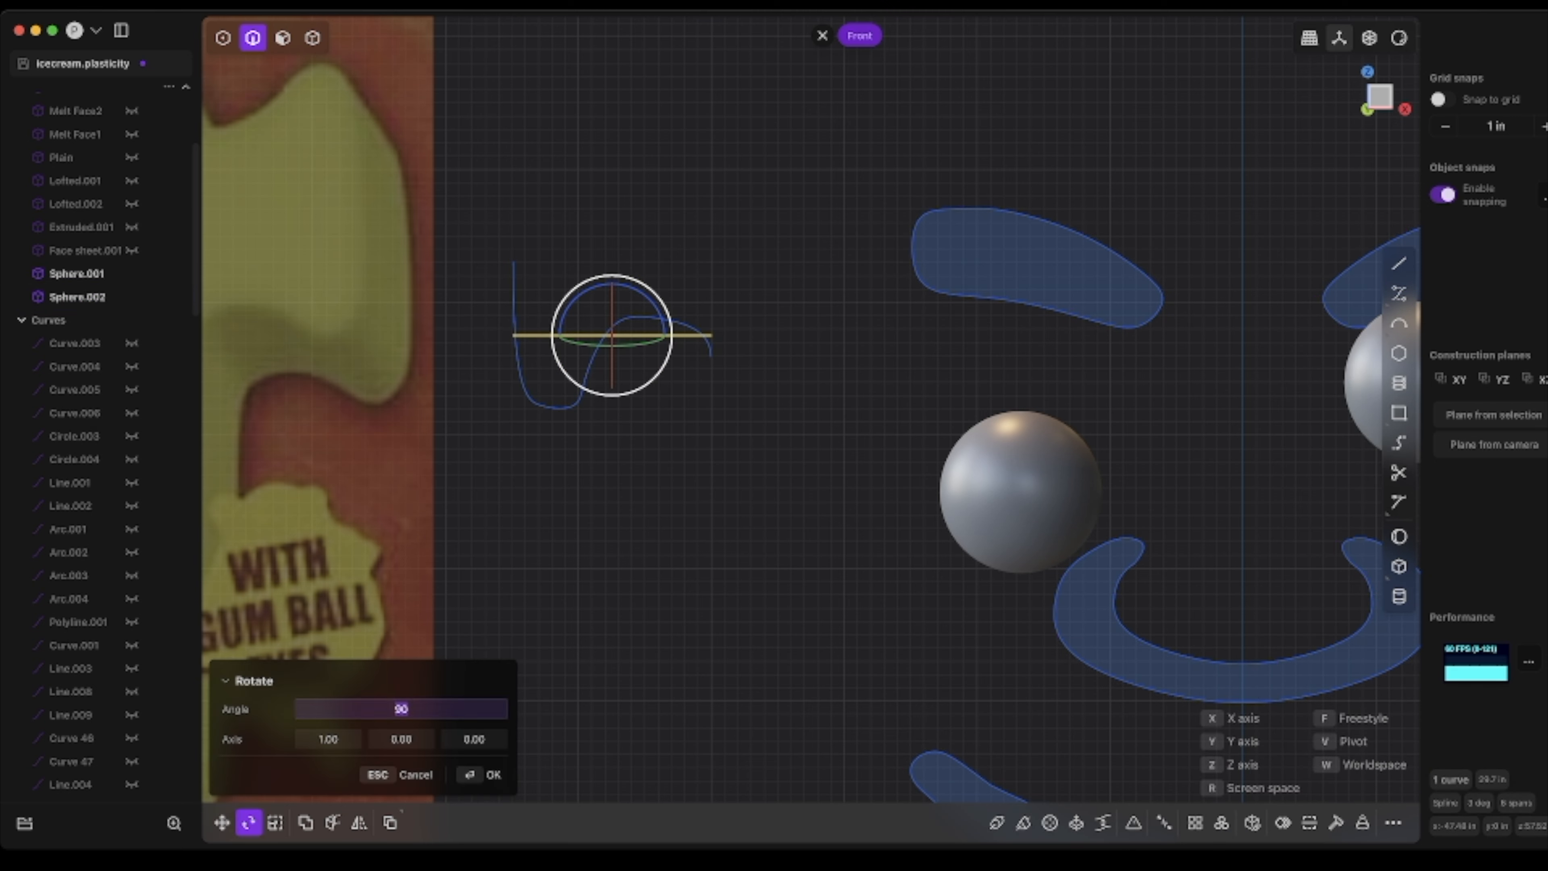
type("180")
key("Return")
key("Return")
- Move the flipped ear half up along Z until its outer end meets the lower half's end
key("g")
key("z")
left_click(521, 231)
key("Return")
- Snap the outer end vertices of the ear halves together and adjust their inner end vertices along Z
scroll(524, 222, "up", 10)
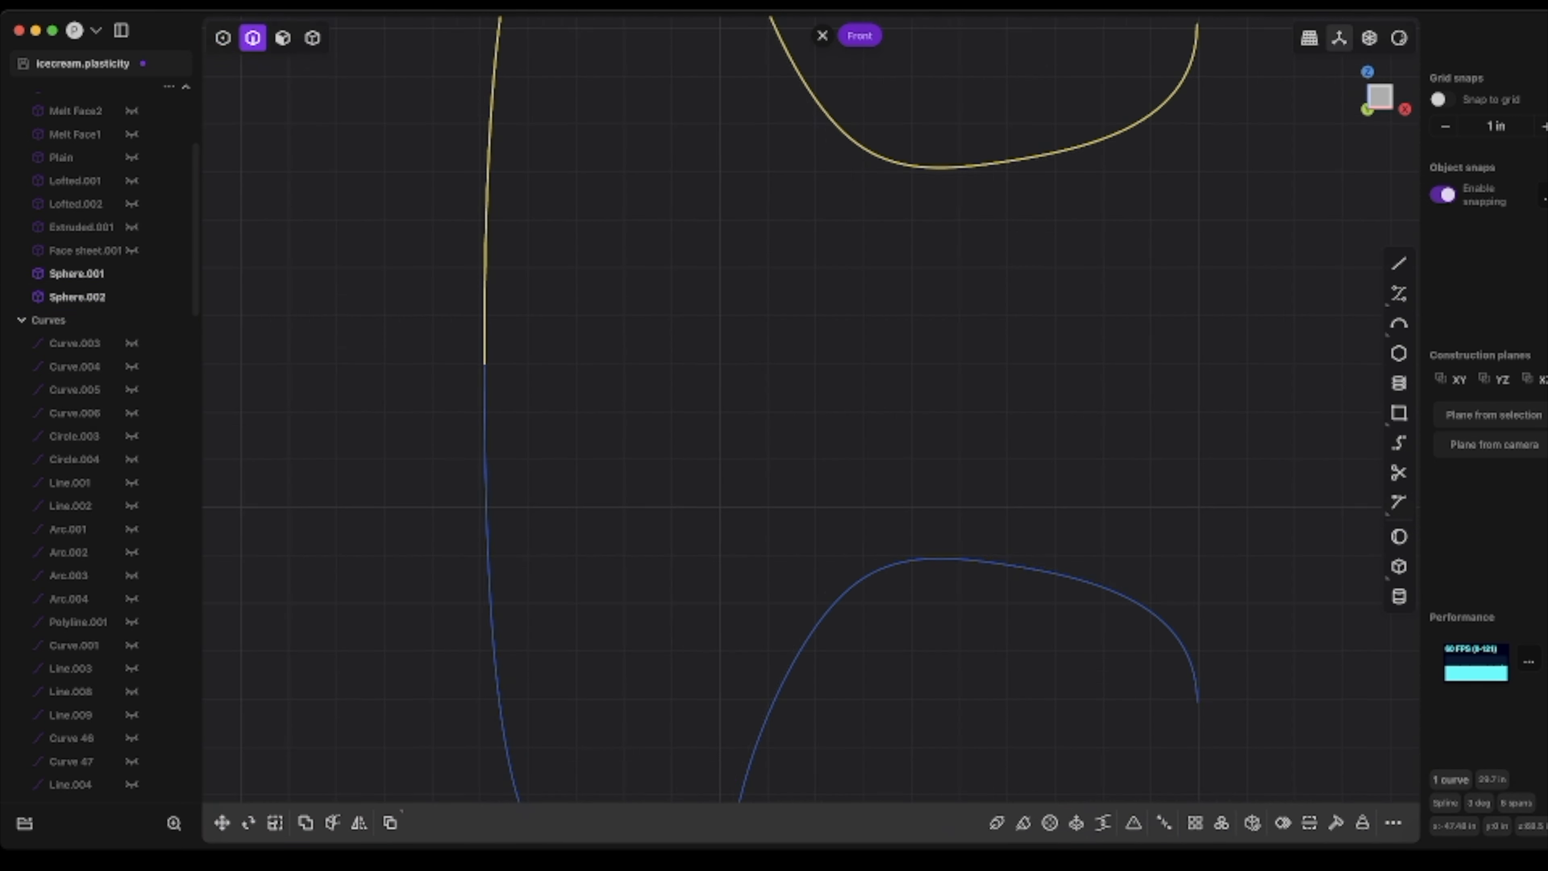
left_click(485, 362)
key("g")
scroll(486, 356, "up", 5)
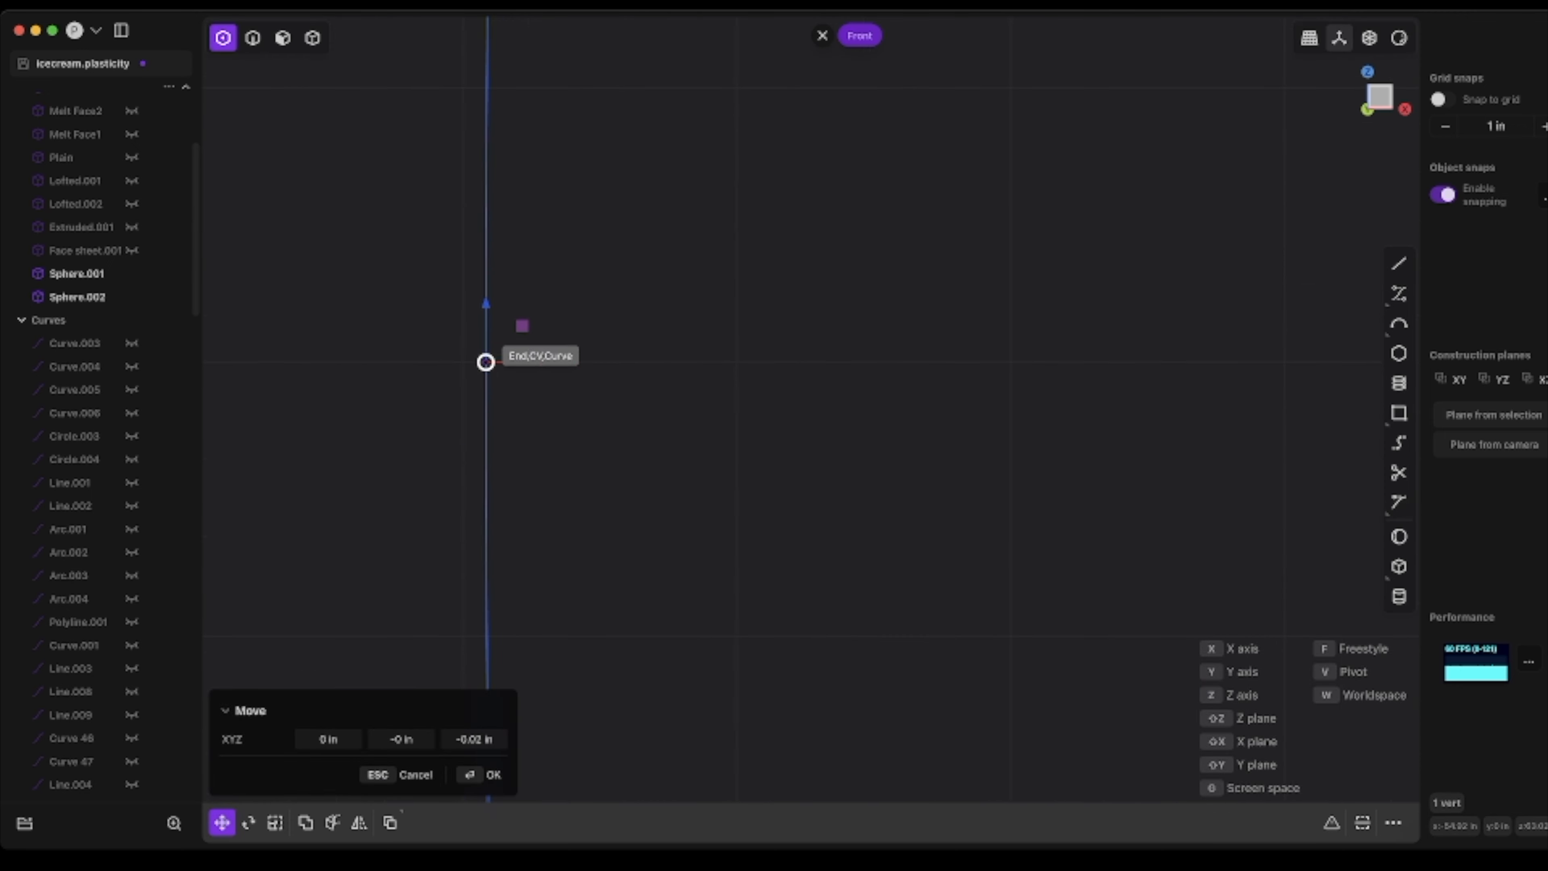
scroll(486, 359, "down", 10)
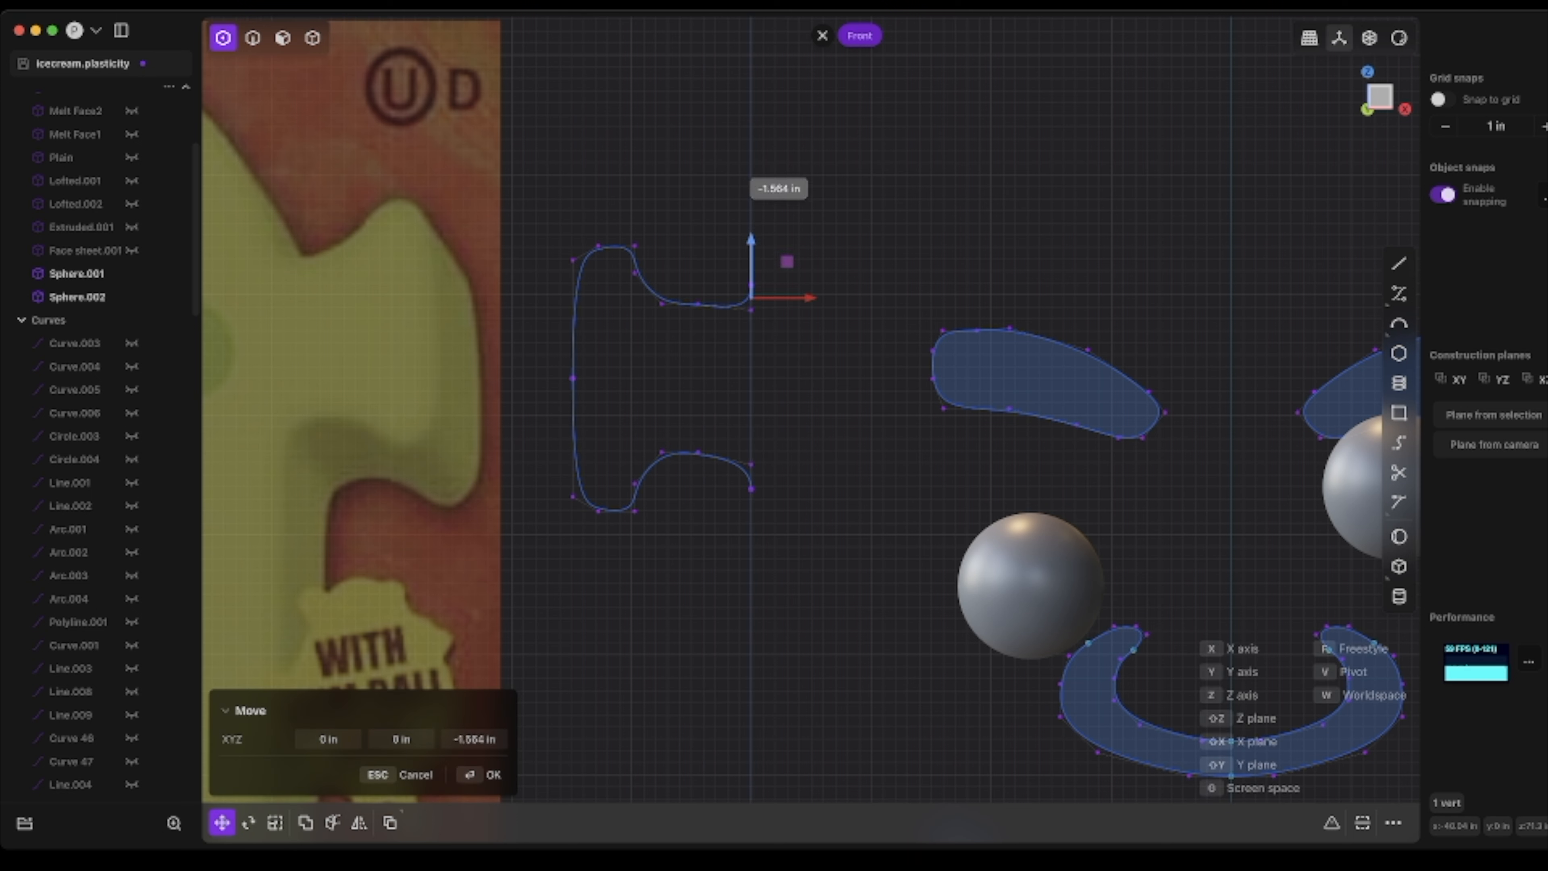
key("Return")
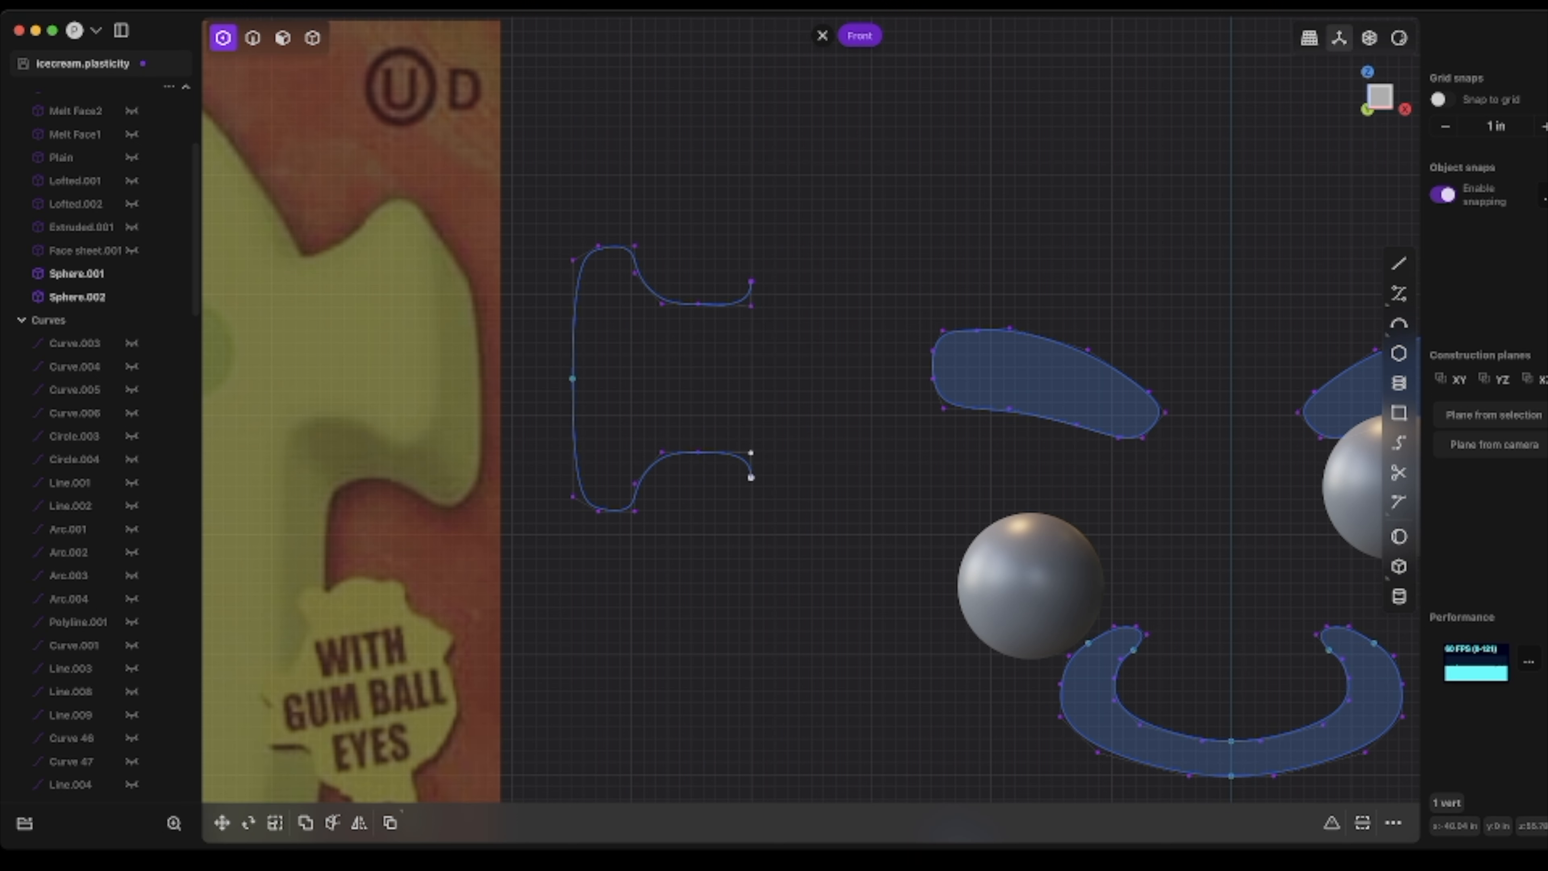
- Move the lower ear half's horizontal run and inner end vertices up along Z
left_click_drag(540, 419, 870, 600)
key("g")
key("z")
key("Return")
- Duplicate the reshaped lower ear half and rotate the copy 180 degrees about the X axis
key("2")
left_click(698, 427)
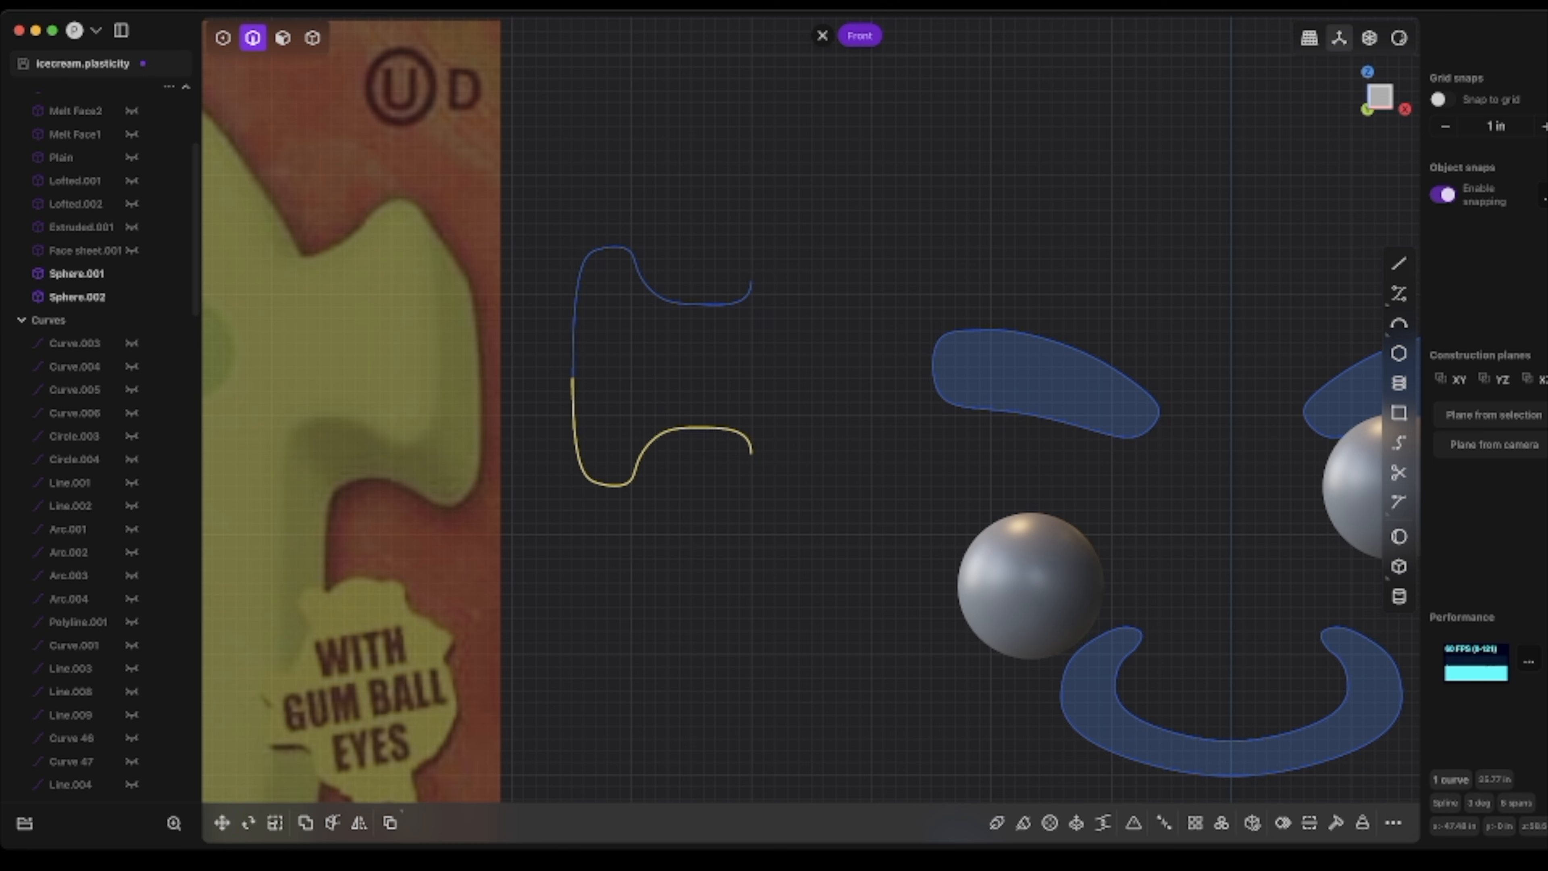
key("shift+d")
type("rx180")
key("Return")
- Move the flipped copy up along Z and delete the old upper ear half
key("g")
key("z")
left_click(698, 321)
scroll(101, 390, "down", 15)
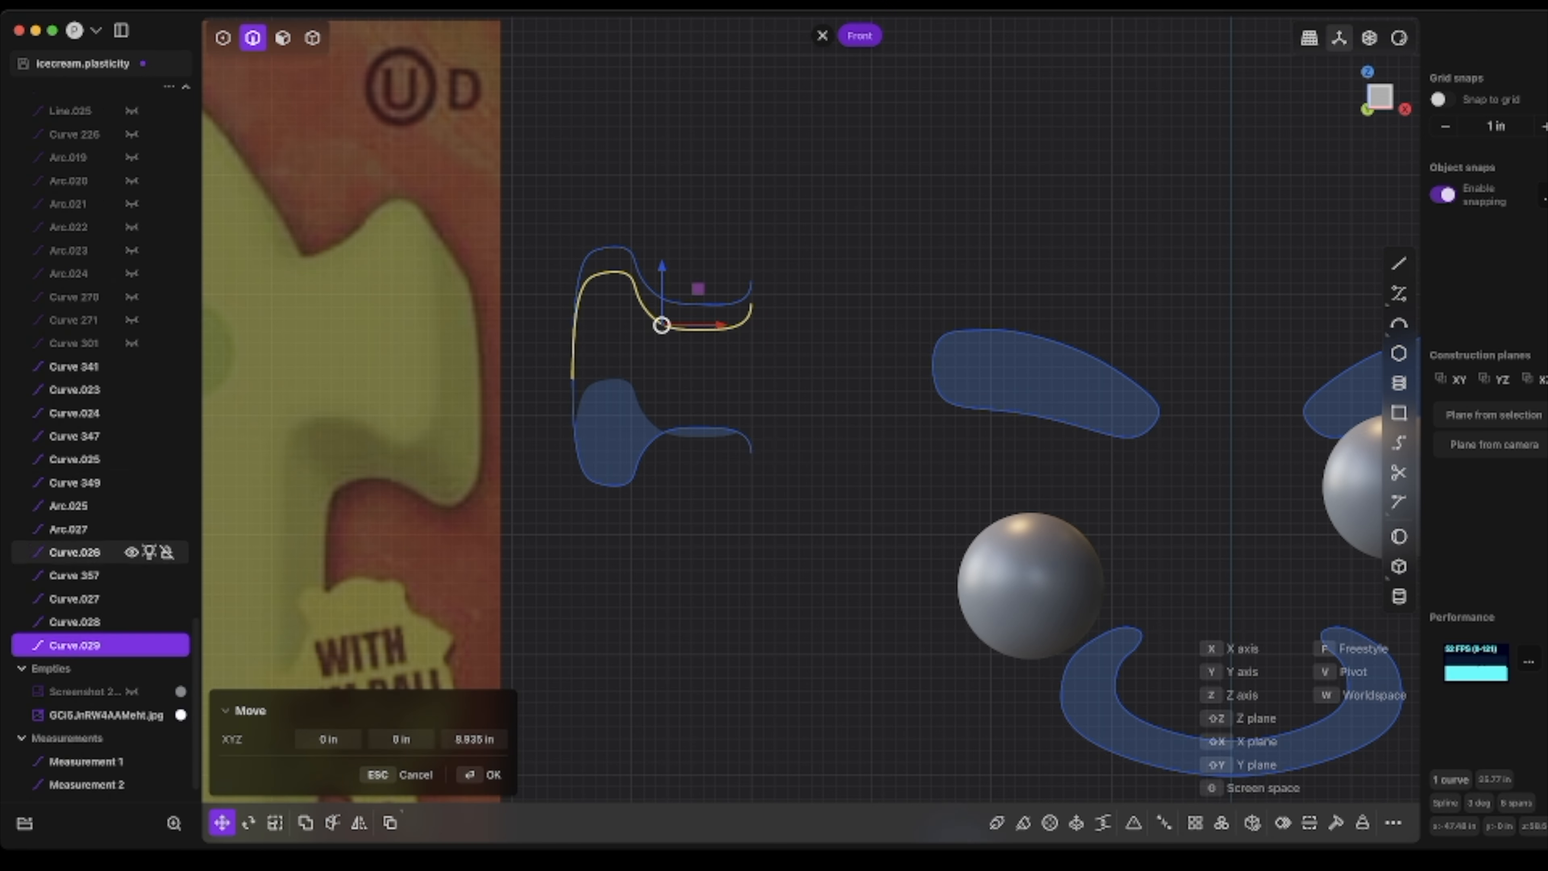
key("Return")
left_click(92, 622)
key("Delete")
- Move the new upper ear half along Z to meet the lower one and snap its outer end vertex onto the lower half's end
left_click(92, 645)
key("g")
scroll(563, 381, "up", 10)
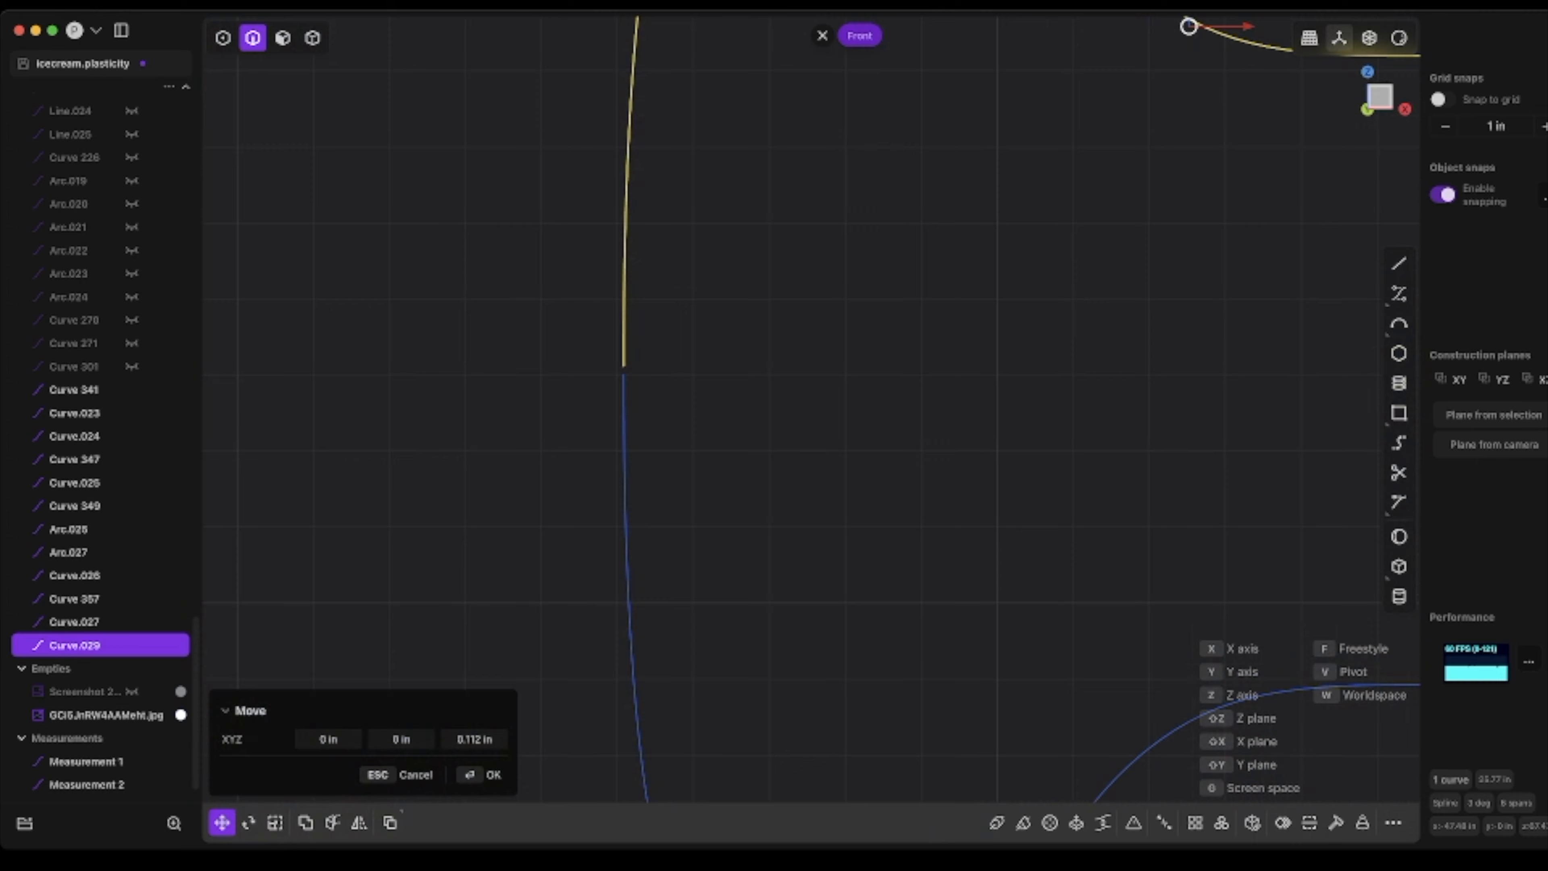
key("z")
key("Return")
key("1")
scroll(630, 332, "up", 5)
left_click(603, 450)
key("g")
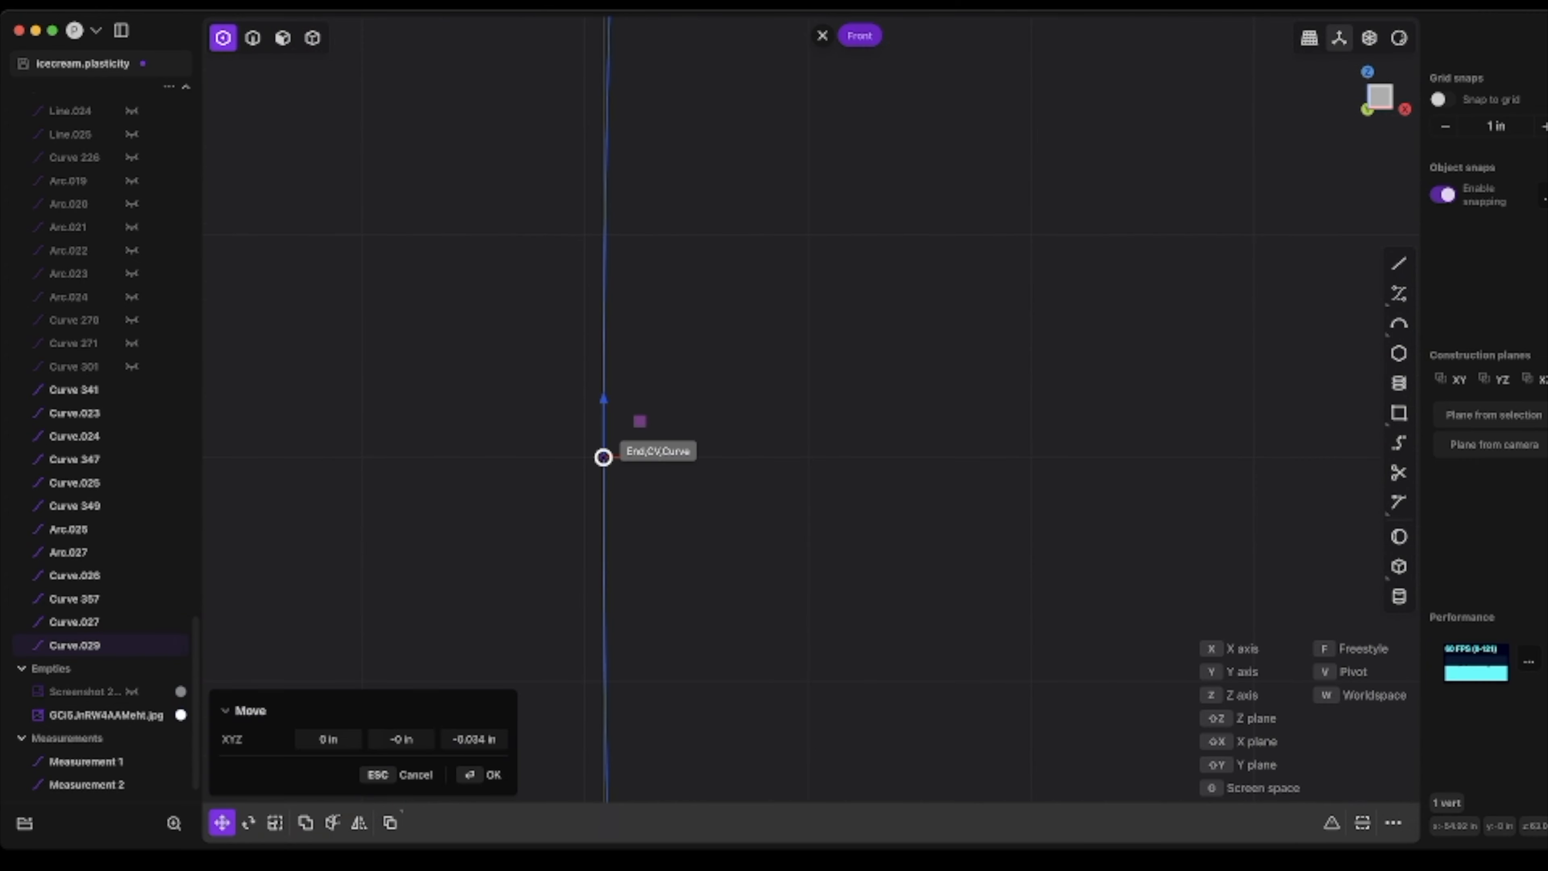
left_click(603, 456)
- Shift the inner end vertices of both ear halves along X
scroll(932, 509, "down", 15)
left_click_drag(1090, 350, 1213, 665)
key("g")
key("x")
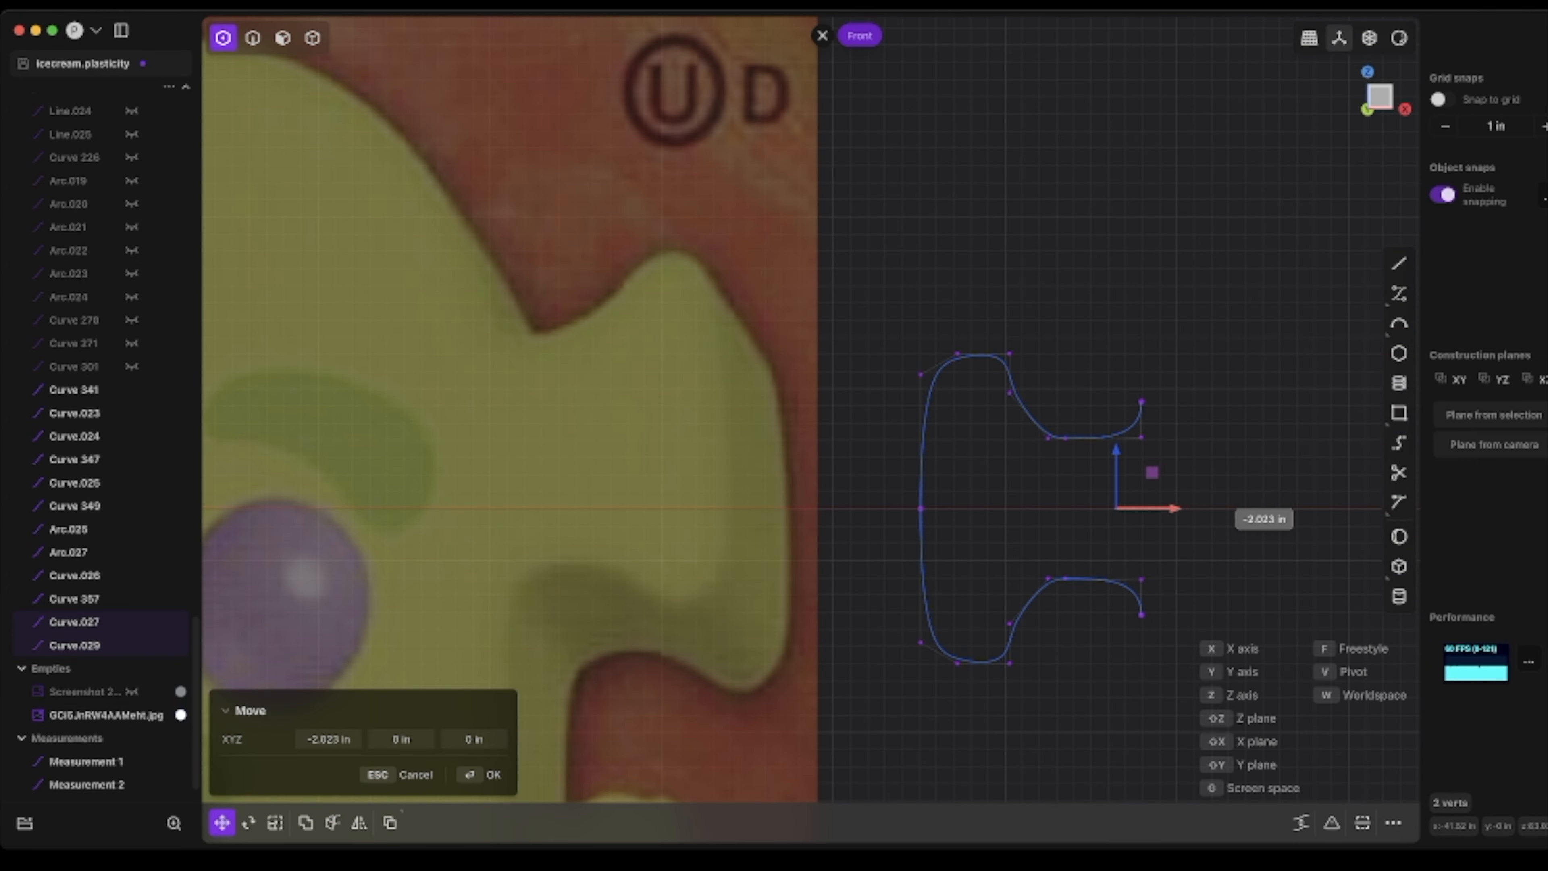
key("Return")
- Unhide the Plain solid and allow both edges and solids to be selected
scroll(1037, 558, "down", 15)
scroll(1036, 549, "up", 4)
middle_click_drag(1037, 546, 583, 357, "shift")
scroll(101, 276, "up", 15)
scroll(100, 276, "up", 5)
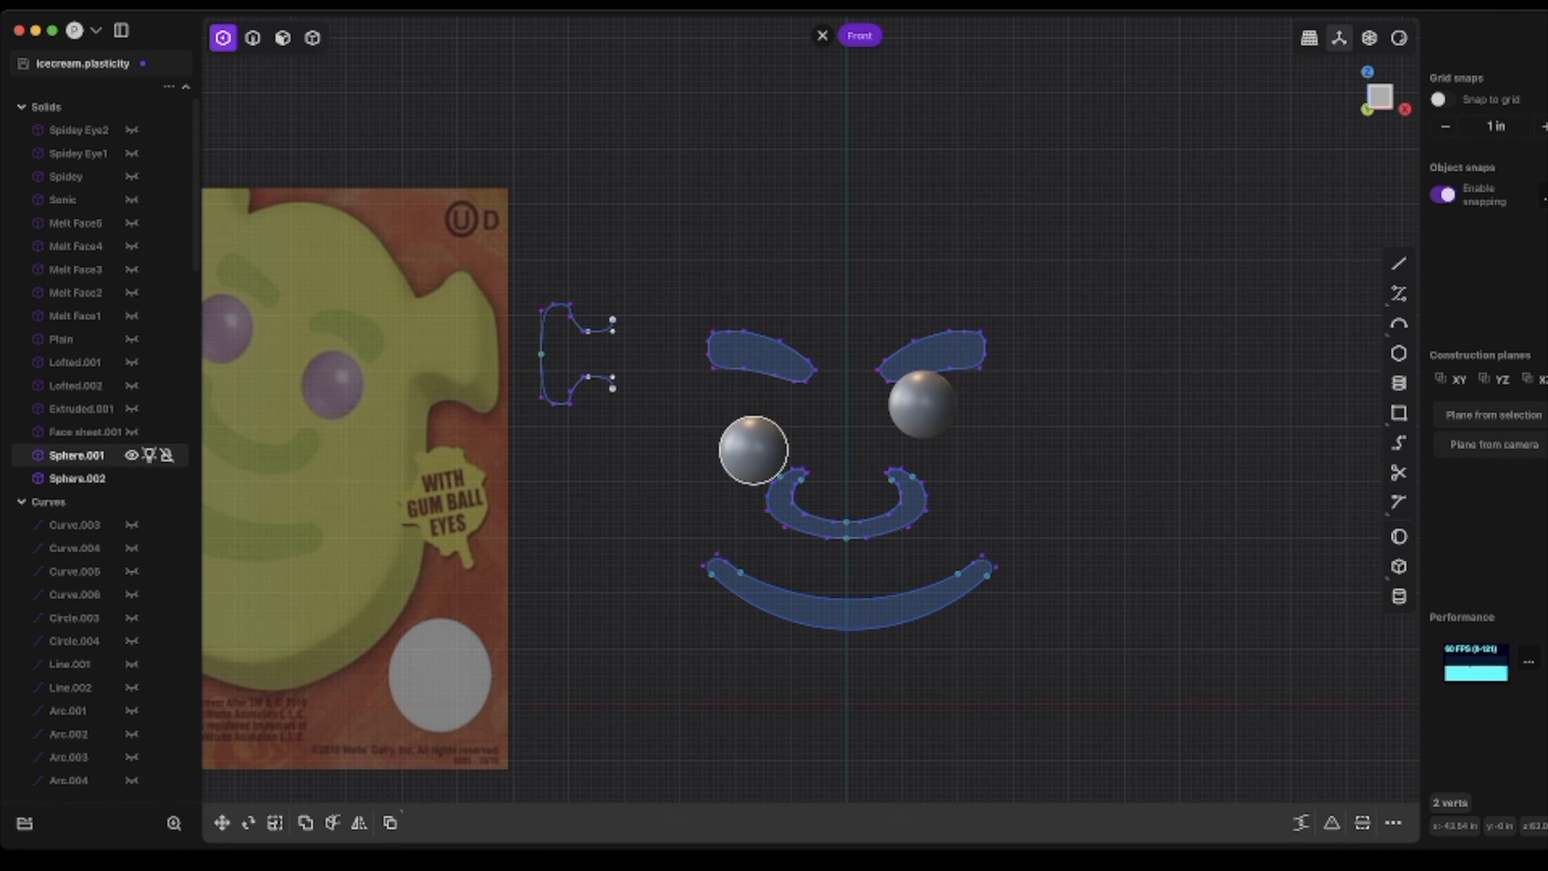
left_click(131, 339)
left_click(252, 38)
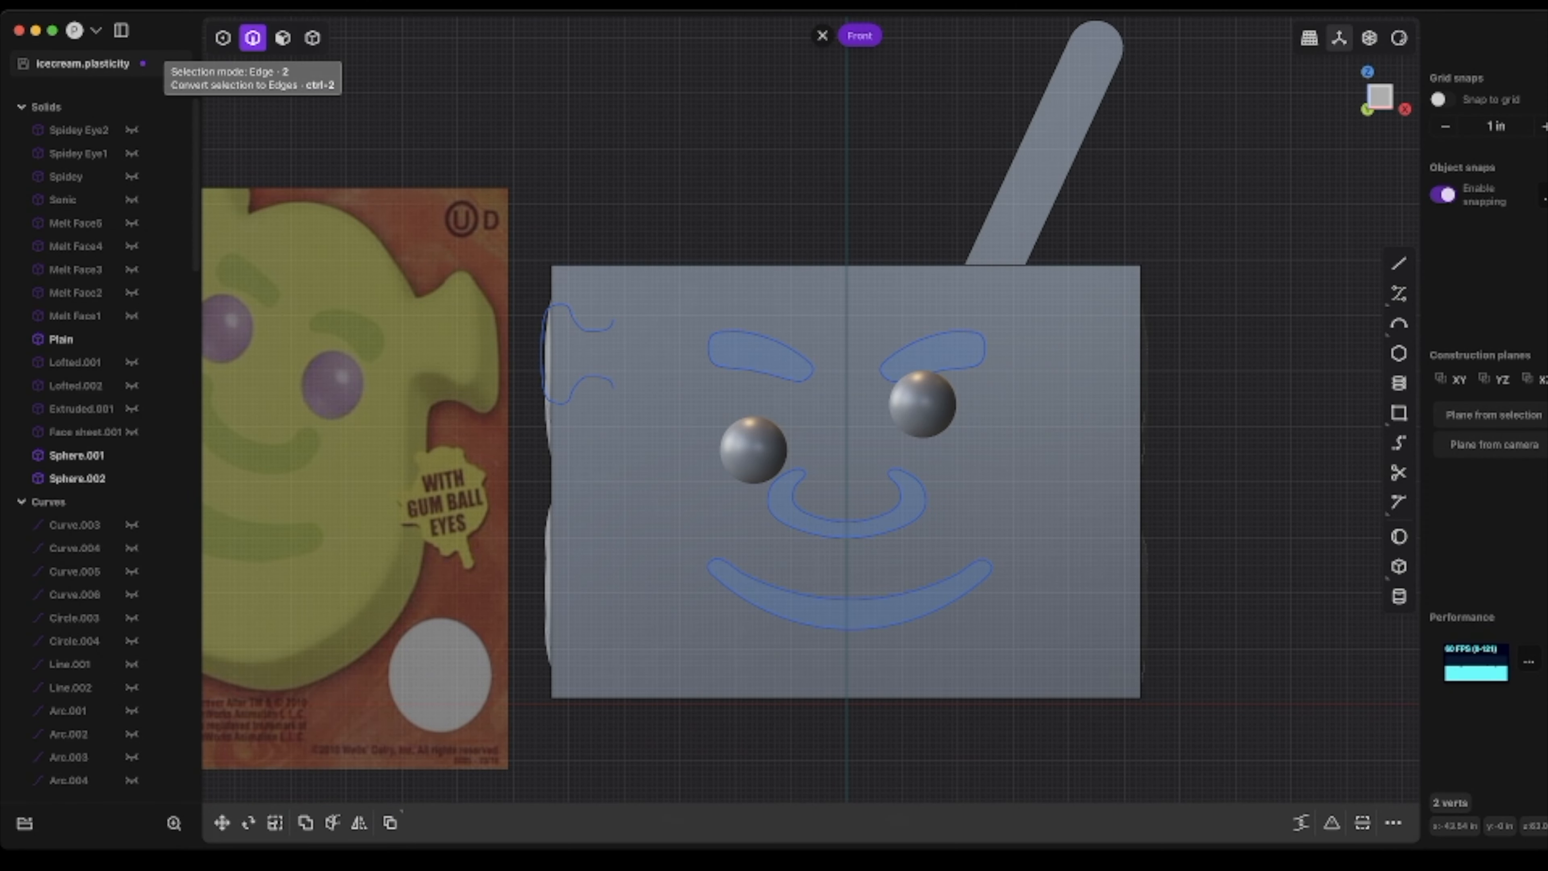
left_click(283, 38, "shift")
left_click(312, 38, "shift")
left_click(282, 38, "shift")
- Scale up the eyebrows, nose, mouth and both eye spheres together uniformly
left_click_drag(667, 303, 1044, 644)
key("s")
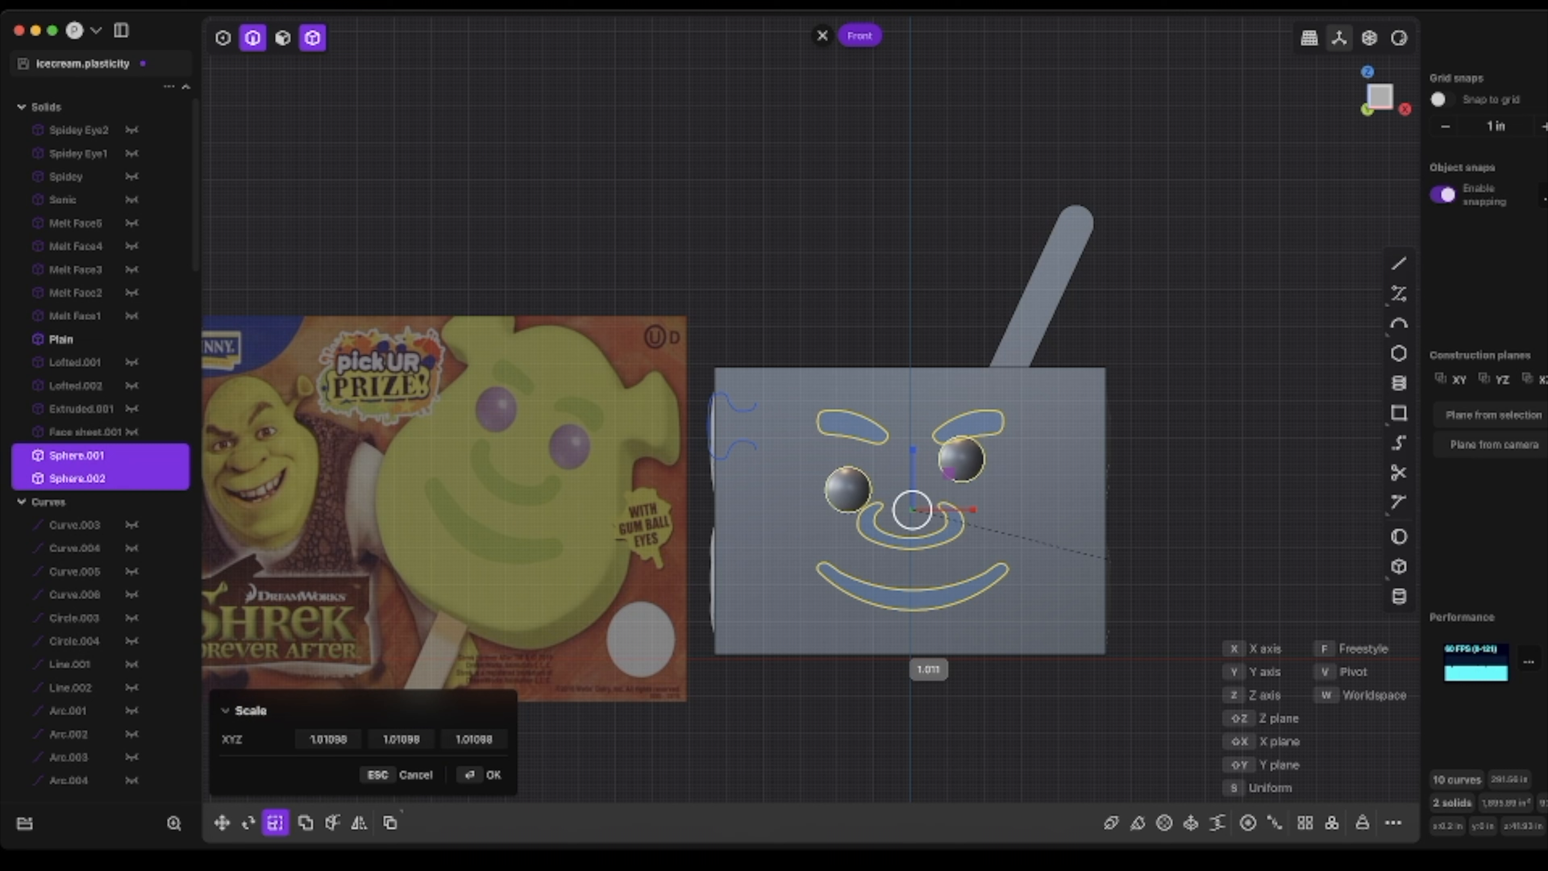
key("Return")
- Join the two ear half-curves into a single curve and scale it up
scroll(856, 556, "up", 4)
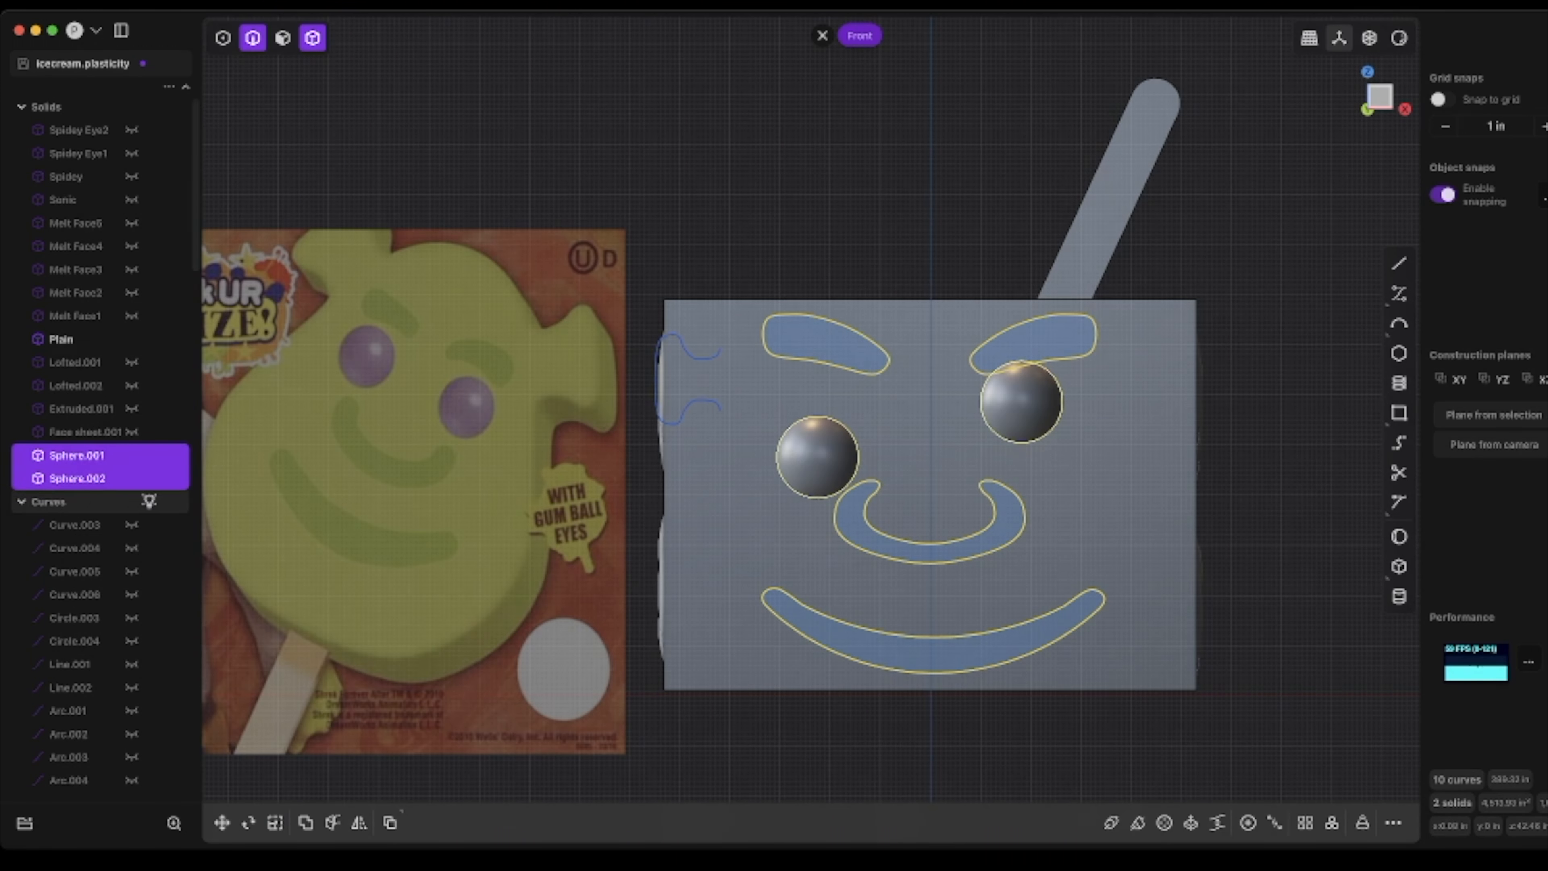
scroll(149, 505, "down", 15)
left_click(74, 621)
left_click(74, 644, "shift")
key("j")
key("s")
key("s")
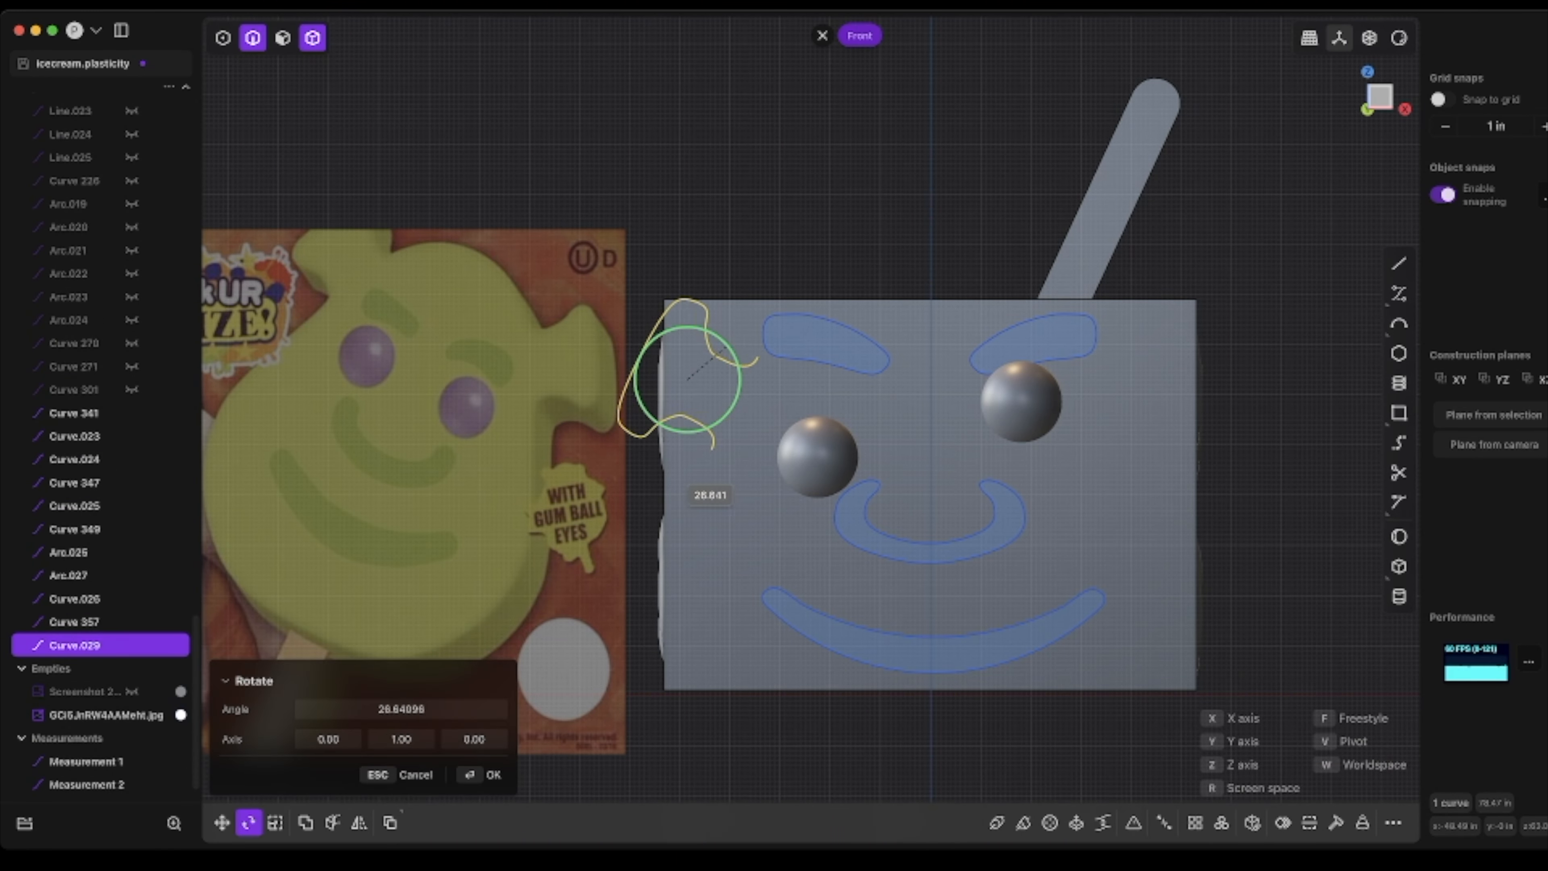
- Tilt the ear curve clockwise and move it to the upper left corner of the Plain box
key("Return")
key("g")
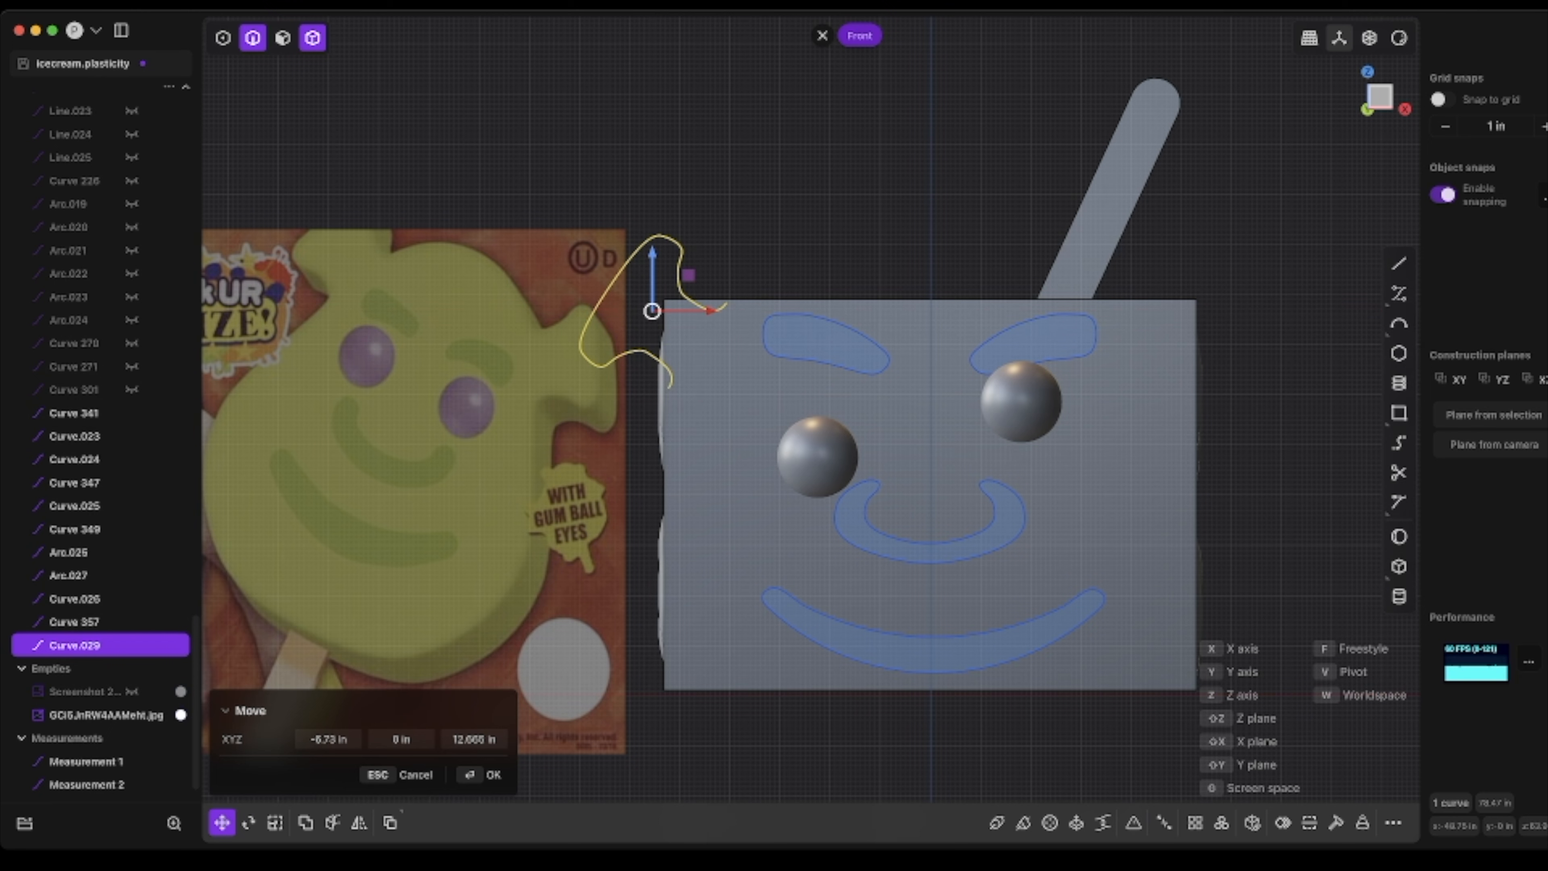
key("Return")
- Mirror the ear curve across X to make the matching ear at the box's other upper corner
key("alt+x")
key("x")
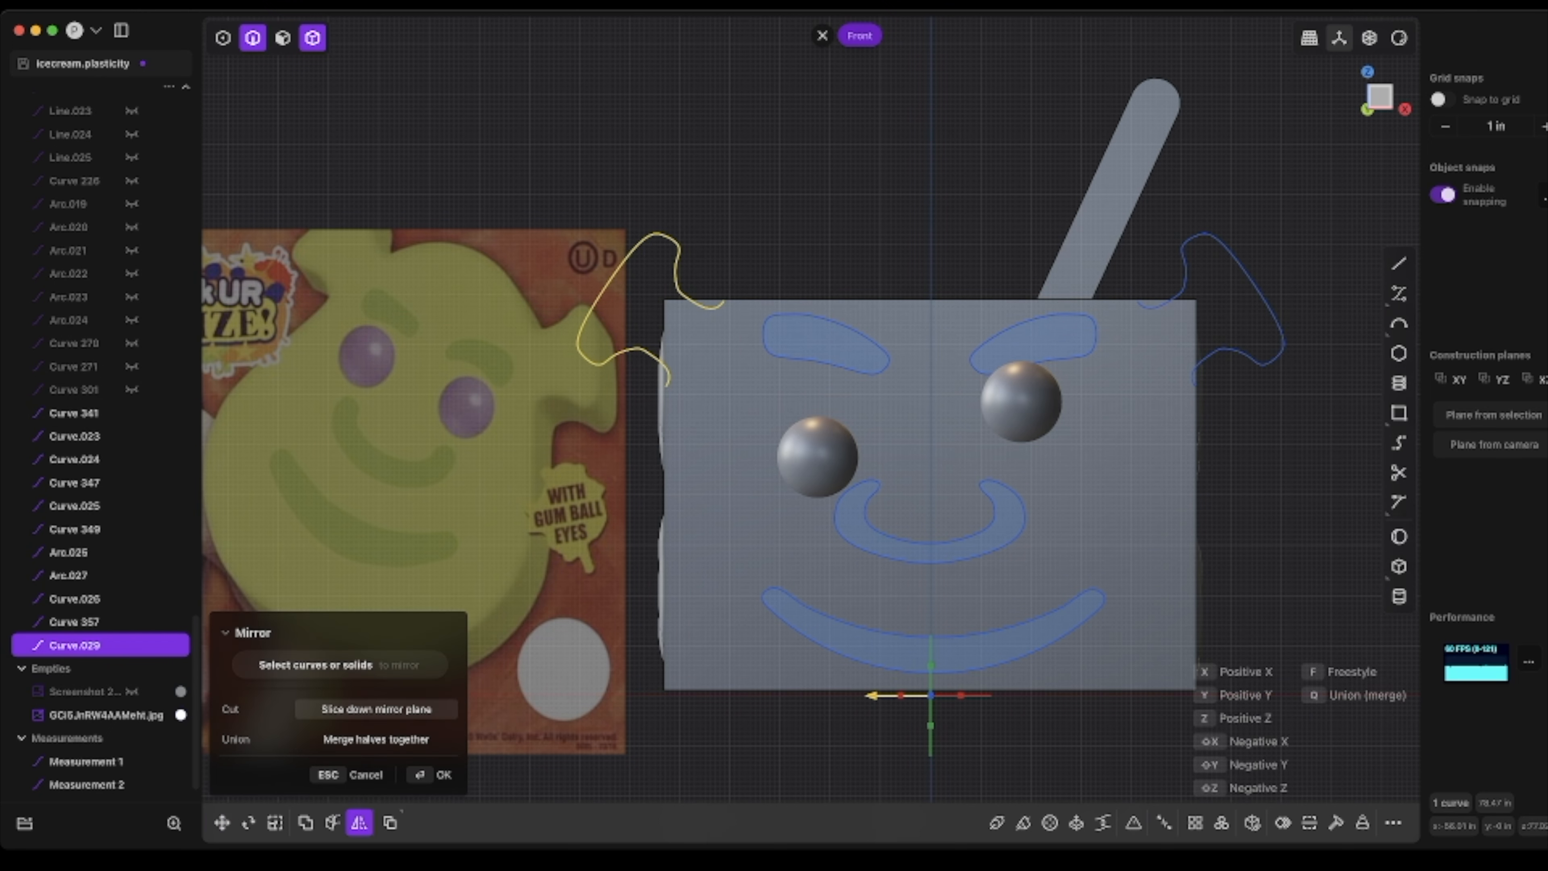
key("Return")
key("Escape")
middle_click_drag(930, 427, 815, 444, "shift")
left_click(1141, 307)
key("g")
left_click_drag(1161, 329, 1158, 328)
key("Return")
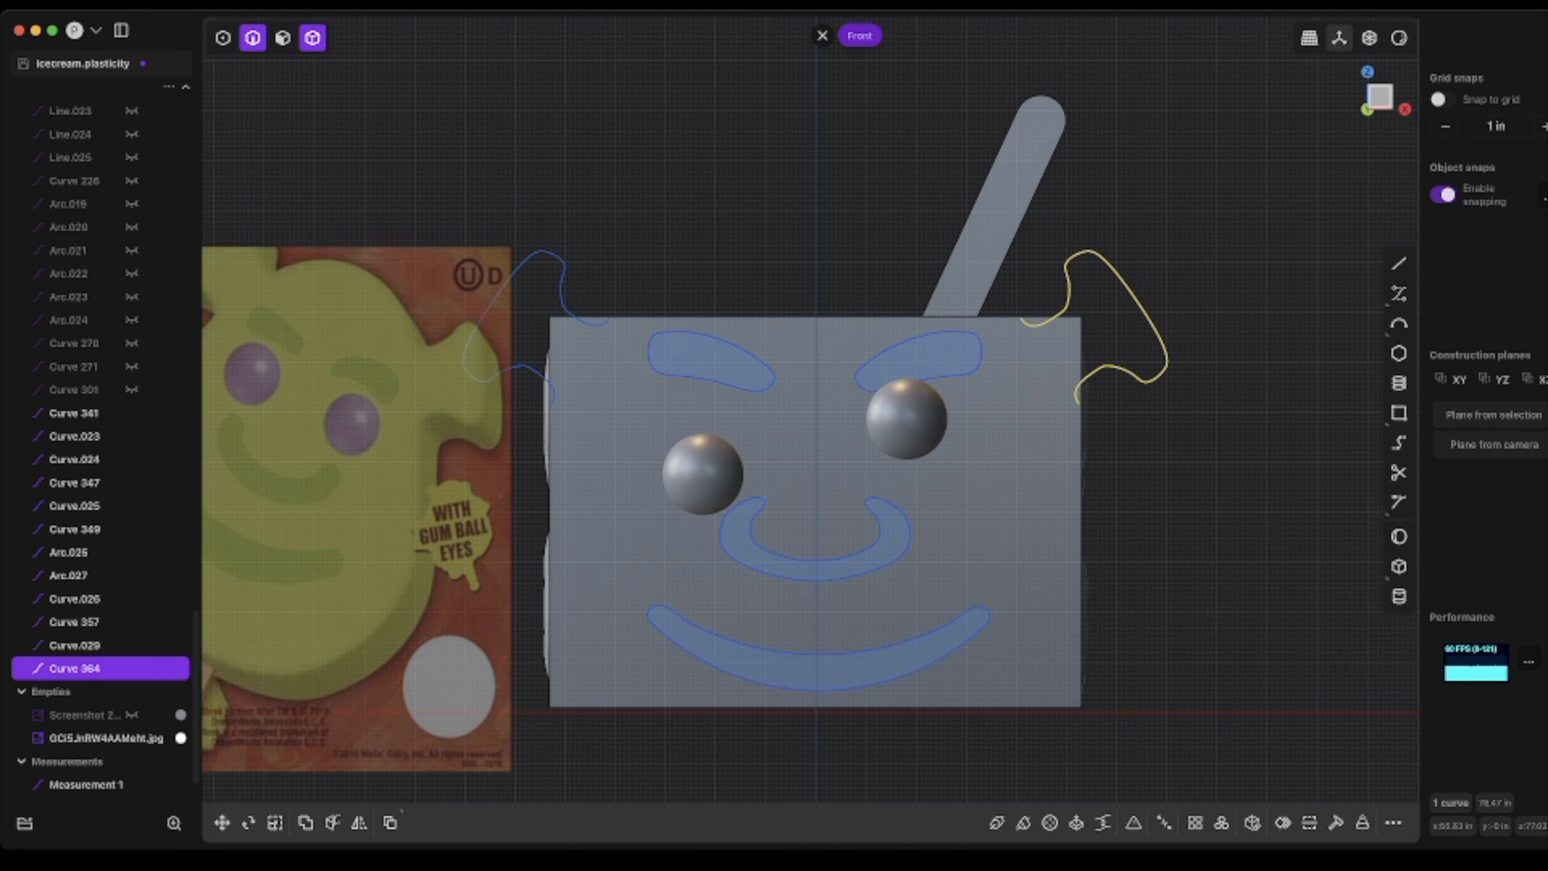
- Hide the reference image and move both ear curves slightly back along Y into the box's front wall
mouse_move(854, 488)
middle_mouse_down()
mouse_move(1012, 549)
mouse_move(872, 512)
middle_mouse_up()
left_click(132, 737)
middle_click_drag(671, 549, 822, 555)
left_click(602, 372, "shift")
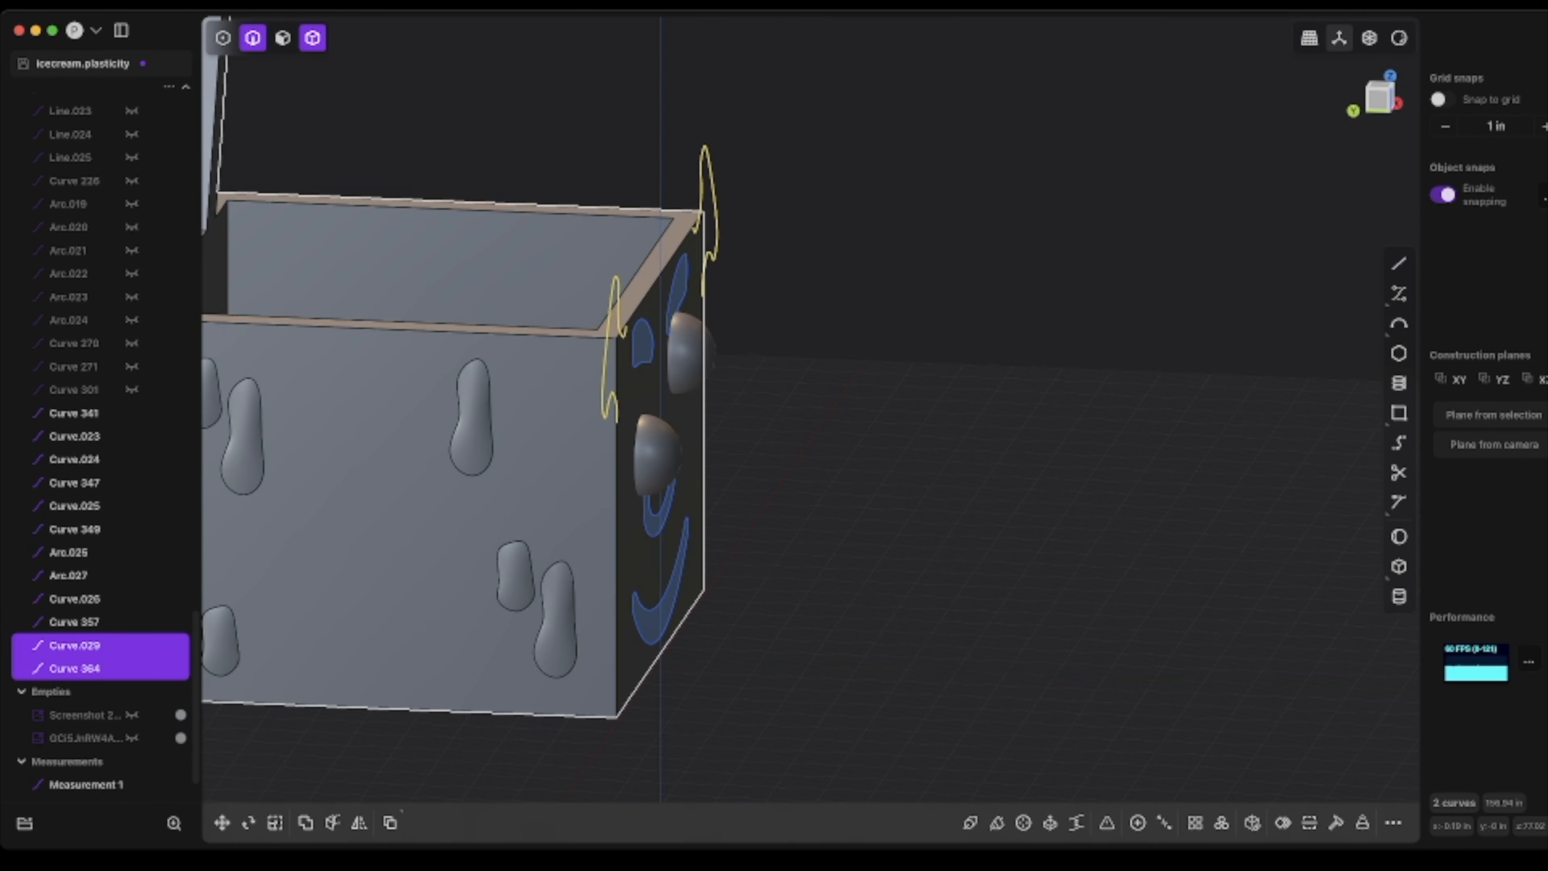
key("ctrl+KP_3")
key("g")
left_click_drag(568, 326, 566, 326)
key("Return")
key("KP_1")
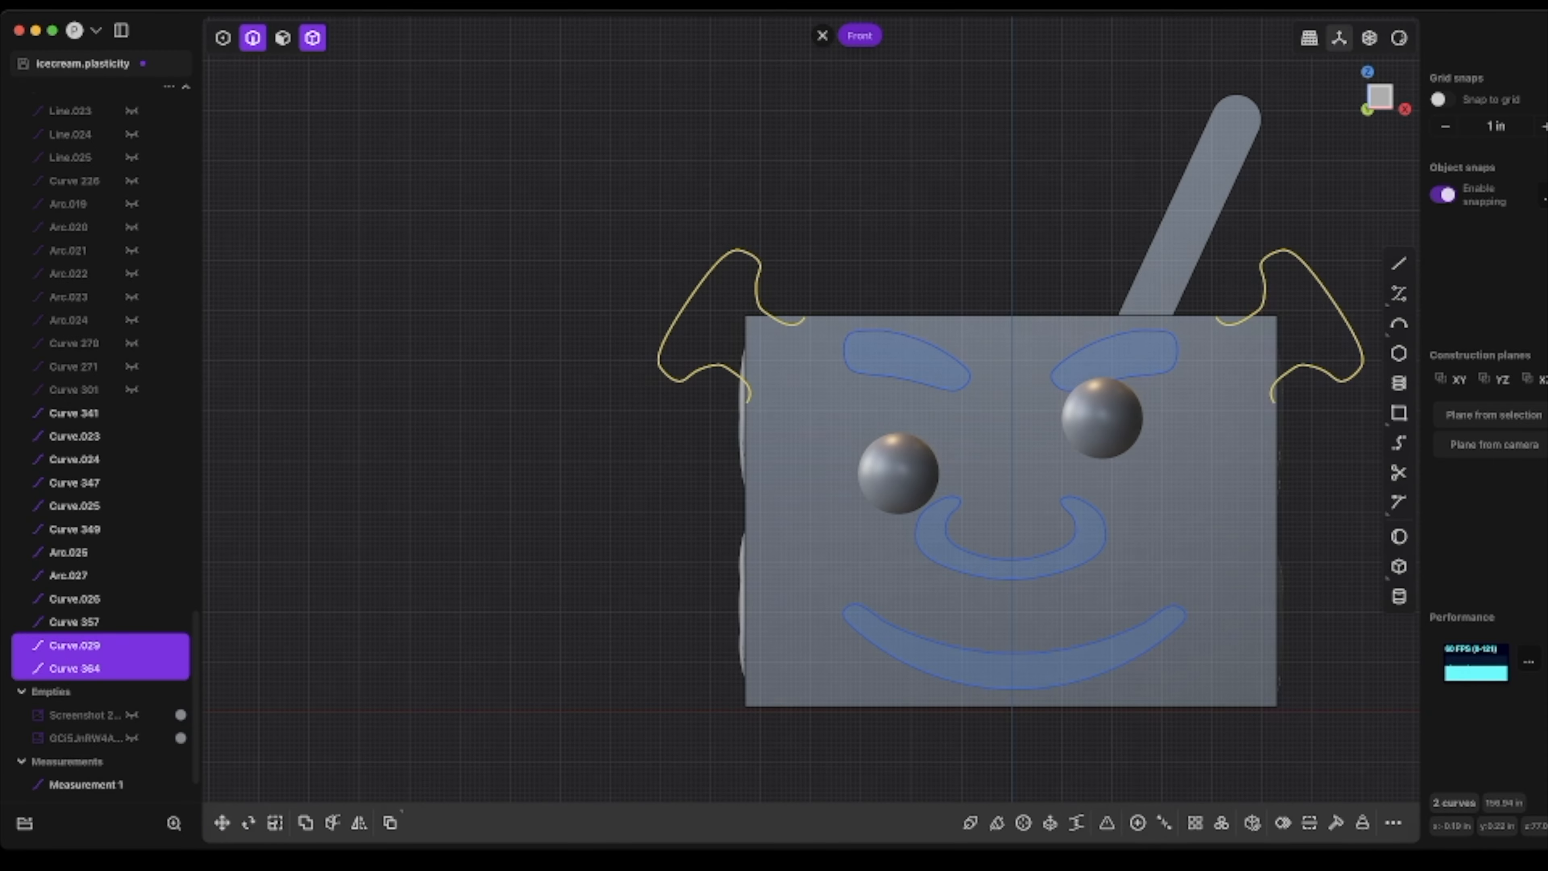
- Extrude both ear curves along Y into ribbon-shaped sheets
key("e")
middle_click_drag(701, 317, 915, 387)
left_click_drag(904, 396, 824, 366)
key("Return")
middle_click_drag(824, 366, 880, 417)
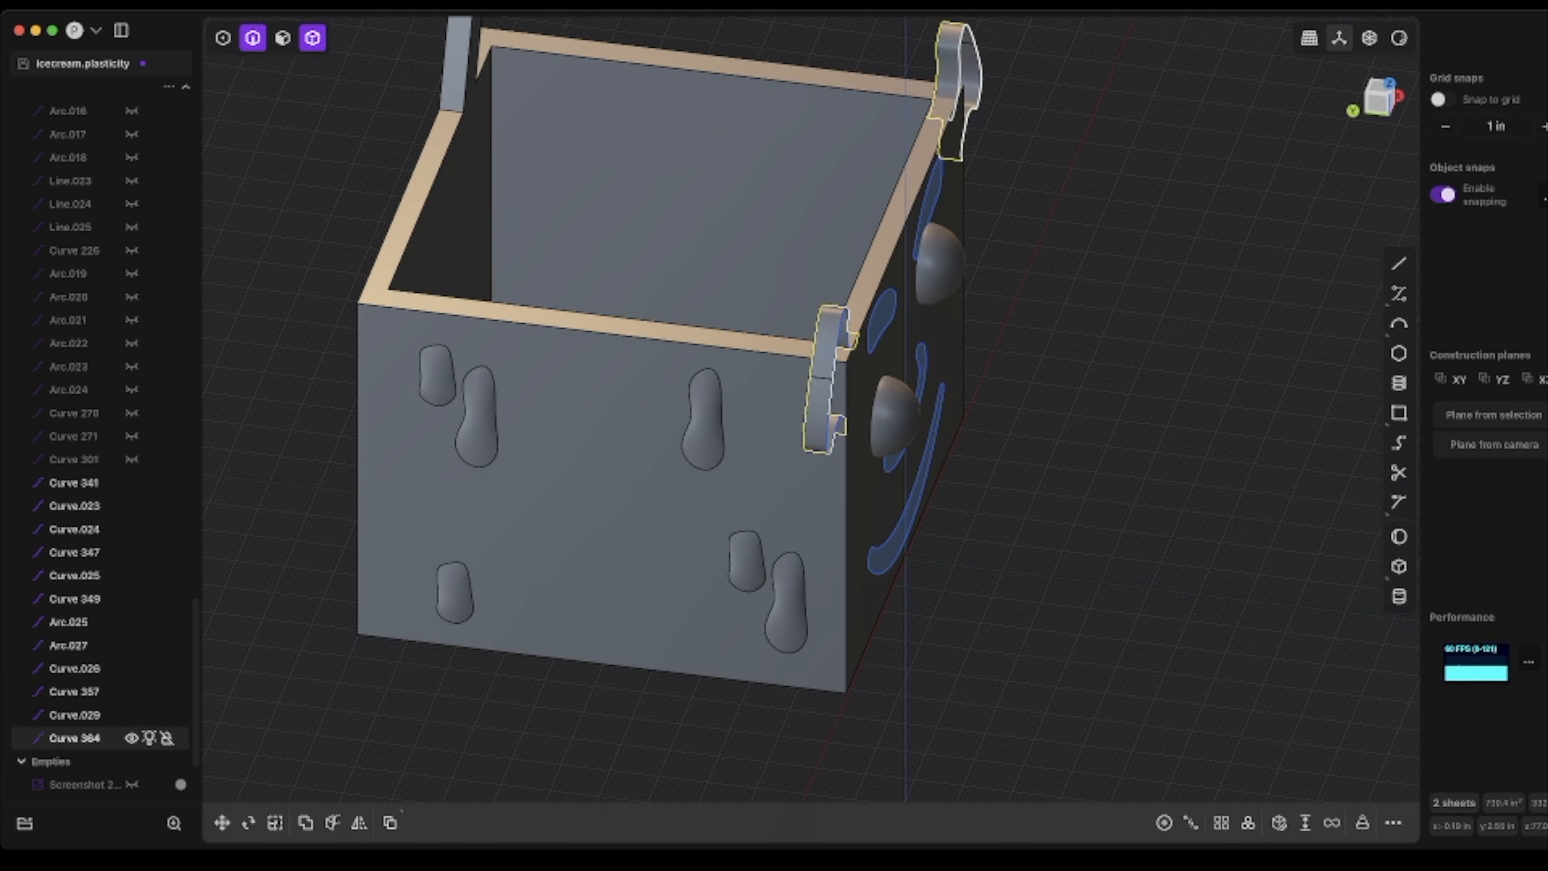
left_click(980, 82)
key("e")
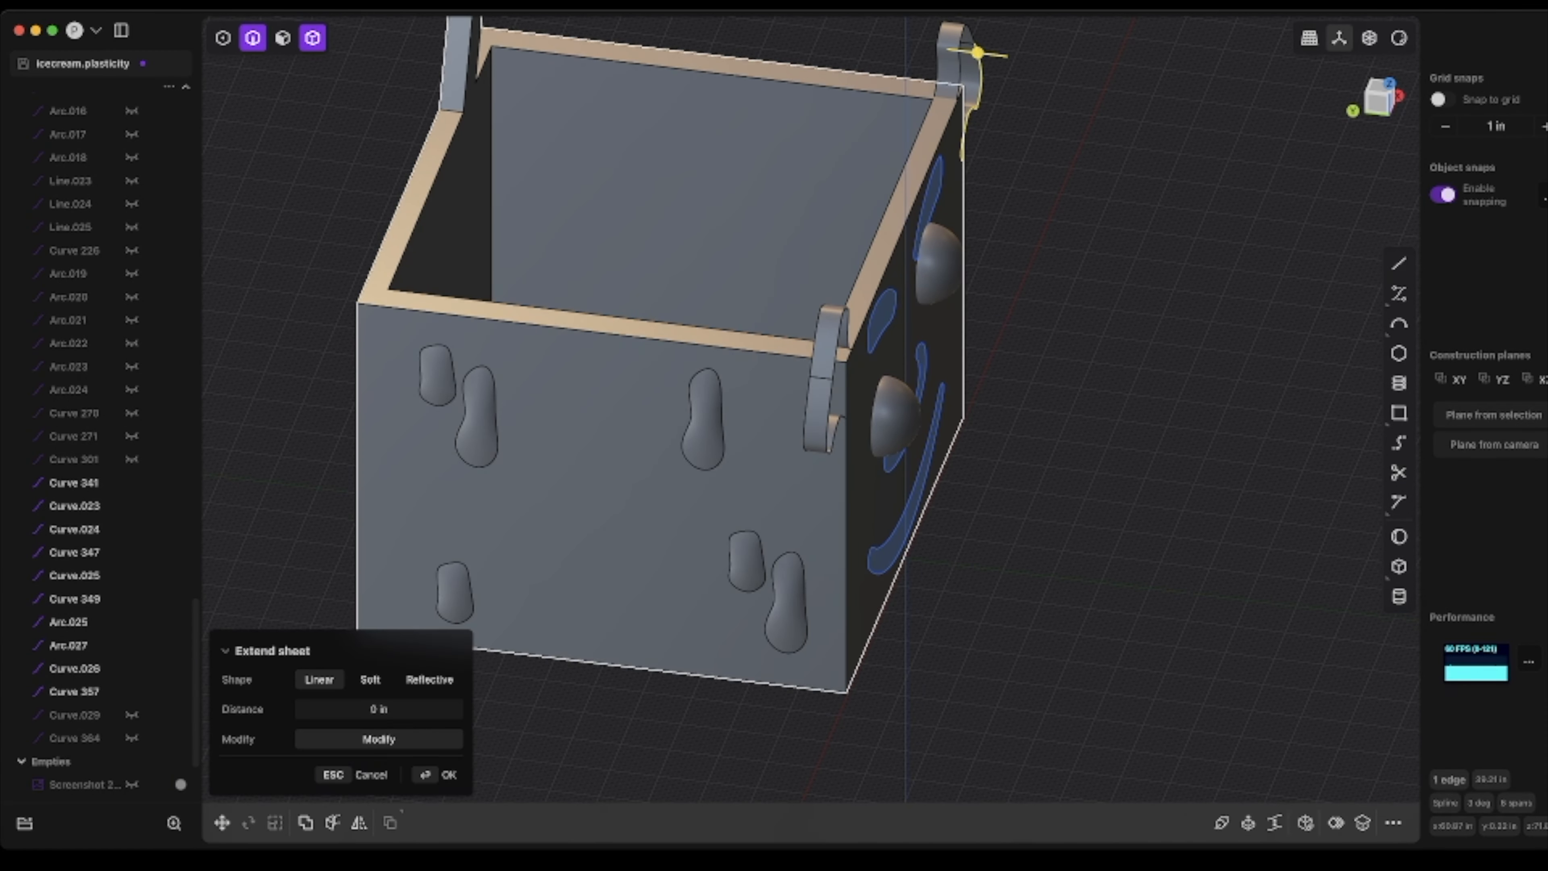
key("Escape")
middle_click_drag(979, 109, 867, 234, "shift")
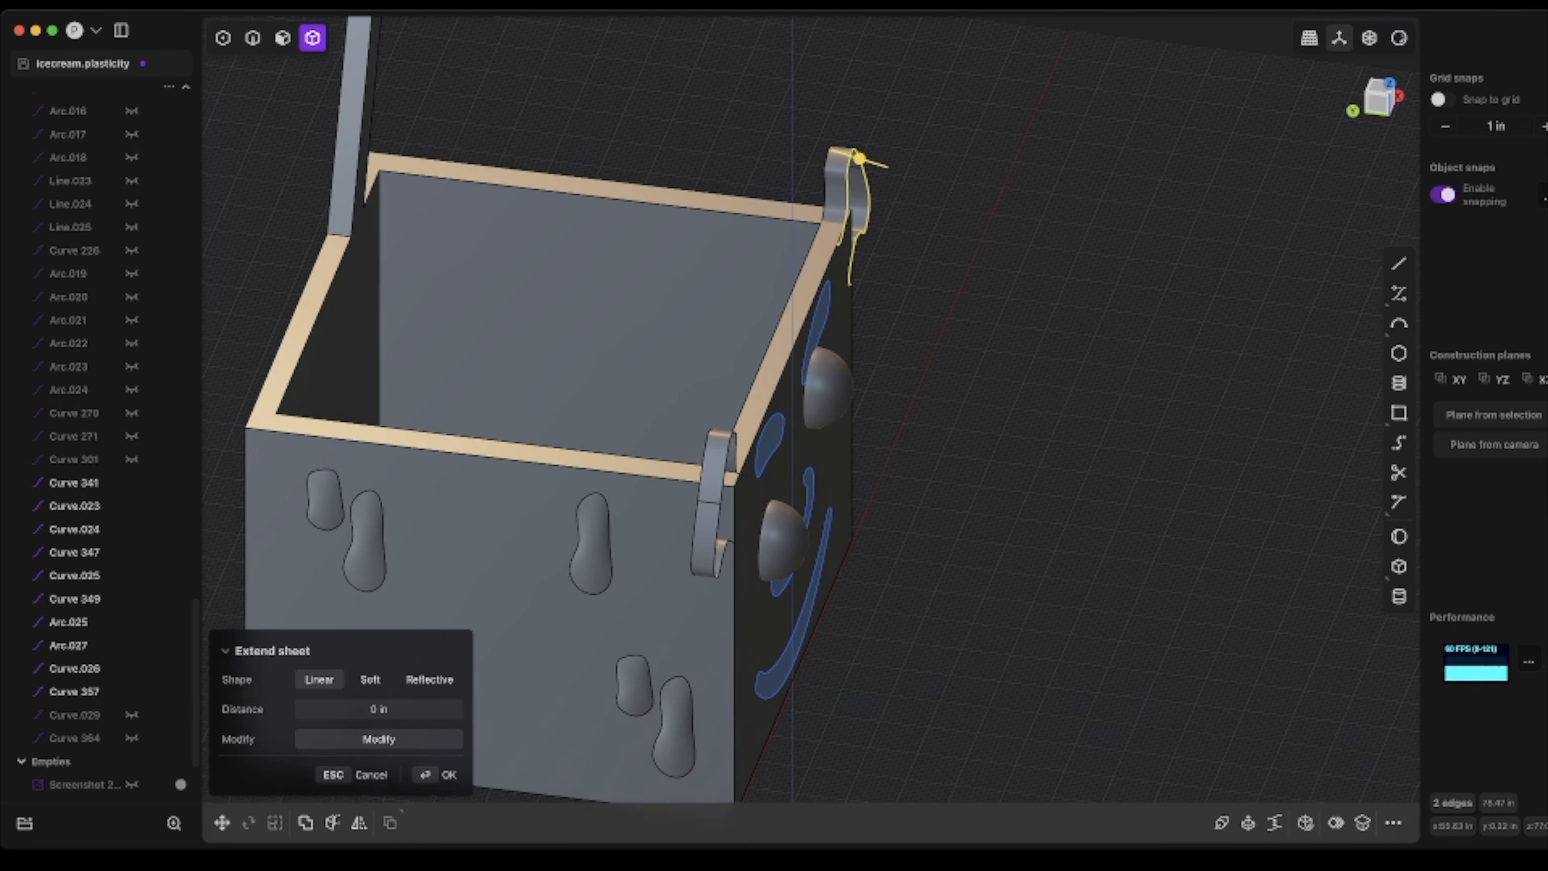
key("2")
middle_click_drag(792, 427, 731, 622)
key("Return")
key("Escape")
left_click(863, 432)
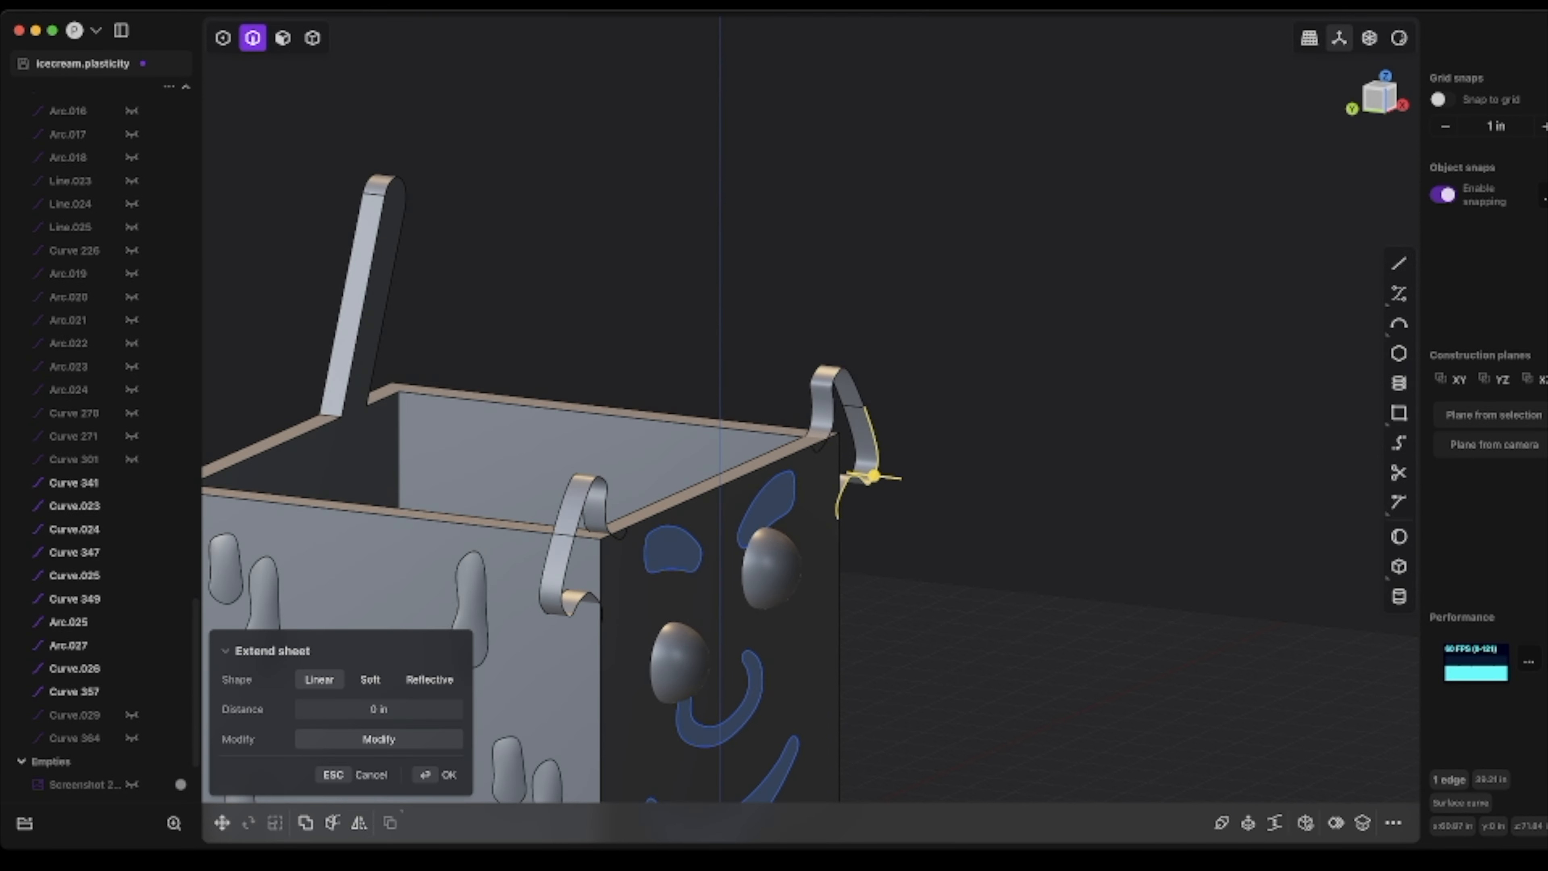
left_click(833, 414, "shift")
key("shift+p")
middle_click_drag(833, 414, 909, 481)
middle_click_drag(1121, 479, 988, 401)
key("Escape")
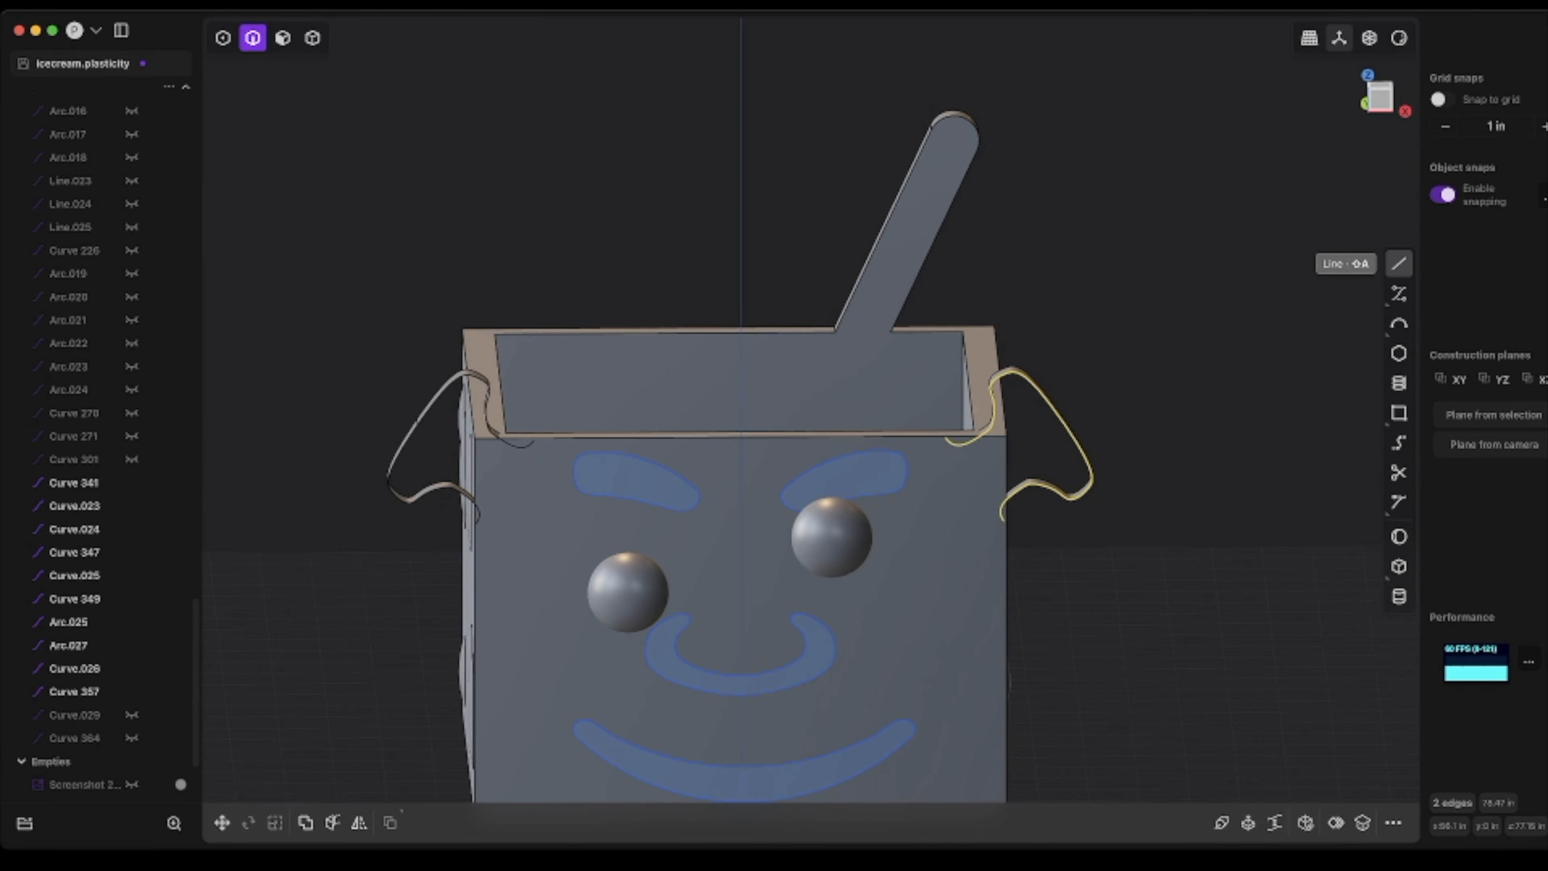
- Draw a line between the right ear sheet's inner ends on its front side and hide the Plain solid
right_click(1049, 554)
middle_click_drag(1049, 554, 951, 579)
scroll(149, 311, "up", 20)
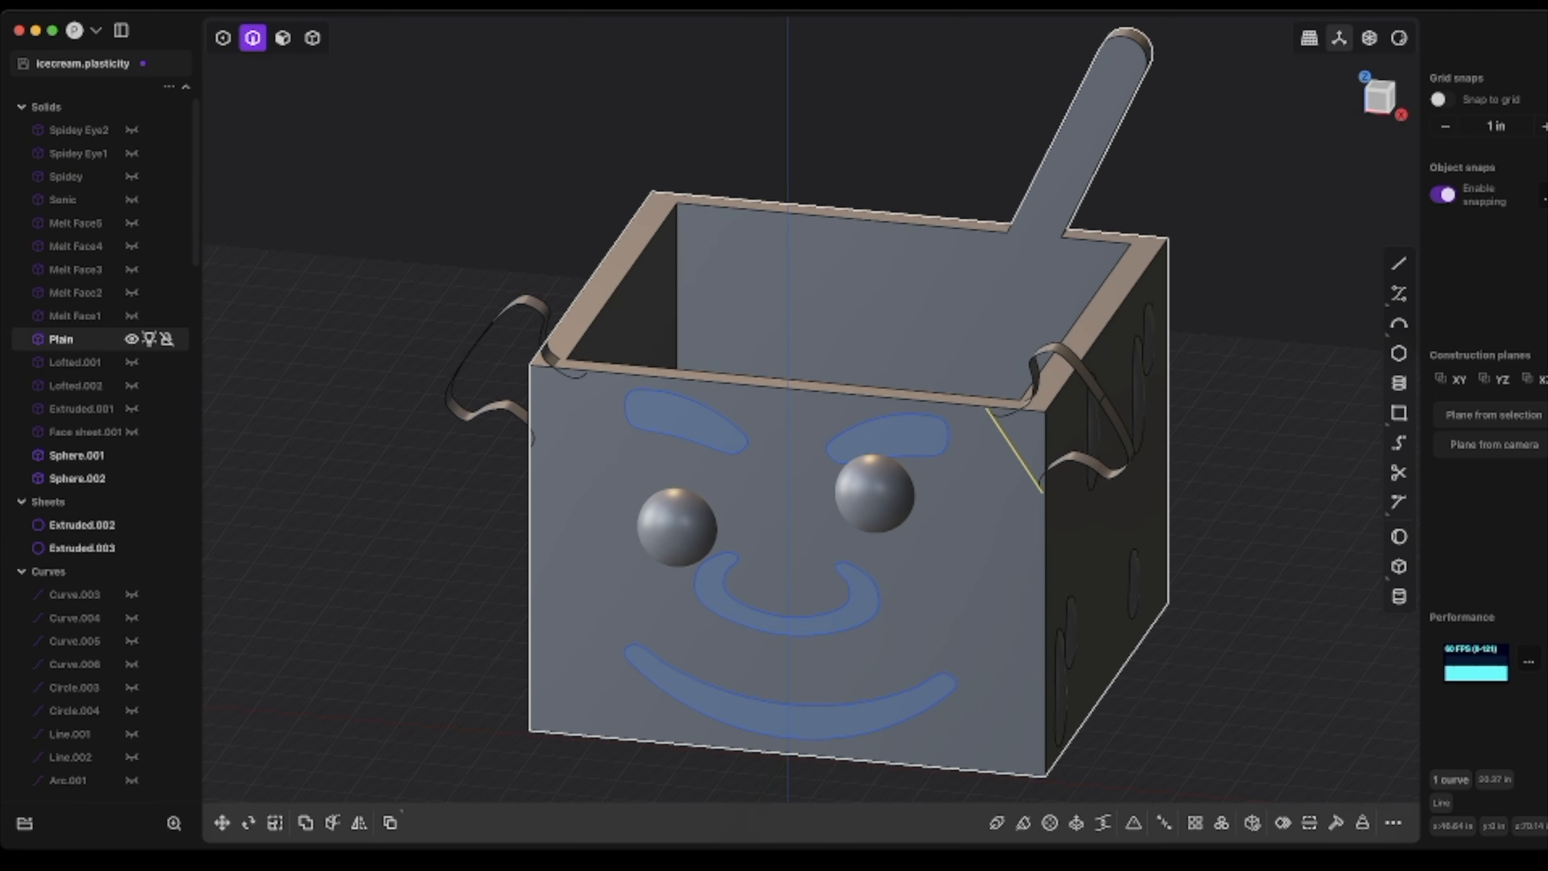
left_click(132, 339)
- Draw the remaining lines joining the inner ends of both ear sheets on their front and back sides
middle_click_drag(1066, 451, 761, 420)
left_click(1399, 263)
mouse_move(938, 415)
middle_mouse_down()
mouse_move(523, 486)
mouse_move(884, 408)
mouse_move(1000, 519)
mouse_move(1097, 439)
mouse_move(1145, 488)
middle_mouse_up()
left_click(570, 513)
right_click(570, 513)
left_click(1399, 263)
left_click(755, 397)
left_click(733, 470)
right_click(733, 471)
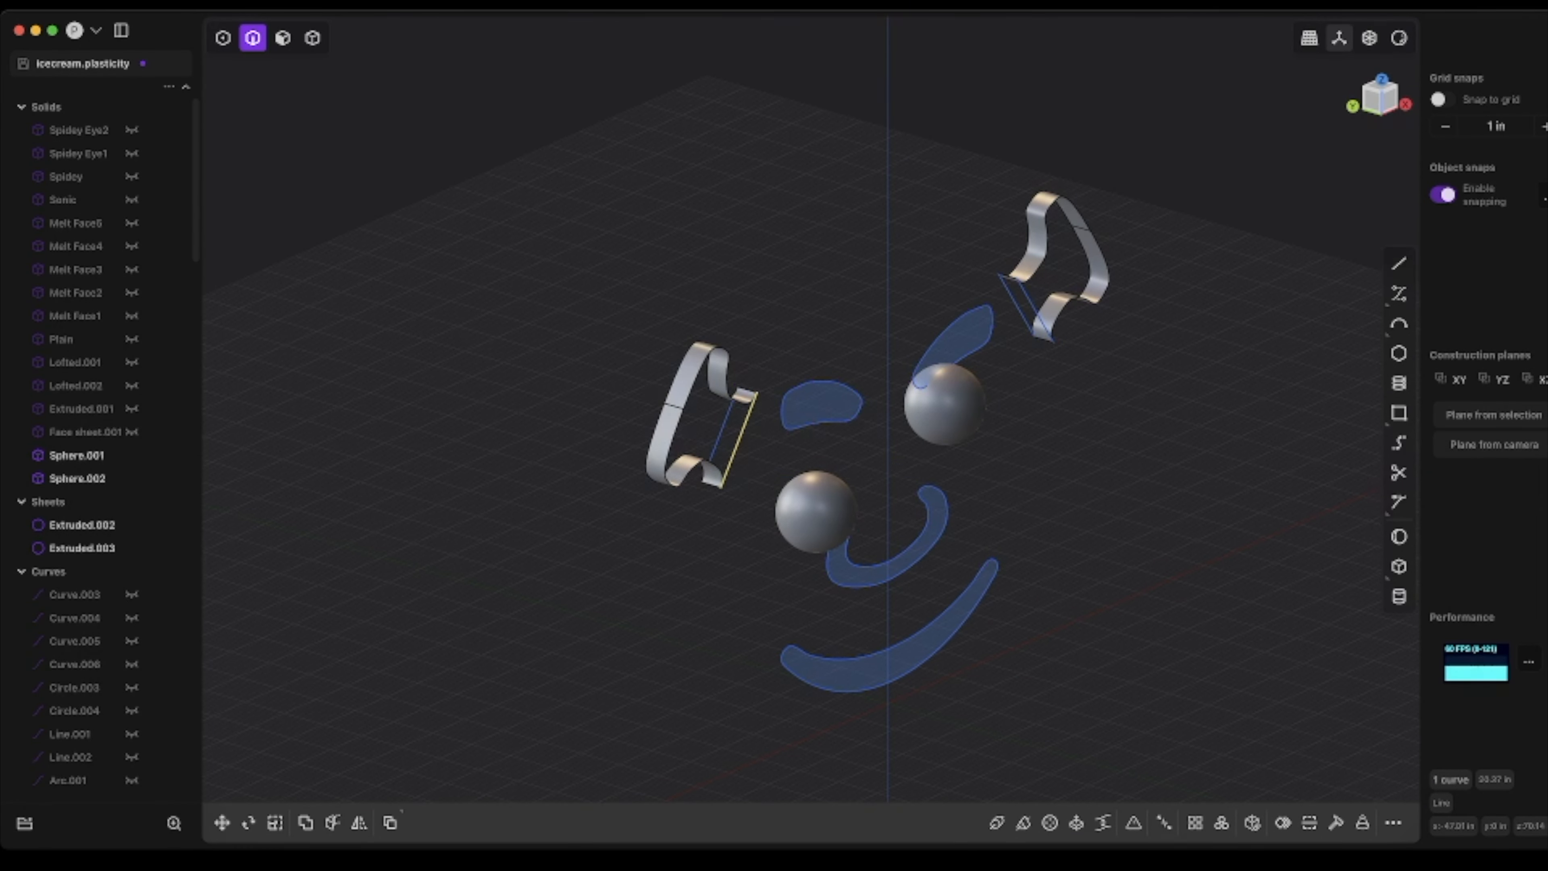
- Patch the right ear's front opening using its closing line and the sheet's boundary edges
middle_click_drag(733, 471, 671, 421)
left_click(1126, 345)
left_click(1142, 282, "shift")
left_click(1169, 344, "shift")
left_click(1226, 823)
middle_click_drag(902, 549, 1219, 585)
key("Return")
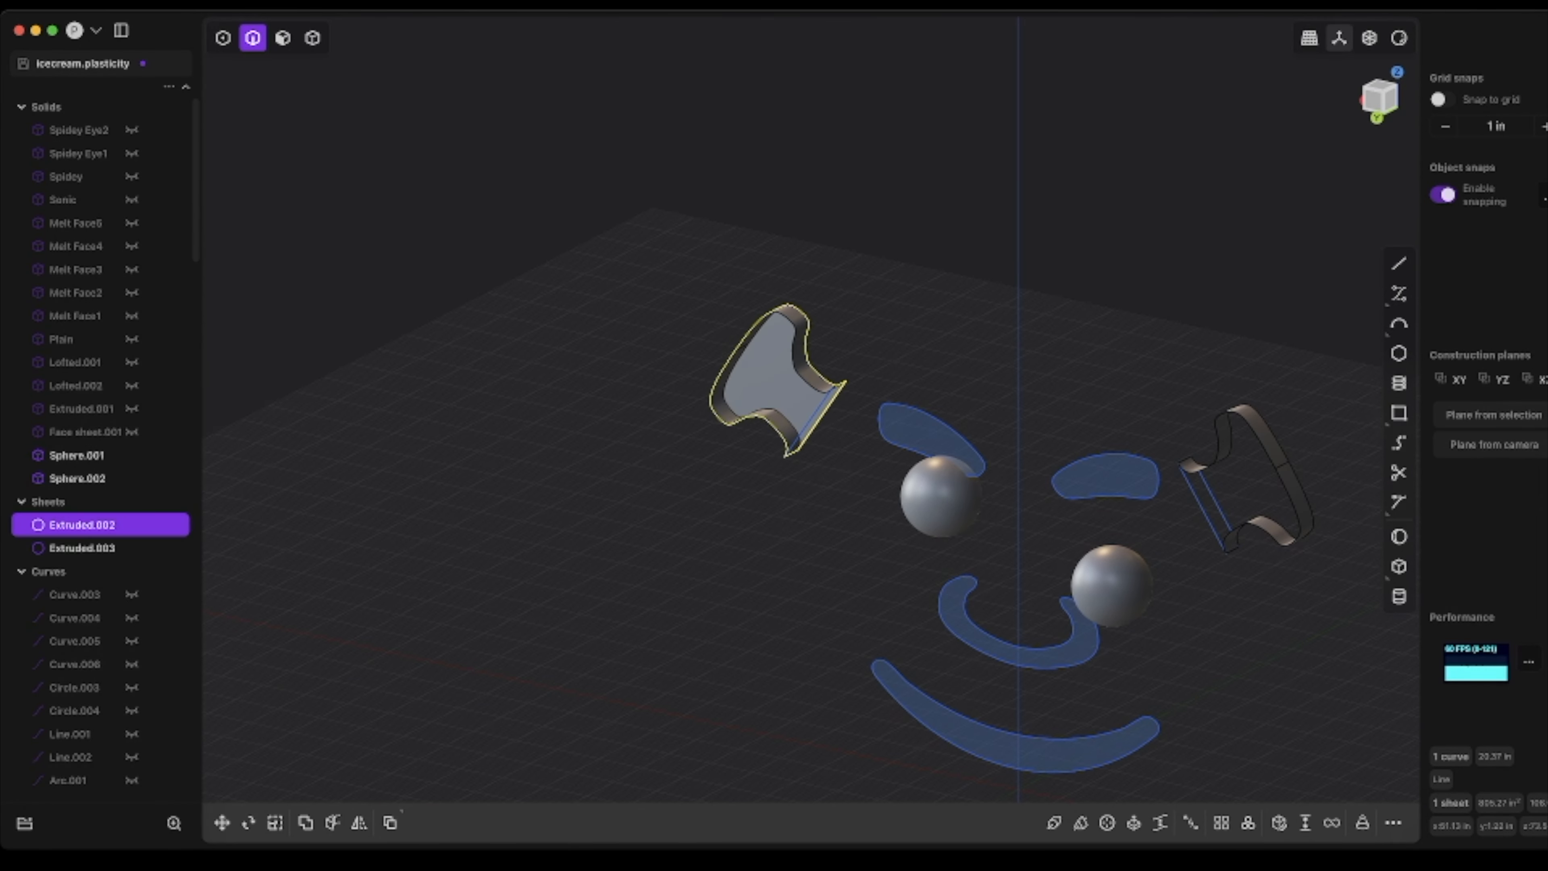
- Patch the right ear's back opening using its closing line and the sheet's boundary edges
left_click(759, 416)
left_click(793, 353, "shift")
left_click(810, 421)
left_click(750, 416, "shift")
left_click(793, 350, "shift")
left_click(1226, 823)
middle_click_drag(1097, 549, 926, 488)
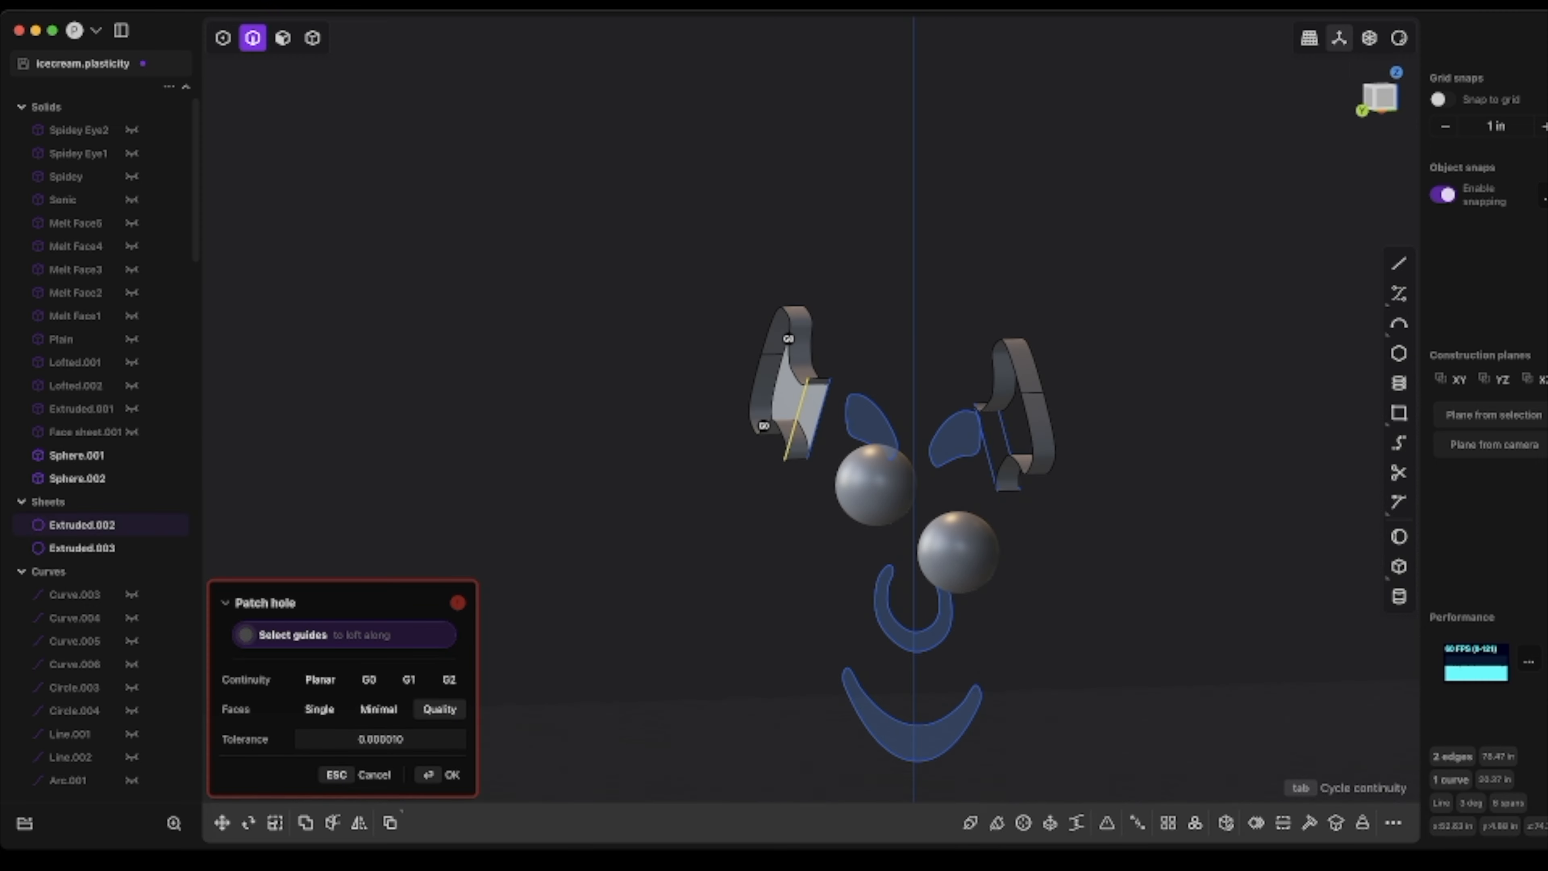
left_click(360, 774)
left_click(1226, 823)
key("Return")
- Hide closing line Line.026 of the right ear and toggle the visibility of Line.027
scroll(132, 585, "down", 20)
left_click(131, 575)
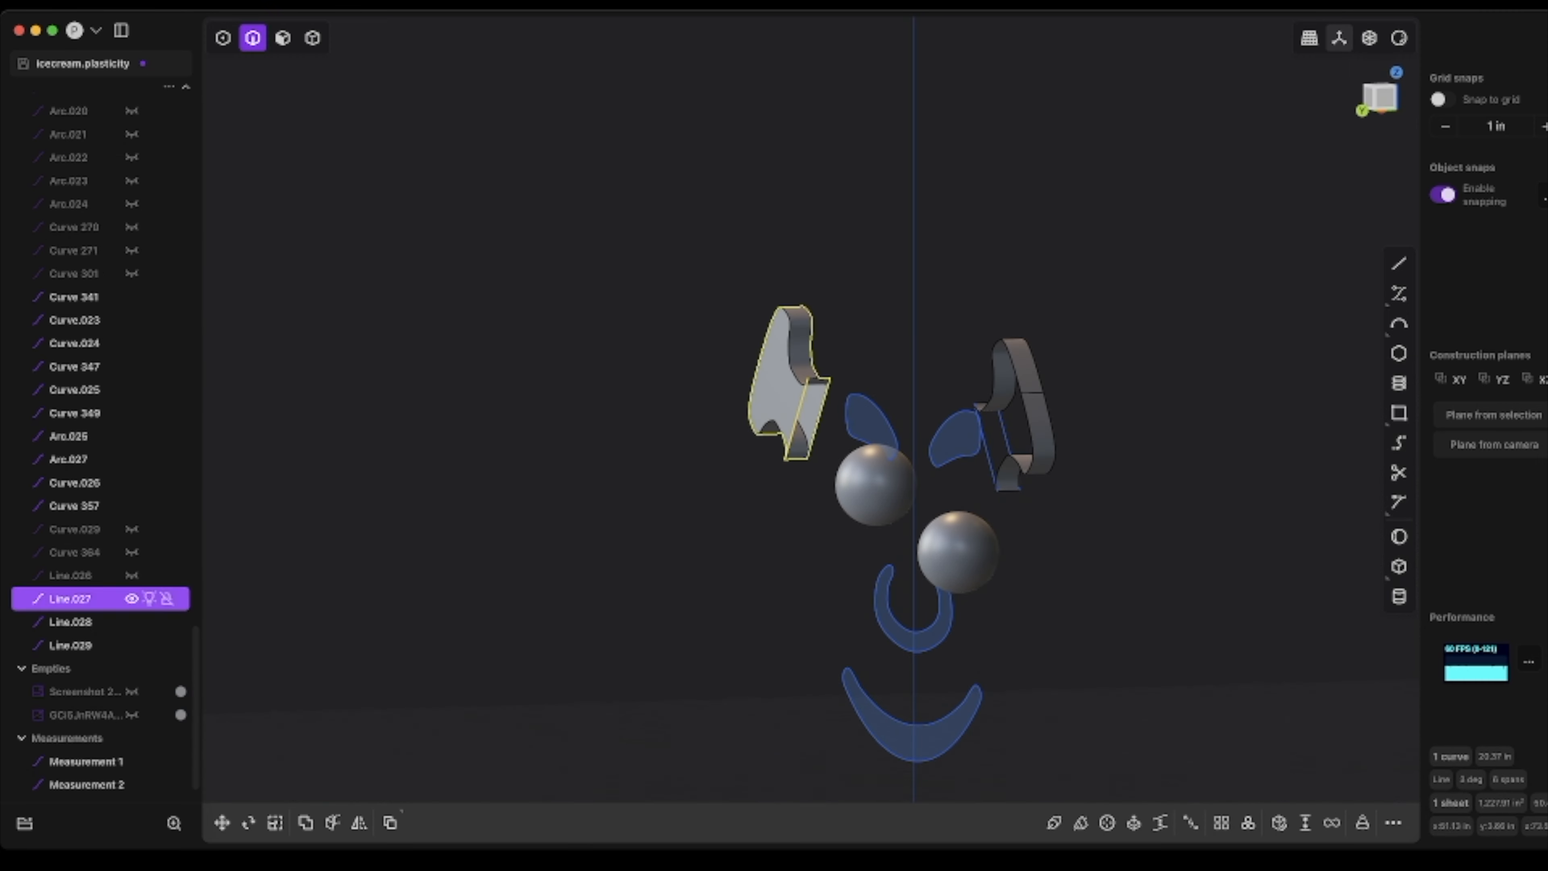
left_click(132, 599)
left_click(132, 598)
scroll(132, 598, "up", 20)
left_click(132, 525)
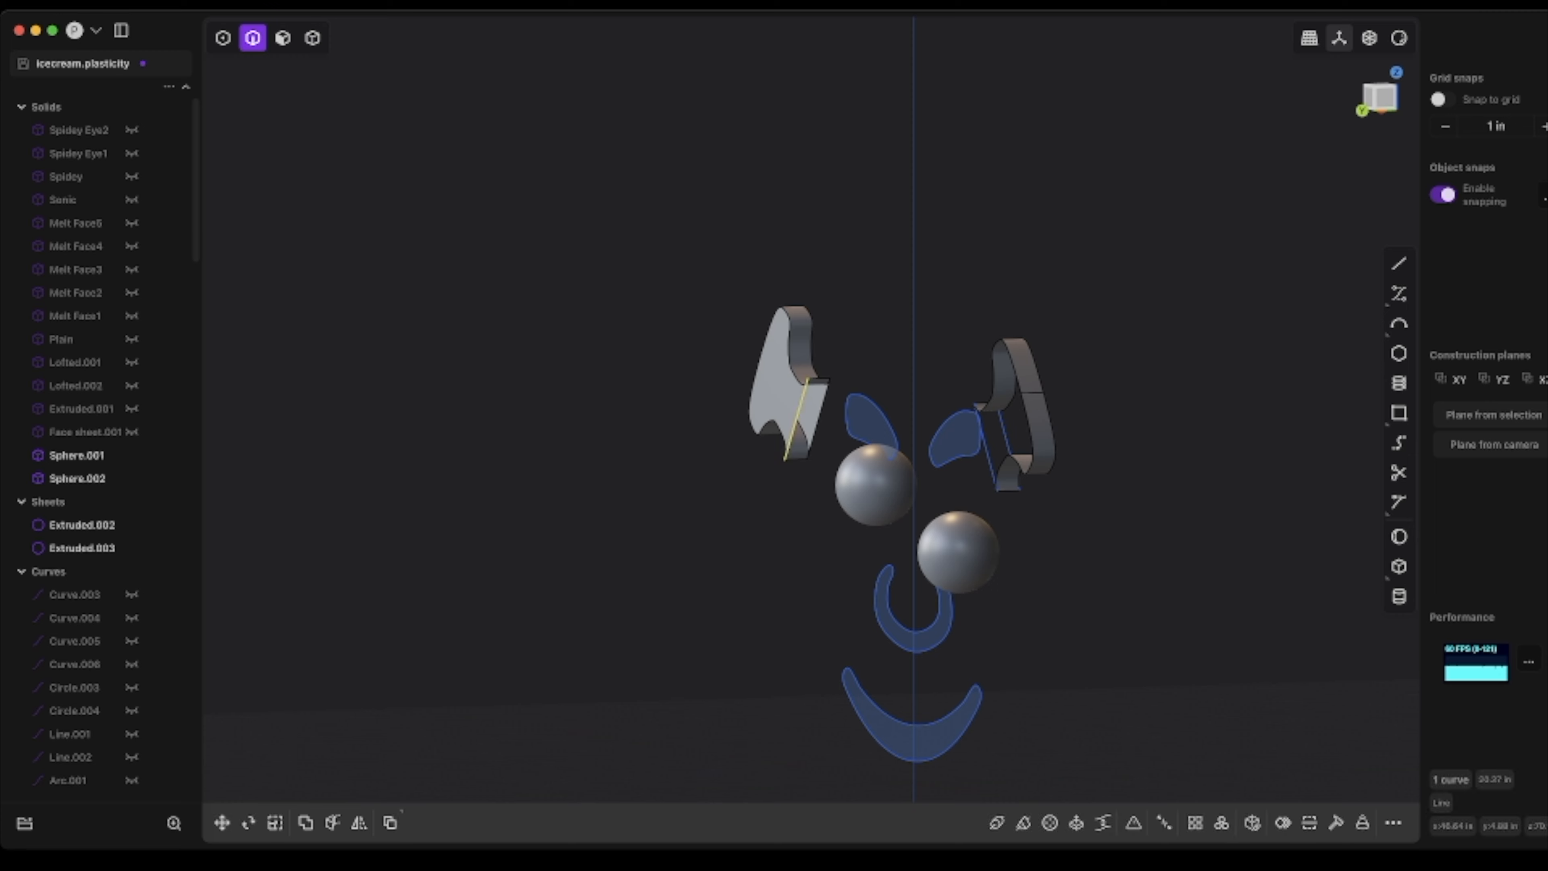
key("h")
- Try to patch the right ear's open inner end from its four boundary edges
left_click(796, 419)
left_click(819, 419, "shift")
left_click(1221, 823)
key("Escape")
left_click(797, 459, "shift")
left_click(820, 379, "shift")
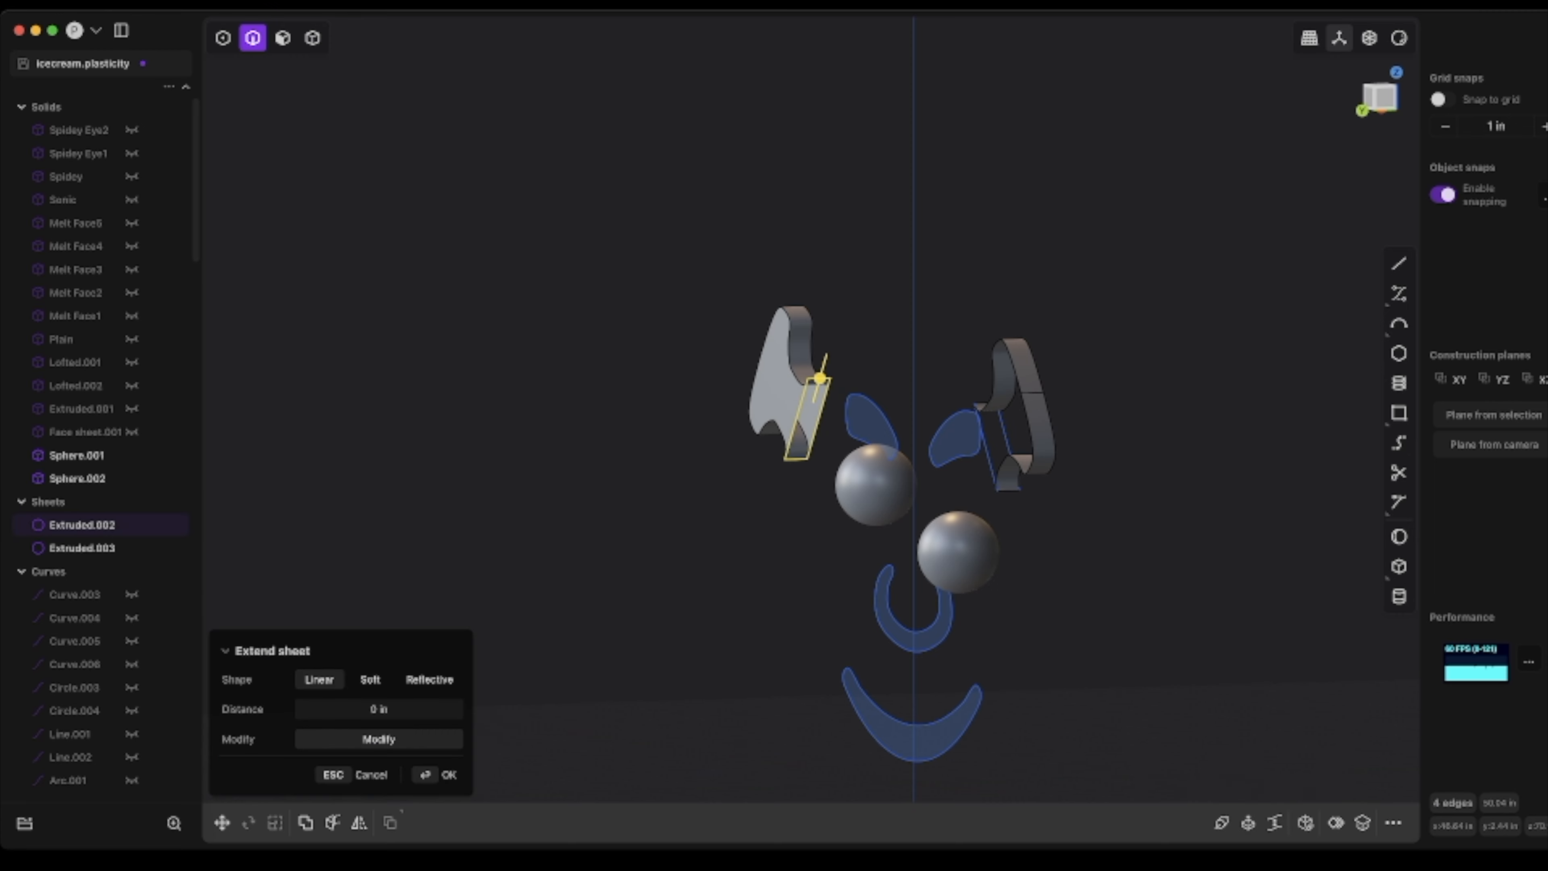
left_click(1221, 823)
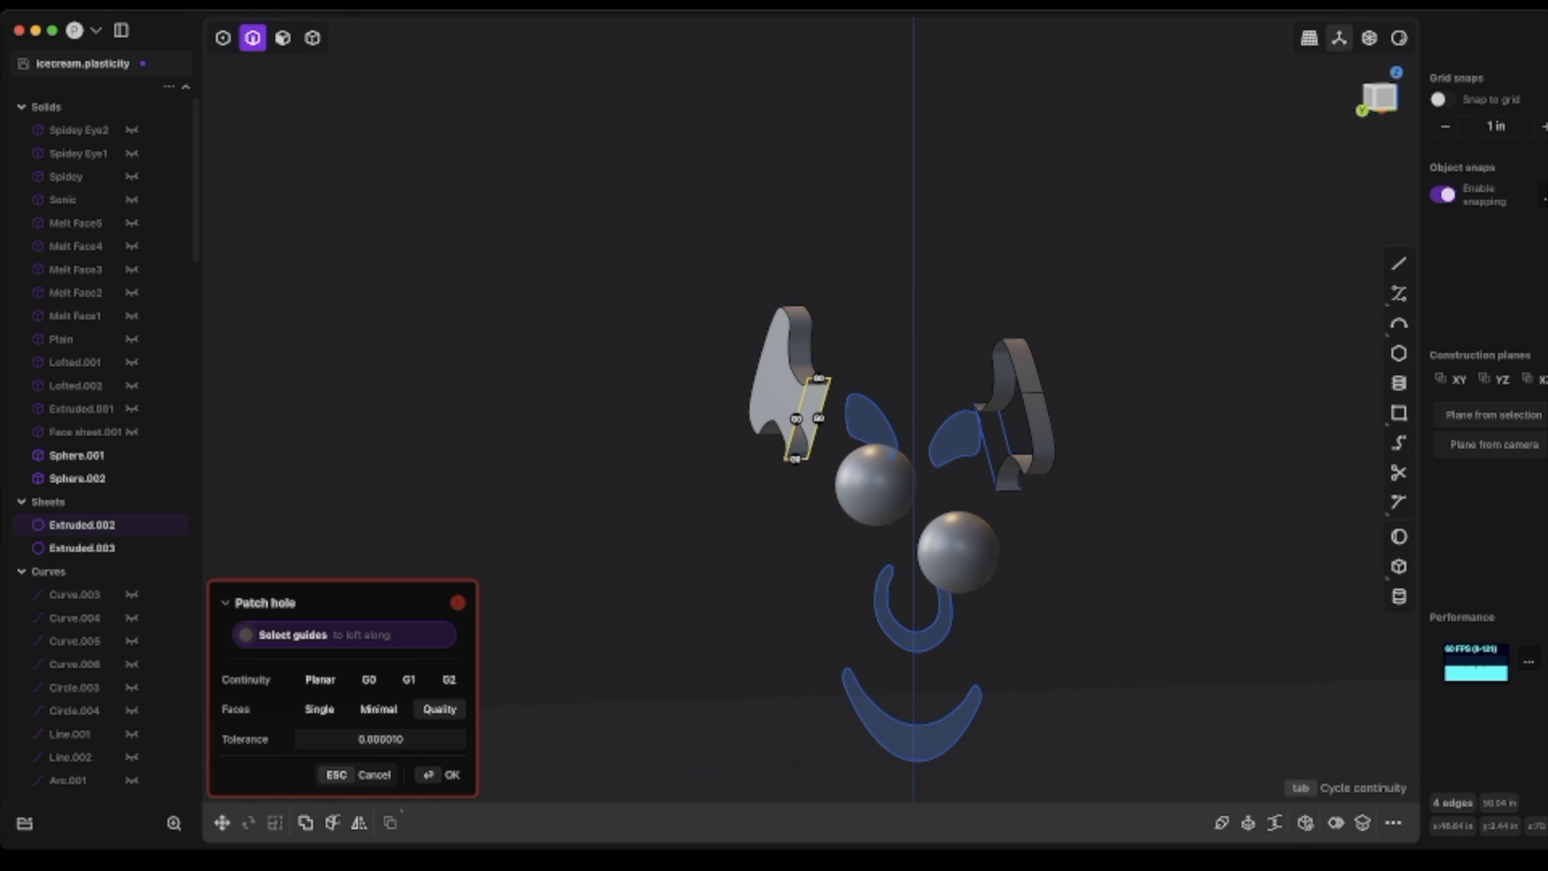
key("Escape")
middle_click_drag(975, 488, 963, 519)
key("Escape")
- Hide the right ear's remaining closing line and try again to patch the inner end from its two long edges
scroll(132, 524, "down", 20)
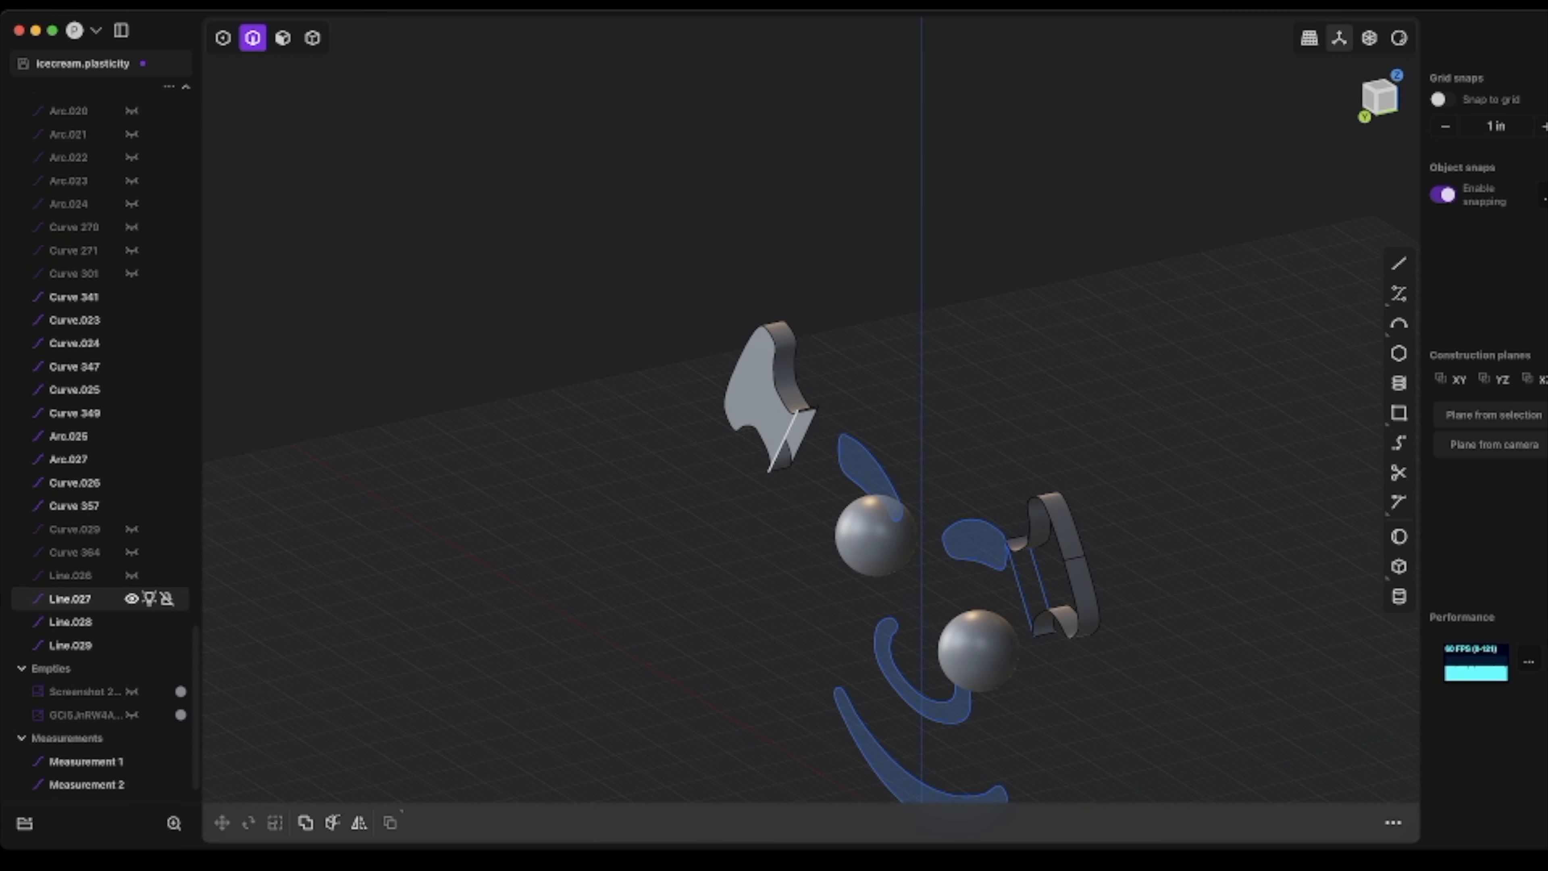
left_click(132, 574)
left_click(784, 439)
left_click(805, 433, "shift")
left_click(1221, 823)
key("Escape")
key("h")
left_click_drag(719, 305, 822, 479)
key("b")
left_click(1278, 823)
key("Escape")
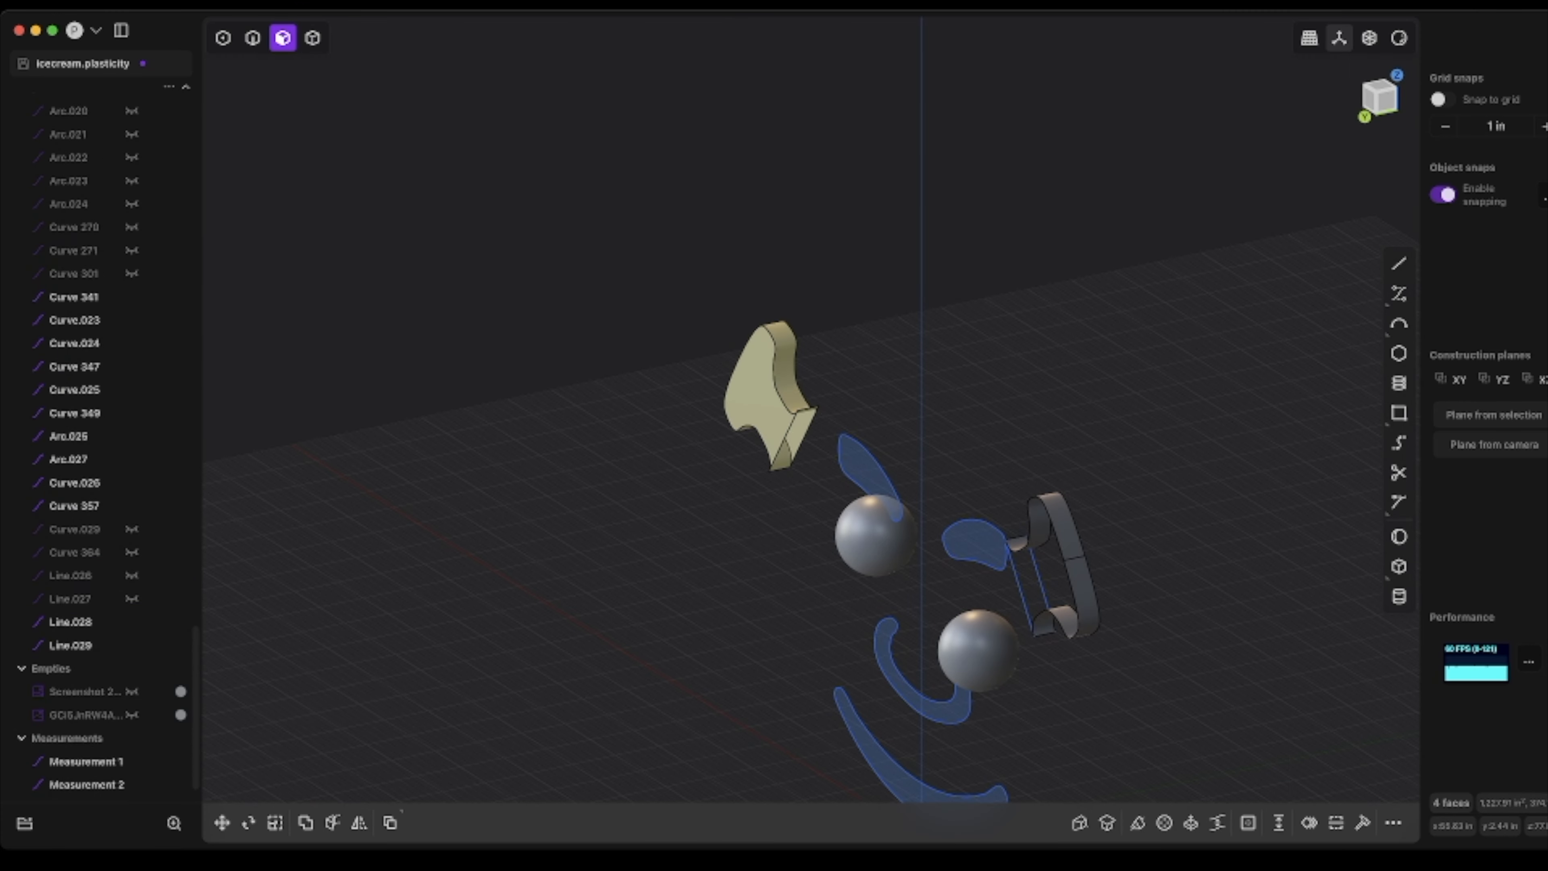
- Thicken all four faces of the right ear sheet by about 0.68 in
key("KP_1")
left_click_drag(677, 299, 850, 488)
left_click(1278, 823)
middle_click_drag(1127, 518, 823, 537)
left_click_drag(854, 447, 852, 451)
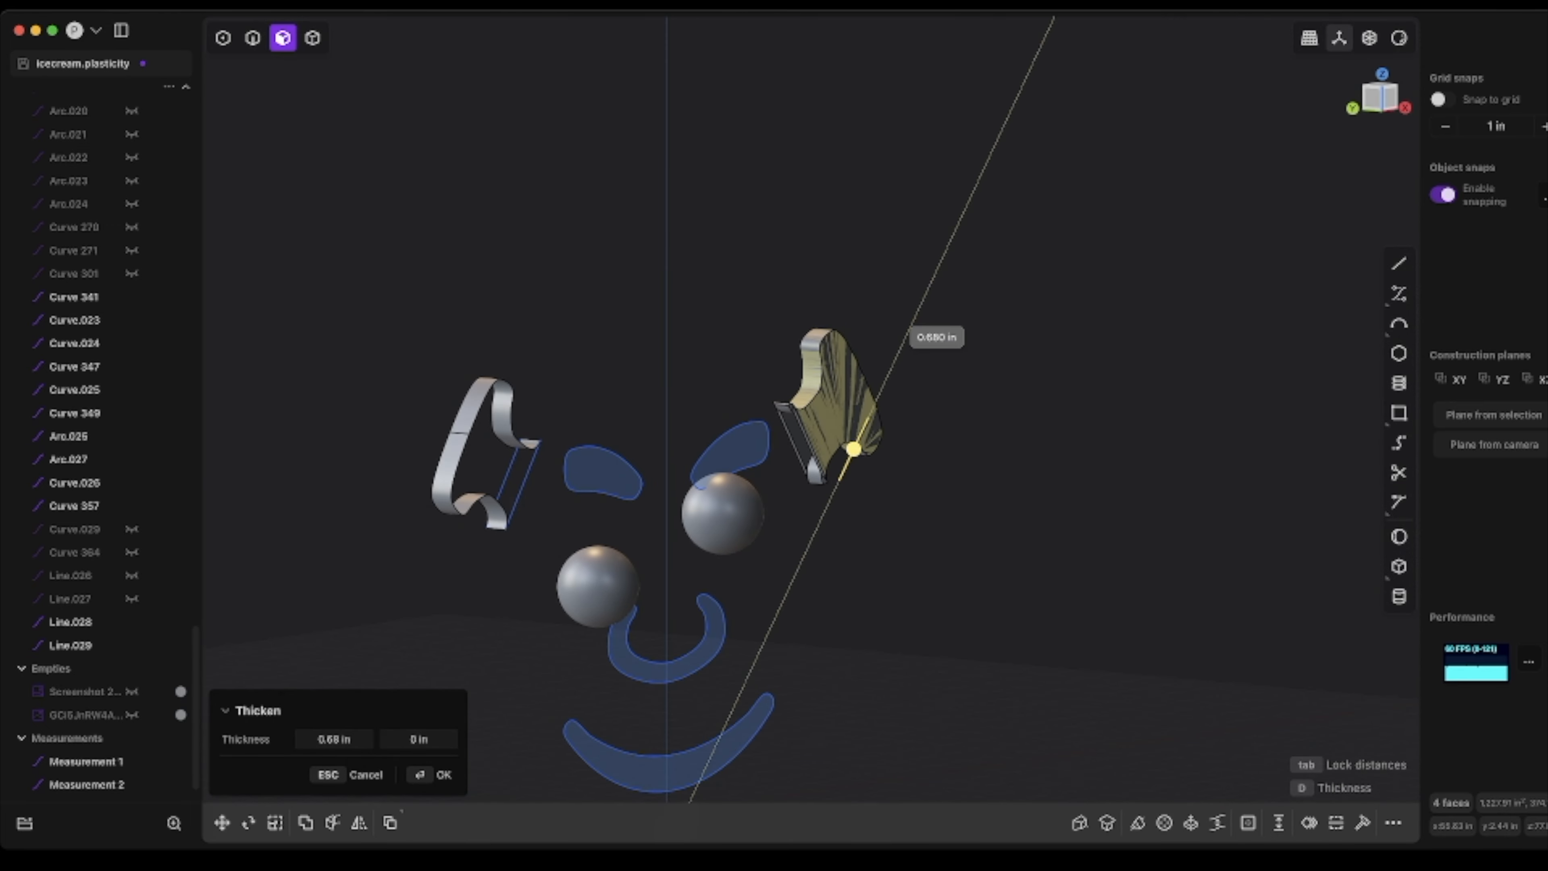
key("Escape")
key("KP_1")
key("Escape")
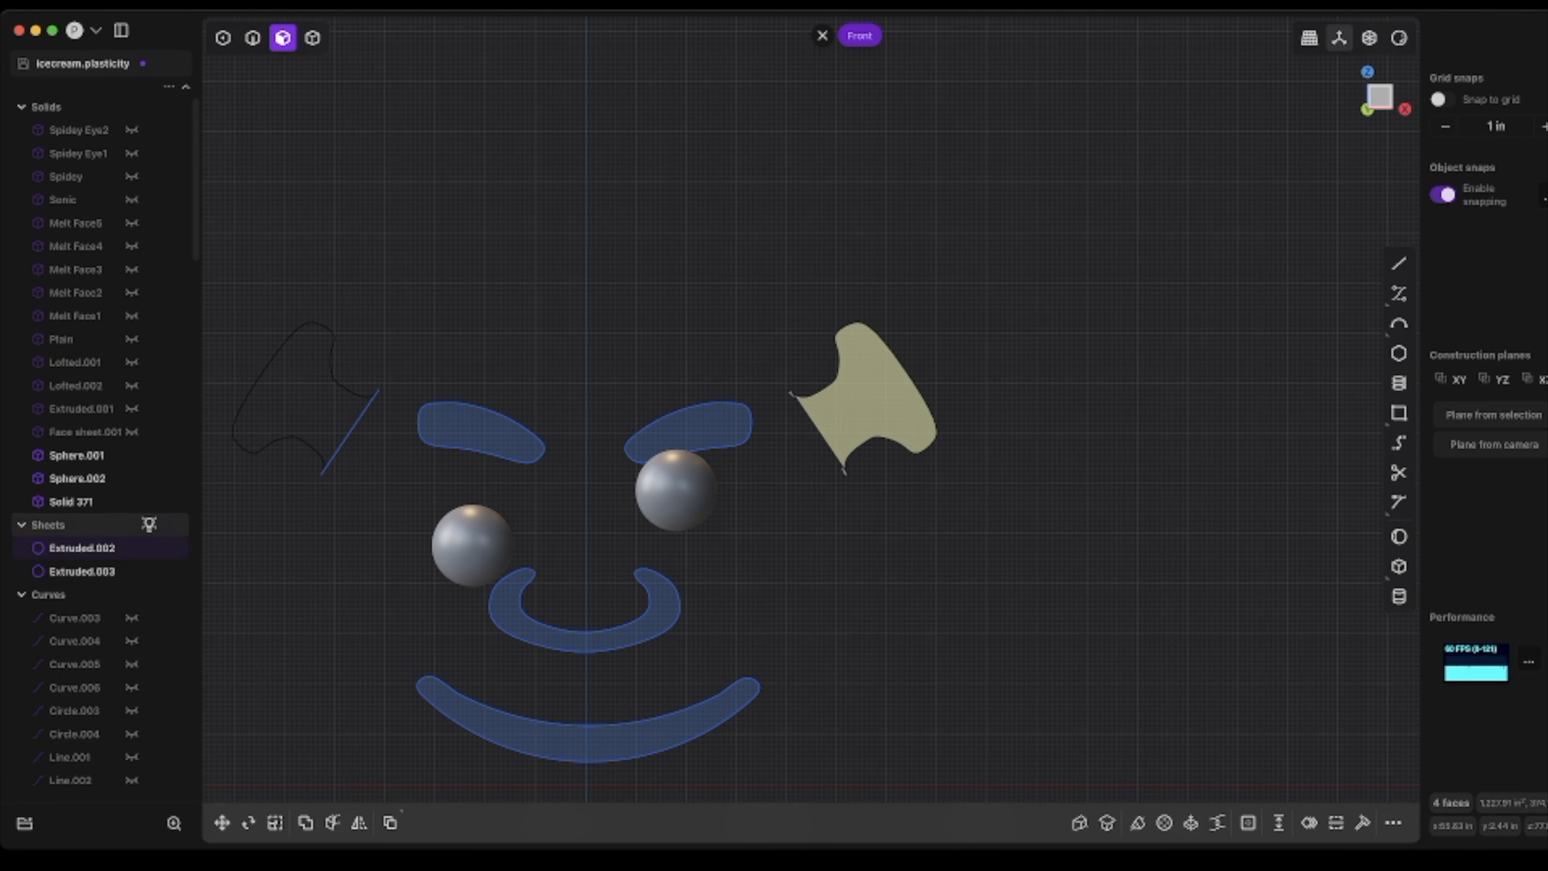
- Hide the right ear's source sheet Extruded.002 and show the Plain solid in the front view
left_click(132, 548)
left_click(71, 502)
middle_click_drag(701, 579, 677, 579)
key("KP_1")
left_click(132, 339)
middle_click_drag(731, 458, 810, 470)
key("Escape")
key("KP_1")
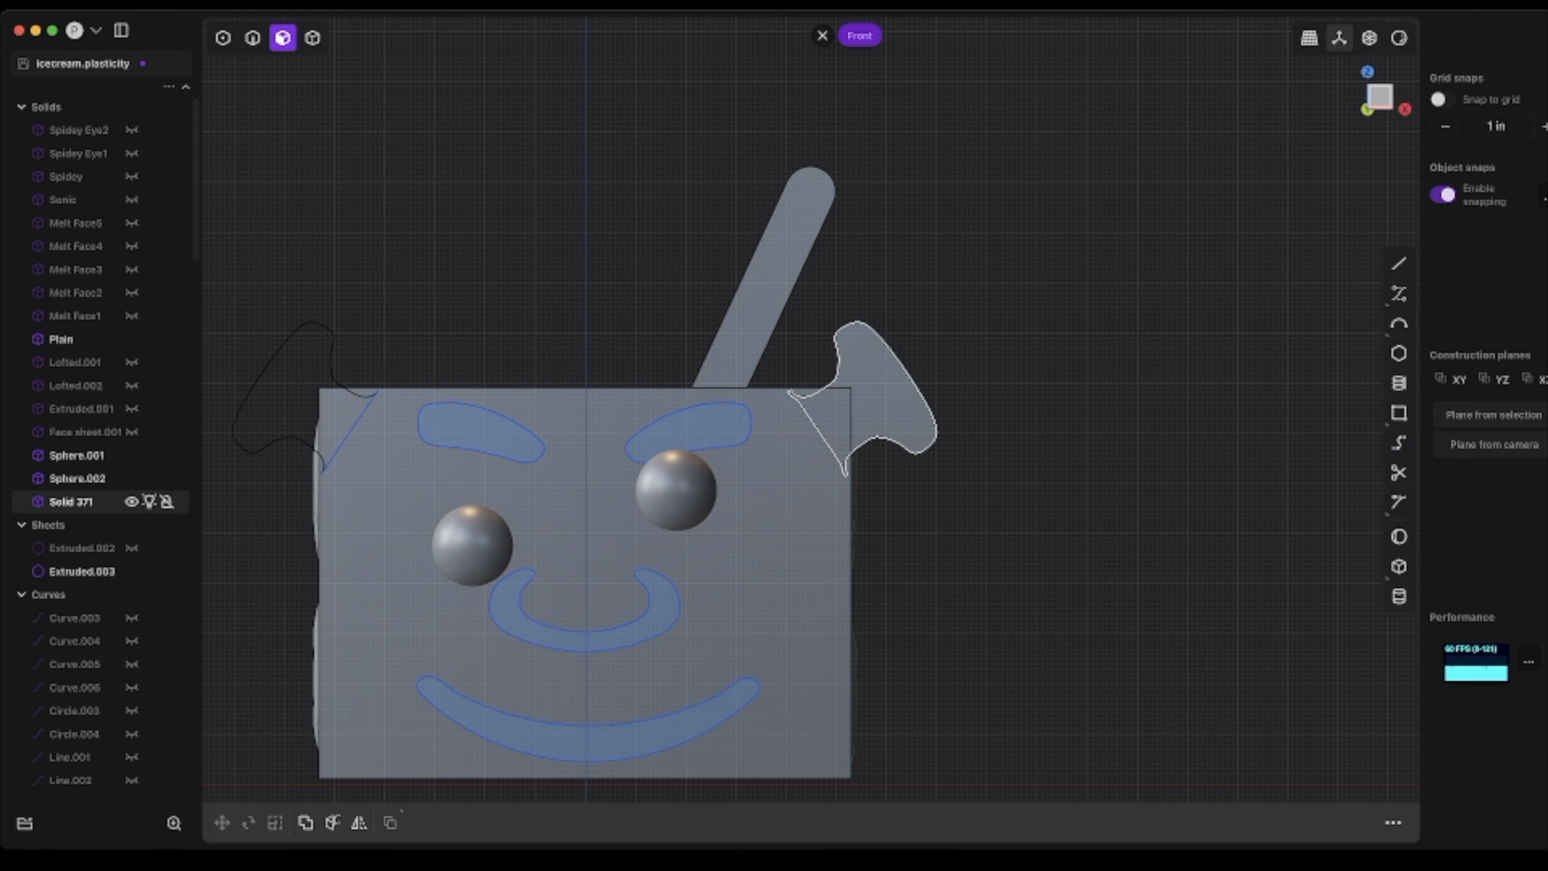
- Mirror the right ear solid Solid 371 across the X axis to make the left ear
left_click(72, 502)
key("alt+x")
key("x")
key("Return")
scroll(71, 571, "down", 20)
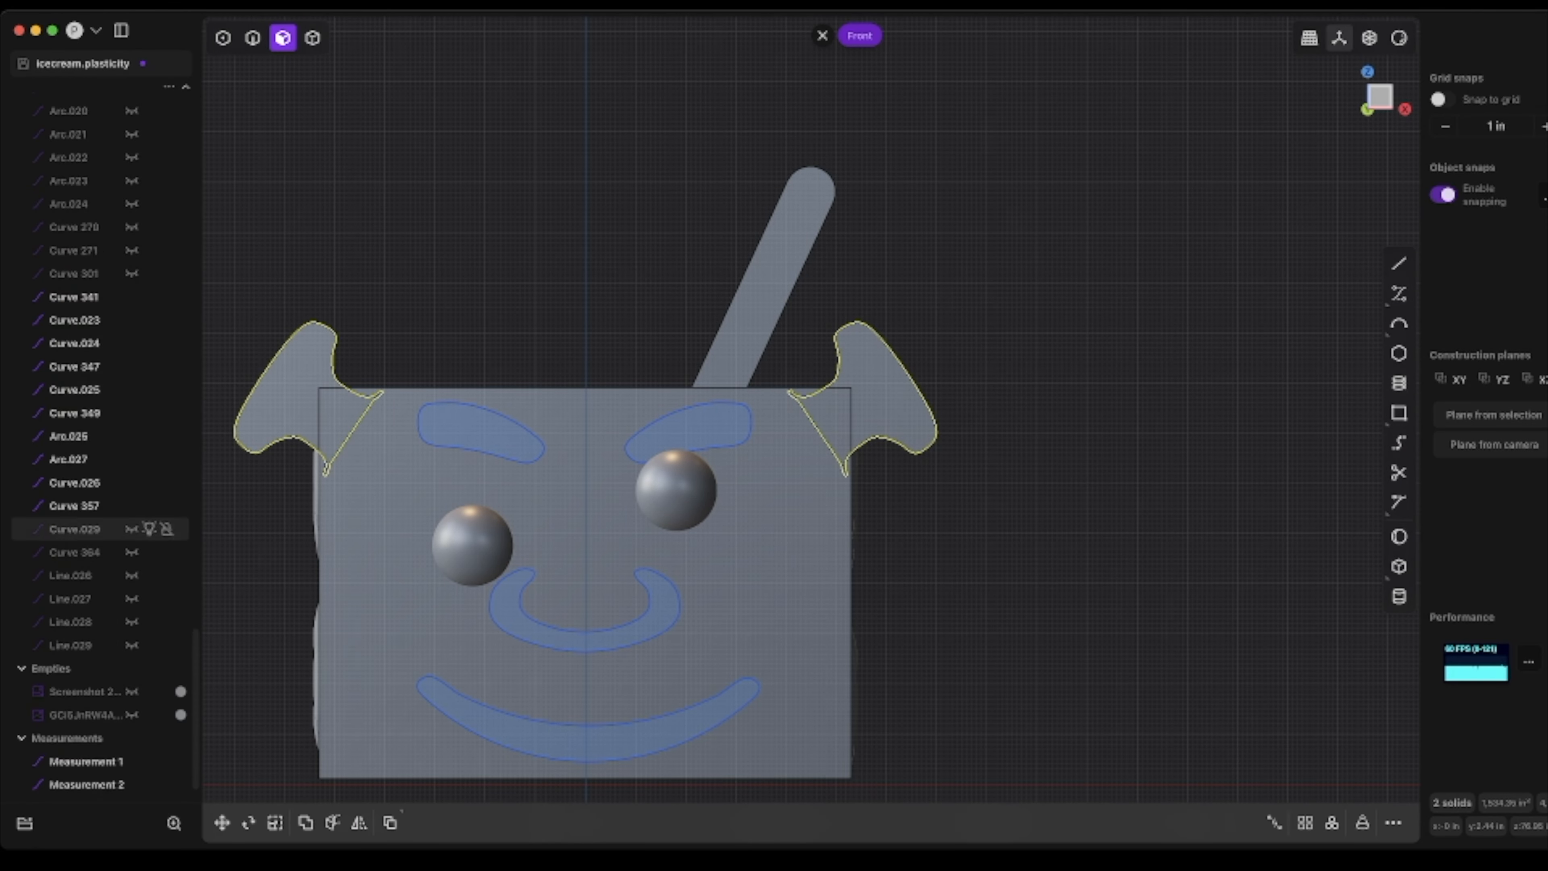
scroll(98, 527, "up", 20)
- Move the left ear solid slightly along the X axis to adjust its fit at the box's upper corner
left_click(98, 525)
key("g")
key("x")
key("Return")
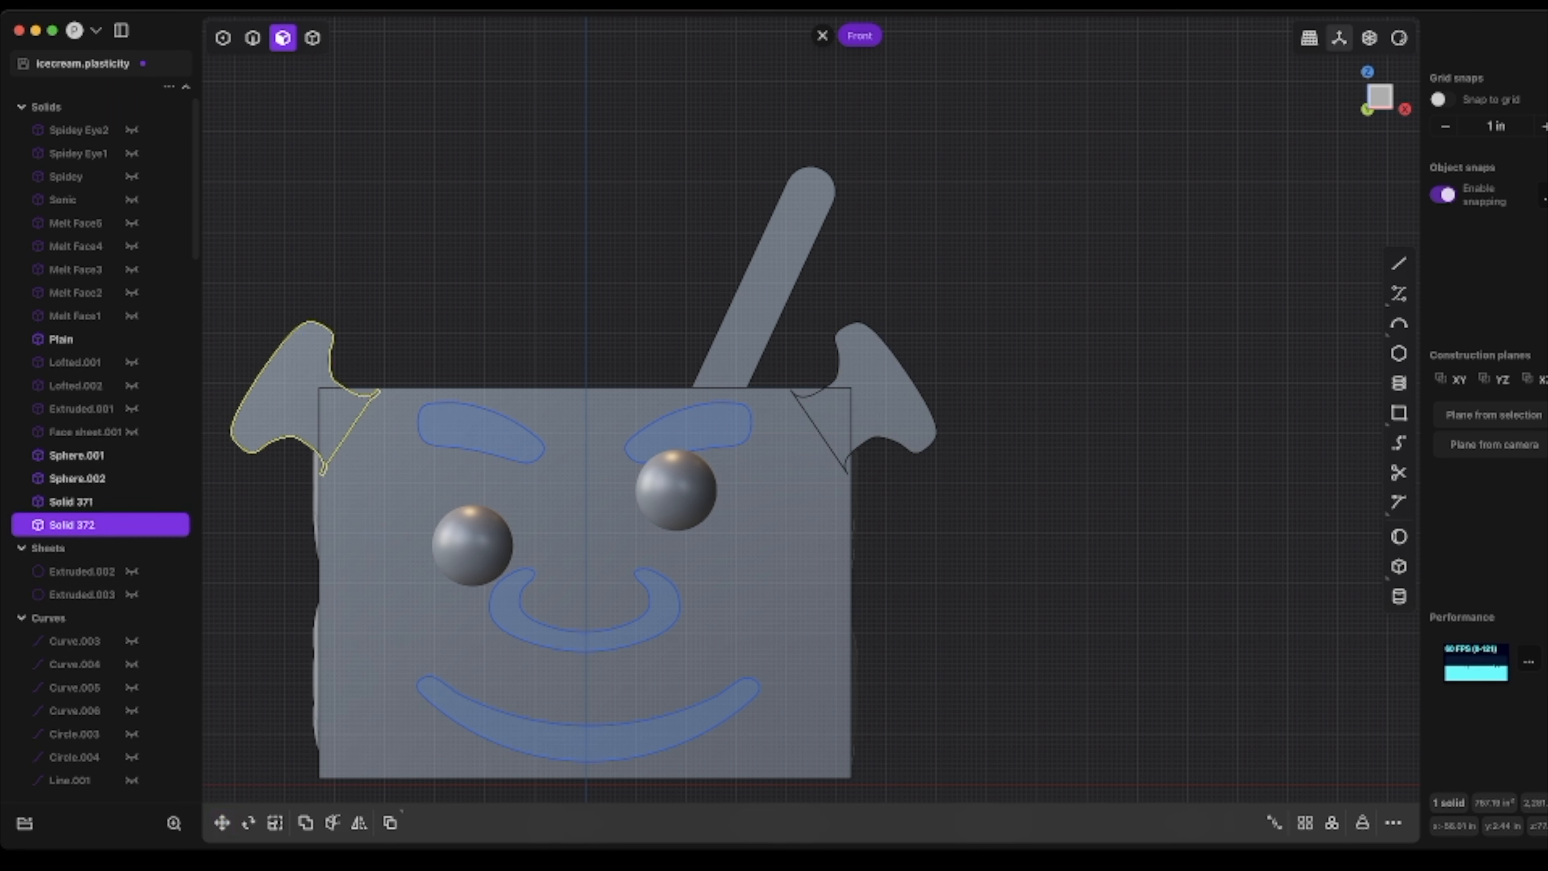
key("Escape")
key("4")
left_click(281, 390)
key("g")
key("Return")
key("Escape")
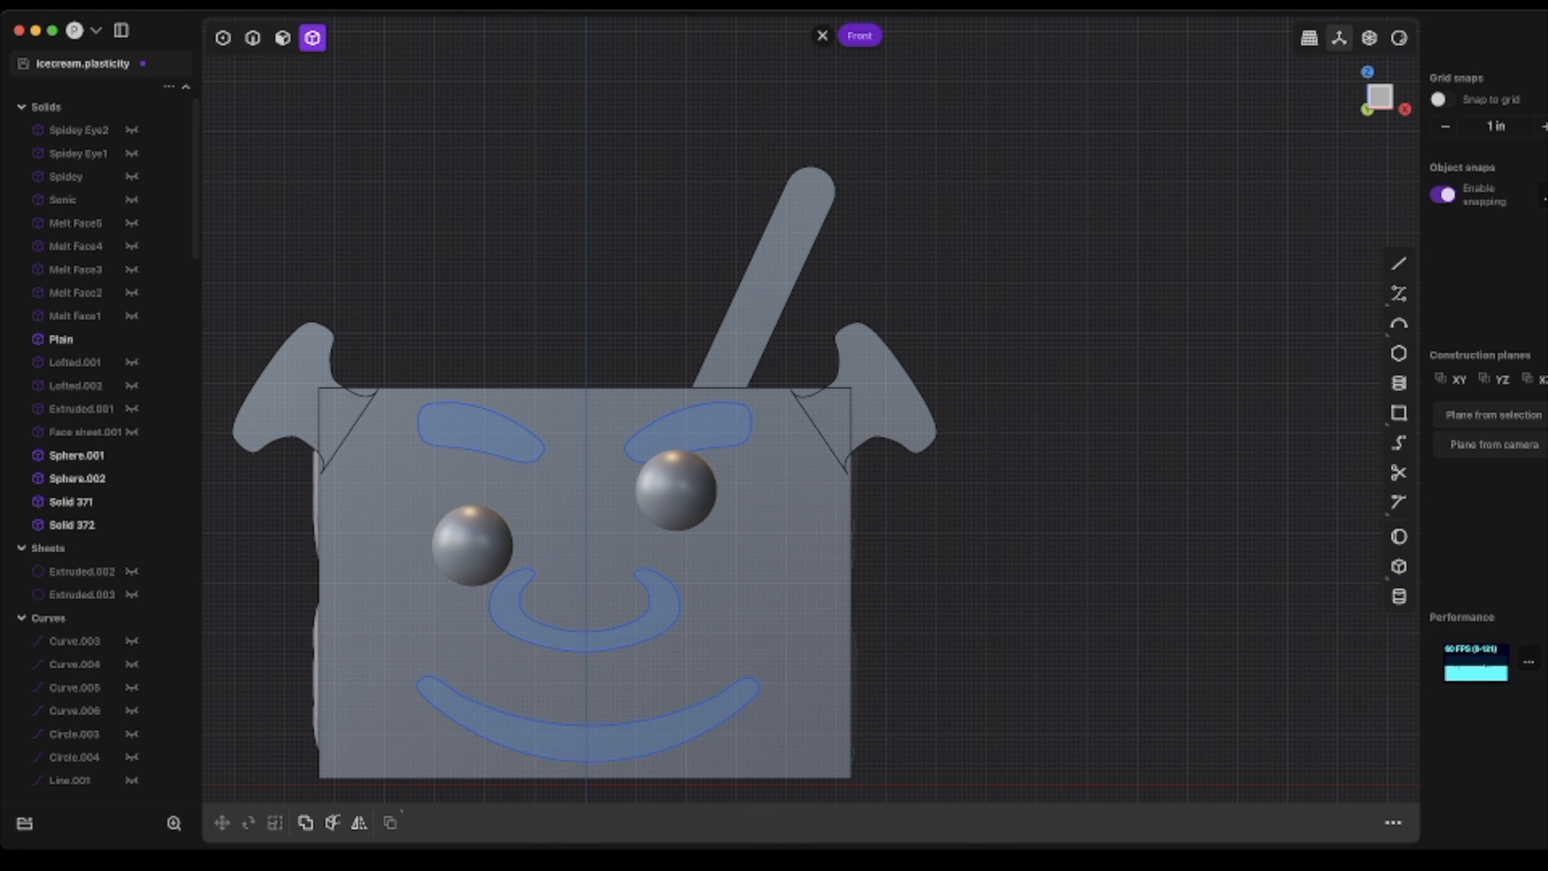
- Adjust the left ear's position along the X axis once more and save the file
left_click(281, 390)
key("g")
key("x")
key("Return")
key("Escape")
key("super+s")
- Extrude the nose region 2.173 in inward into the box's front wall
middle_click_drag(701, 488, 887, 568)
key("3")
left_click(755, 489)
key("e")
key("d")
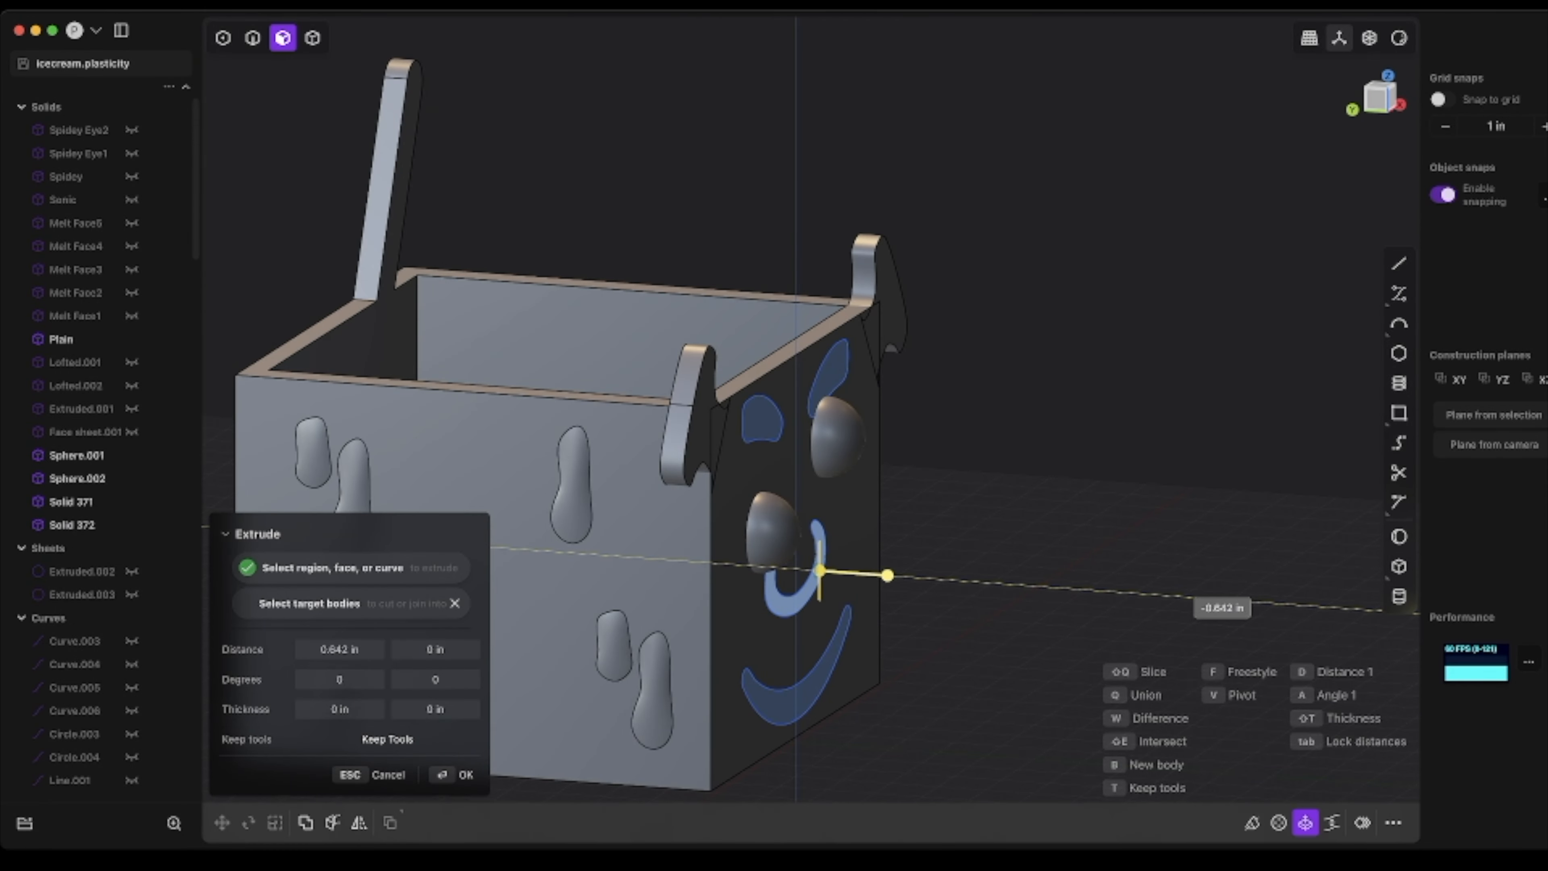
left_click(1219, 601)
middle_click_drag(1219, 600, 1255, 567)
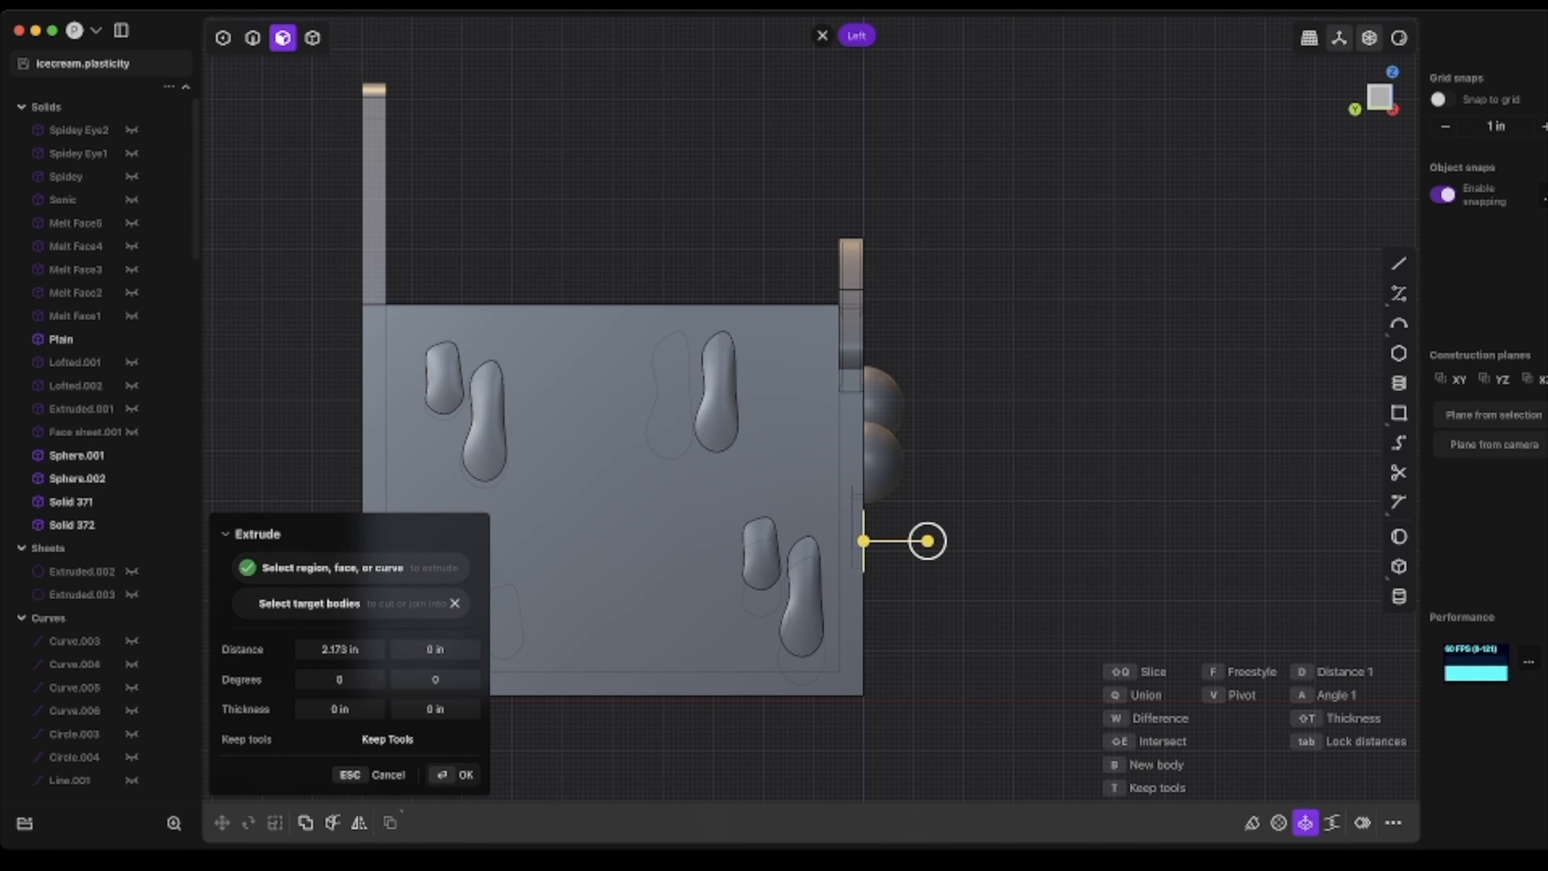
key("Return")
- Extrude the nose region outward from the box's front face as a second body
middle_click_drag(927, 541, 773, 579)
left_click(771, 576)
key("e")
key("Return")
- Extrude the mouth region inward into the box's front wall
middle_click_drag(719, 665, 832, 640)
left_click(832, 640)
key("e")
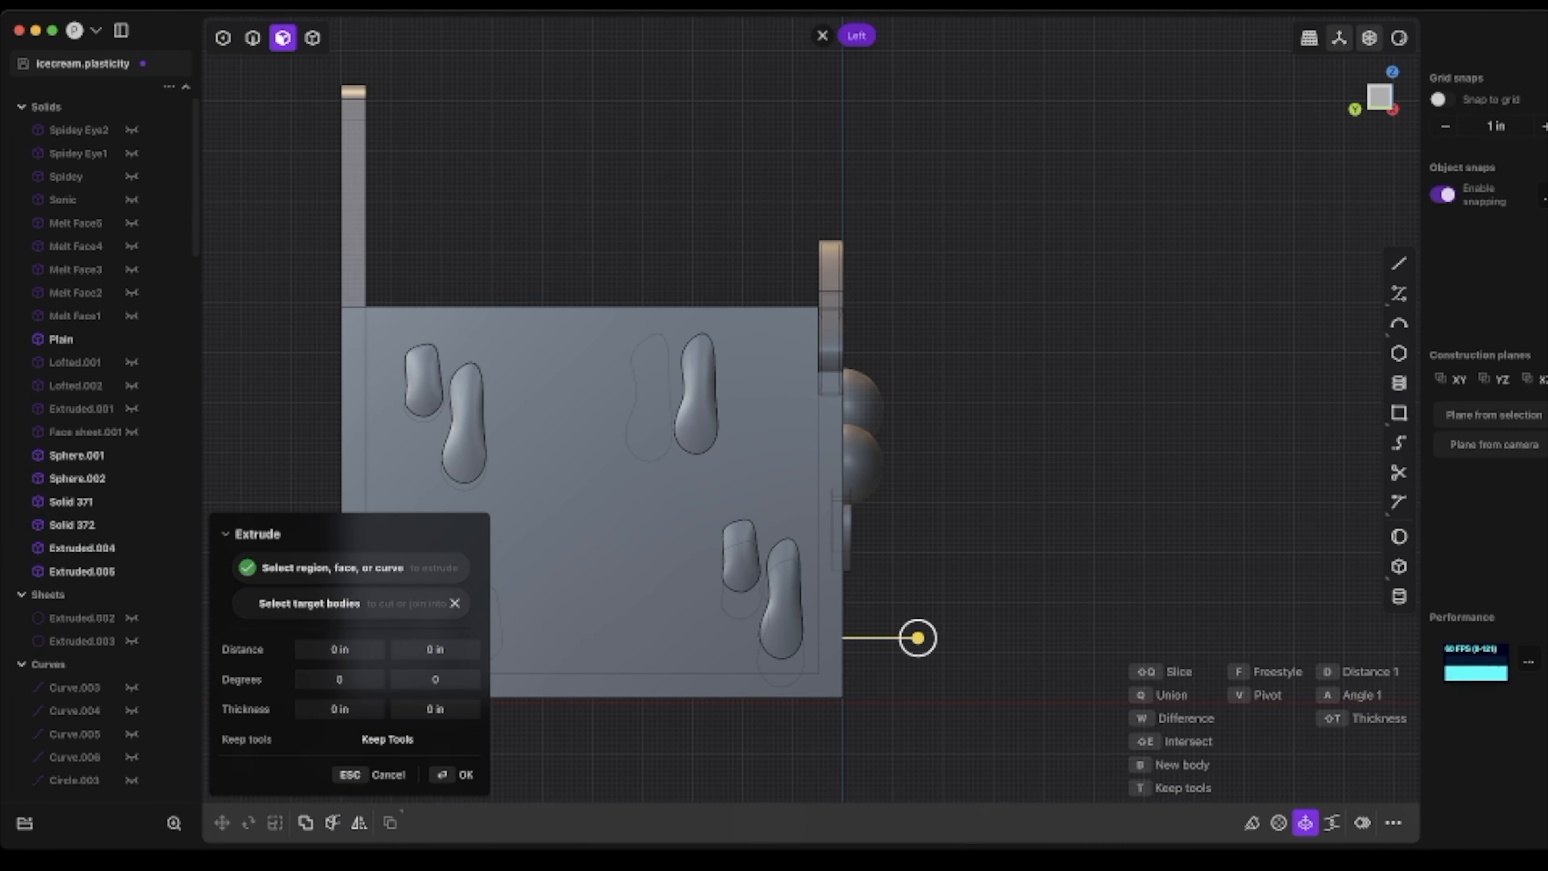
key("d")
left_click(1249, 640)
key("Return")
- Extrude the mouth region outward from the box's front face as a second body
middle_click_drag(975, 640, 792, 674)
left_click(792, 674)
key("e")
key("Return")
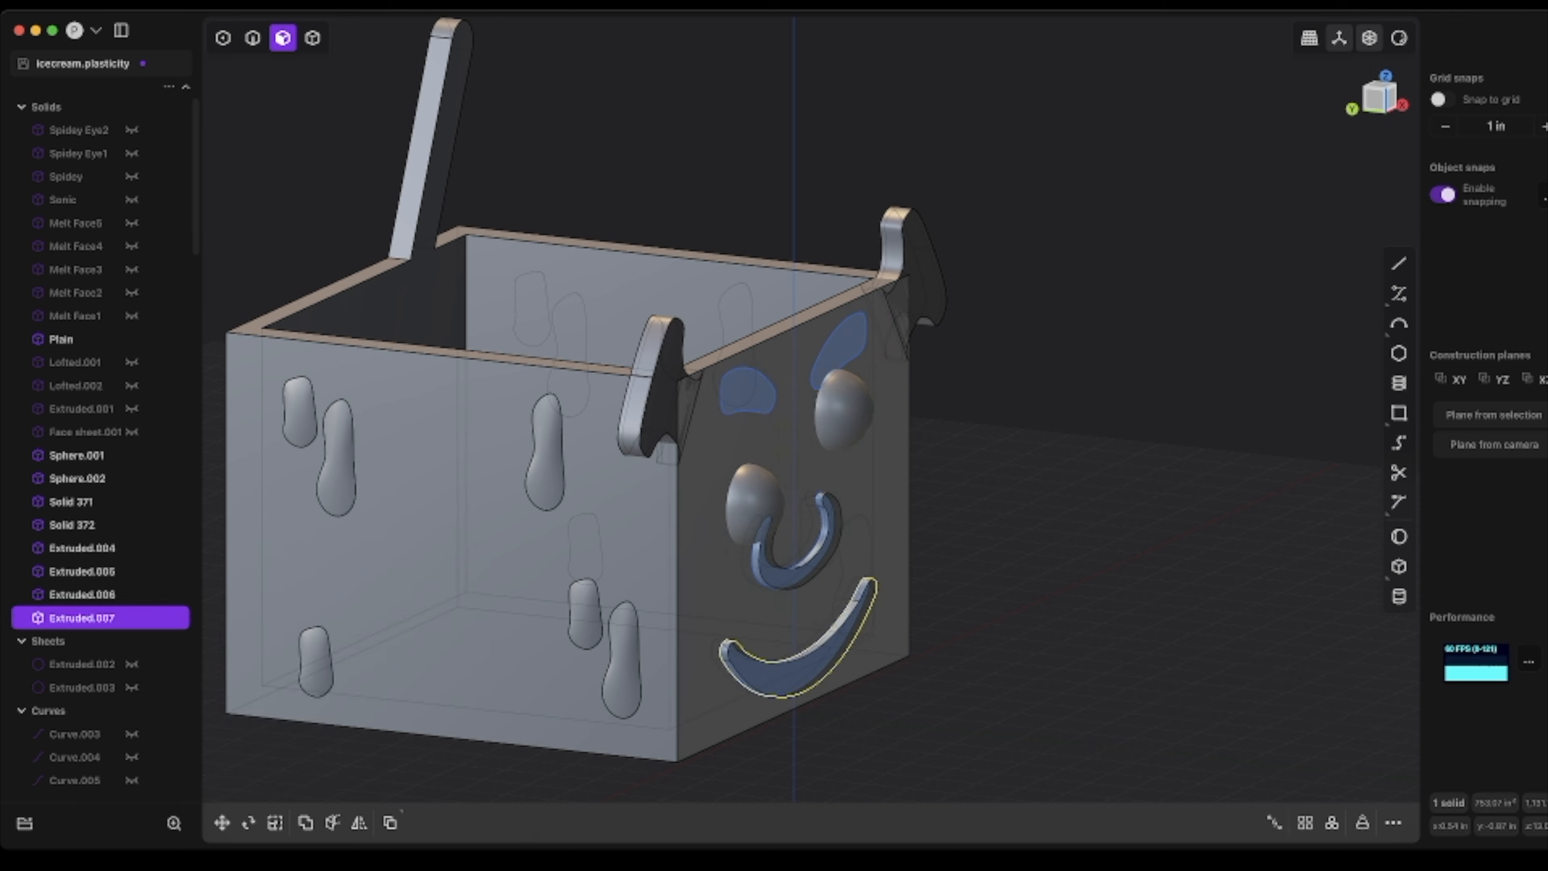
- Extrude the left and right eyebrow regions outward from the box's front face
left_click(749, 395)
key("e")
key("Return")
middle_click_drag(740, 399, 813, 425)
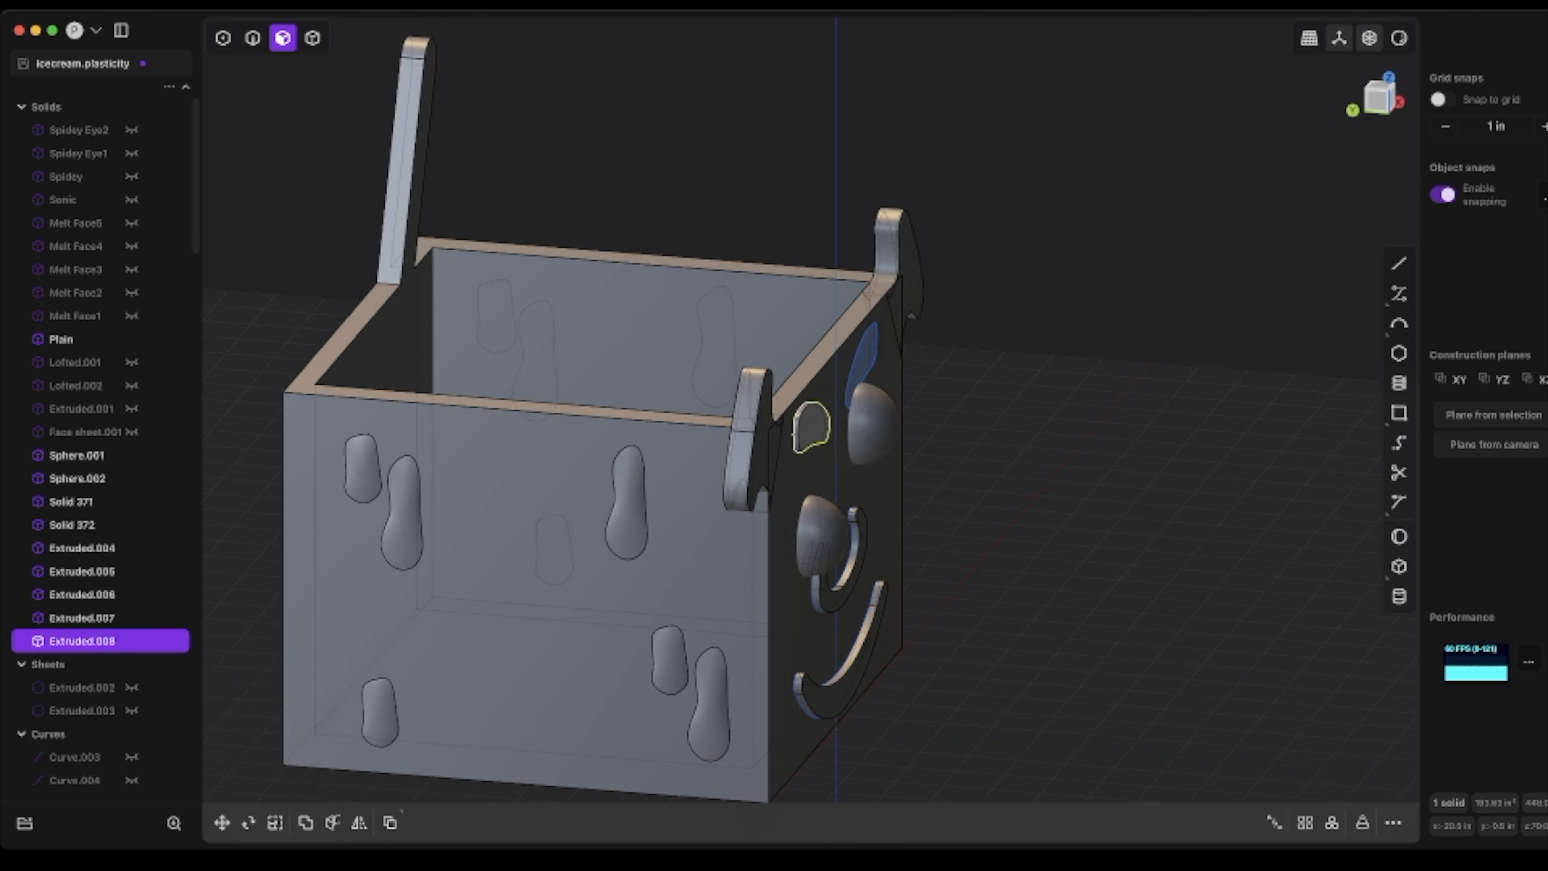
left_click(815, 427)
type("d1")
key("Return")
type("e")
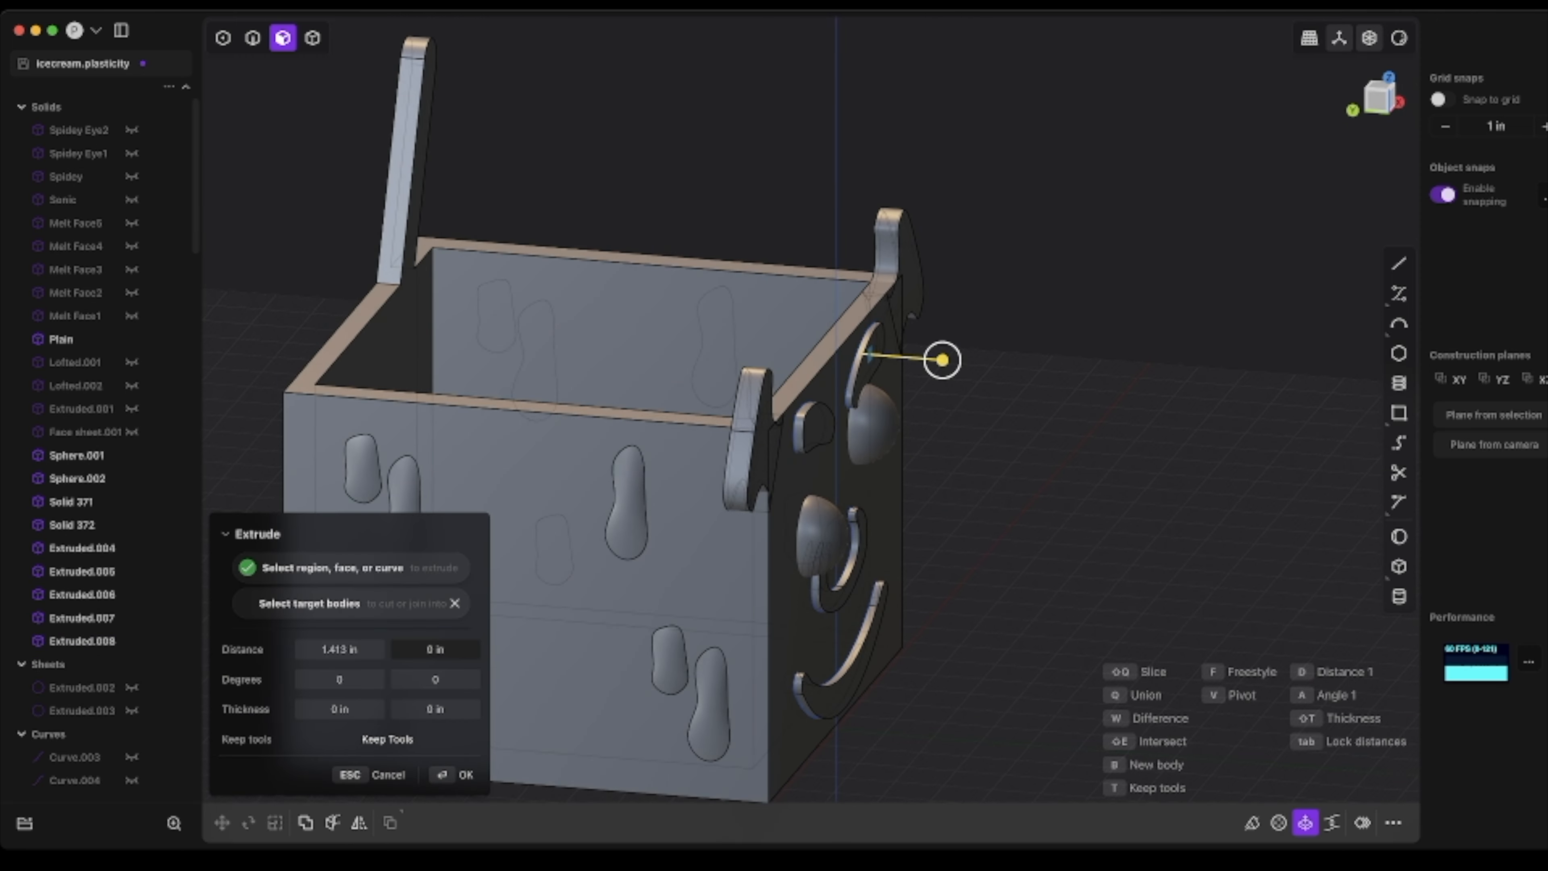
type("1")
key("Return")
middle_click_drag(853, 414, 765, 449)
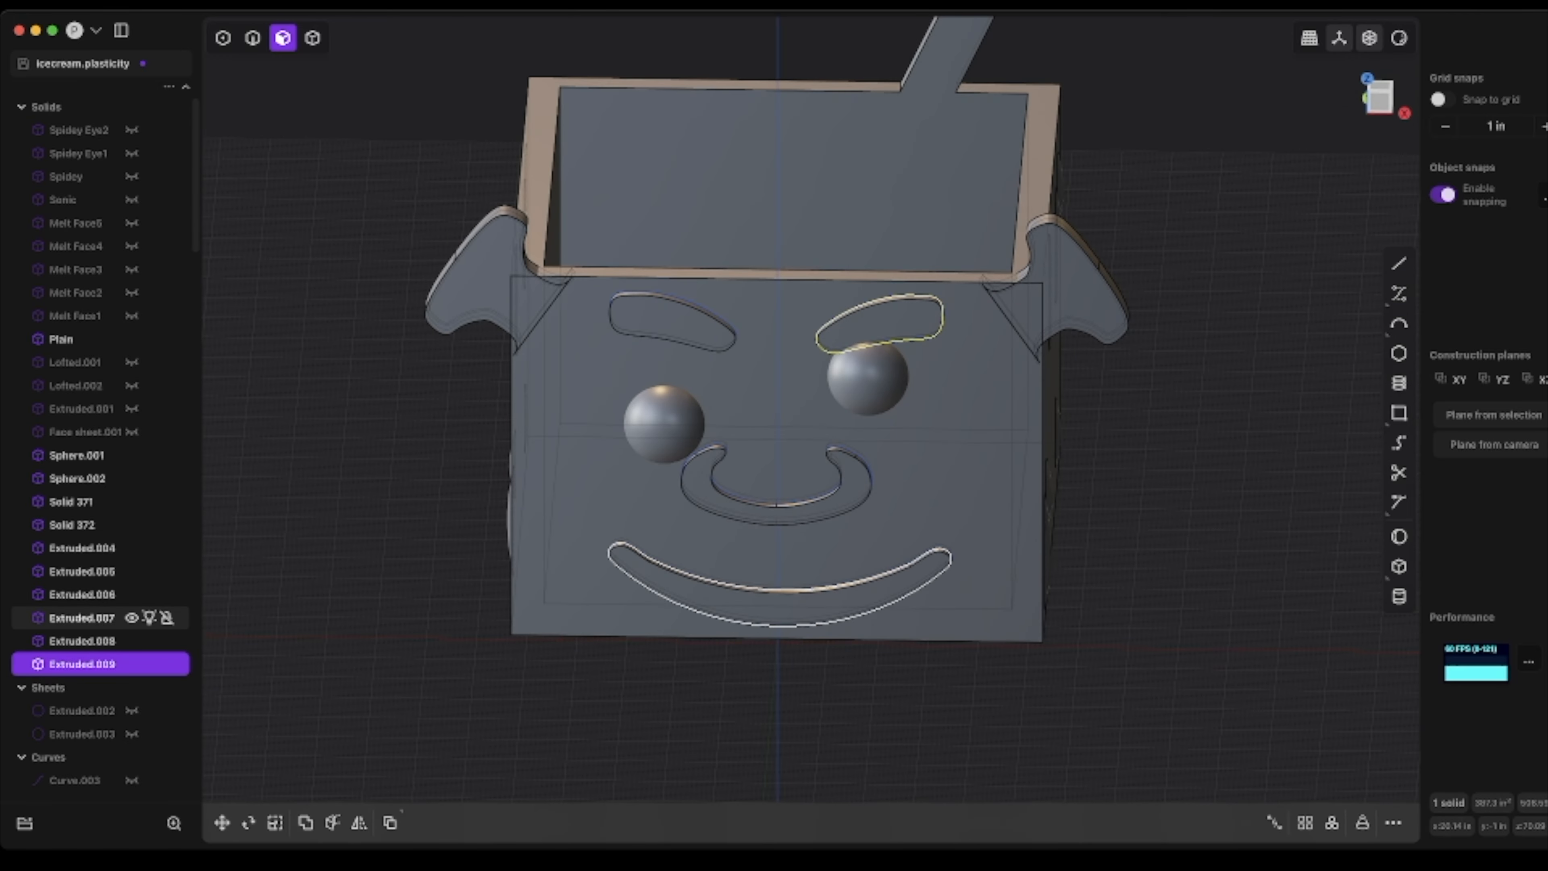
- Union the mouth's two extrusions, Extruded.006 and Extruded.007, into one solid
left_click(82, 616)
key("q")
key("q")
key("Return")
- Union the nose's two extrusions, Extruded.004 and Extruded.005, into one solid
left_click(82, 571)
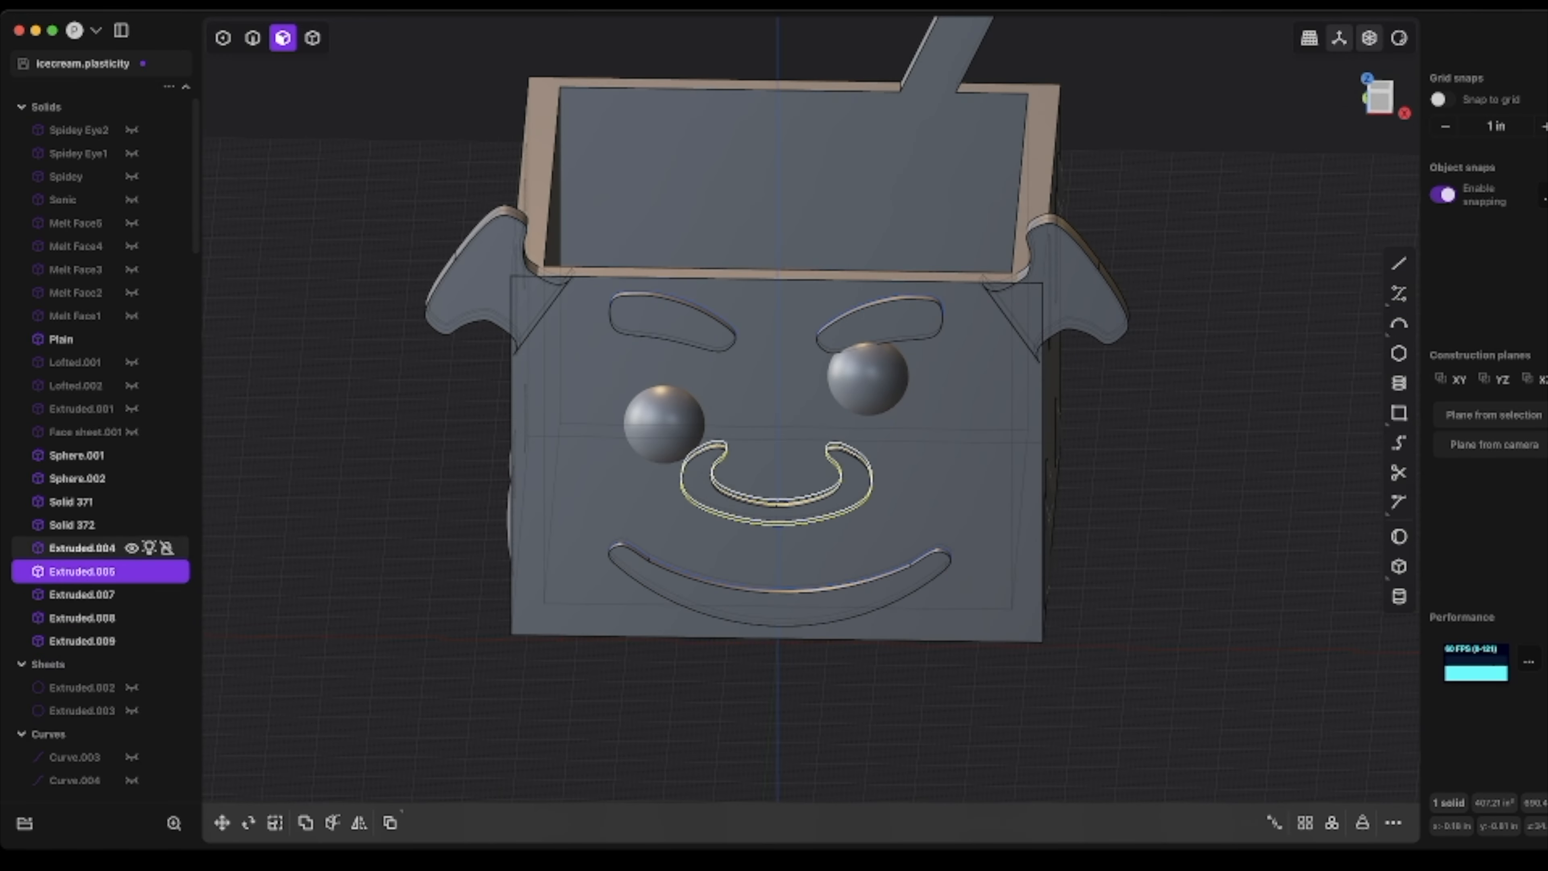
left_click(82, 548, "shift")
key("q")
key("Return")
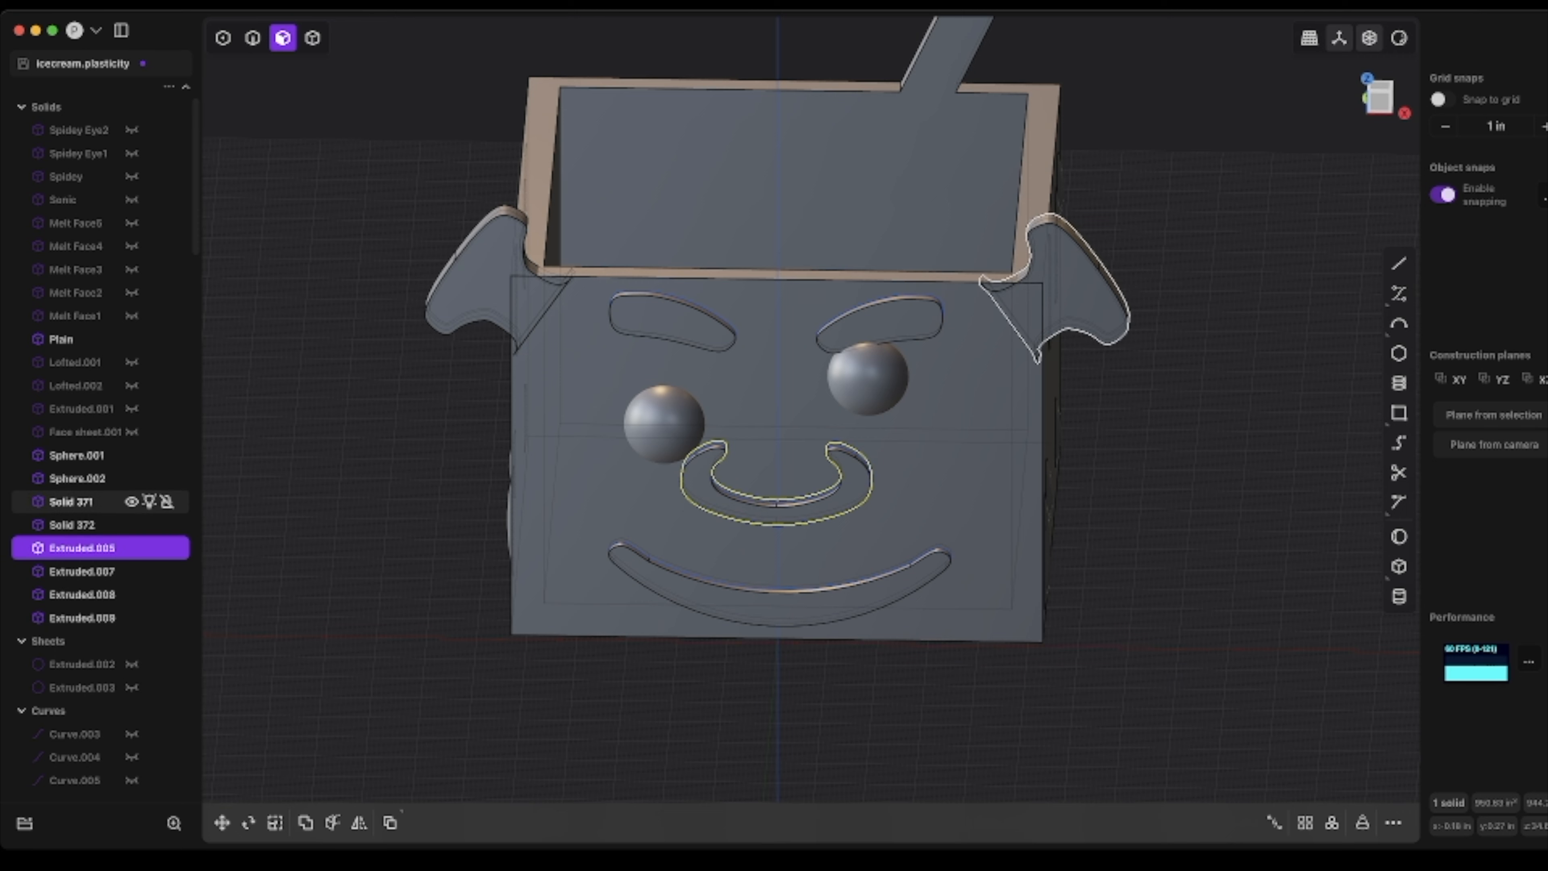
- Union the nose and mouth solids with the Plain solid
left_click(312, 38)
left_click(585, 378)
key("q")
left_click(780, 610)
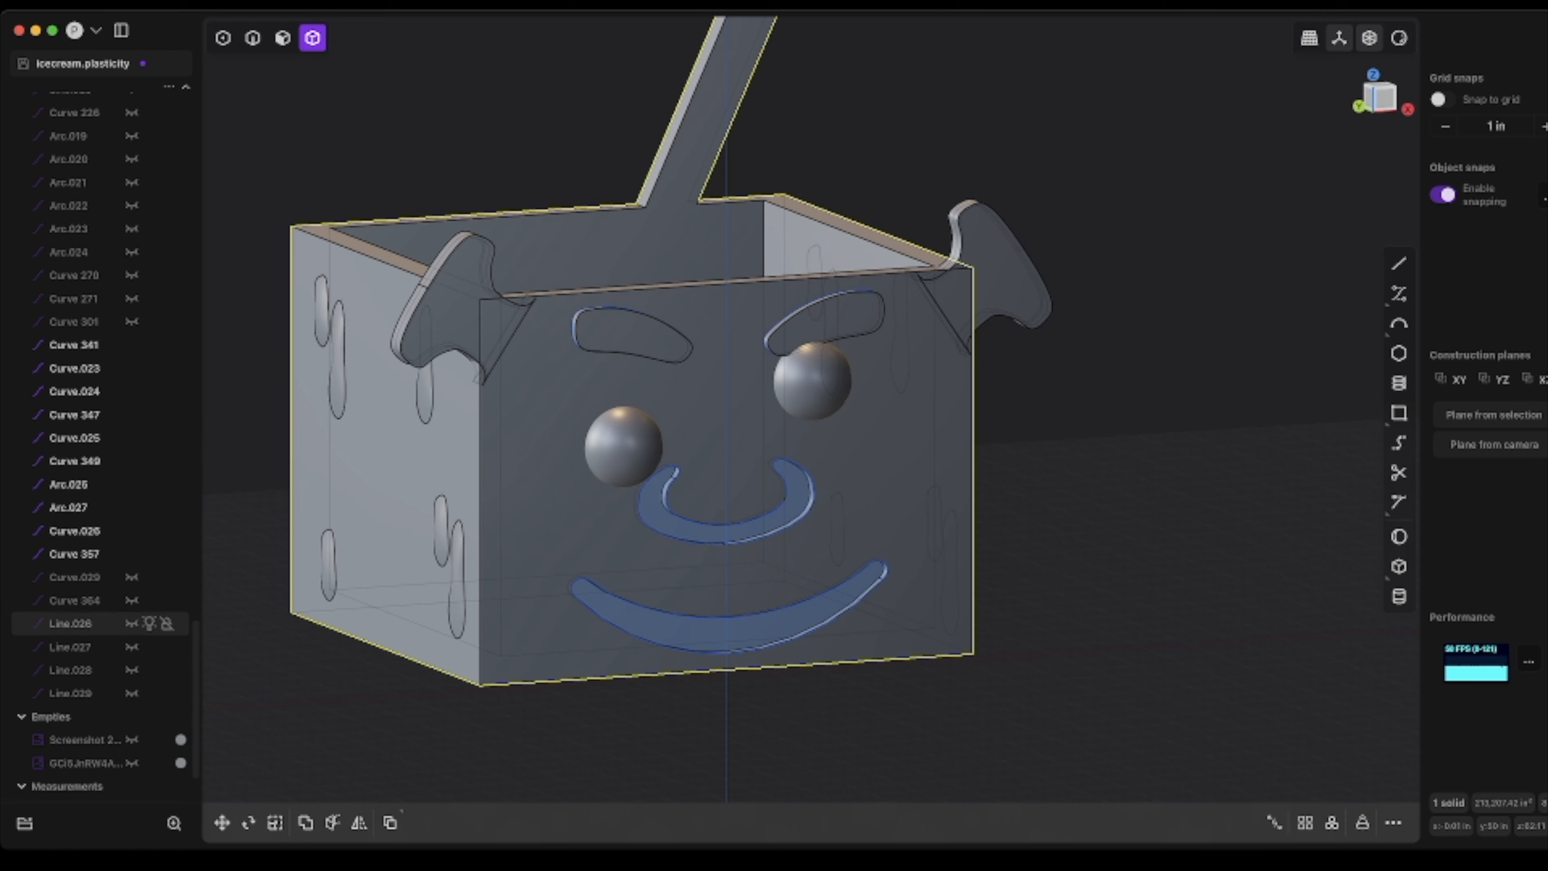
- Hide the ten visible outline curves of the face, from Curve 357 back to Curve 341
left_click(131, 553)
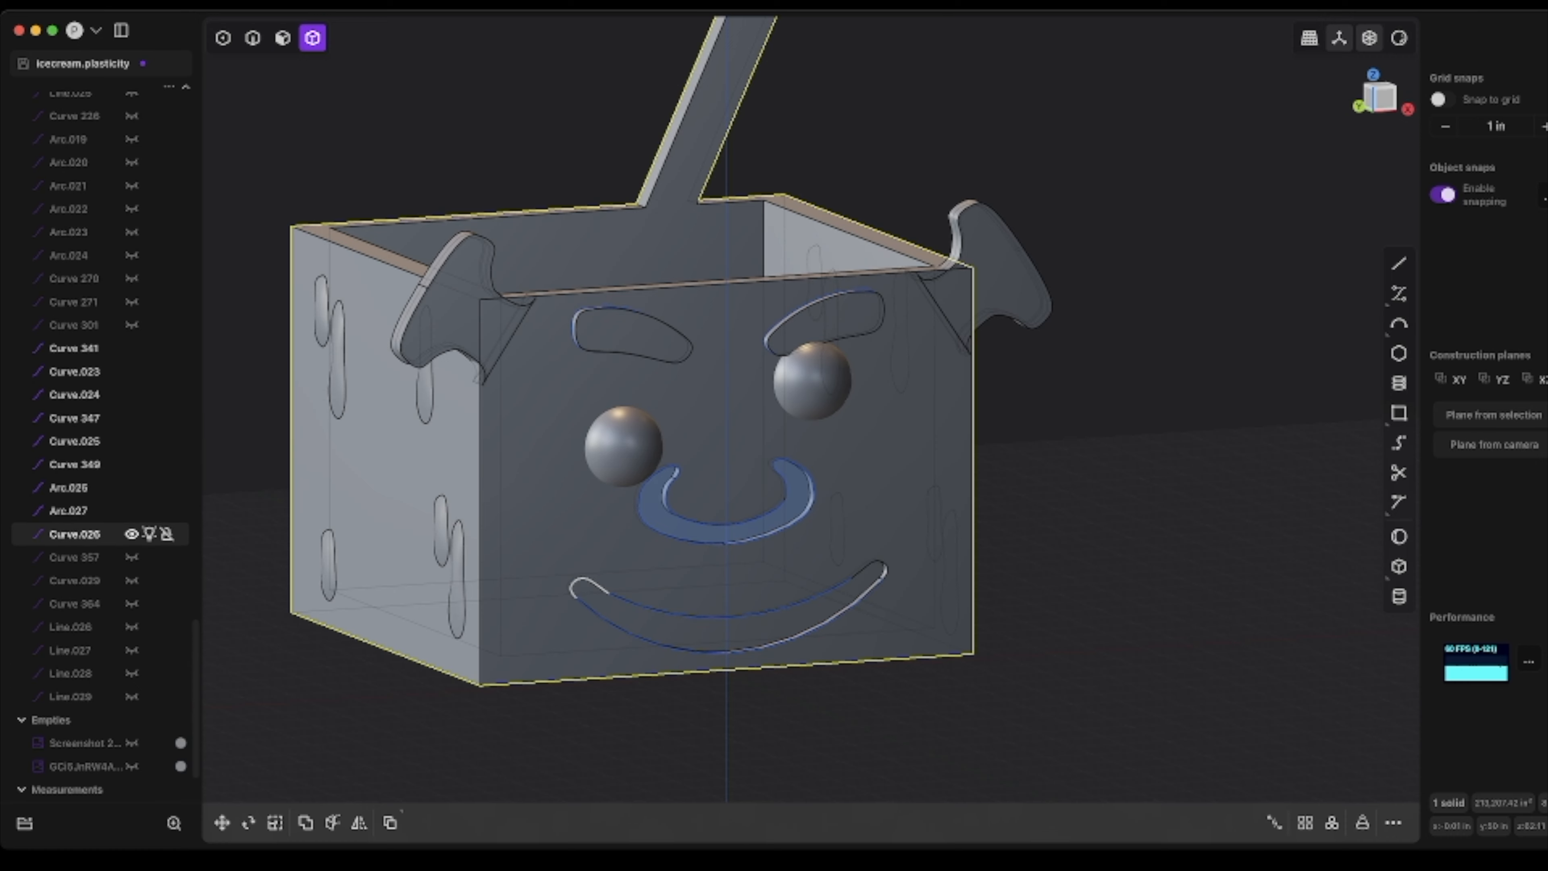
left_click(132, 532)
left_click(132, 509)
left_click(132, 488)
left_click(132, 464)
left_click(132, 441)
left_click(132, 417)
left_click(132, 394)
left_click(132, 372)
left_click(132, 348)
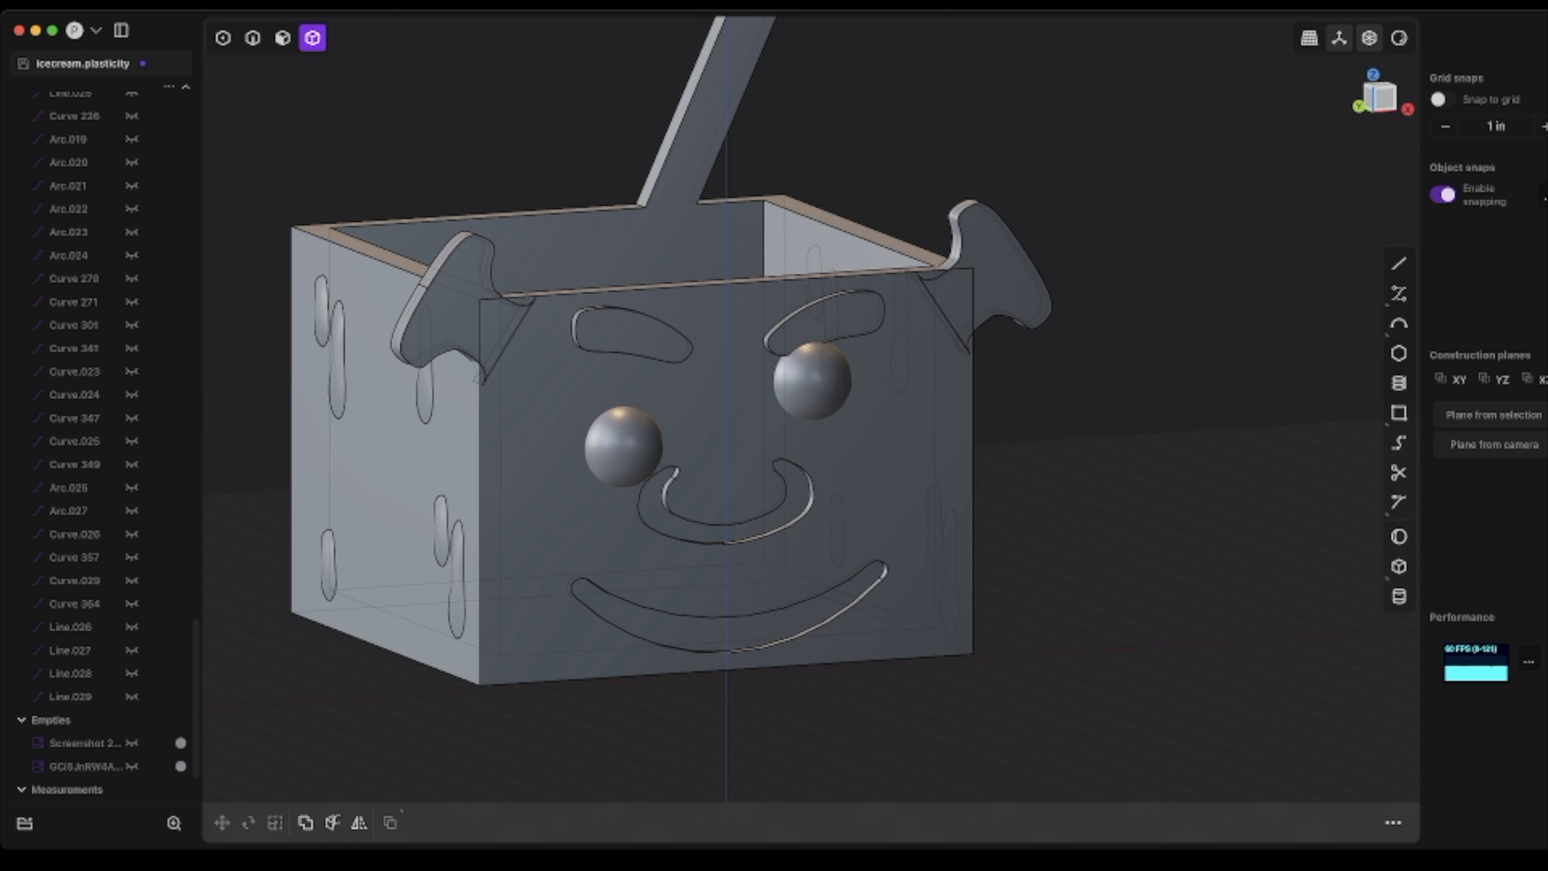
- Union both eyebrow solids with the Plain solid
middle_click_drag(811, 439, 743, 421)
key("q")
key("q")
left_click(902, 322)
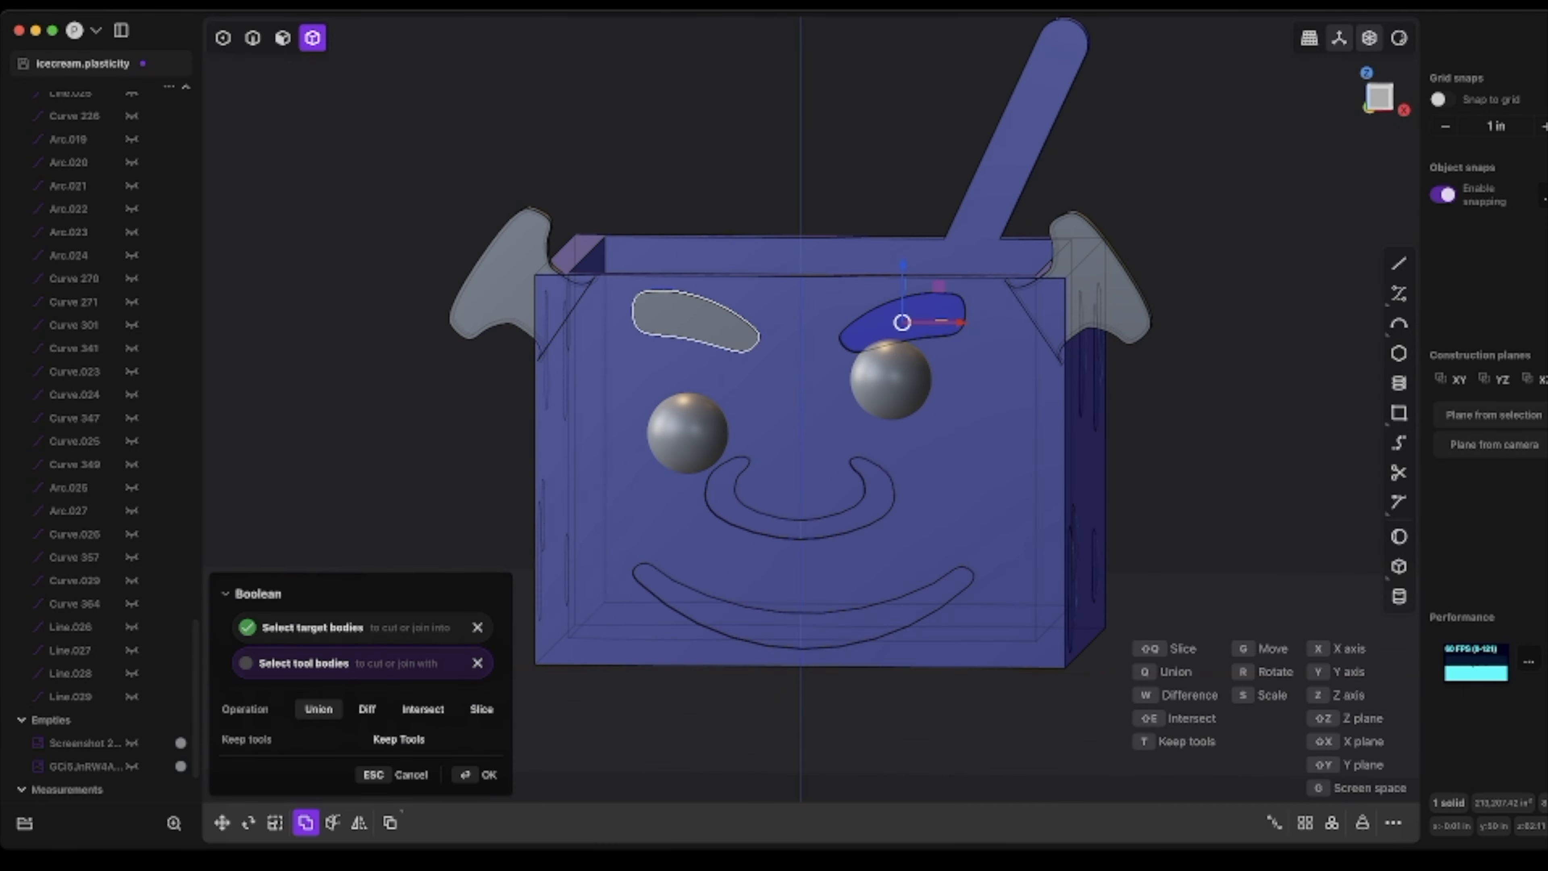
left_click(694, 323)
key("Return")
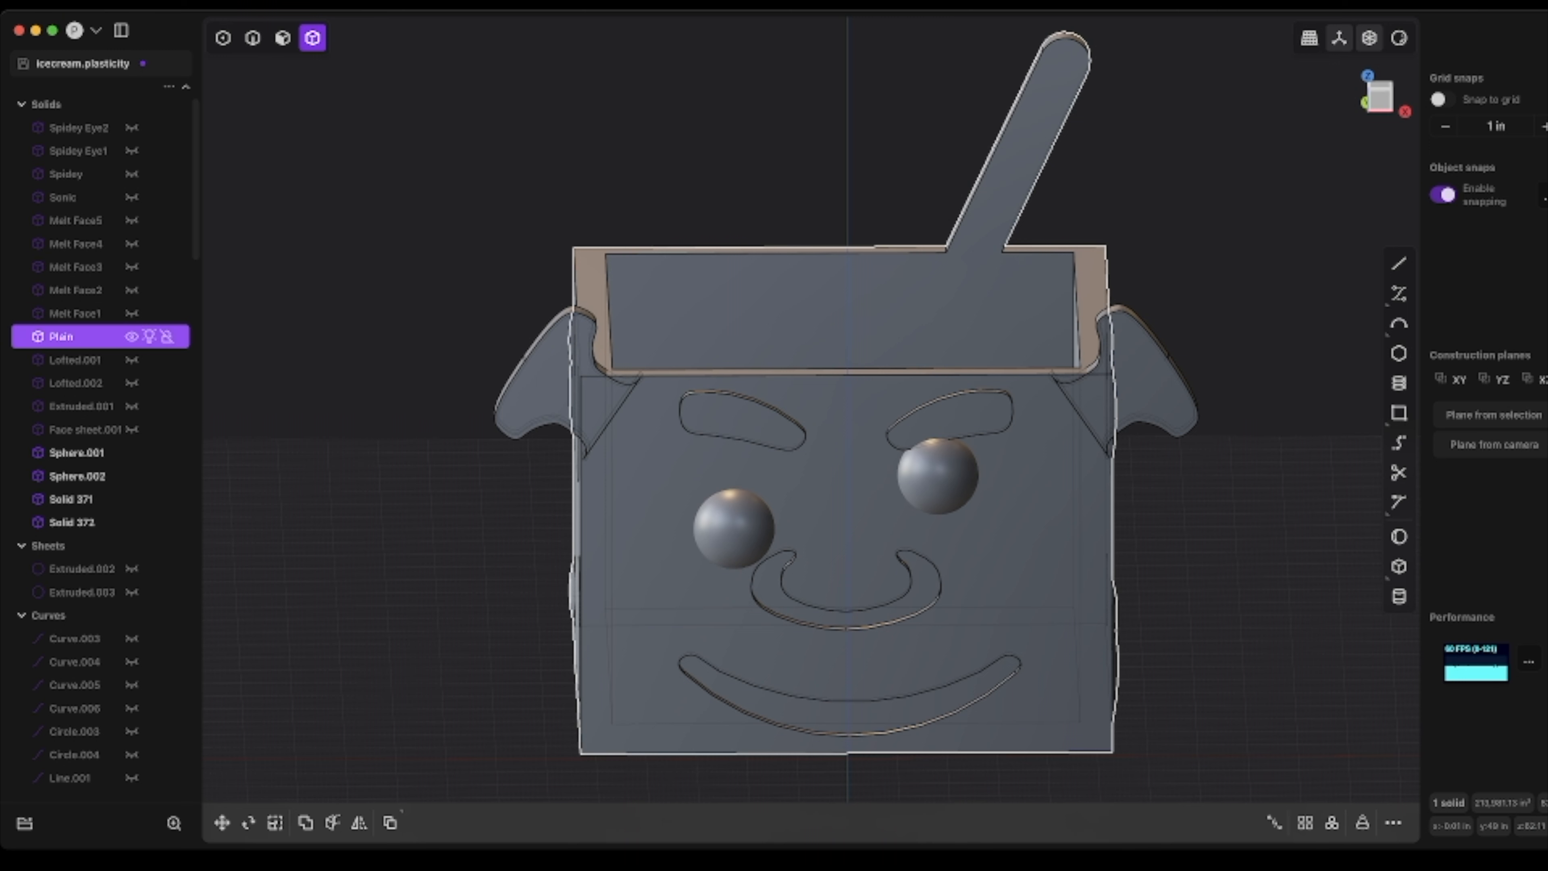
- Undo the unions of the eyebrows, nose and mouth with the Plain solid
key("super+z")
key("super+z")
key("super+z")
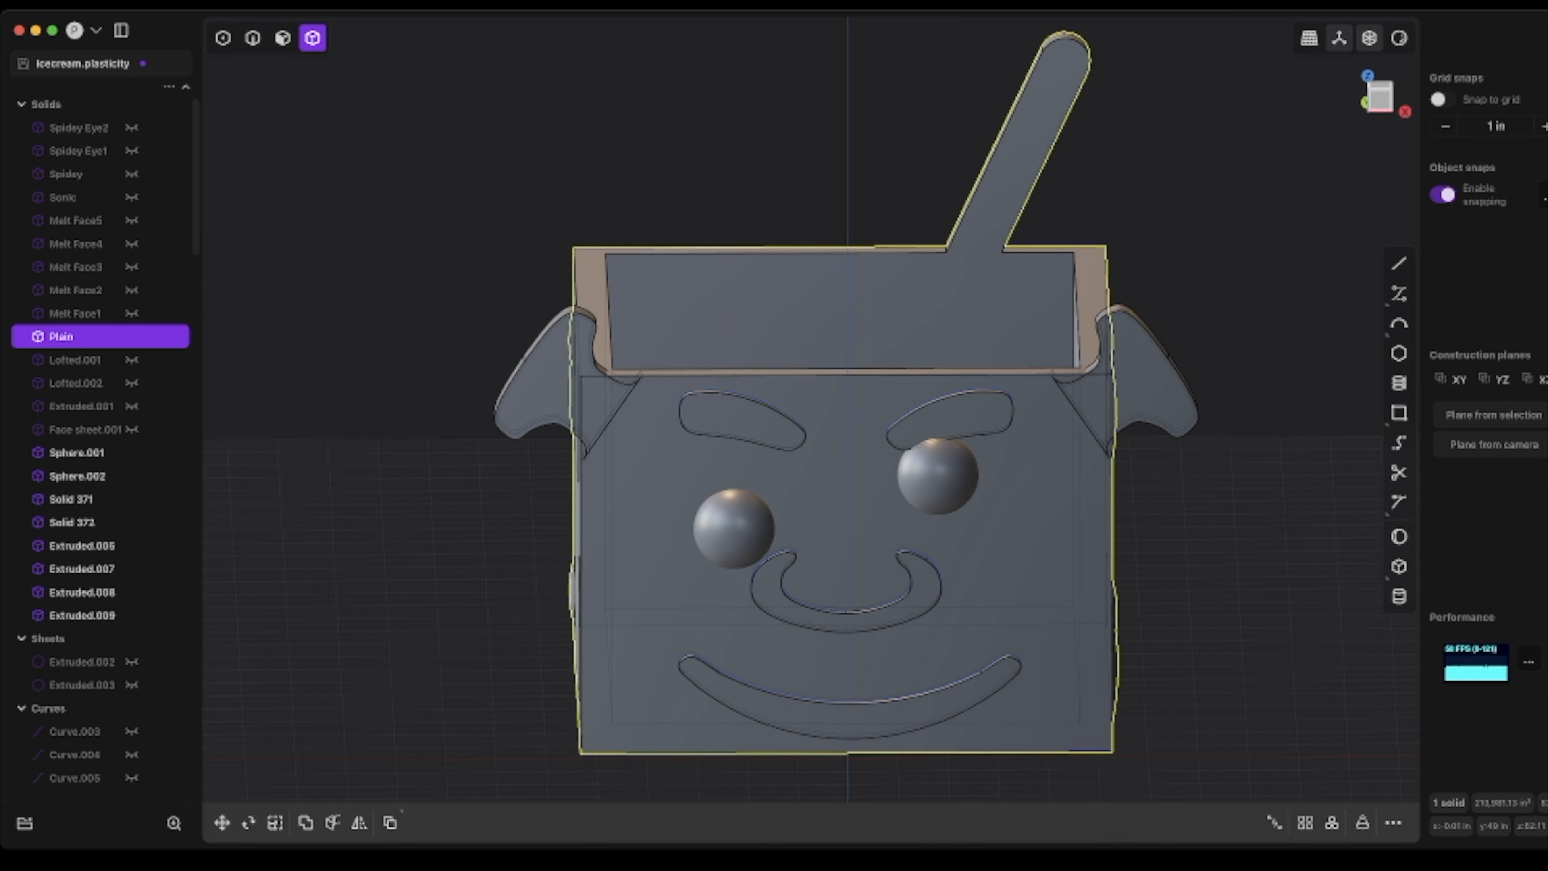
- Duplicate the Plain solid in place and hide the copy
left_click(132, 337)
left_click(132, 336)
key("shift+d")
key("Return")
left_click(131, 638)
- Join the mouth and nose solids to the visible Plain solid with a Boolean union
left_click(61, 337)
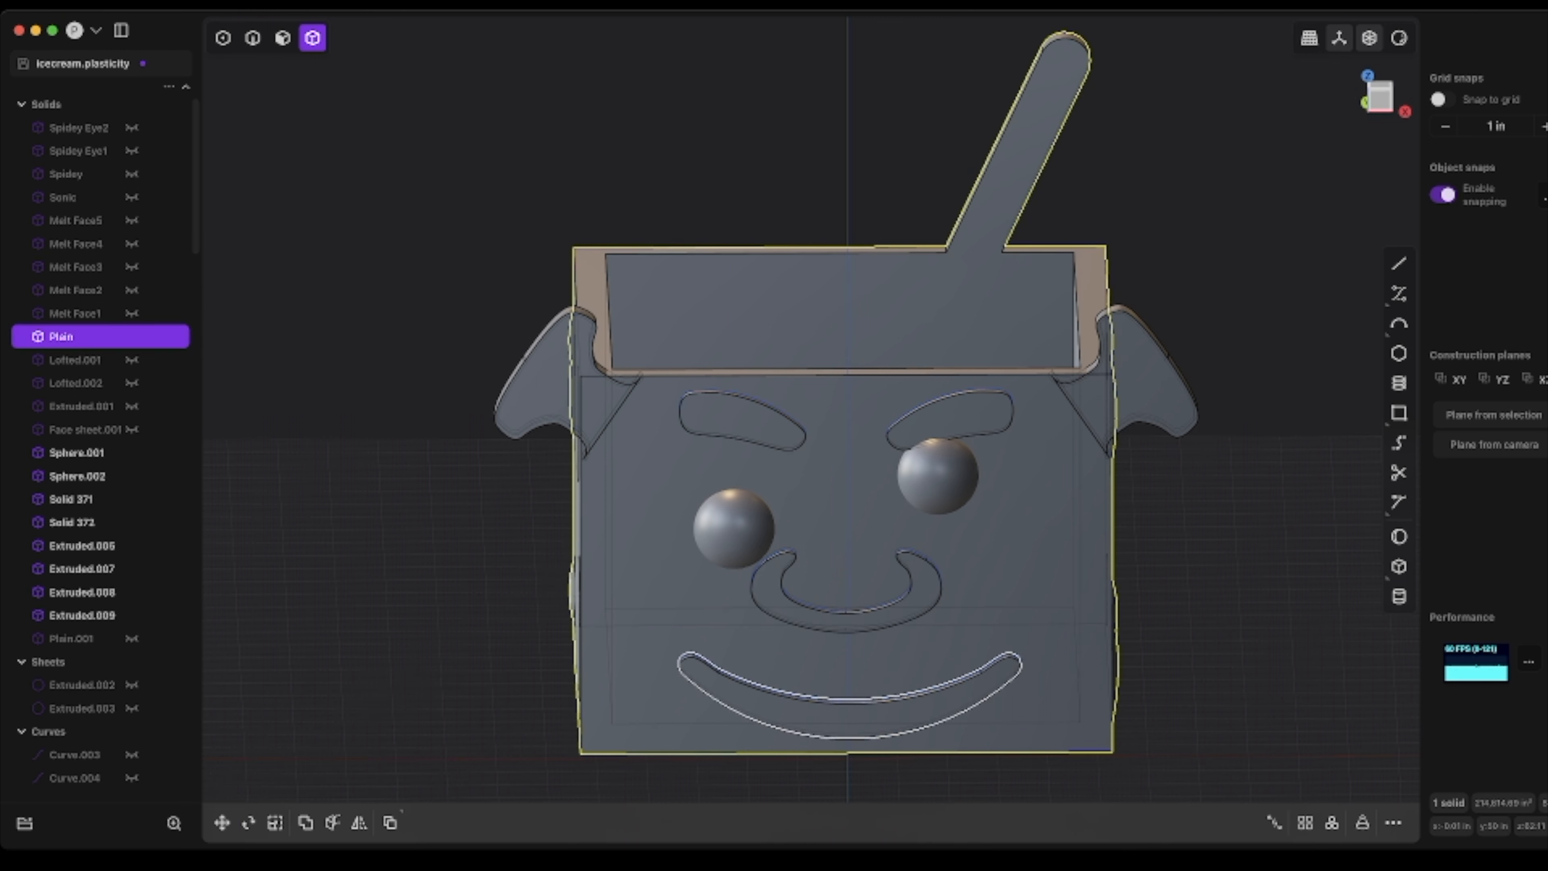
key("q")
left_click(849, 719)
key("Return")
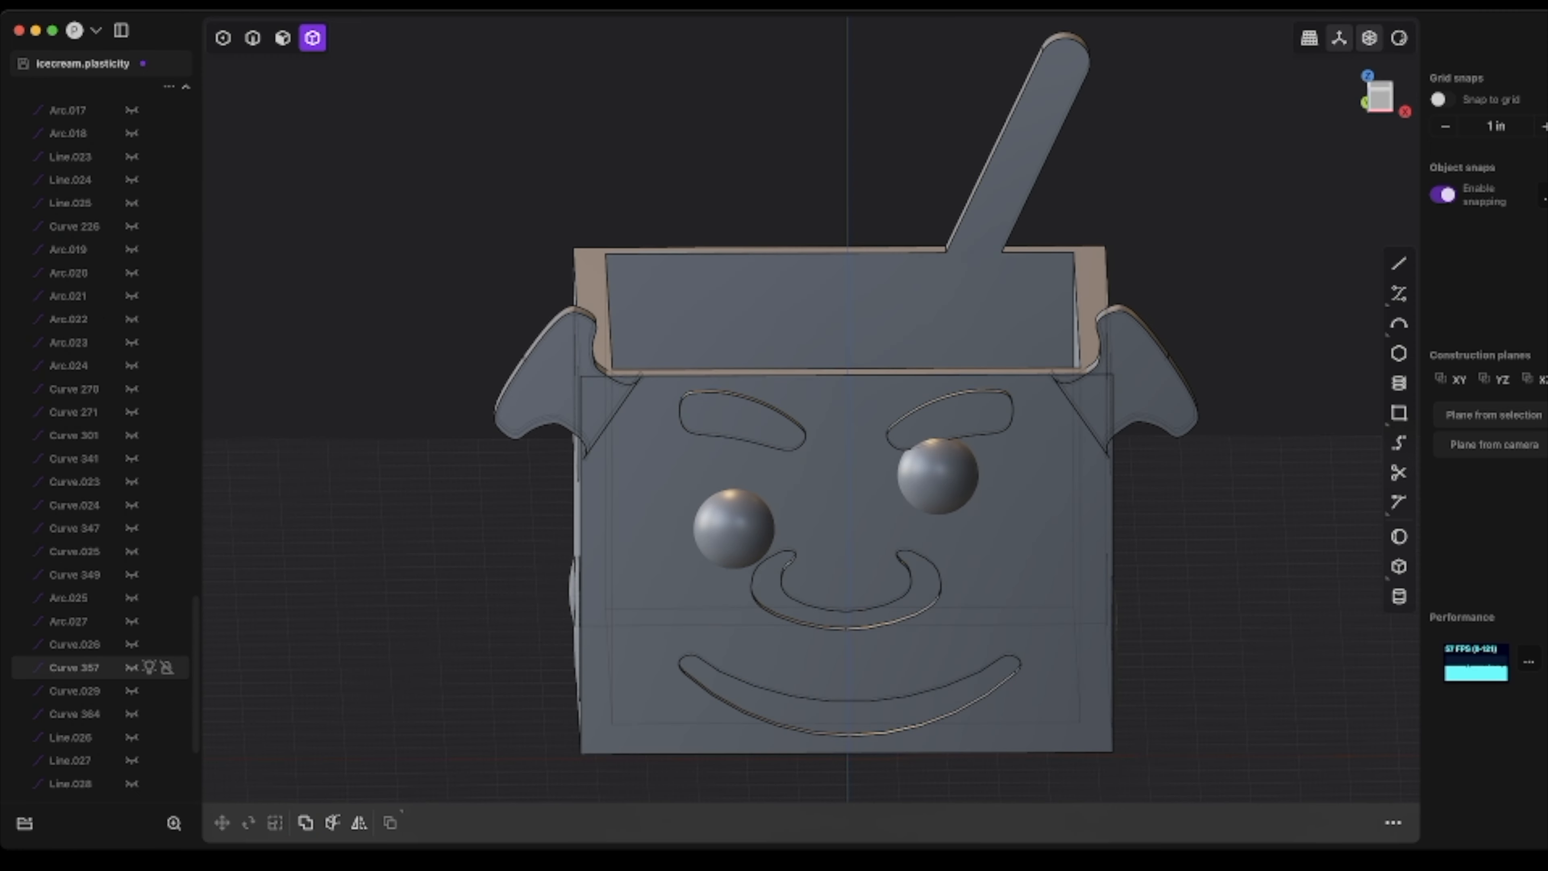
- Union both eyebrows and both ears with the Plain solid
left_click(60, 339)
key("q")
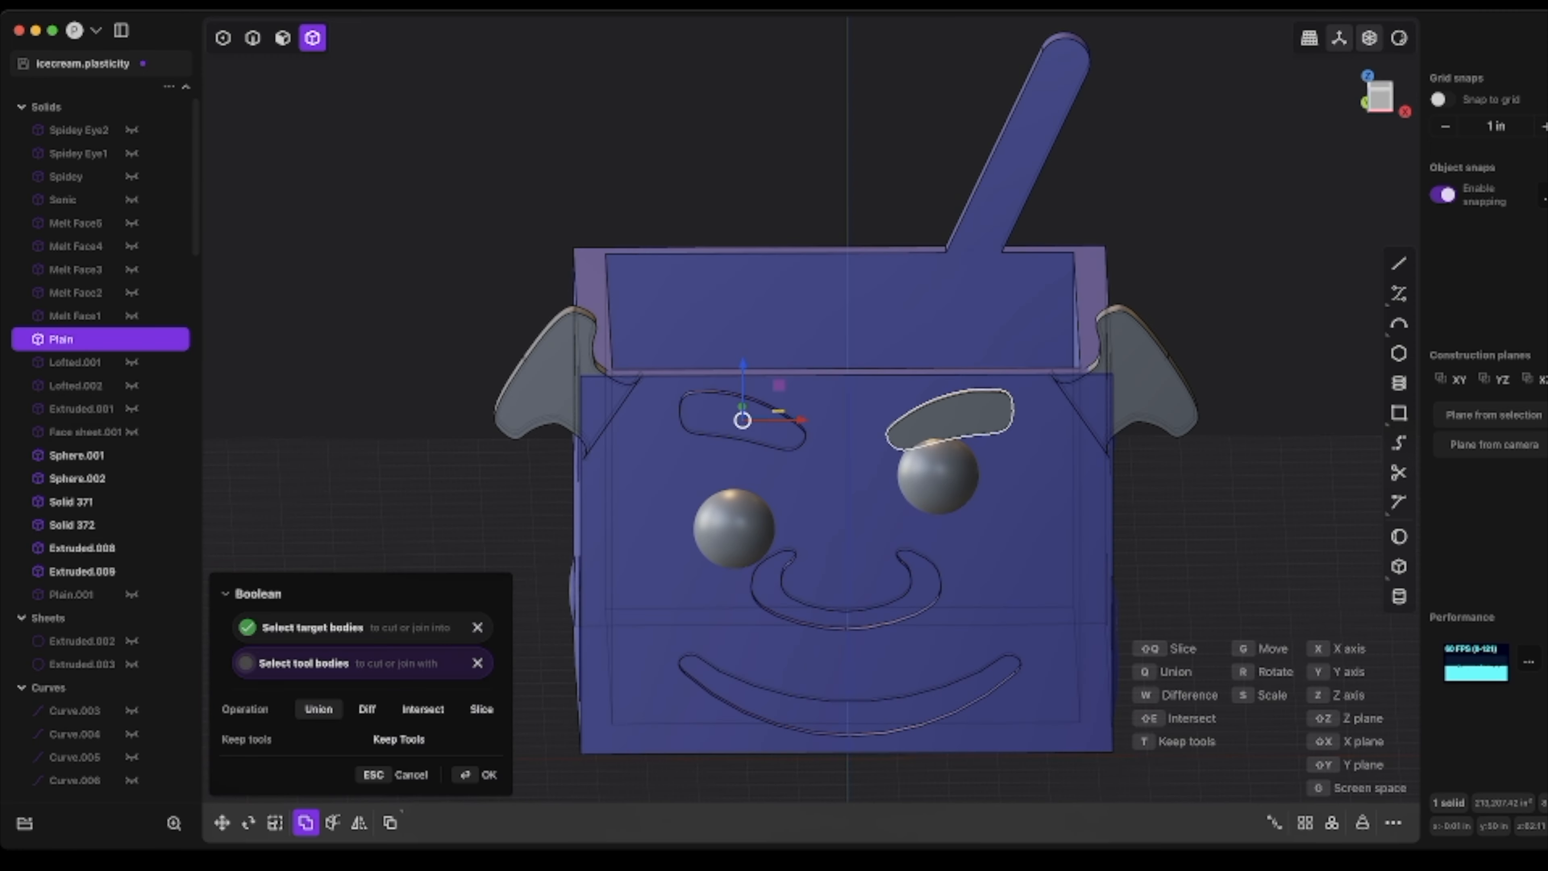
left_click(950, 418)
left_click(1150, 379)
left_click(544, 378)
left_click(477, 775)
- Run Delete Redundant Topology on the merged Plain solid
middle_click_drag(731, 488, 786, 464)
key("KP_1")
type("fdel")
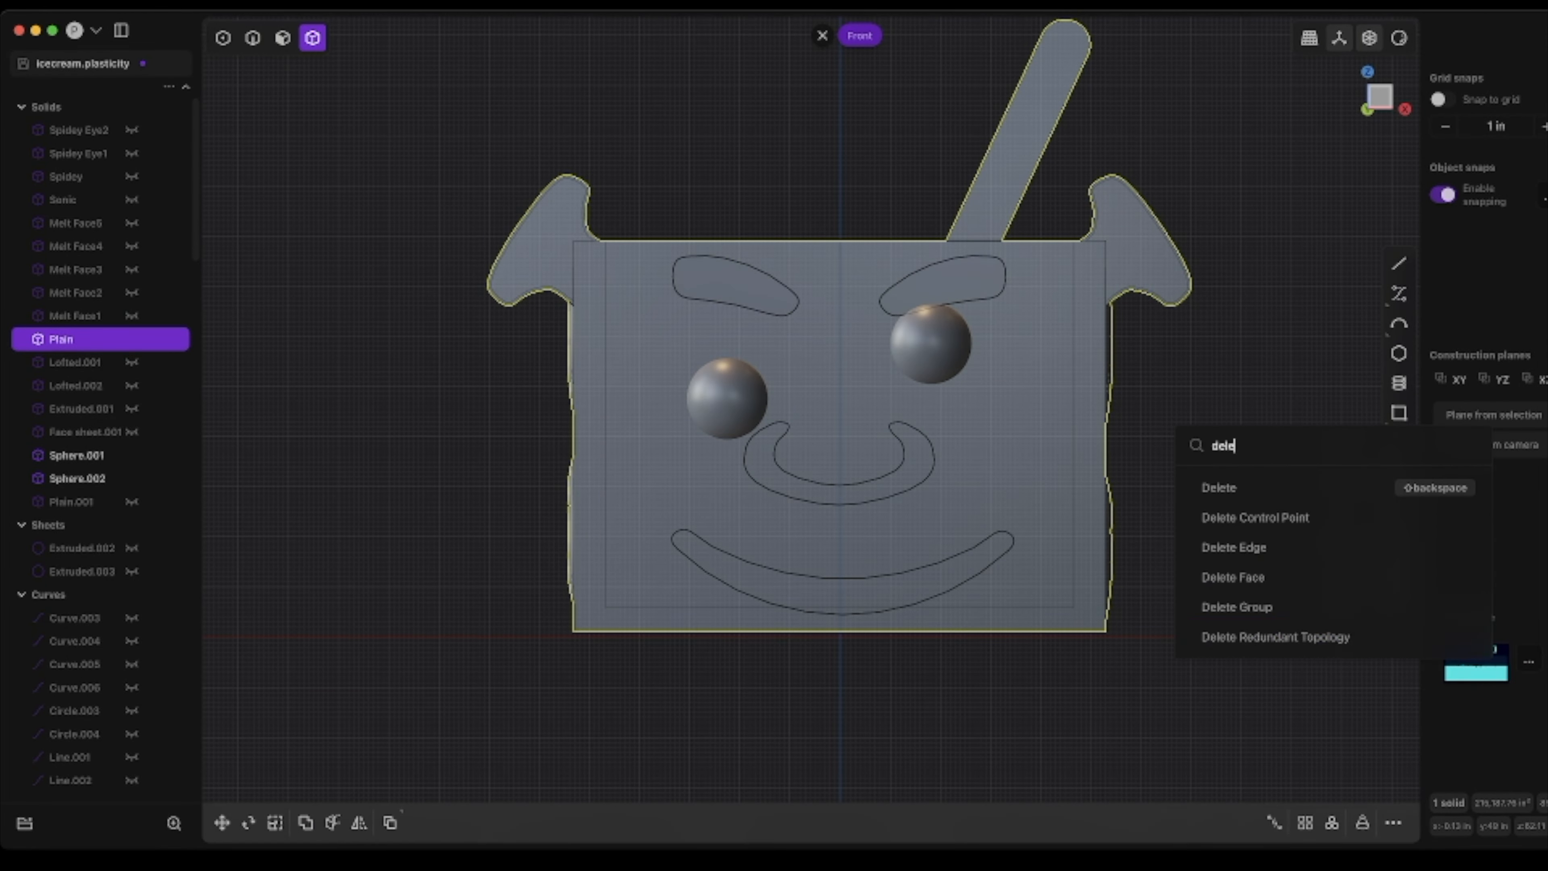
left_click(1275, 636)
- Duplicate the inner top edge of the box's front wall as a separate line, working in the top view
middle_click_drag(1158, 610, 1255, 646)
key("KP_7")
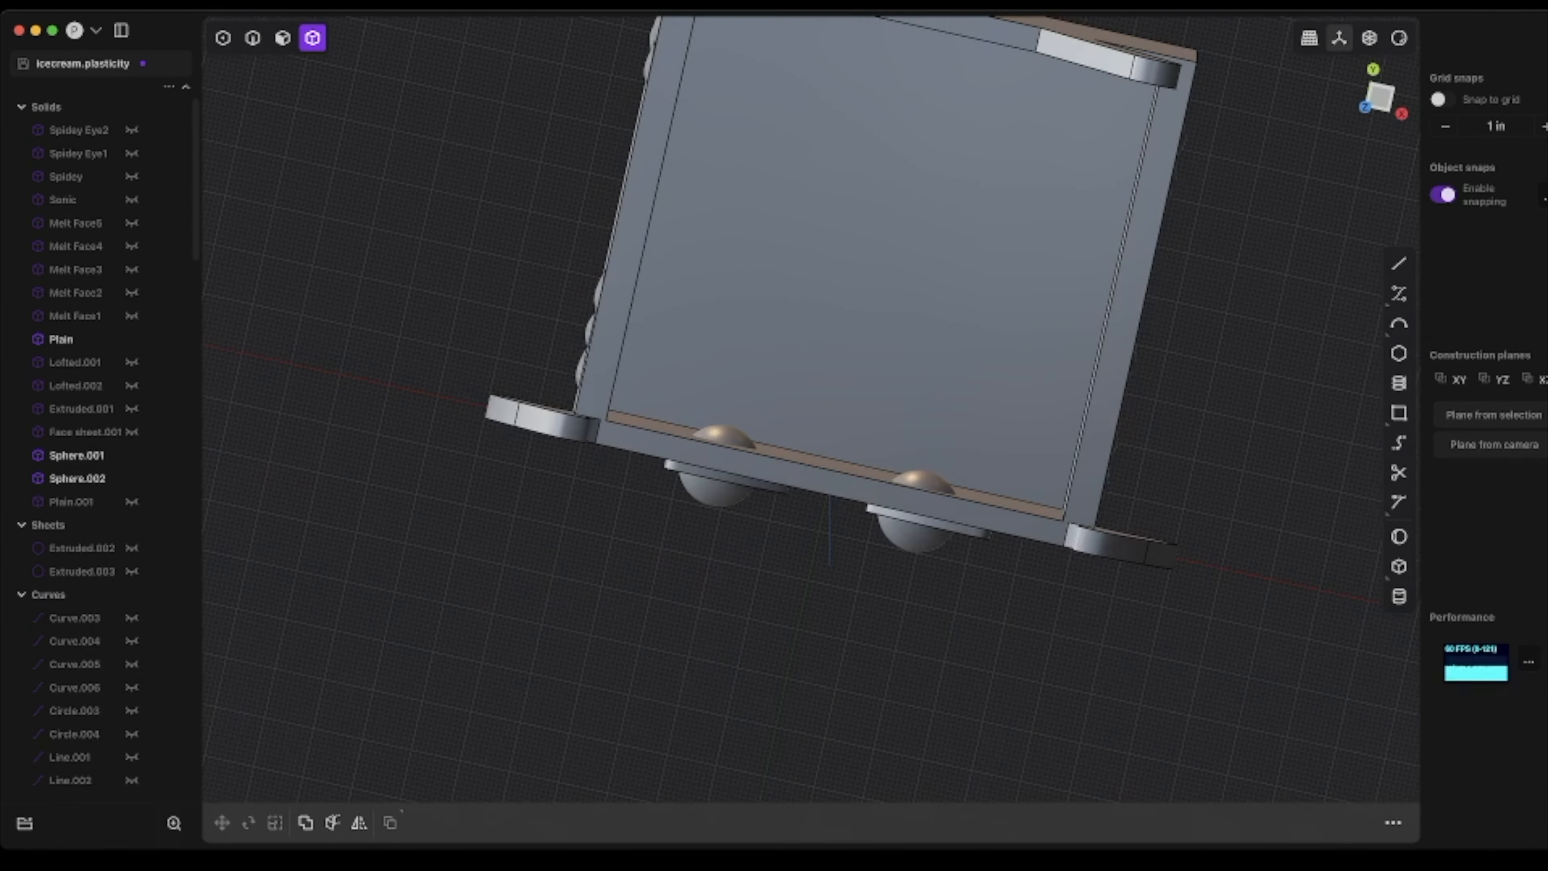
key("2")
left_click(877, 517)
key("shift+d")
key("Return")
- Cut both eye spheres with the duplicated line along the front wall's inner edge
key("c")
left_click(972, 567)
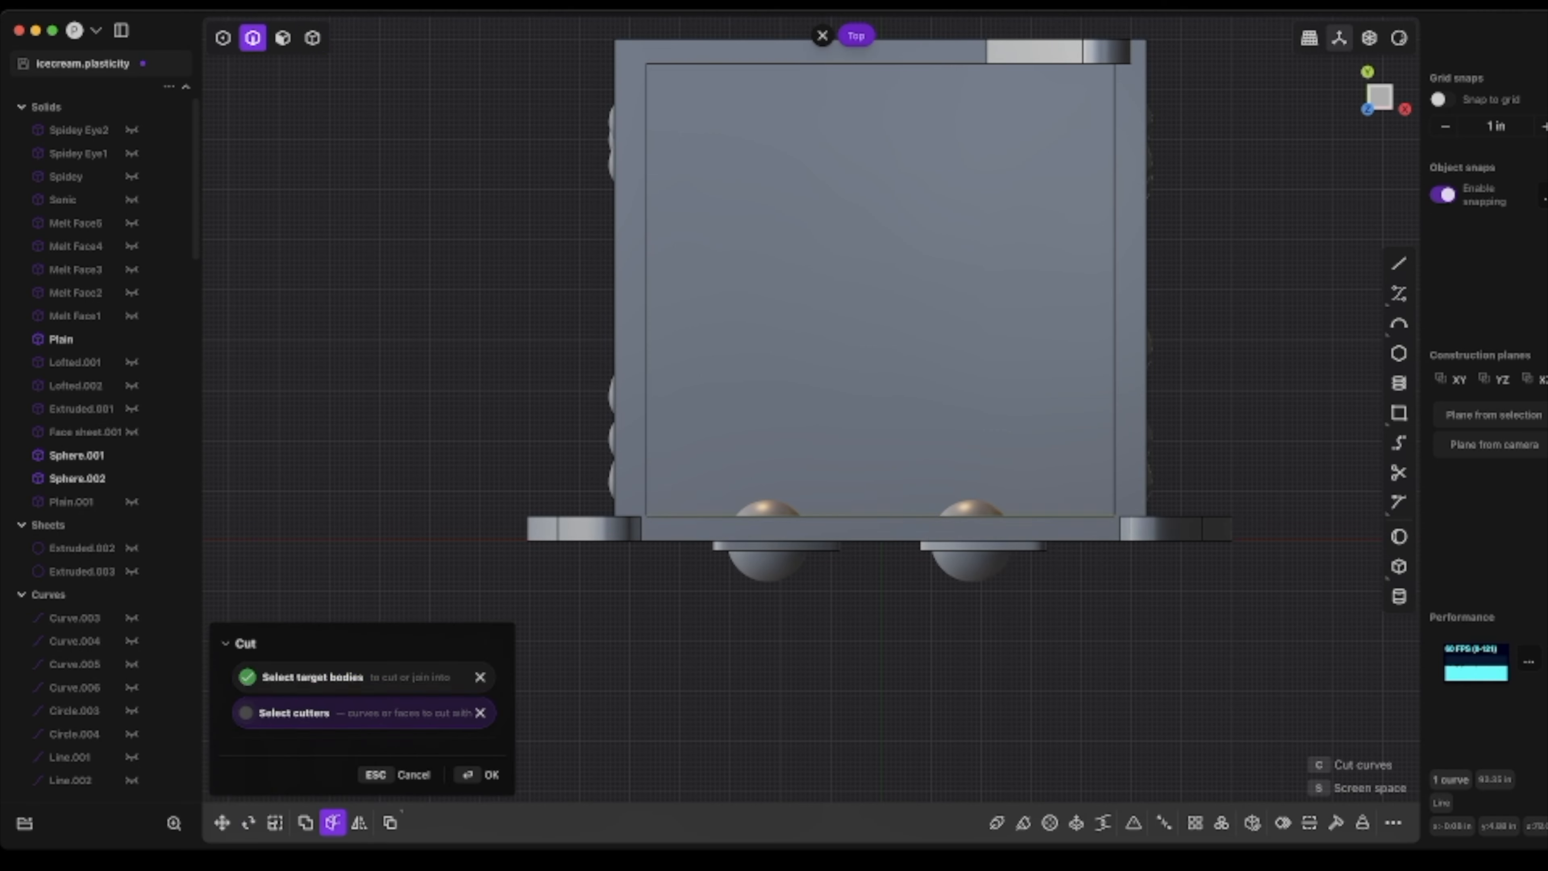
left_click(972, 516)
key("Return")
left_click(768, 567)
key("c")
left_click(768, 516)
key("Return")
- Hide the cutting line and delete the rear pieces of the cut eyes, Sphere.002 and Sphere.001
scroll(132, 505, "down", 20)
left_click(132, 646)
scroll(140, 576, "up", 20)
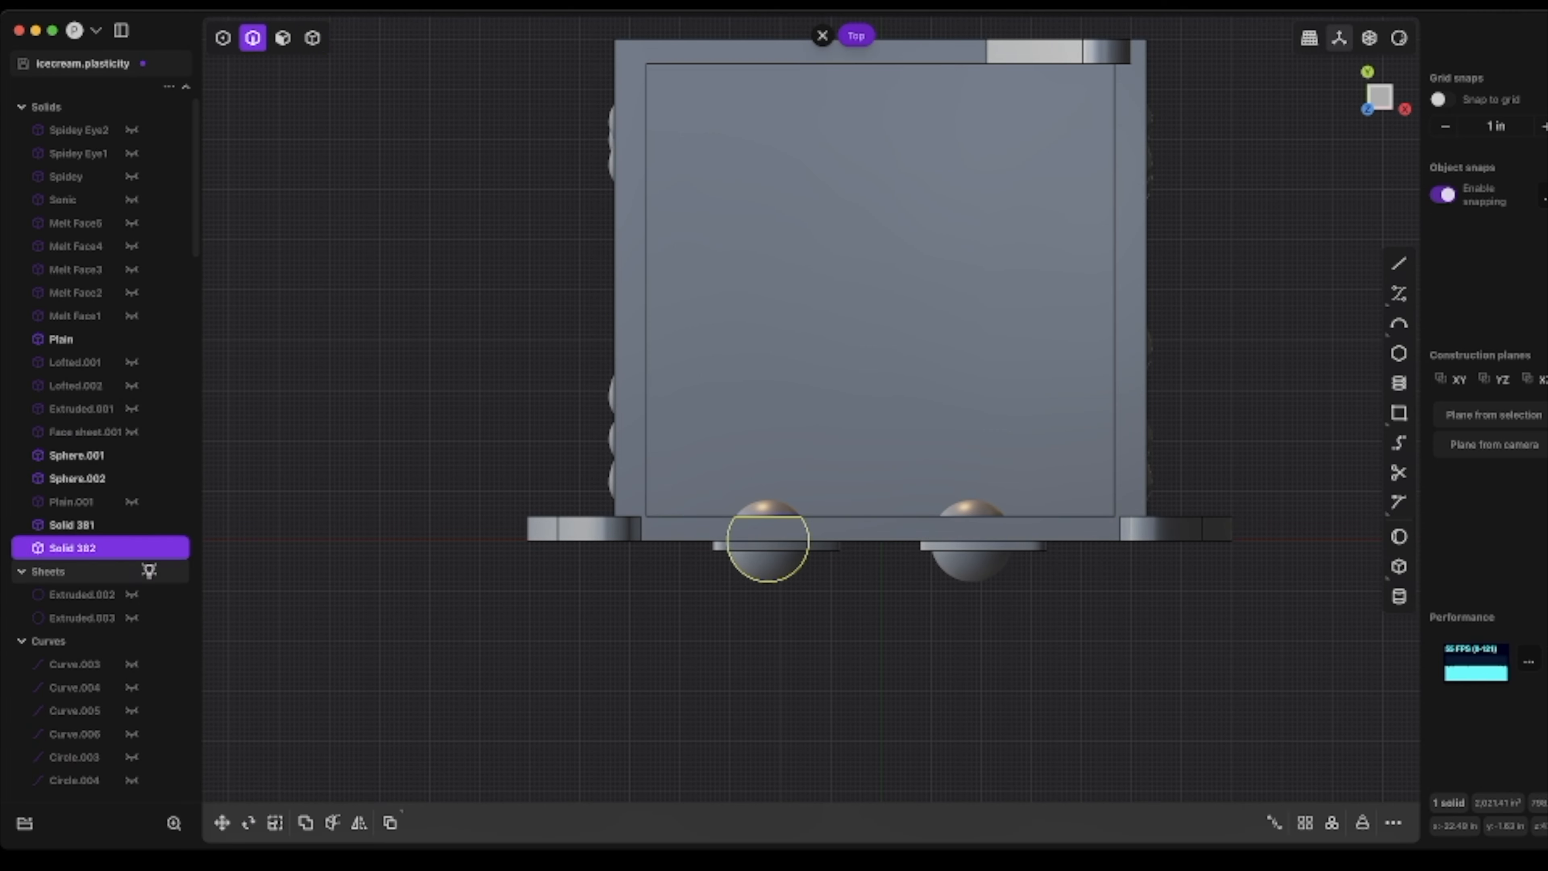
left_click(78, 479)
key("Delete")
left_click(77, 455)
key("Delete")
- Union the two remaining eye pieces with the Plain solid
middle_click_drag(548, 518, 342, 305)
key("KP_1")
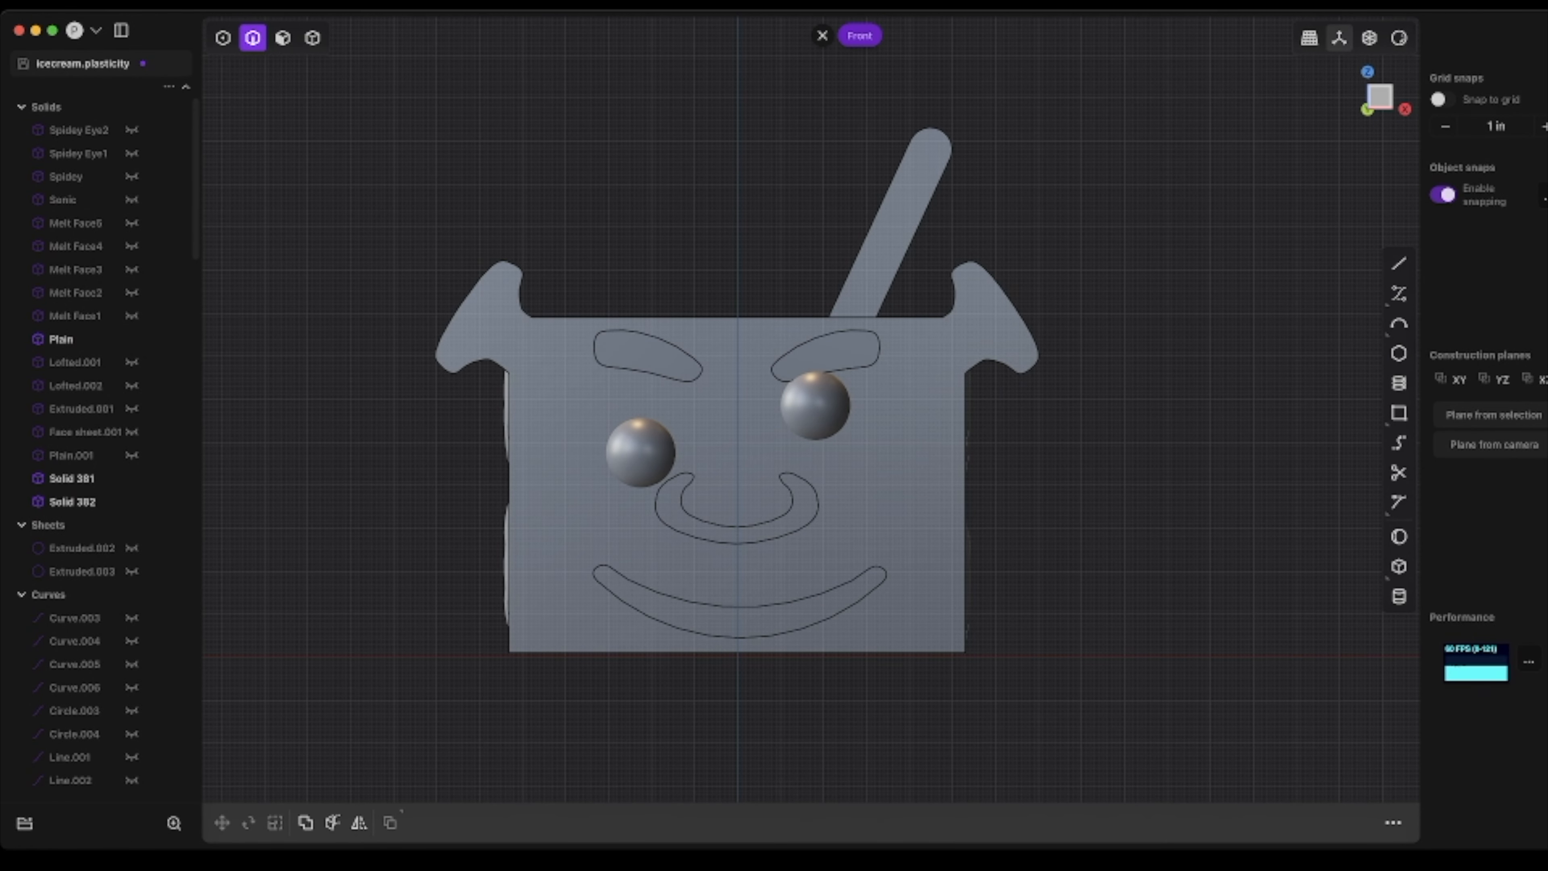
left_click(77, 339)
key("q")
left_click(640, 452)
left_click(815, 405)
key("Return")
middle_click_drag(816, 405, 835, 433)
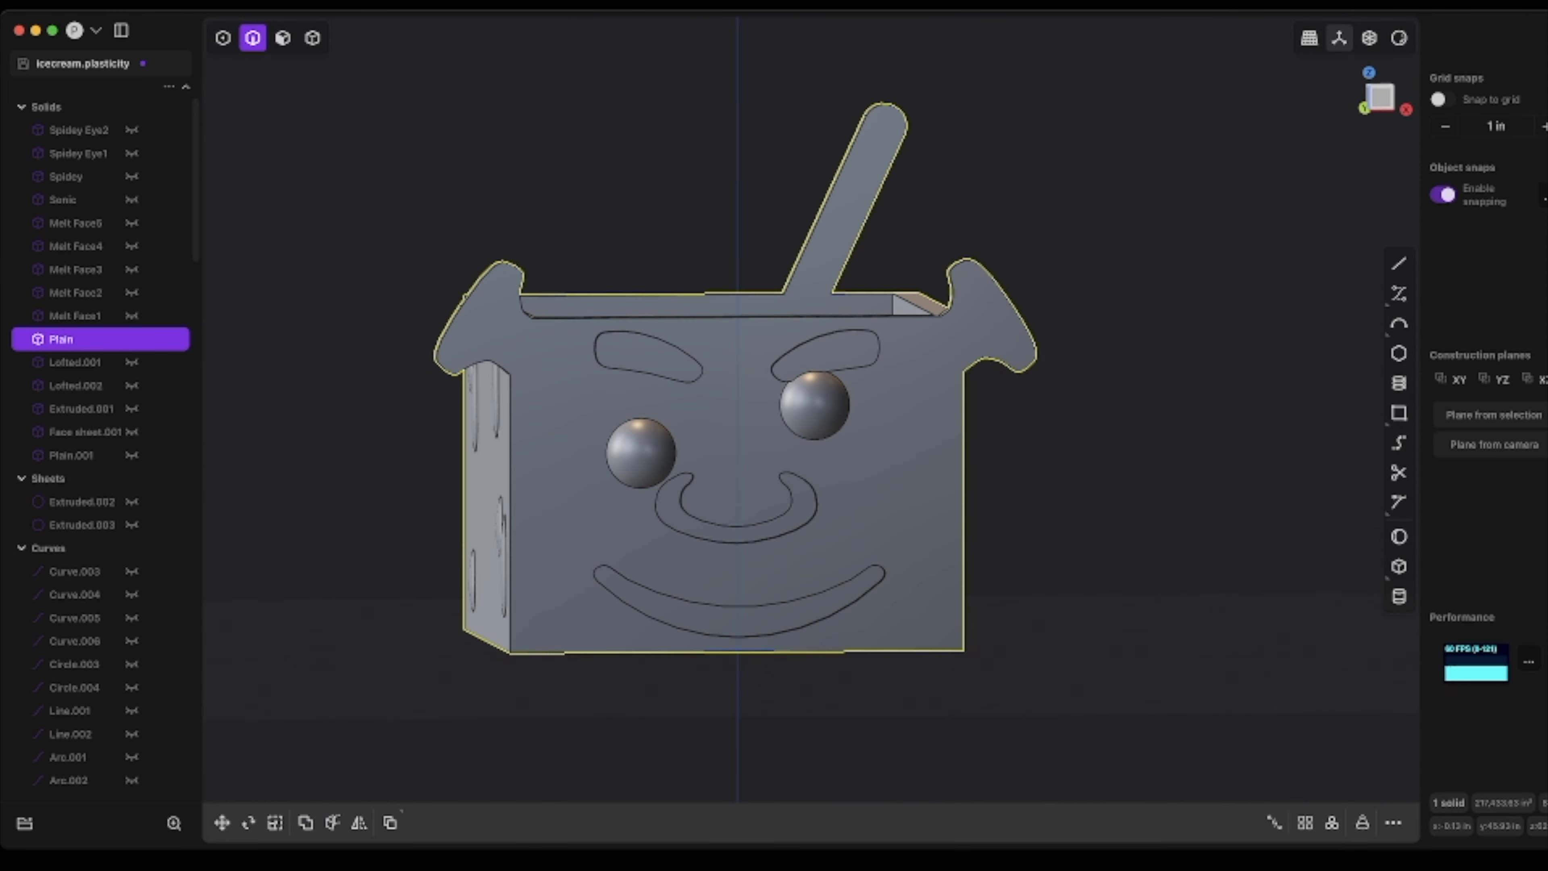
- Draw an S-shaped spline about 19 in long on the front face, below and outside the right eye
key("KP_1")
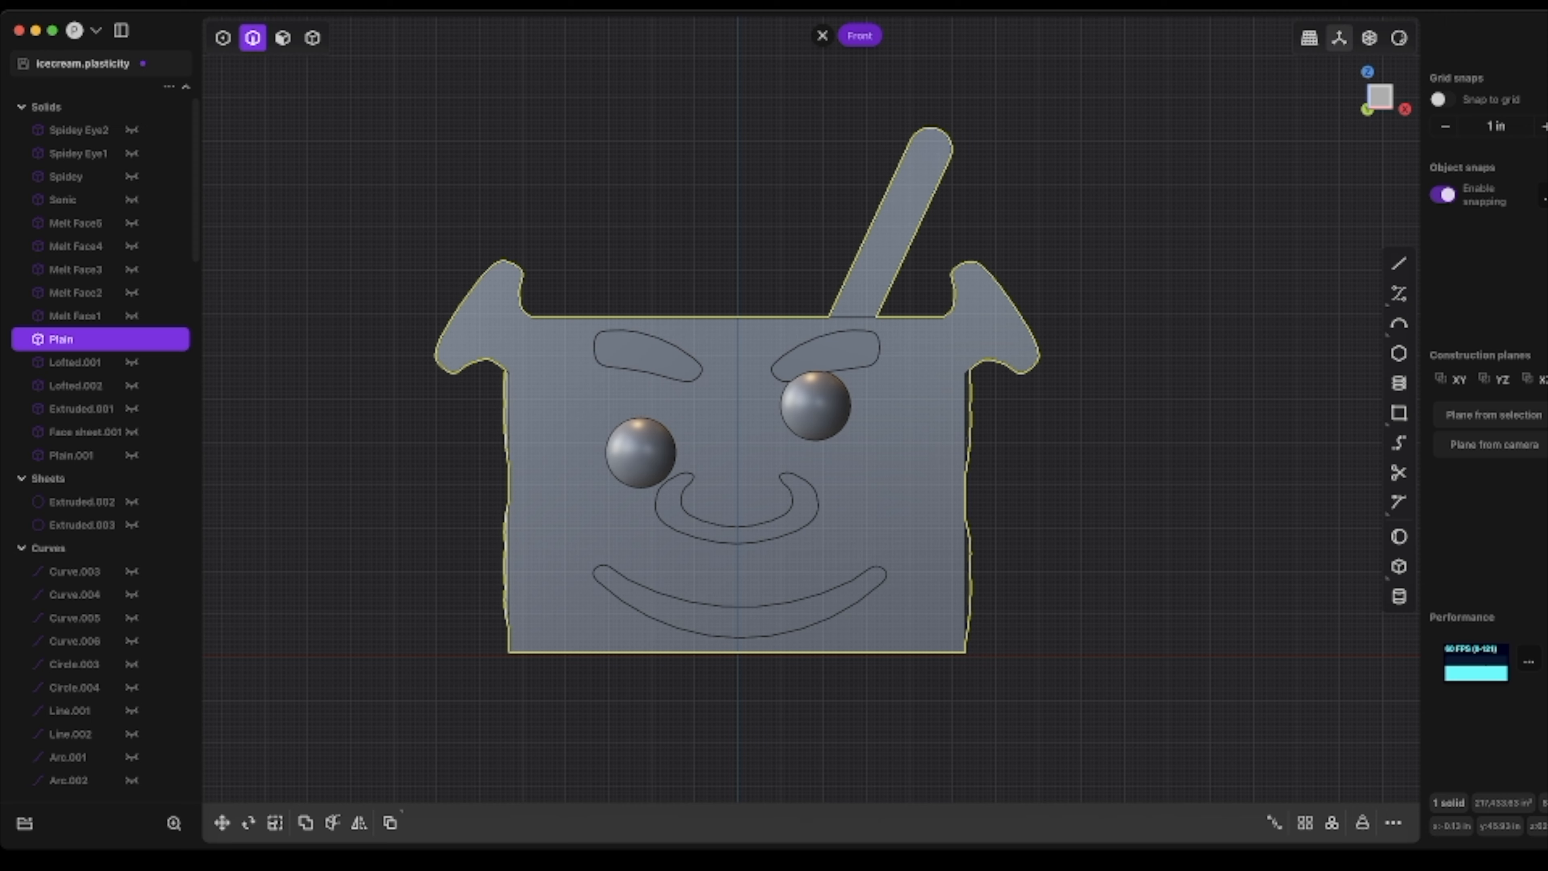
scroll(937, 527, "up", 5)
left_click(812, 361)
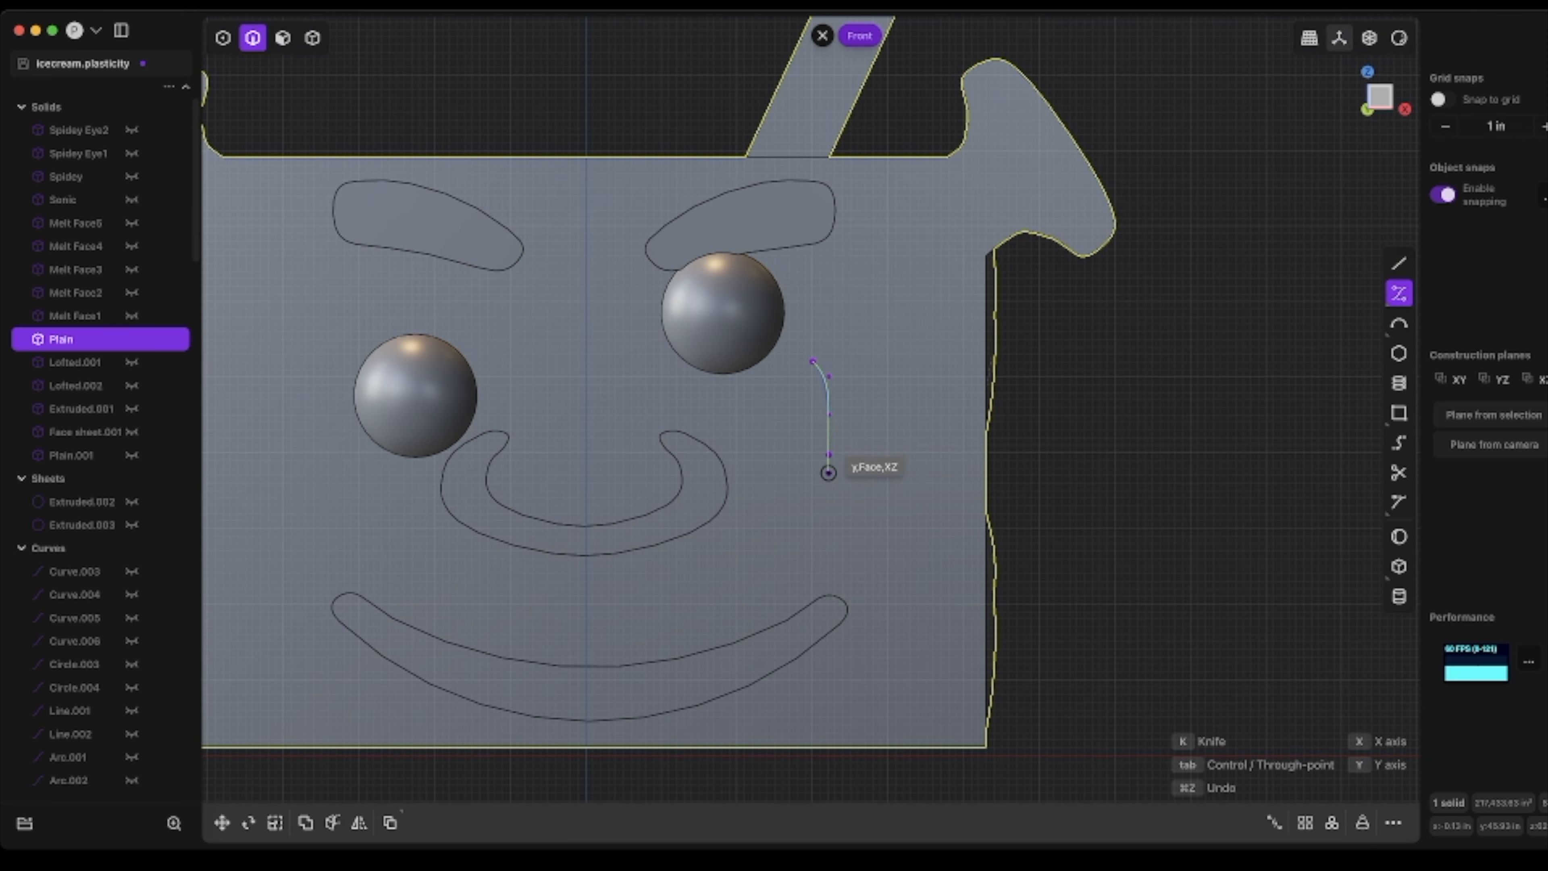
left_click(866, 476)
key("Return")
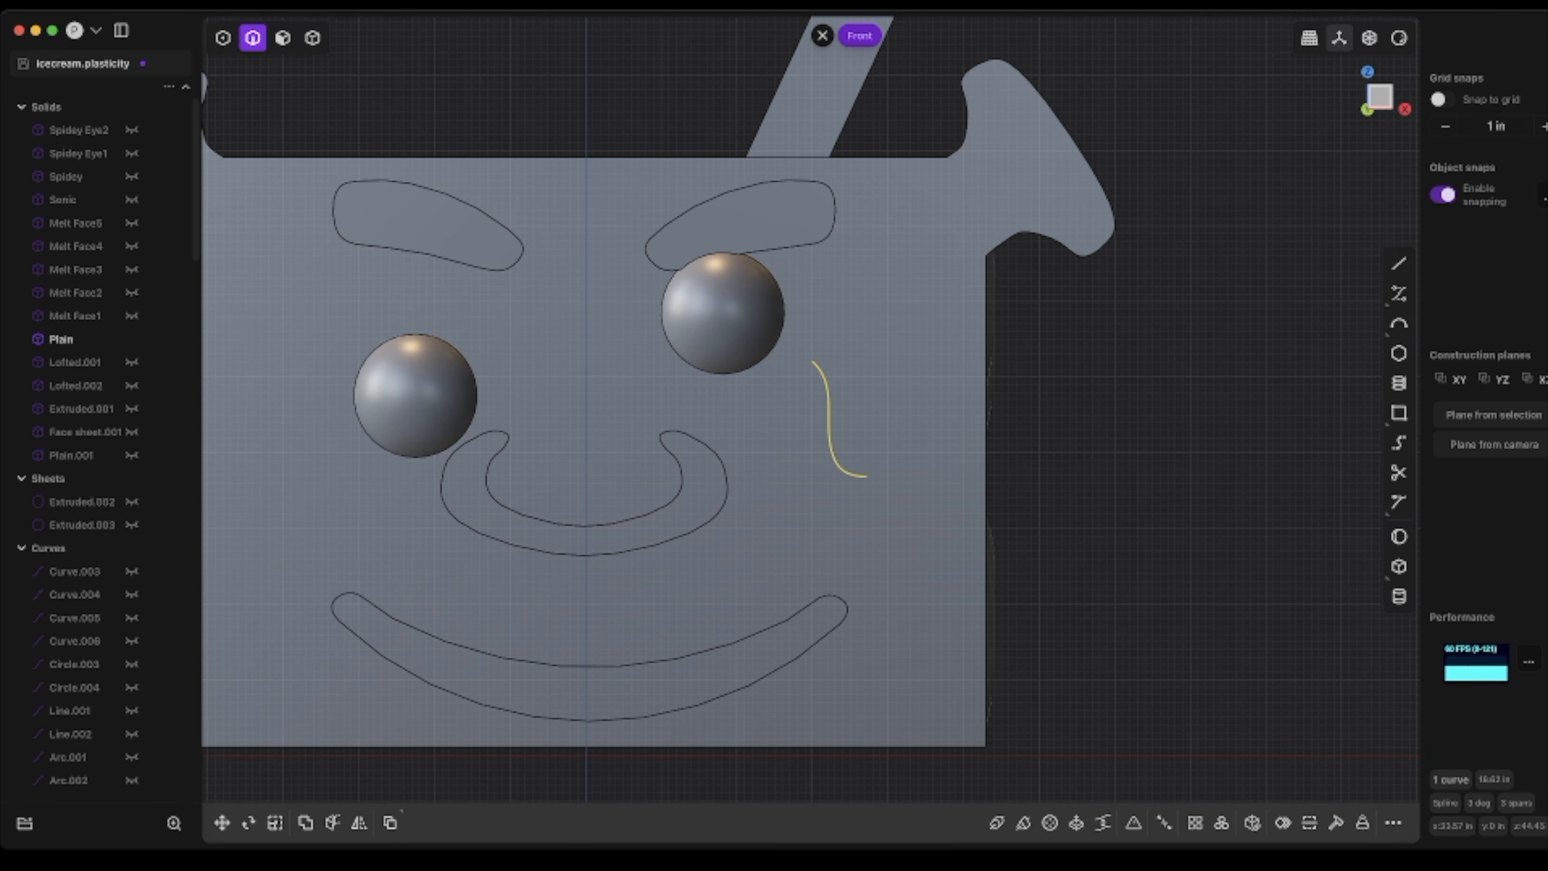
- Rotate a copy of the spline about the Z axis and move it about 7.03 in along X to meet the original's lower end
key("r")
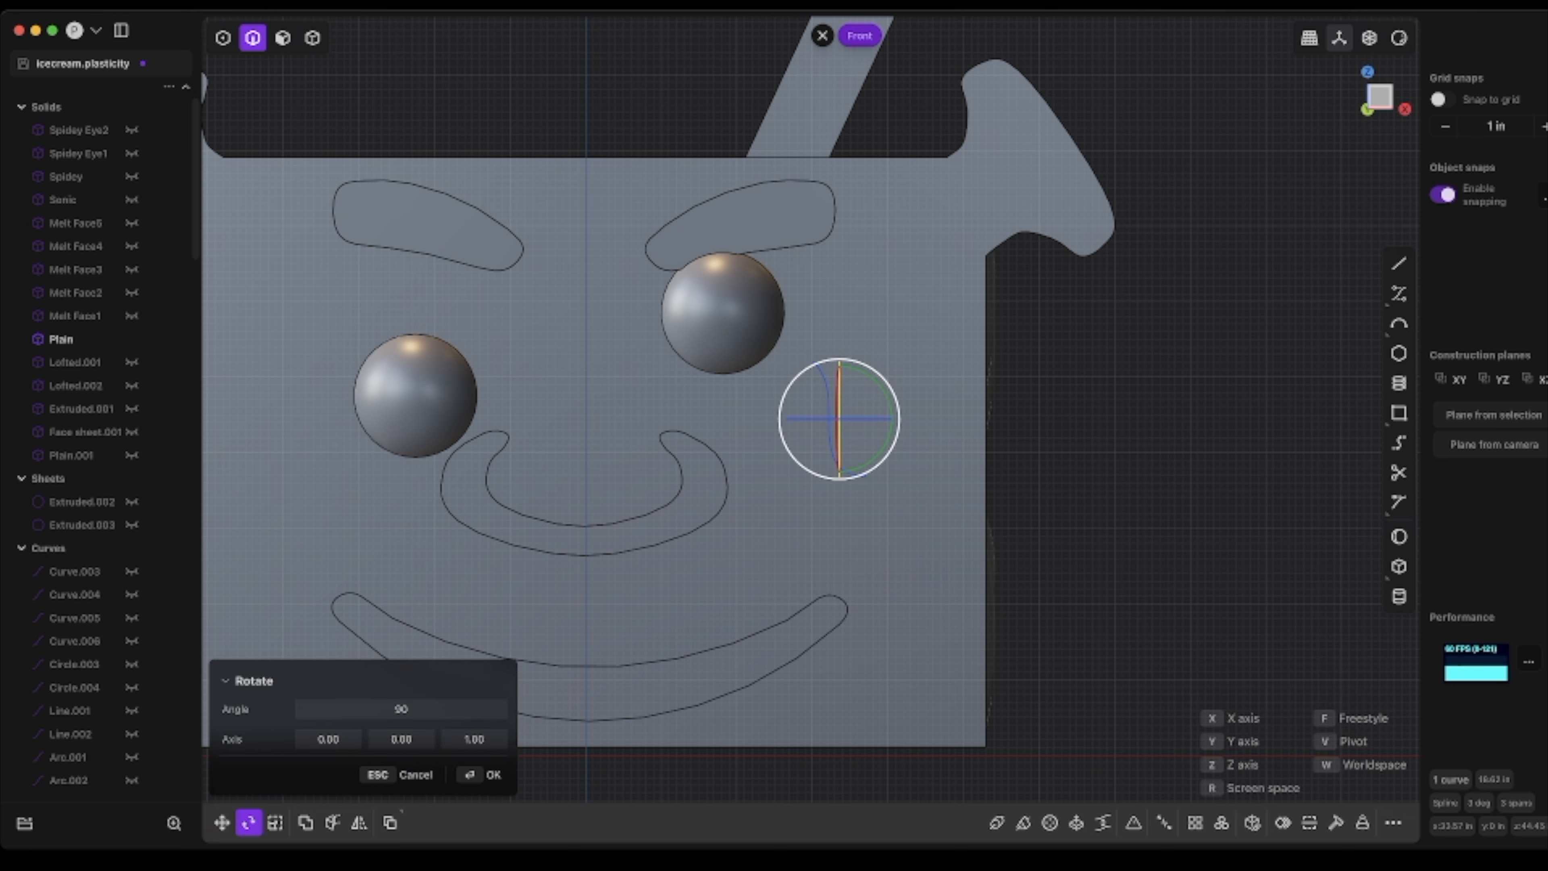
key("Return")
key("g")
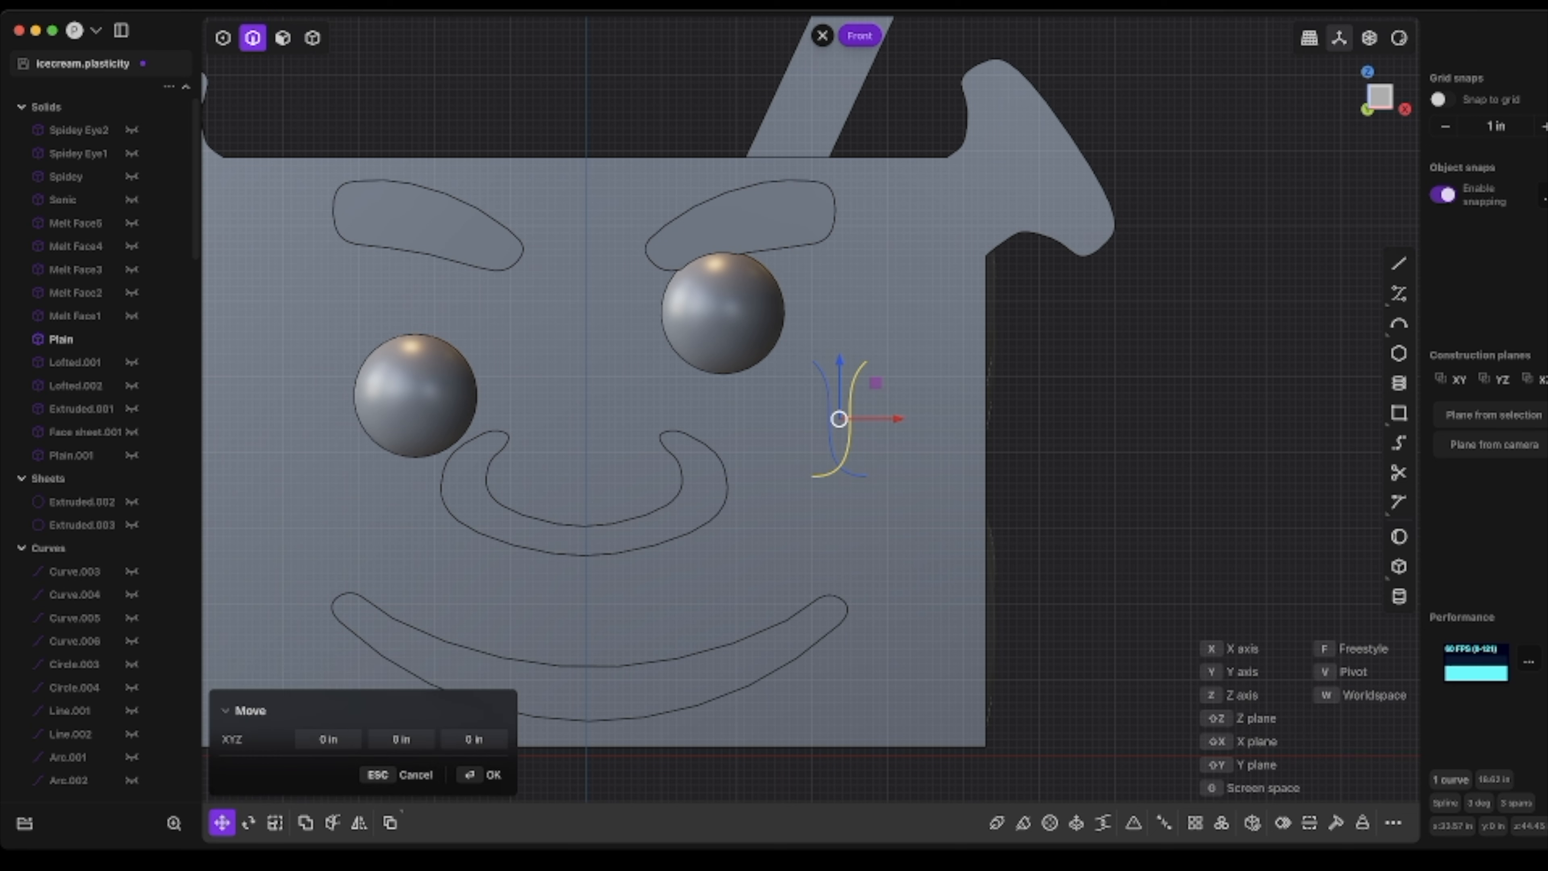
scroll(873, 488, "up", 10)
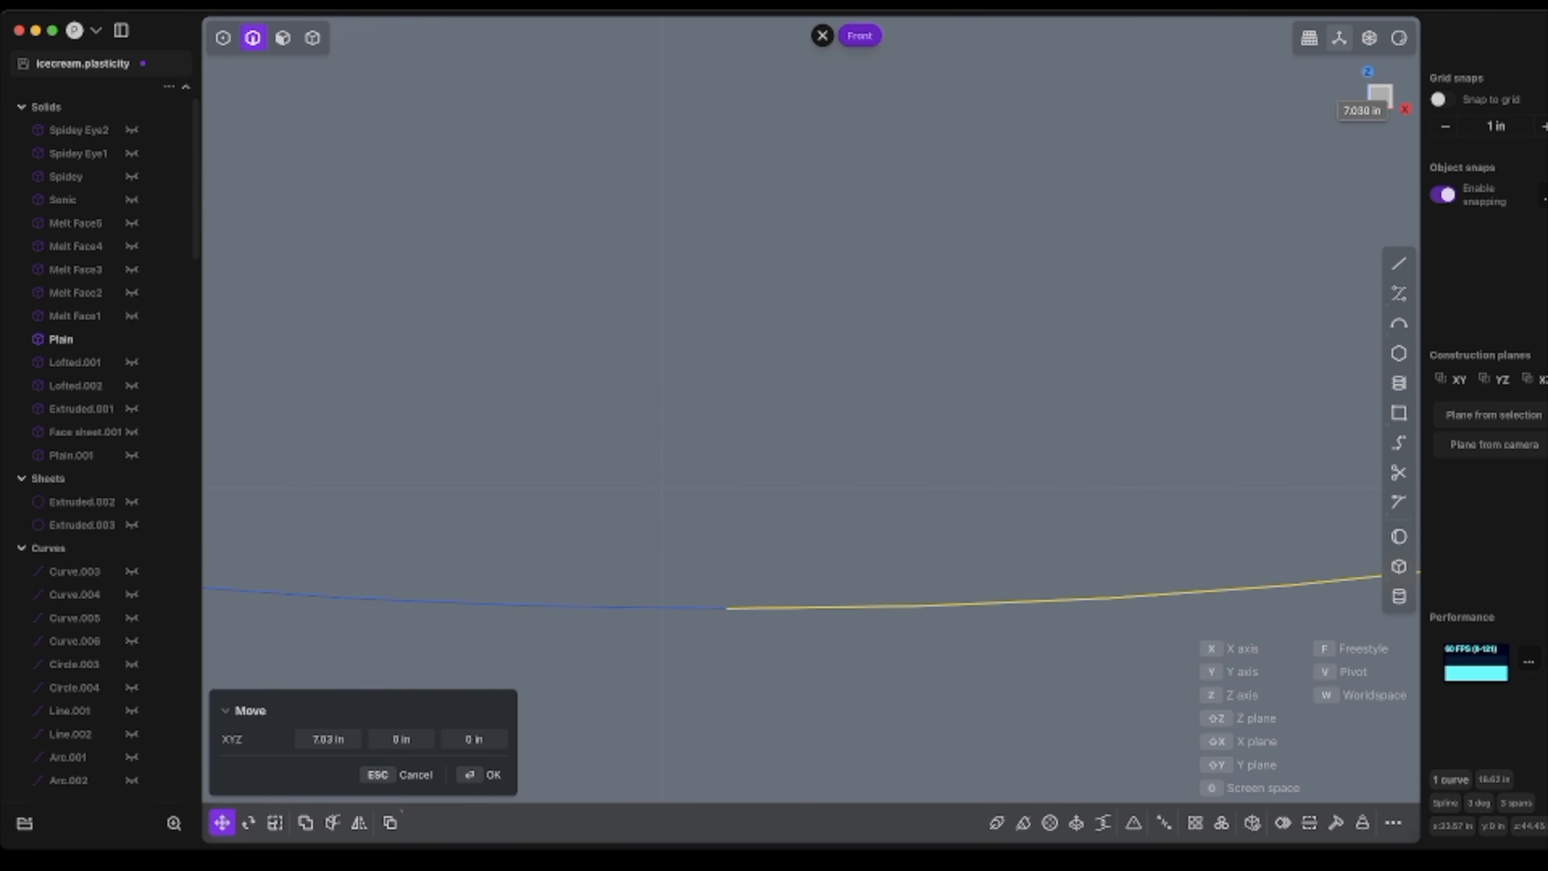
key("Return")
- Finish moving the copied spline 7.03 in along X, and shift the joining end point -0.002 in along X to meet the original's lower end
left_click(726, 608)
key("g")
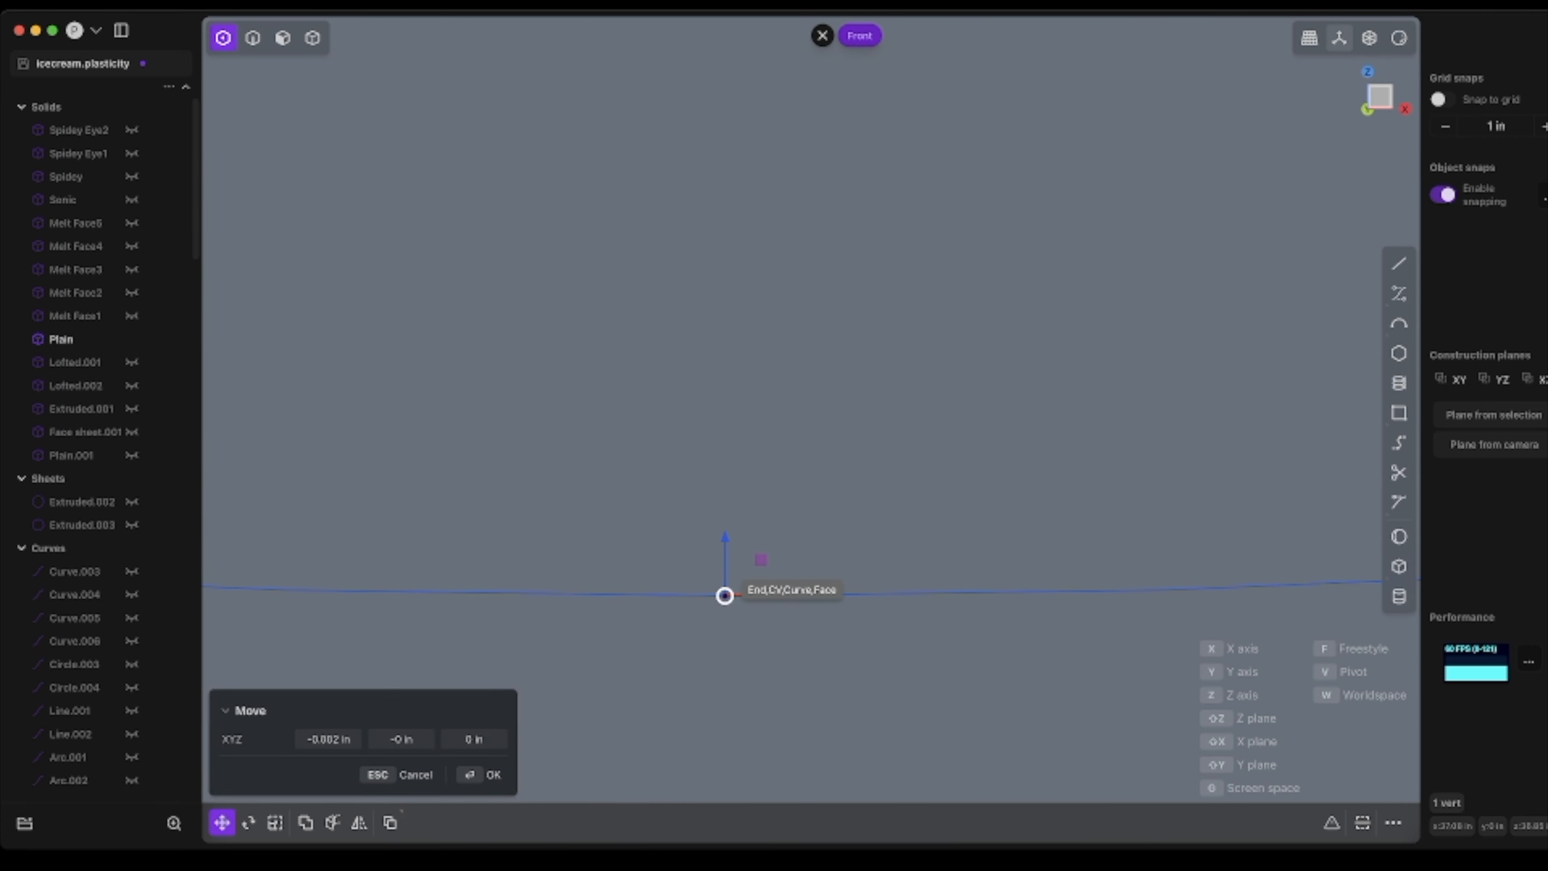
key("Return")
scroll(775, 578, "down", 10)
right_click_drag(773, 578, 774, 612)
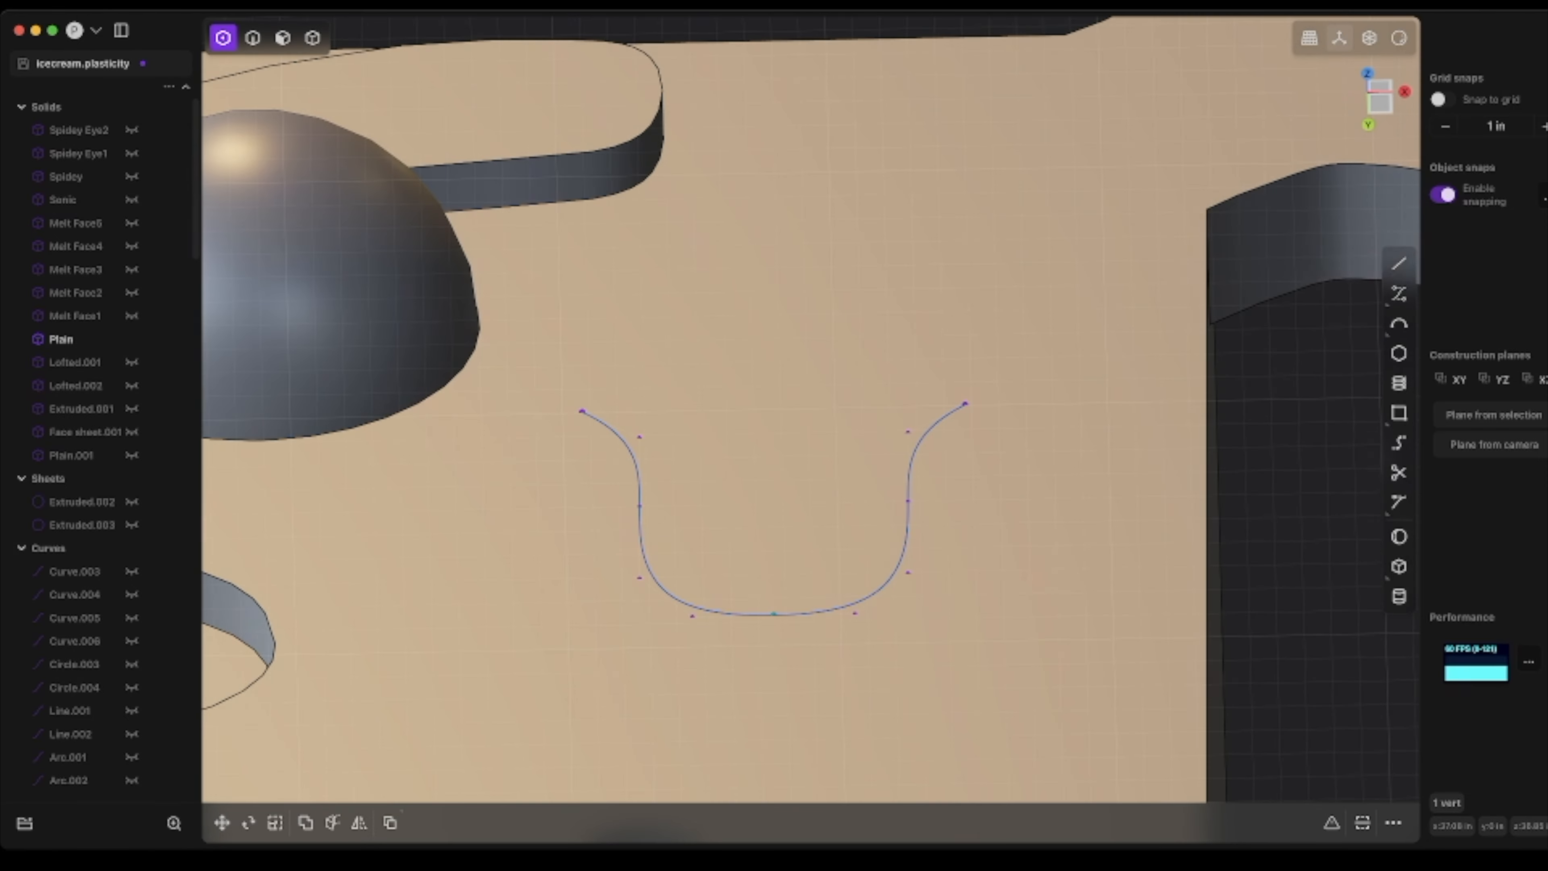
- Draw a line about 3 in long outward from the splines' joint, and connect the splines' two upper ends with a straight line
left_click(1379, 104)
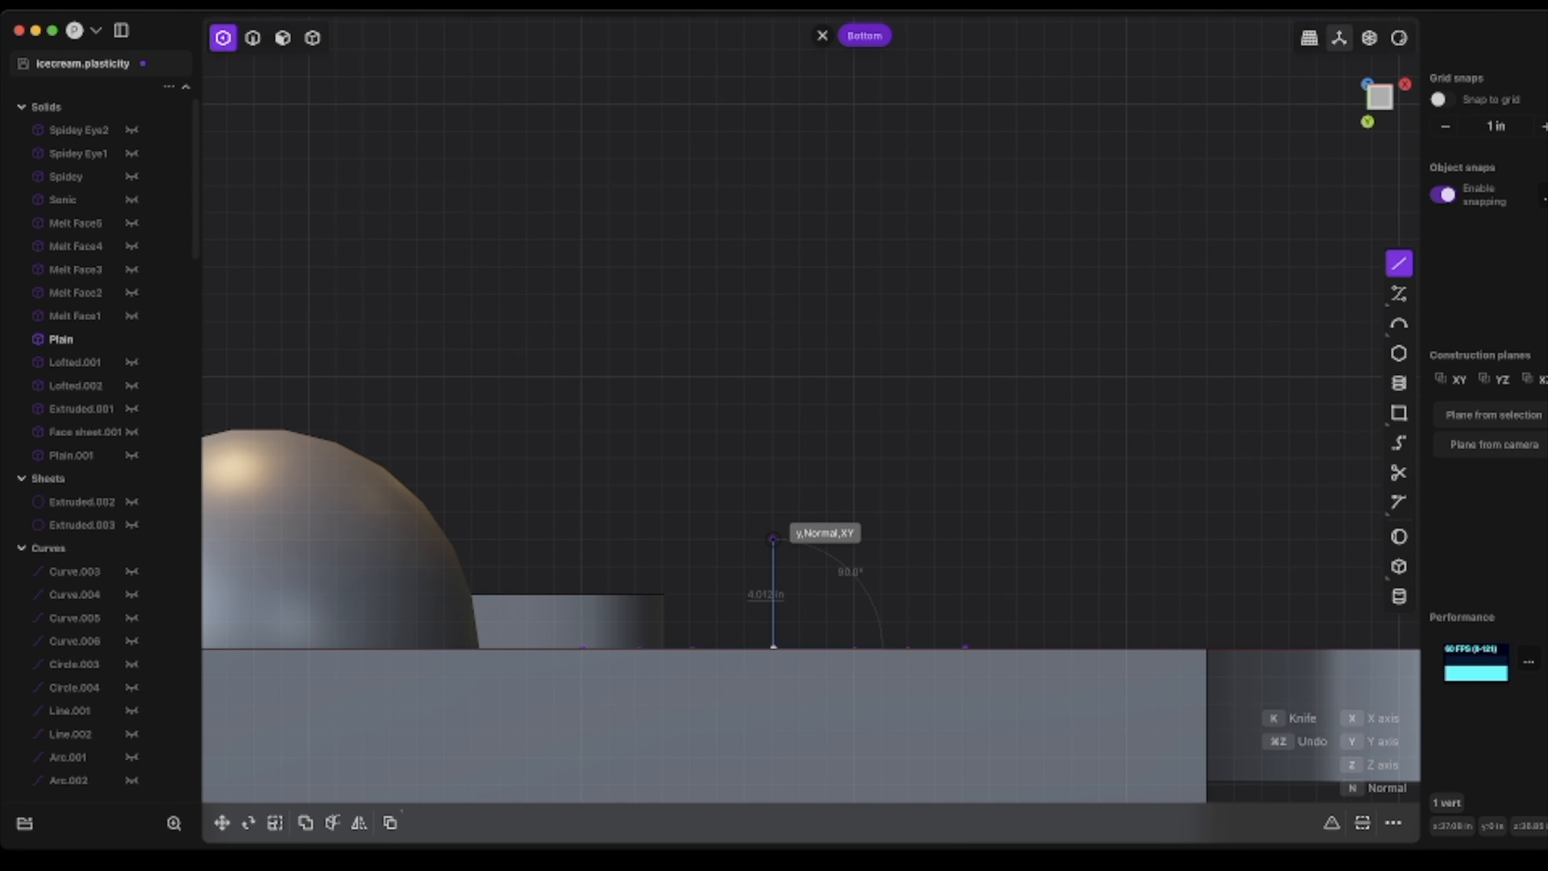
left_click(773, 567)
right_click(773, 567)
right_click_drag(773, 567, 778, 661)
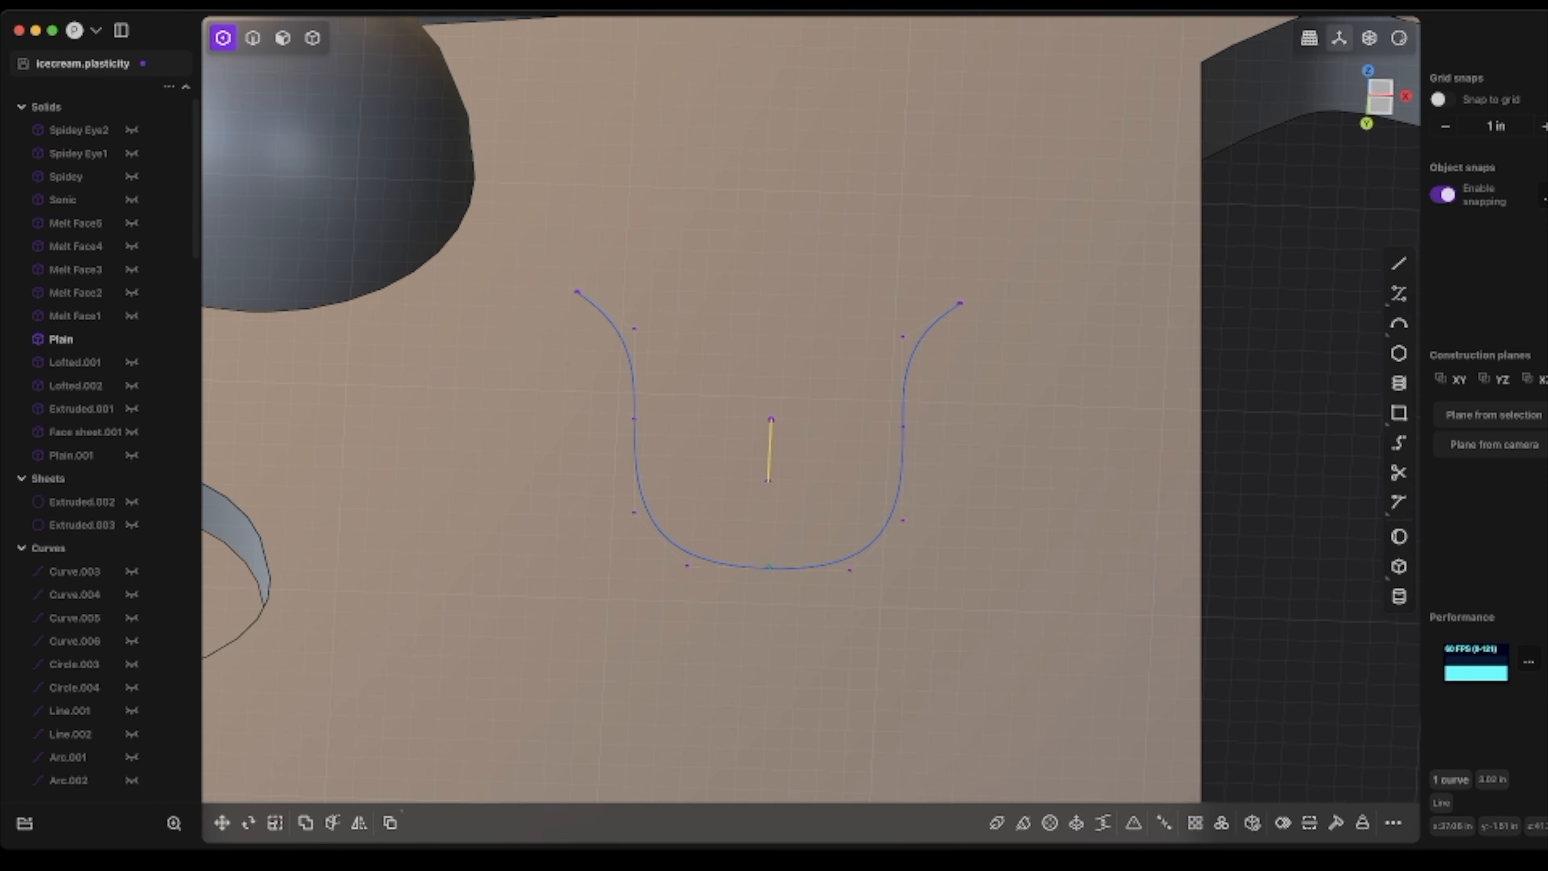
left_click(577, 292)
left_click(961, 302)
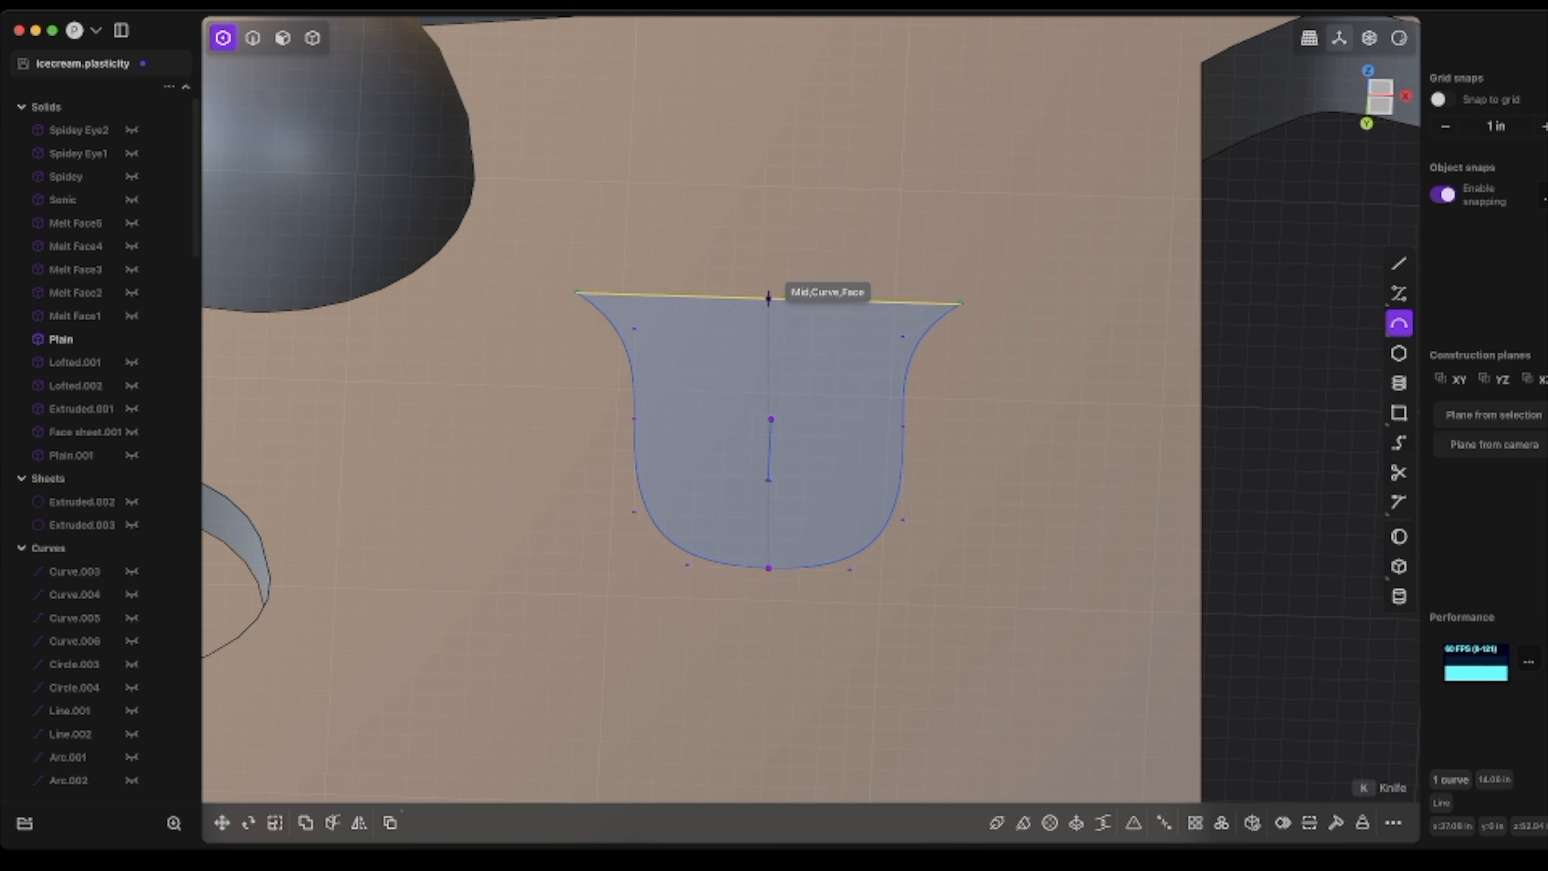
- Draw a lengthwise arc through the outward line's tip, plus a lower and an upper cross arc between the two splines
left_click(768, 298)
left_click(770, 418)
mouse_move(771, 418)
middle_mouse_down()
mouse_move(853, 524)
mouse_move(766, 415)
middle_mouse_up()
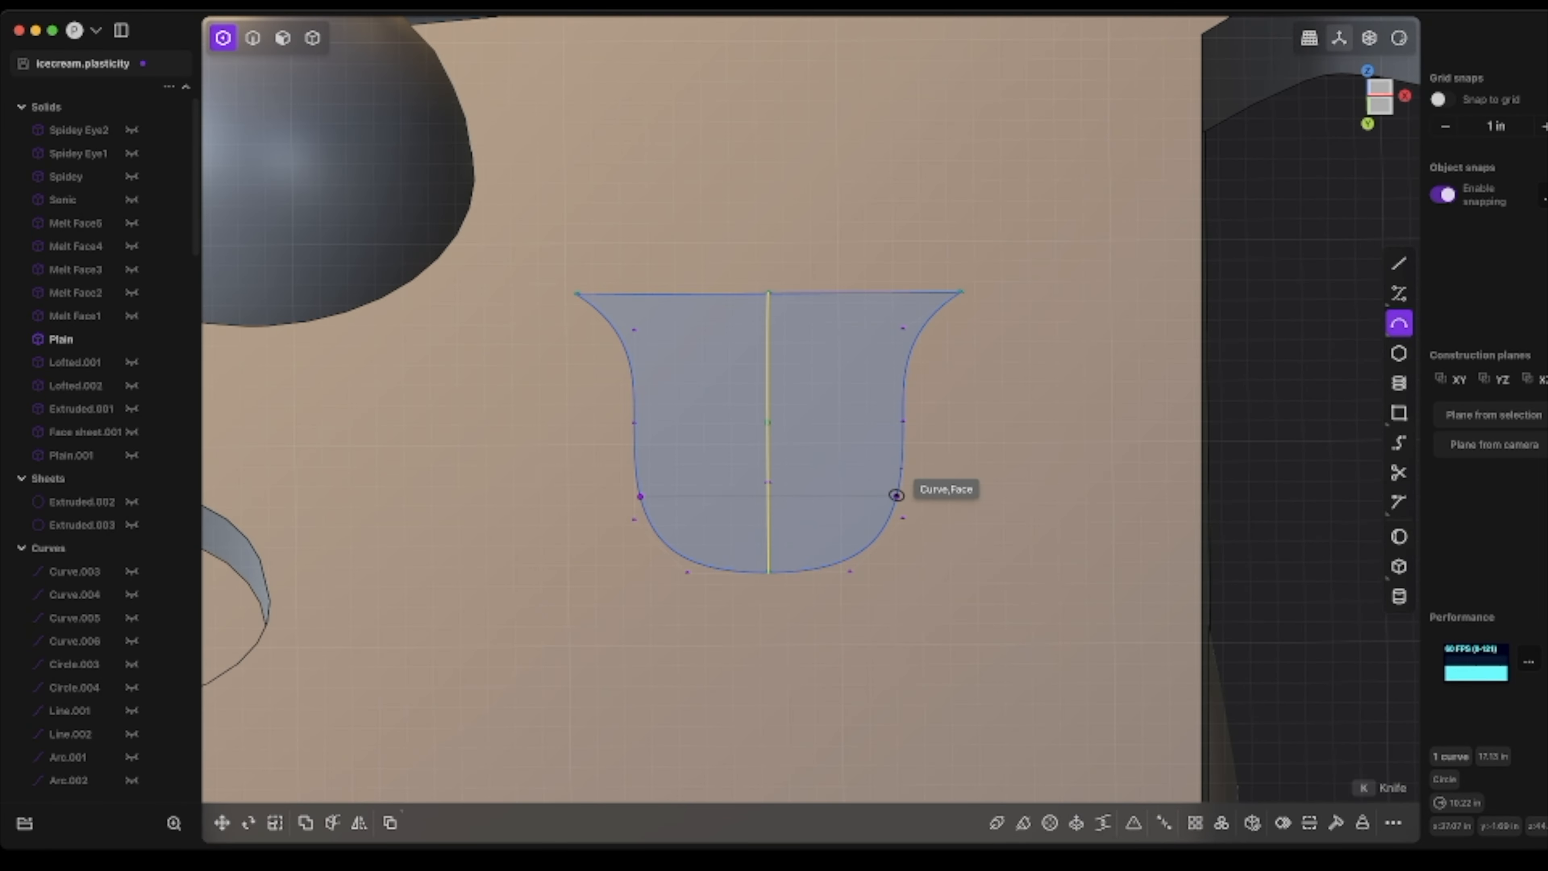
left_click(896, 495)
middle_click_drag(767, 480, 670, 337)
left_click(798, 495)
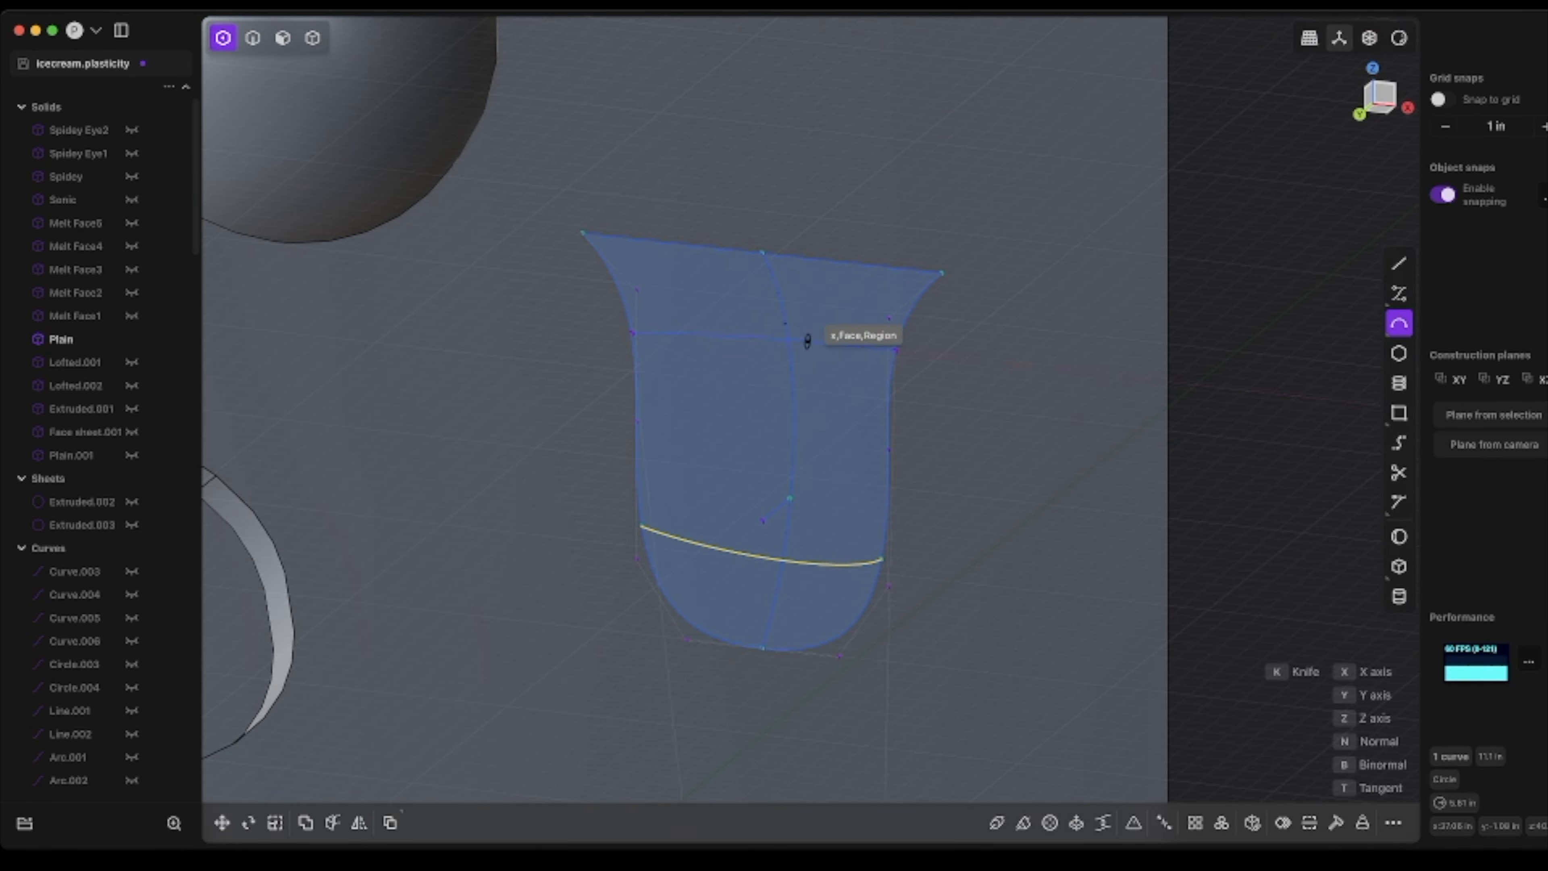
left_click(780, 295)
middle_click_drag(780, 295, 698, 199)
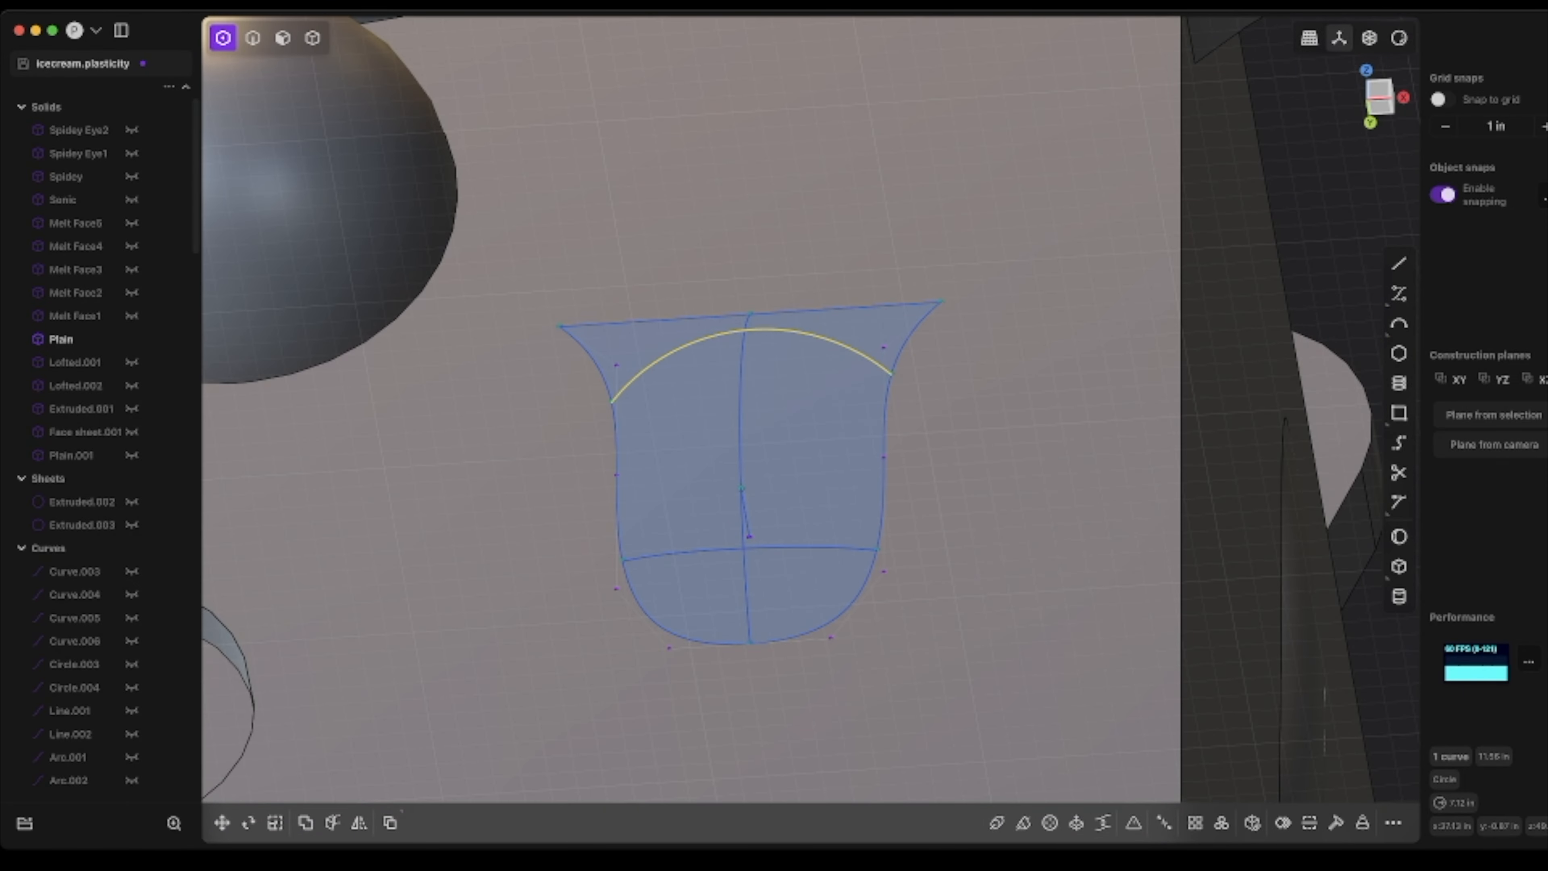
- Loft the side splines and lengthwise arc into a bulging sheet, using the two cross arcs as guides
key("2")
left_click(884, 433)
key("l")
left_click(798, 333)
left_click(798, 547)
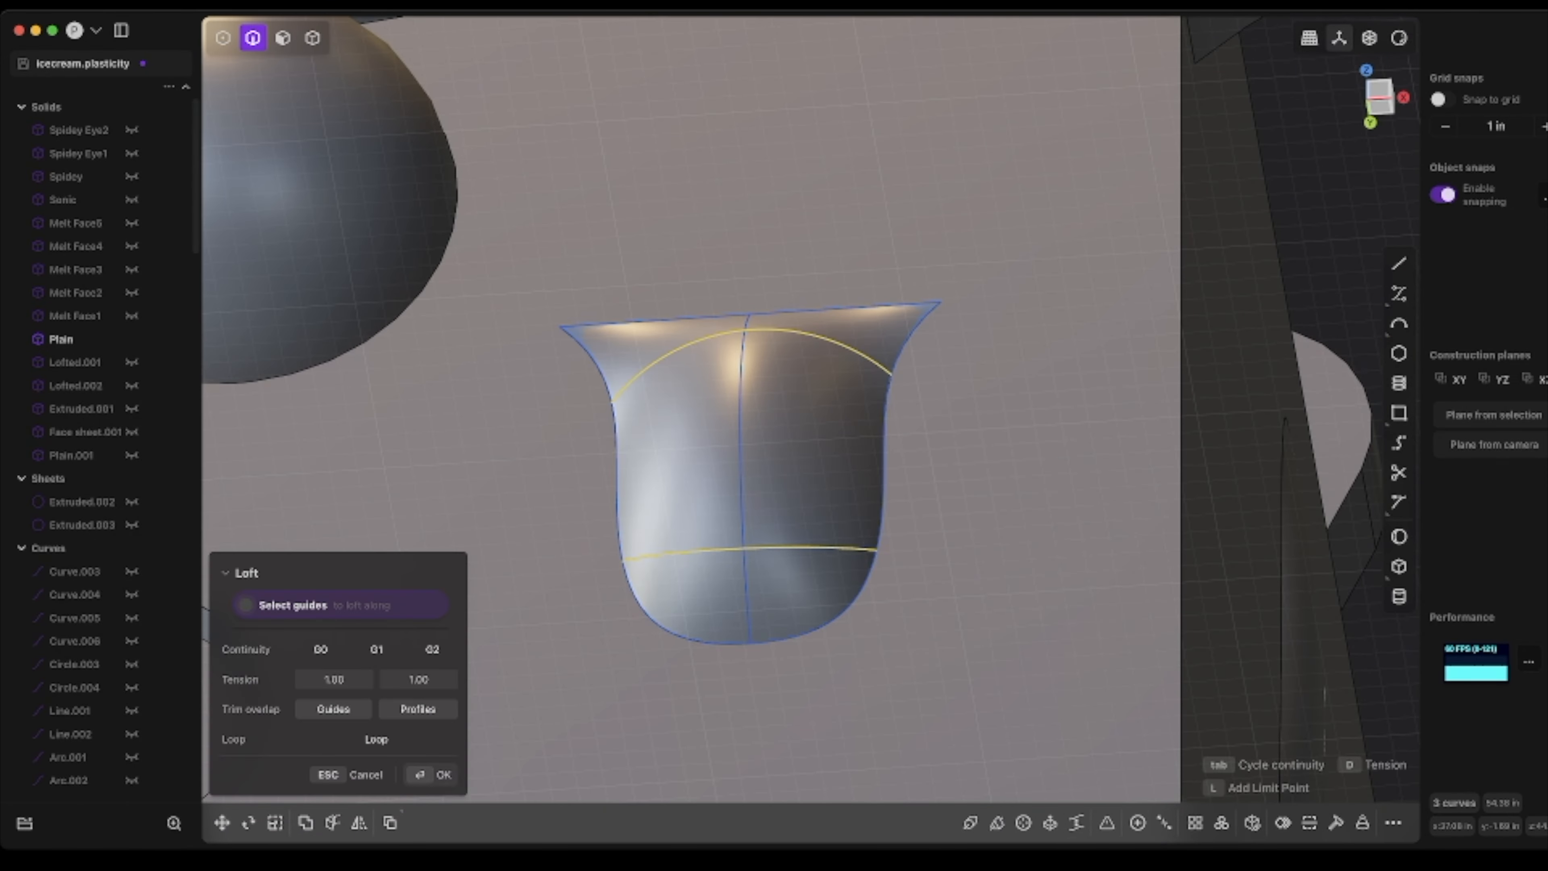
key("Return")
- Hide the Plain solid and the construction curves so that only the lofted sheet remains displayed
scroll(798, 547, "down", 10)
middle_click_drag(798, 547, 786, 628)
key("KP_1")
left_click(133, 339)
middle_click_drag(487, 439, 817, 451)
scroll(101, 528, "down", 20)
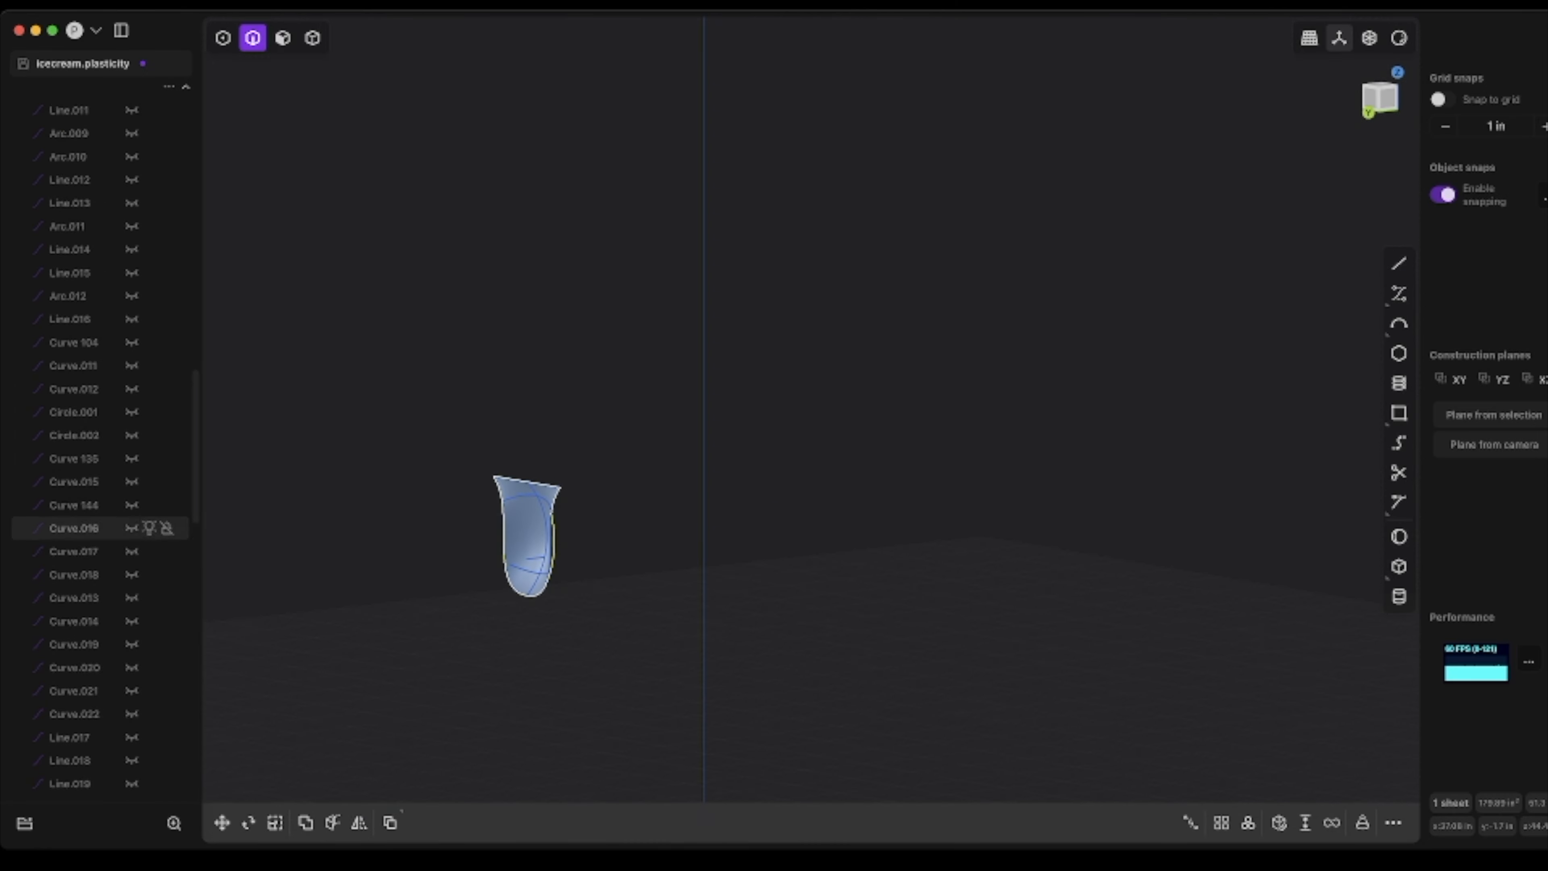
left_click(100, 645)
left_click(100, 505, "shift")
key("h")
scroll(411, 536, "up", 4)
- Close the lofted sheet's open back along its boundary edges to turn it into a solid
double_click(543, 604)
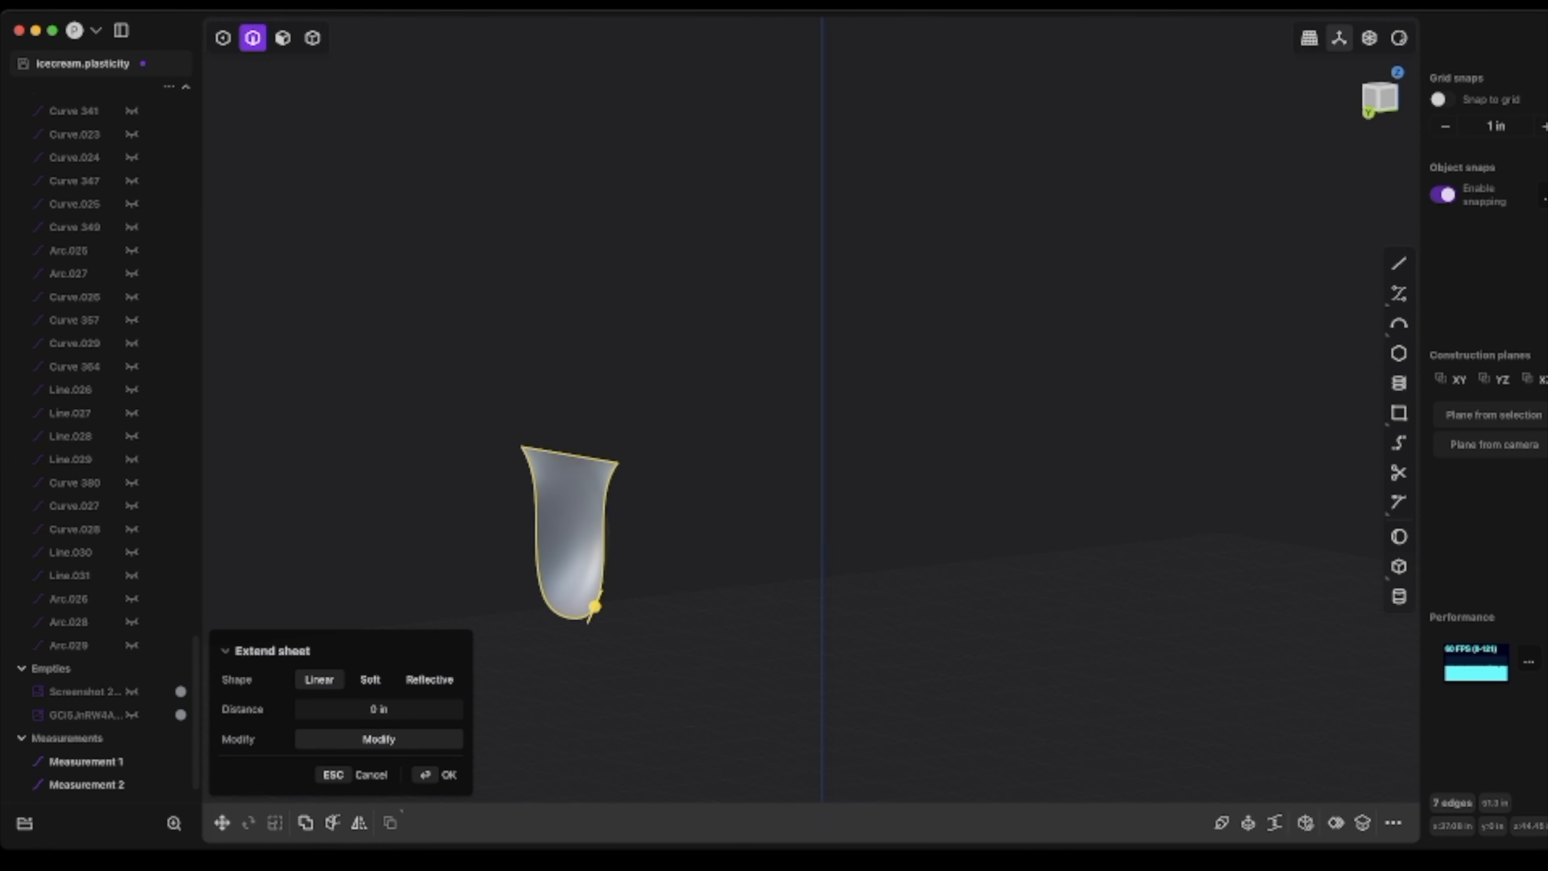
left_click(1248, 822)
key("Return")
middle_click_drag(1036, 549, 792, 543)
key("KP_1")
- Show the Plain solid together with Lofted.003, keeping Plain.001 hidden
scroll(101, 548, "up", 20)
left_click(132, 455)
scroll(877, 474, "down", 6)
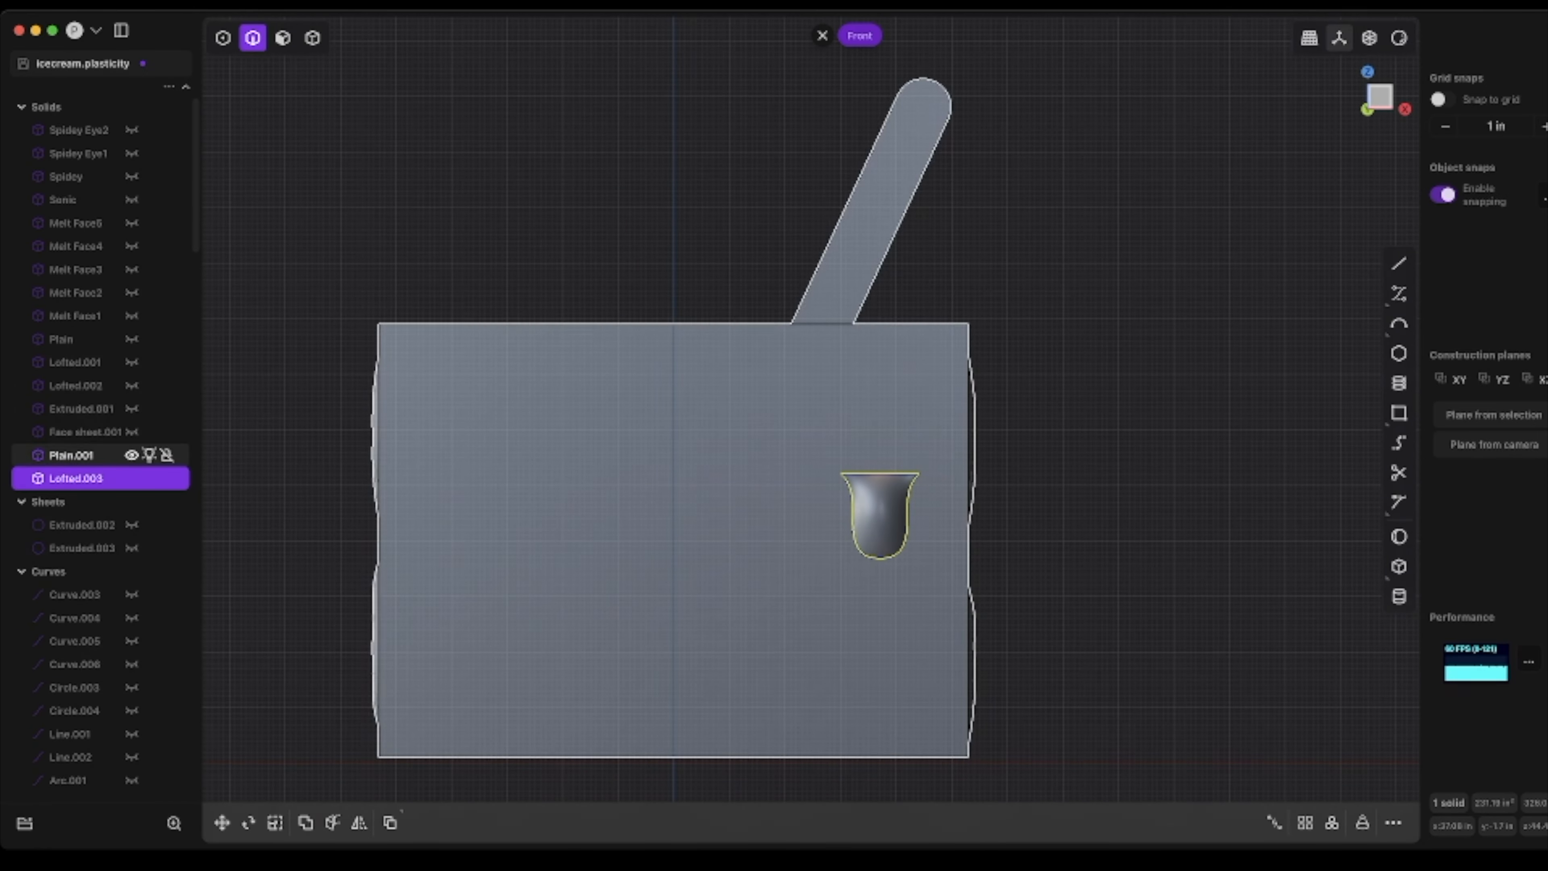
middle_click_drag(878, 475, 805, 497)
left_click(133, 456)
left_click(132, 339)
key("KP_1")
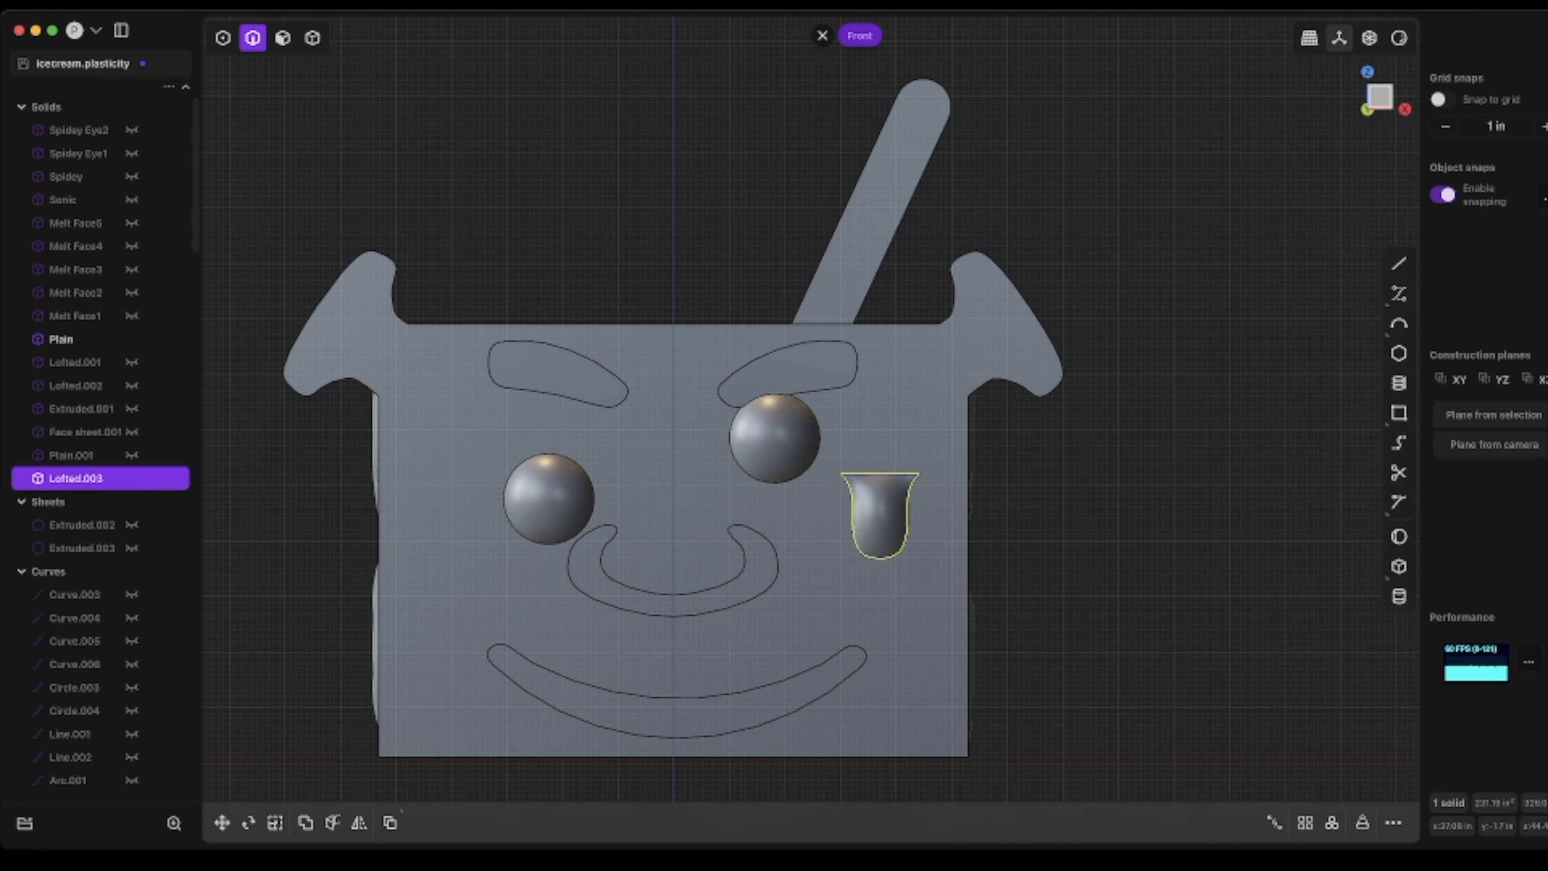
- Move Lofted.003 0.465 in along Y, sinking it partly into the front face
middle_click_drag(1029, 475, 884, 567)
key("g")
left_click_drag(925, 487, 928, 485)
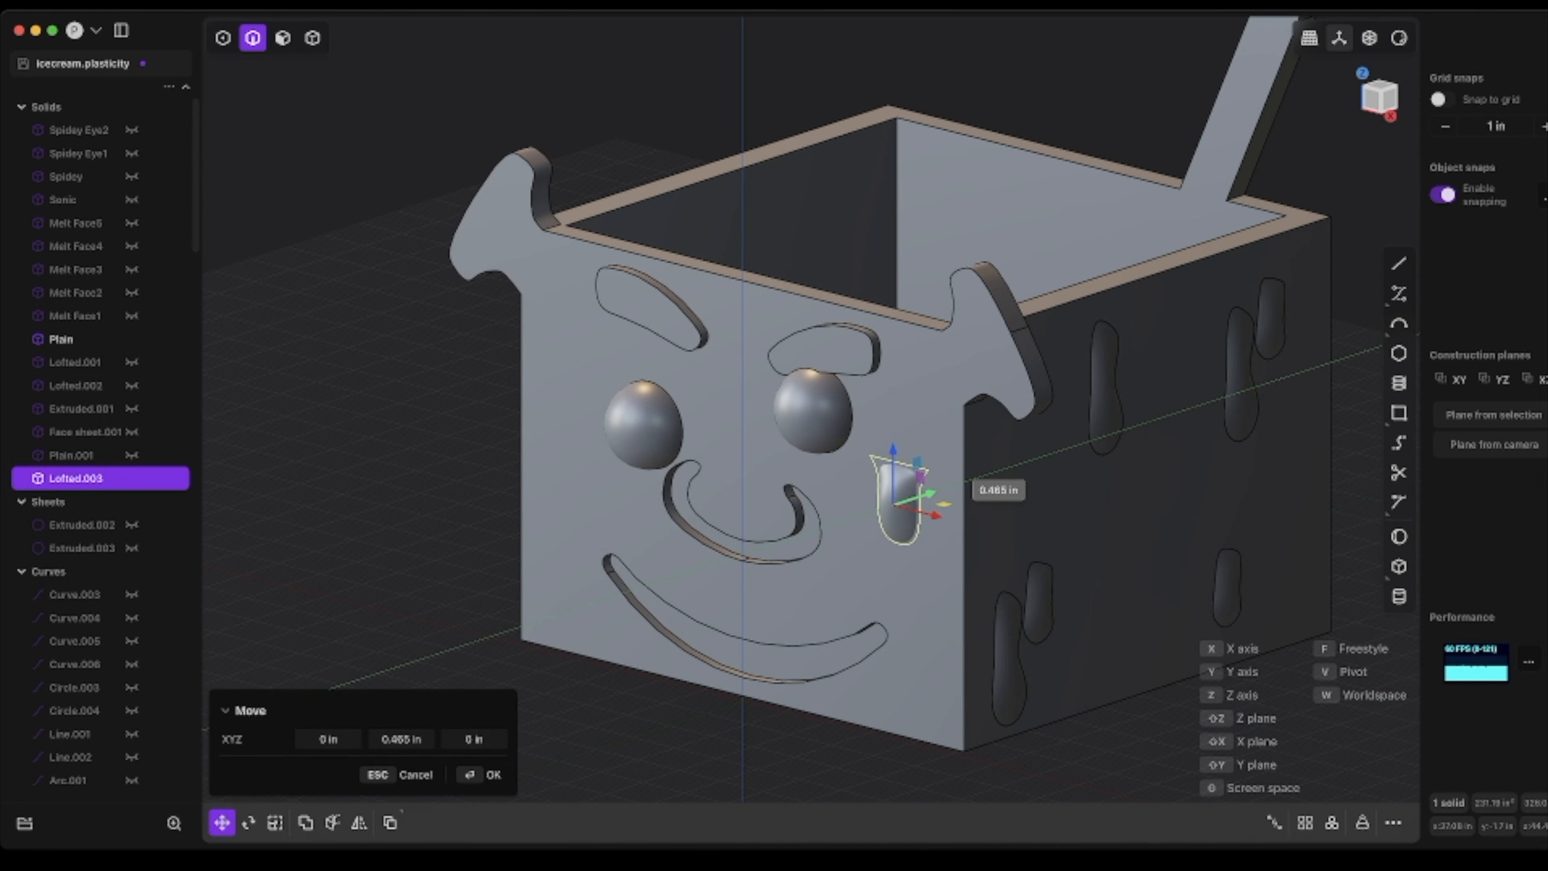
middle_click_drag(929, 485, 1011, 421)
key("KP_1")
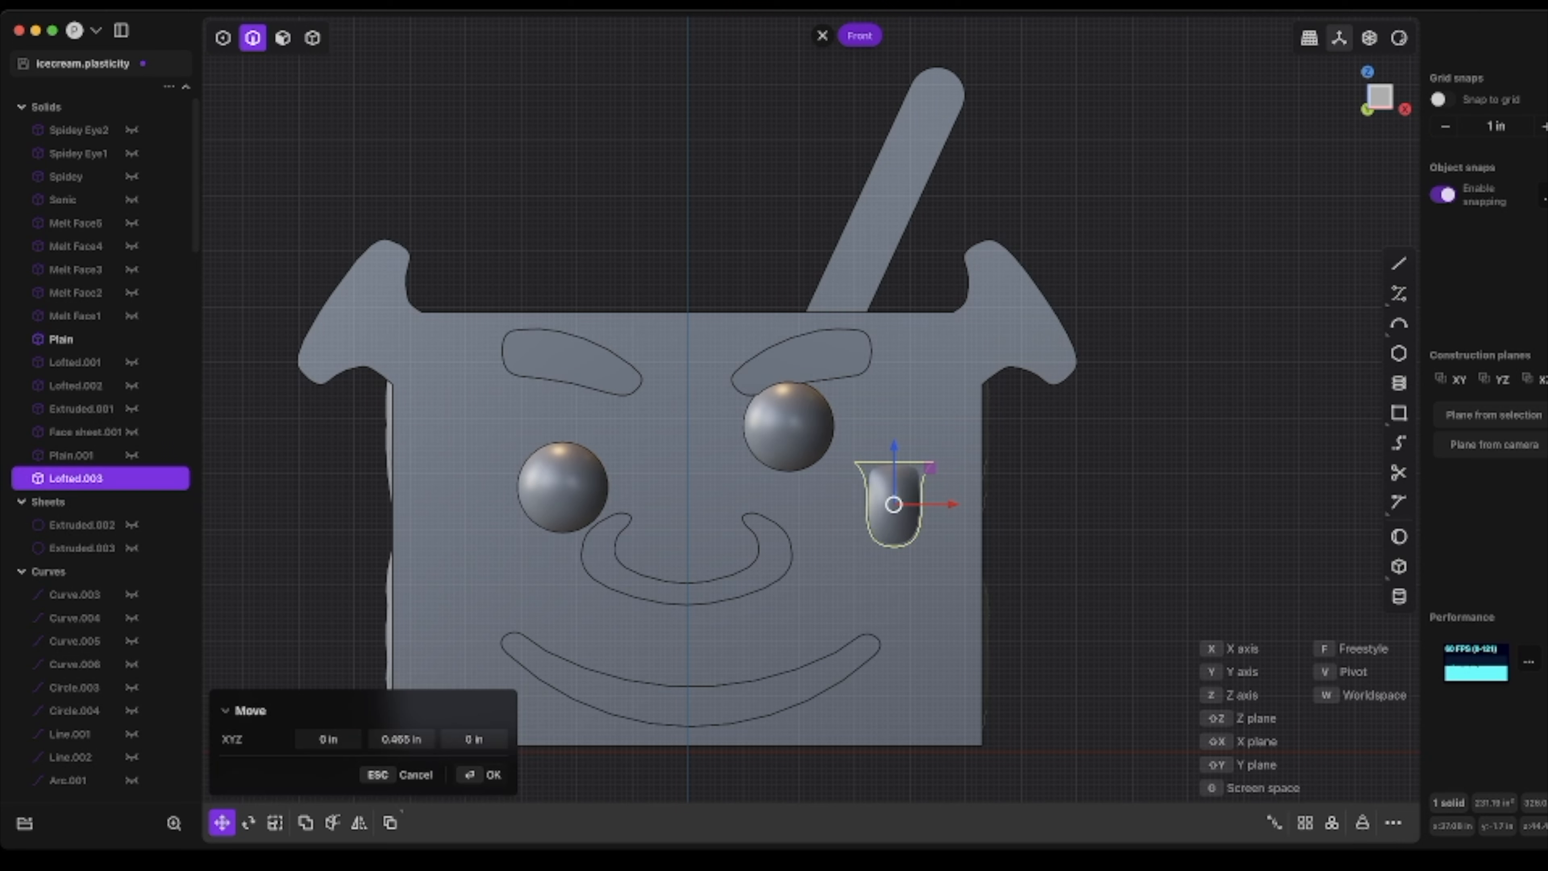
key("Return")
key("Escape")
scroll(941, 483, "up", 3)
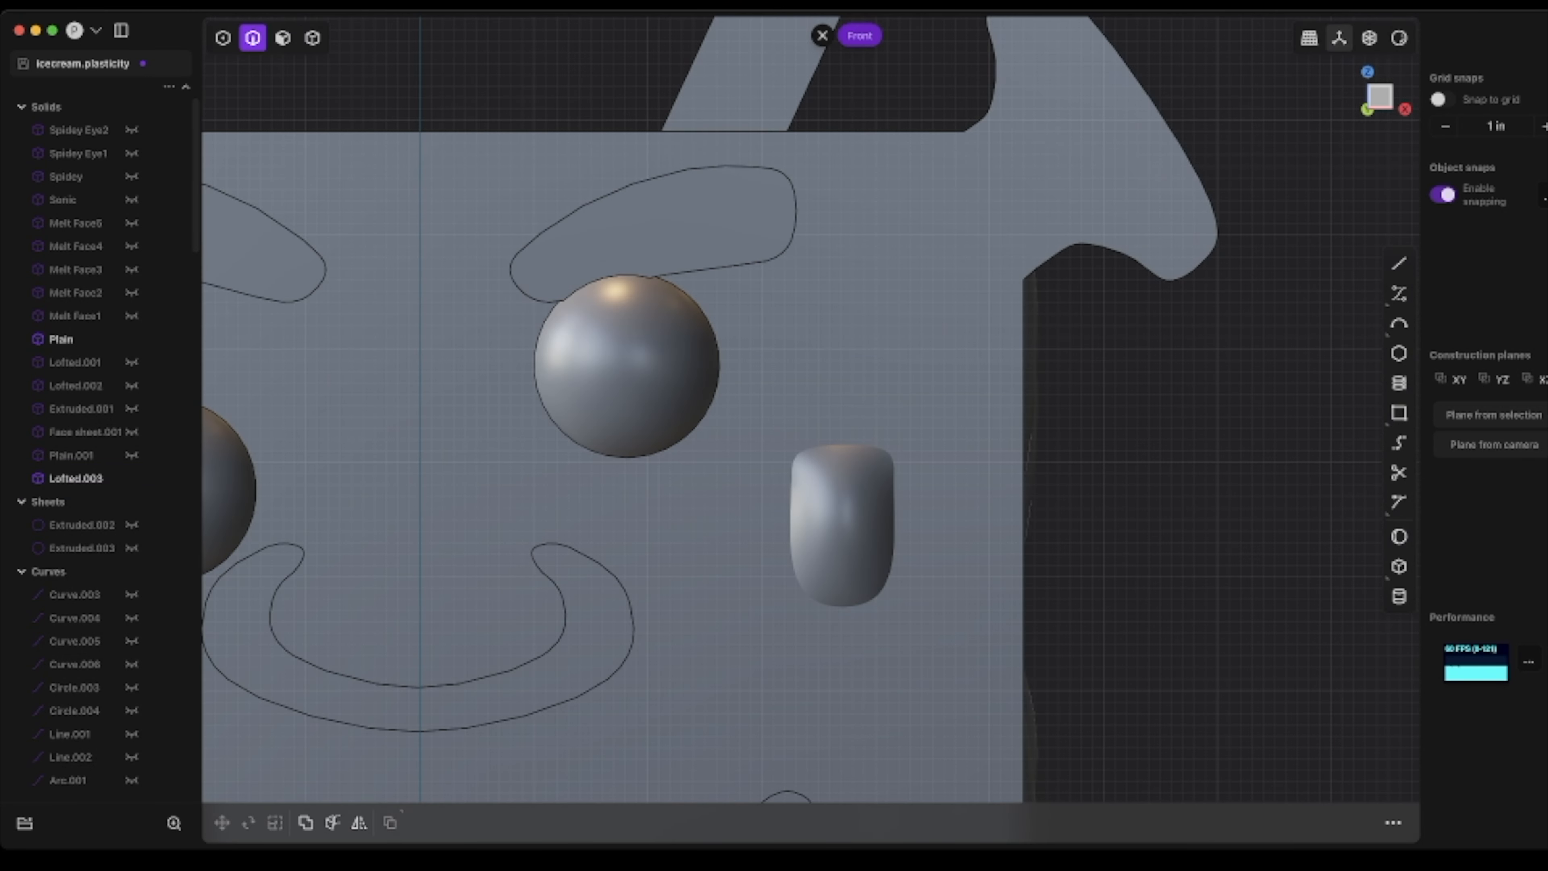
- Draw a narrow U-shaped outline from two splines about 25 in and 31 in long beside Lofted.003, closing its upper ends with a line
left_click(891, 413)
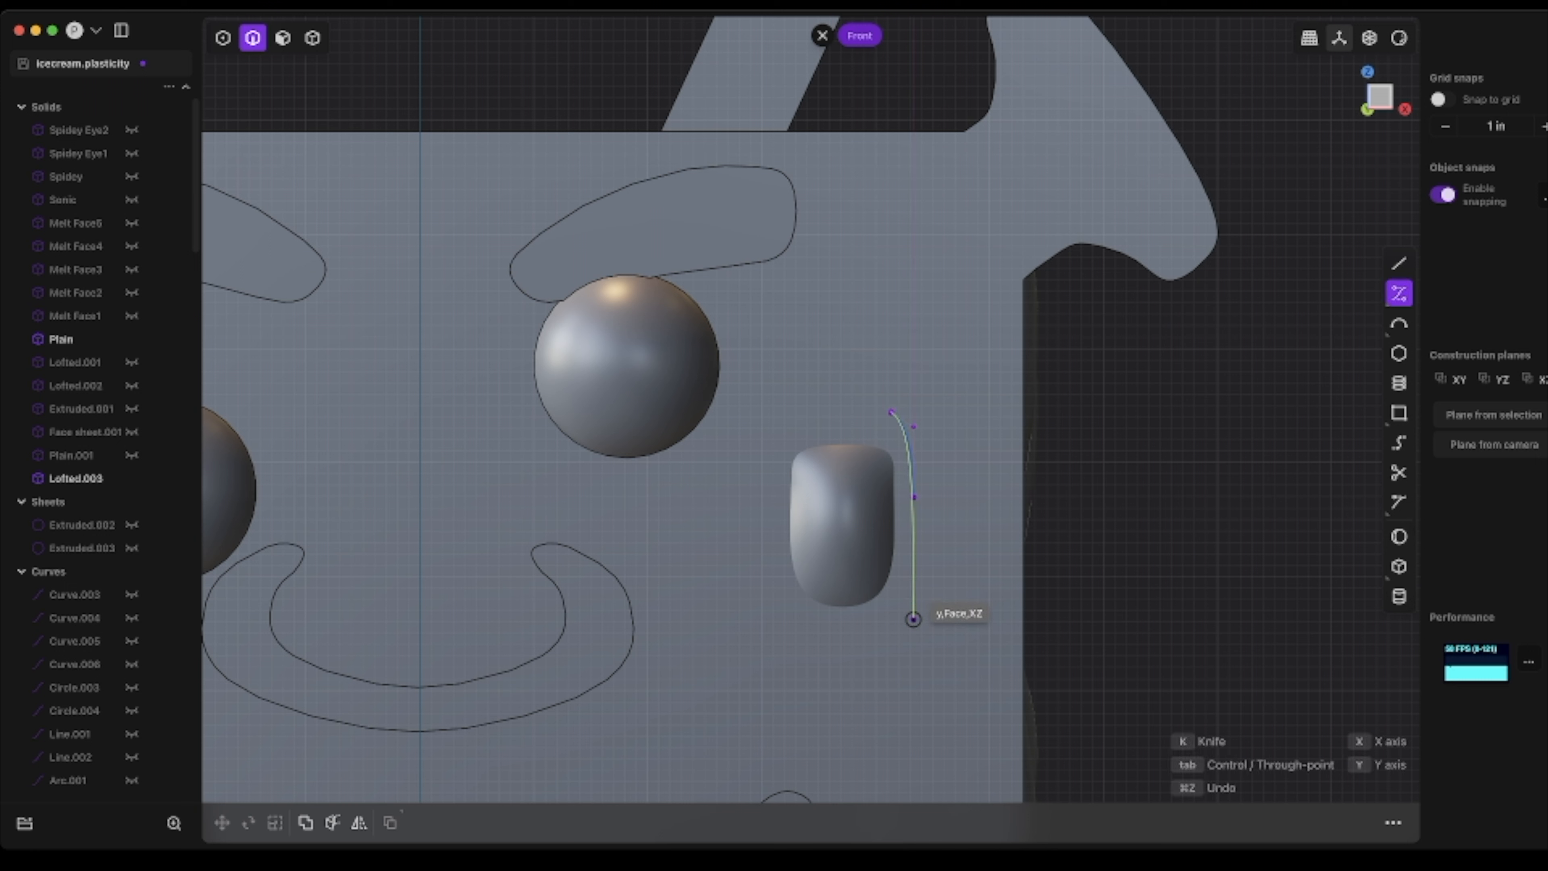
right_click(972, 640)
left_click(1398, 293)
left_click(942, 678)
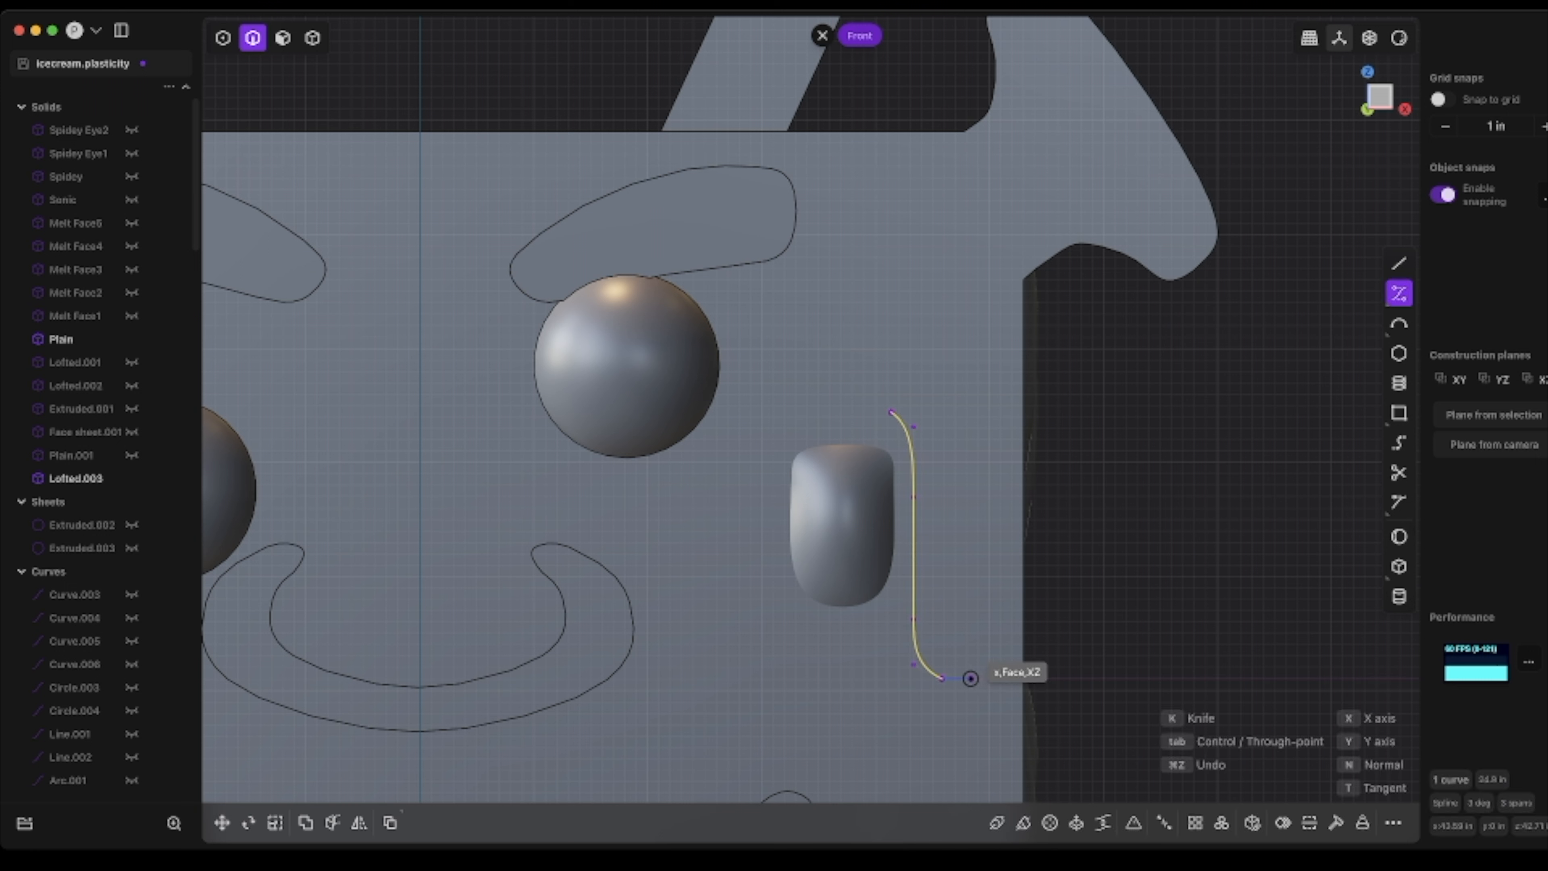
left_click(959, 678)
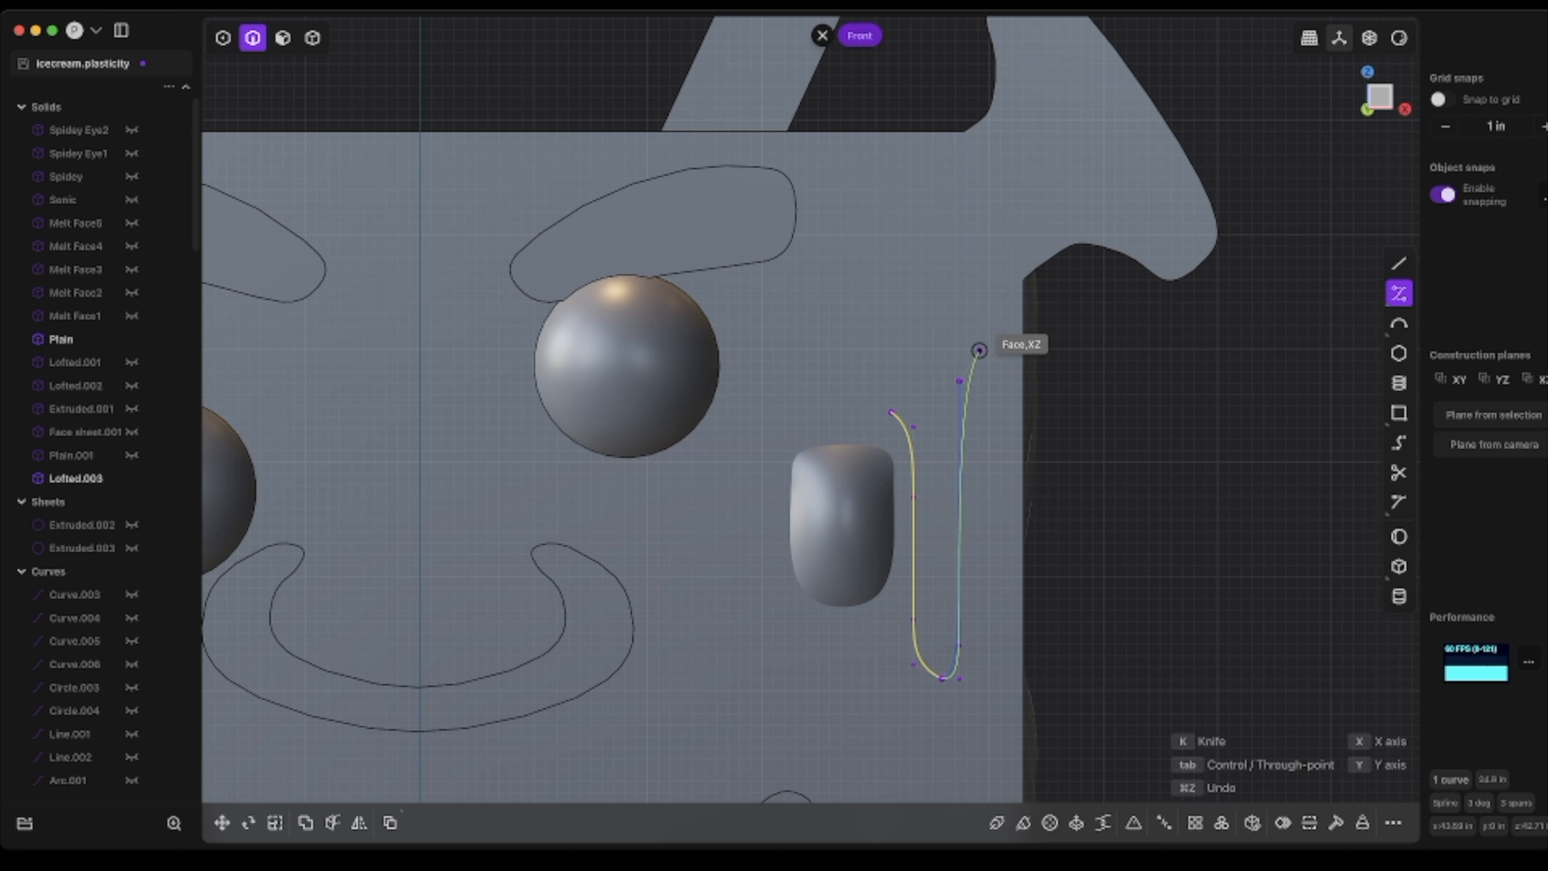
left_click(987, 335)
right_click(987, 334)
key("1")
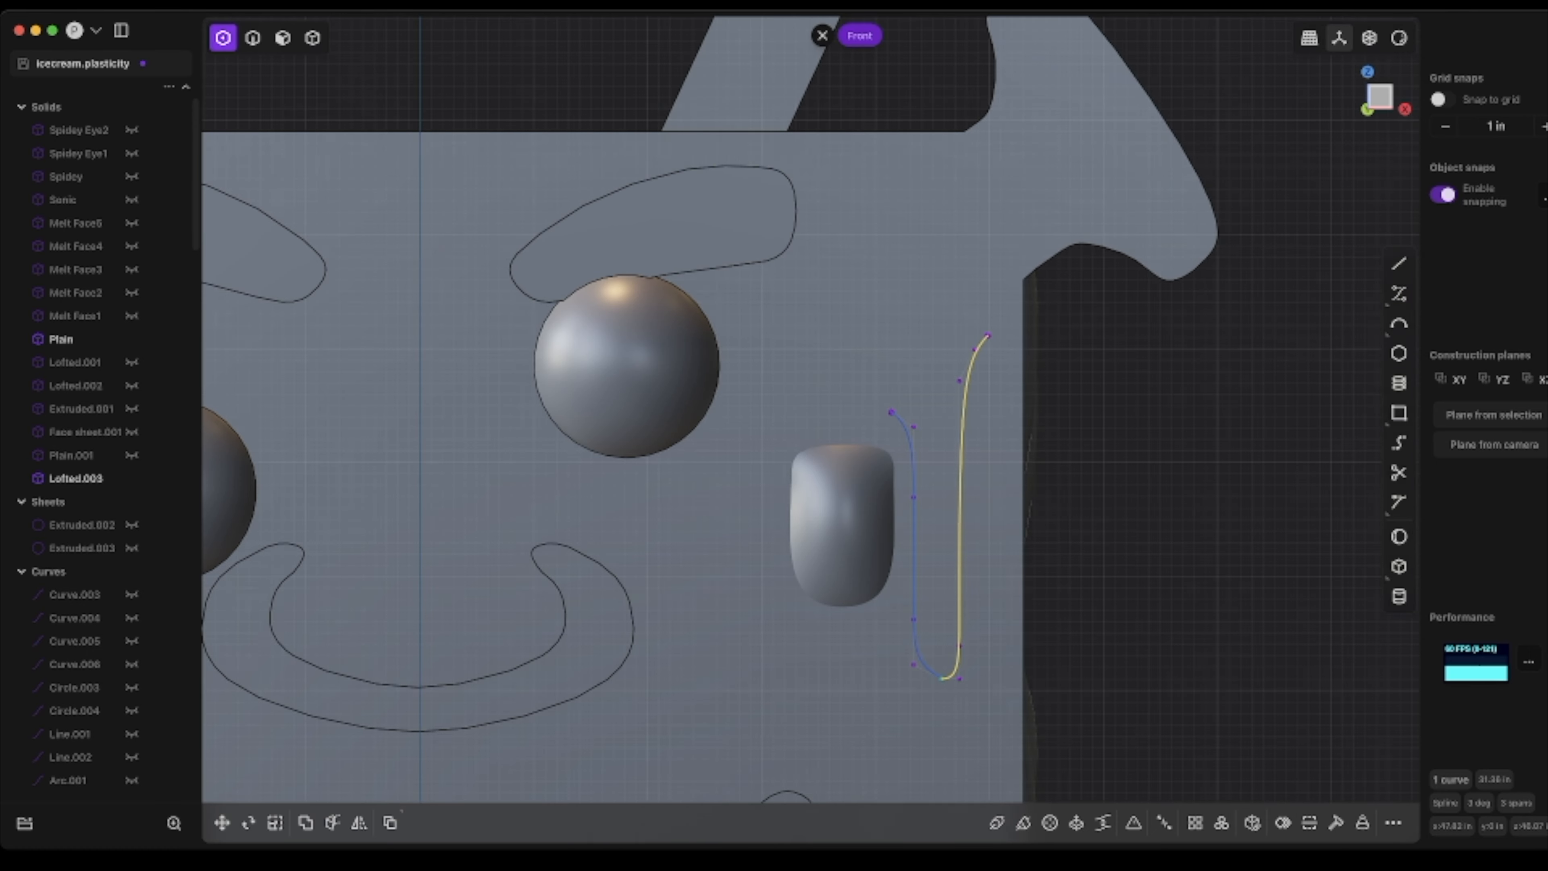
left_click(891, 413)
right_click(891, 412)
middle_click_drag(891, 413, 893, 244)
- Show and select the hidden construction line Line.030
scroll(101, 606, "down", 20)
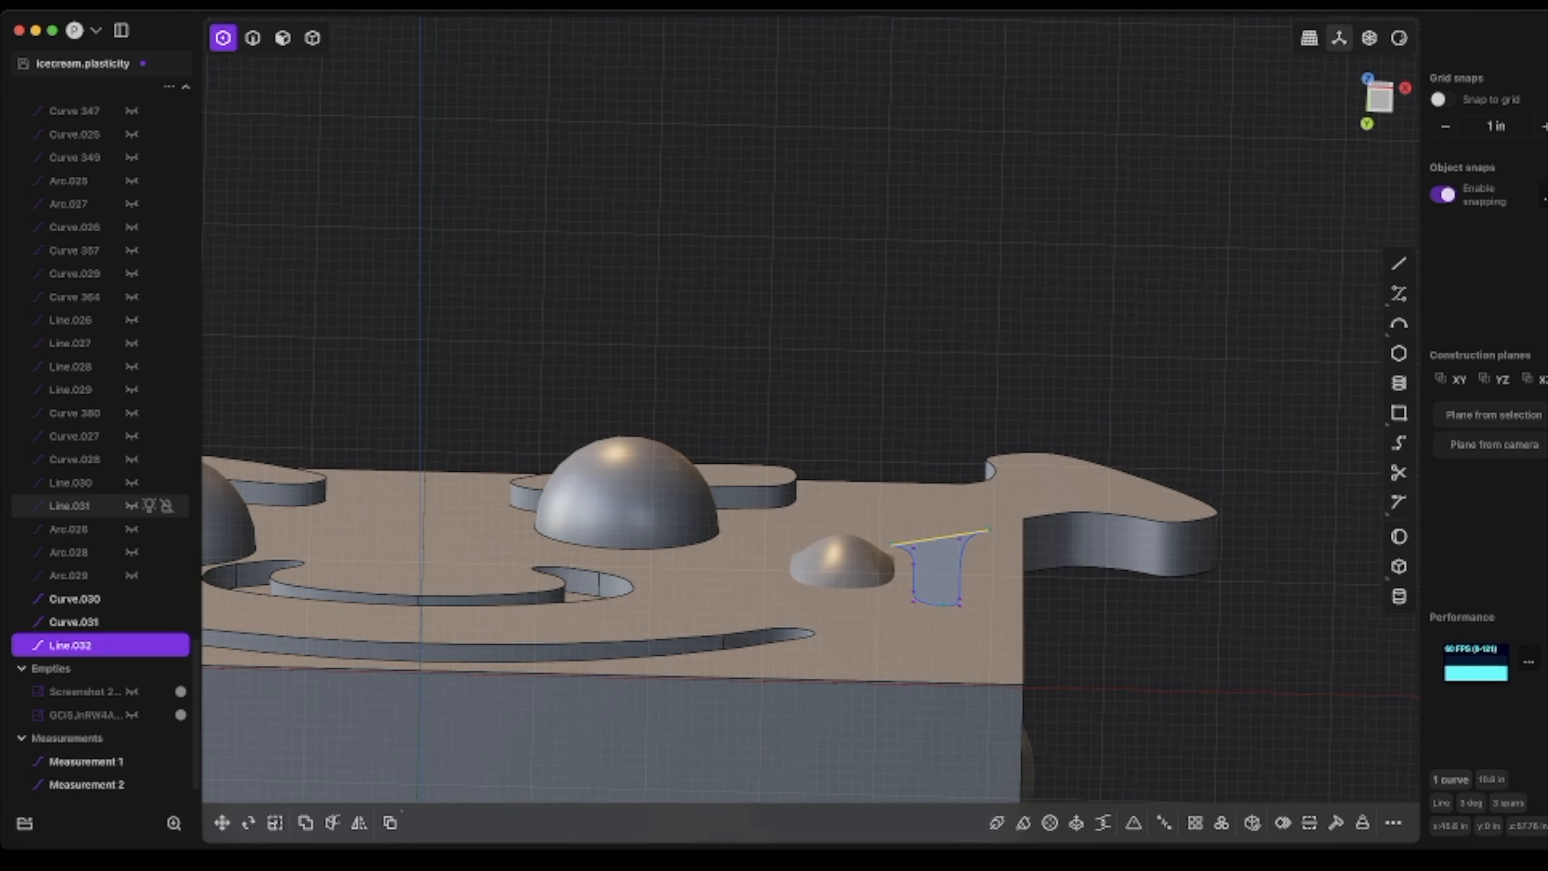
left_click(70, 482)
key("g")
key("x")
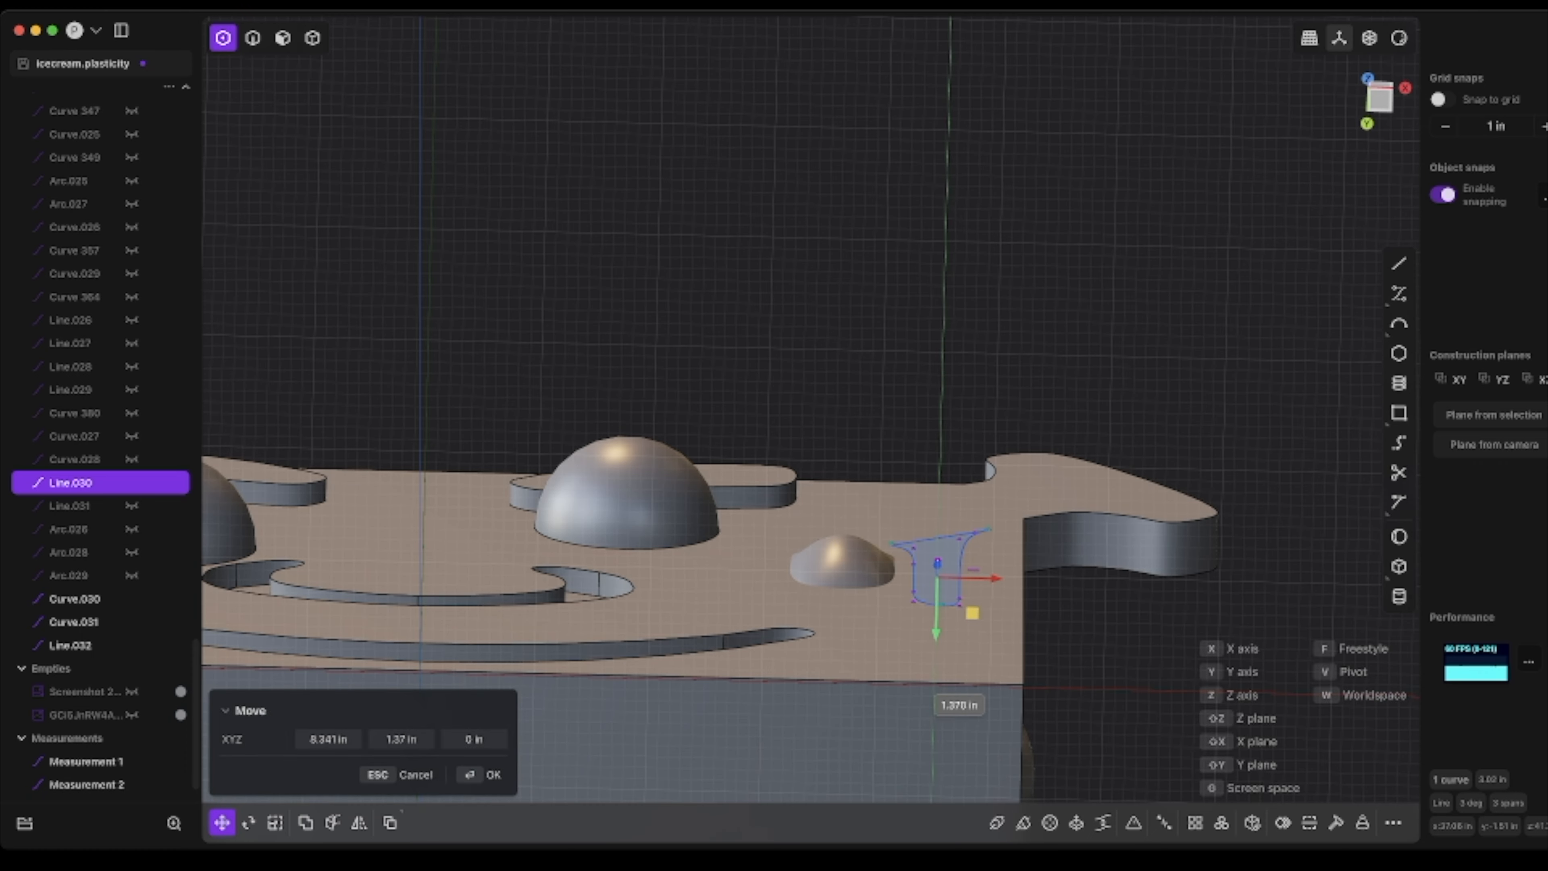
key("Return")
middle_click_drag(937, 575, 1030, 585)
key("KP_1")
key("super+z")
- Move Line.030 into the narrow outline beside Lofted.003, keeping it standing on the front face
key("g")
key("x")
middle_click_drag(1036, 493, 1035, 342)
key("z")
middle_click_drag(999, 390, 999, 146)
key("y")
key("Return")
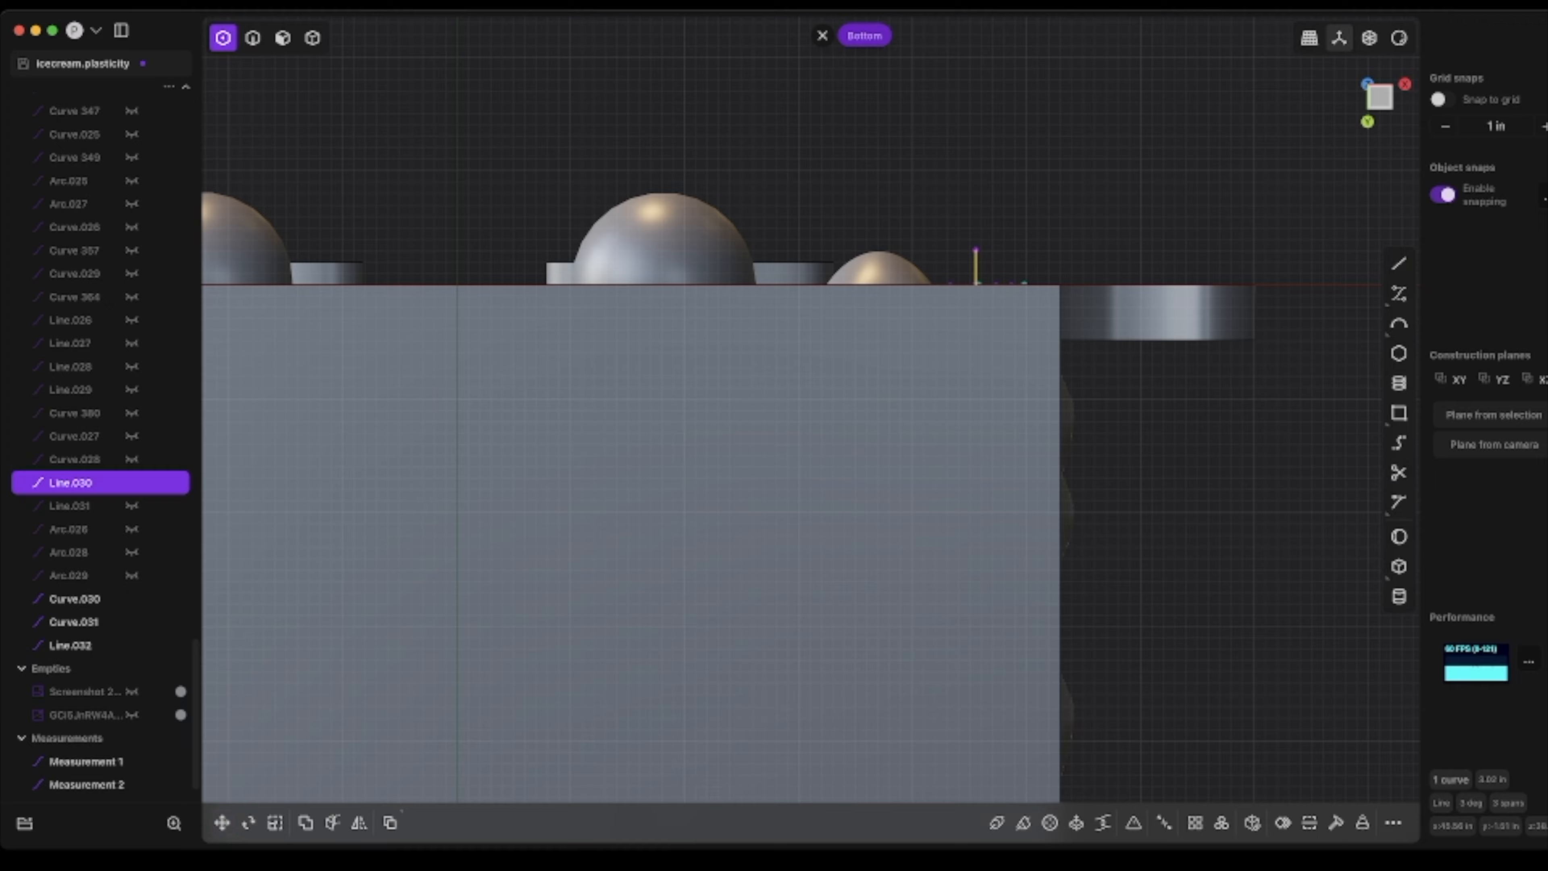
- Draw a lengthwise arc through Line.030's tip and two cross arcs between the sides of the narrow outline
middle_click_drag(999, 293, 987, 439)
scroll(938, 464, "up", 5)
scroll(975, 357, "up", 2)
left_click(1398, 324)
left_click(923, 203)
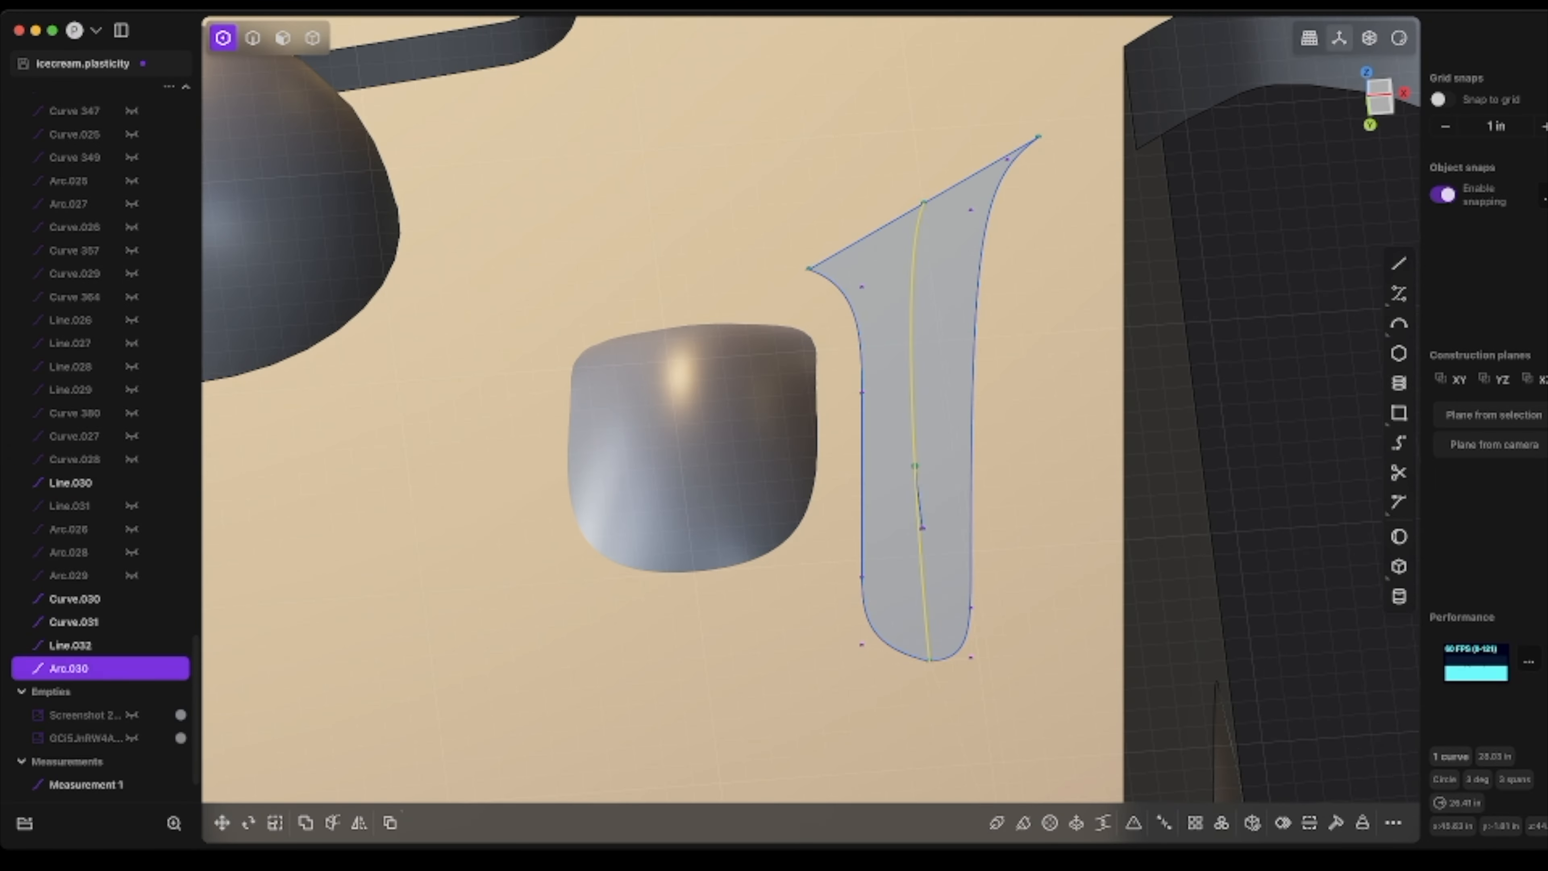
middle_click_drag(922, 204, 923, 152)
middle_click_drag(896, 295, 822, 427)
left_click(916, 179)
key("shift+r")
left_click(844, 608)
left_click(733, 583)
left_click(796, 591)
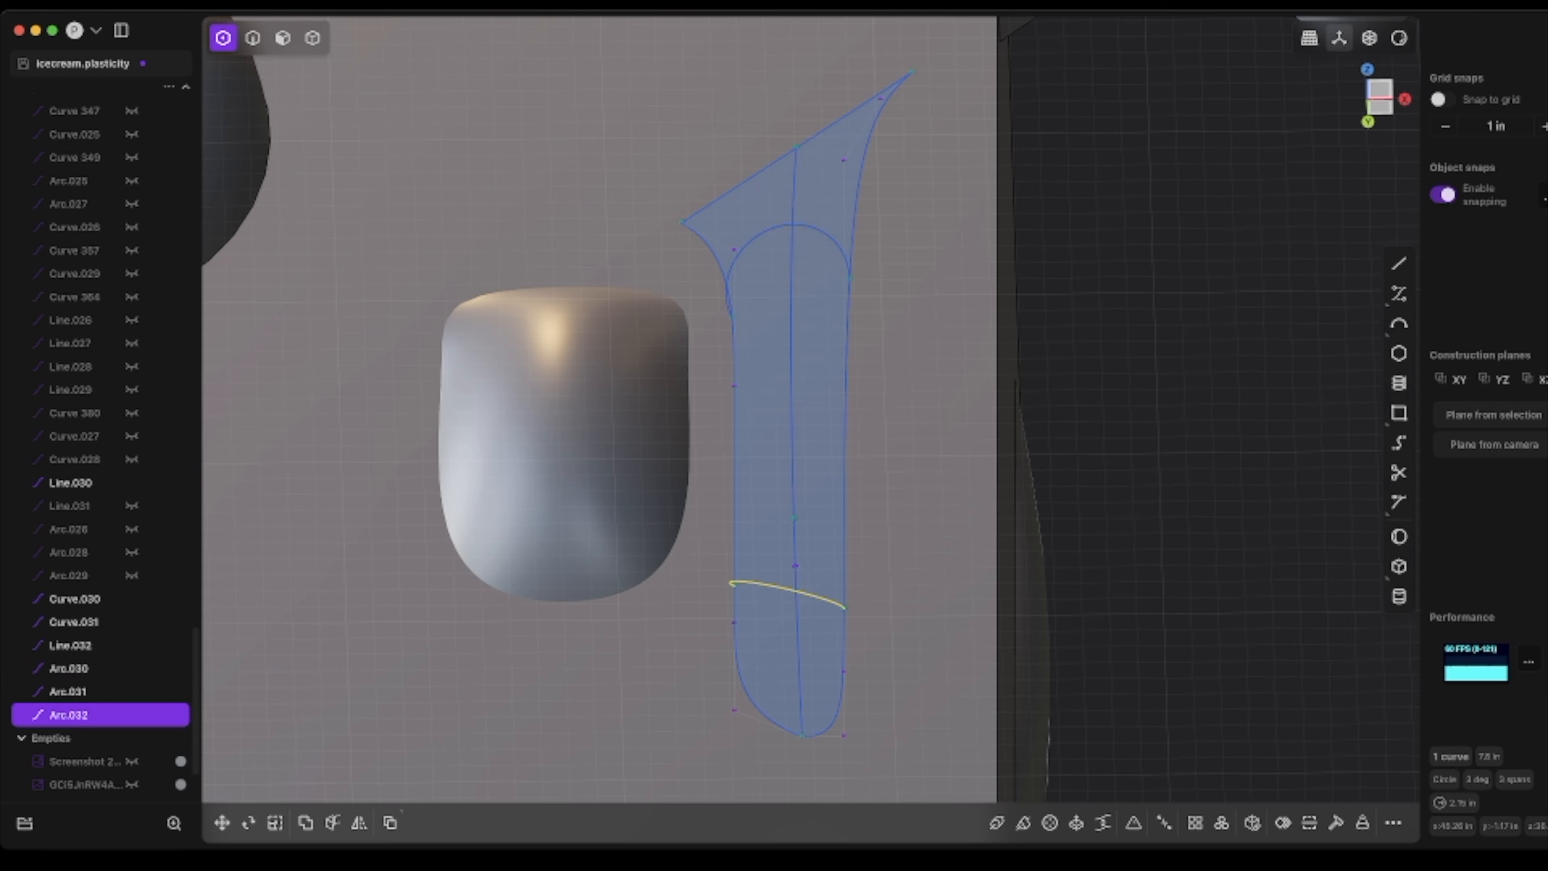
- Try to loft the narrow outline's sides and lengthwise arc with the cross arcs as guides, and remove the three arcs
key("2")
left_click(846, 439)
left_click(792, 433, "shift")
left_click(733, 439, "shift")
key("l")
left_click(794, 224)
left_click(794, 590)
middle_click_drag(794, 590, 792, 542)
key("Escape")
left_click(766, 544)
left_click(795, 488, "shift")
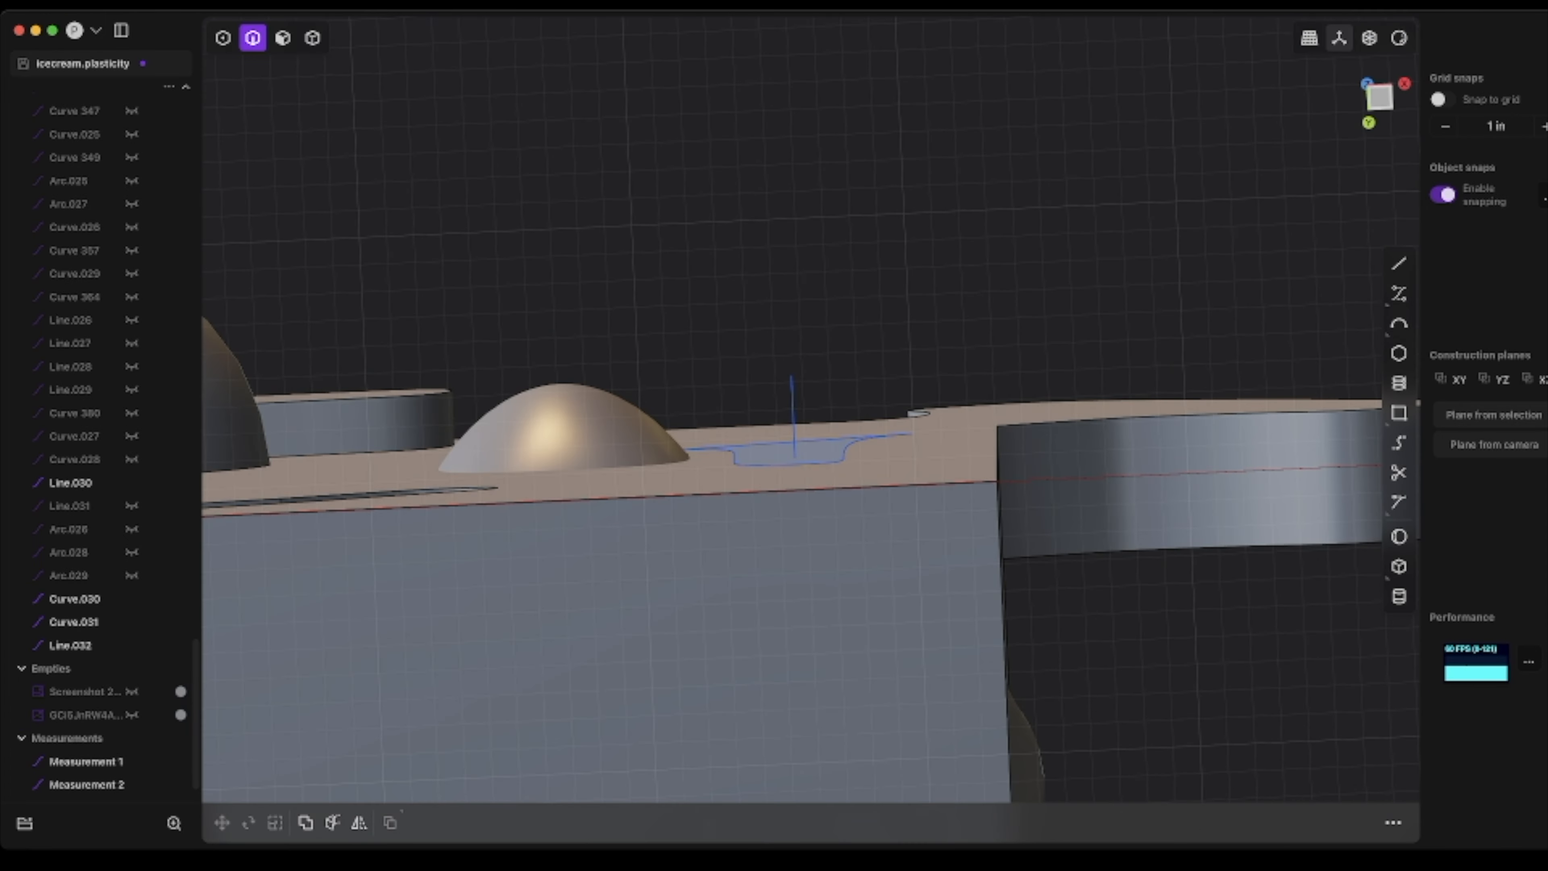
- Lower Line.030's free end toward the face and draw a lengthwise arc through it from the closing line to the lower joint
key("1")
key("g")
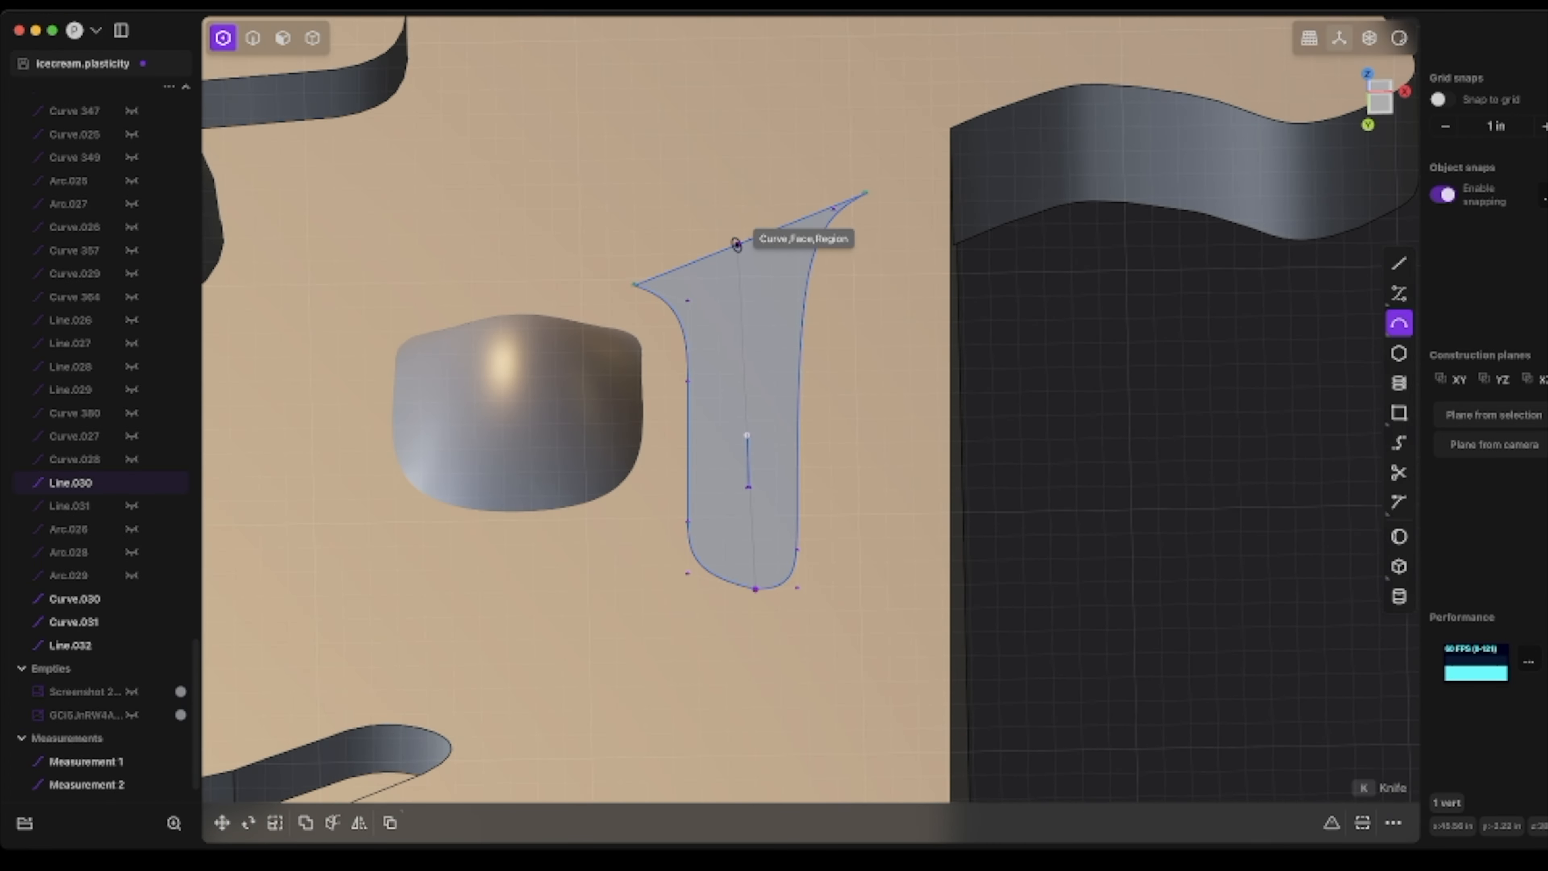
left_click(736, 244)
left_click(747, 432)
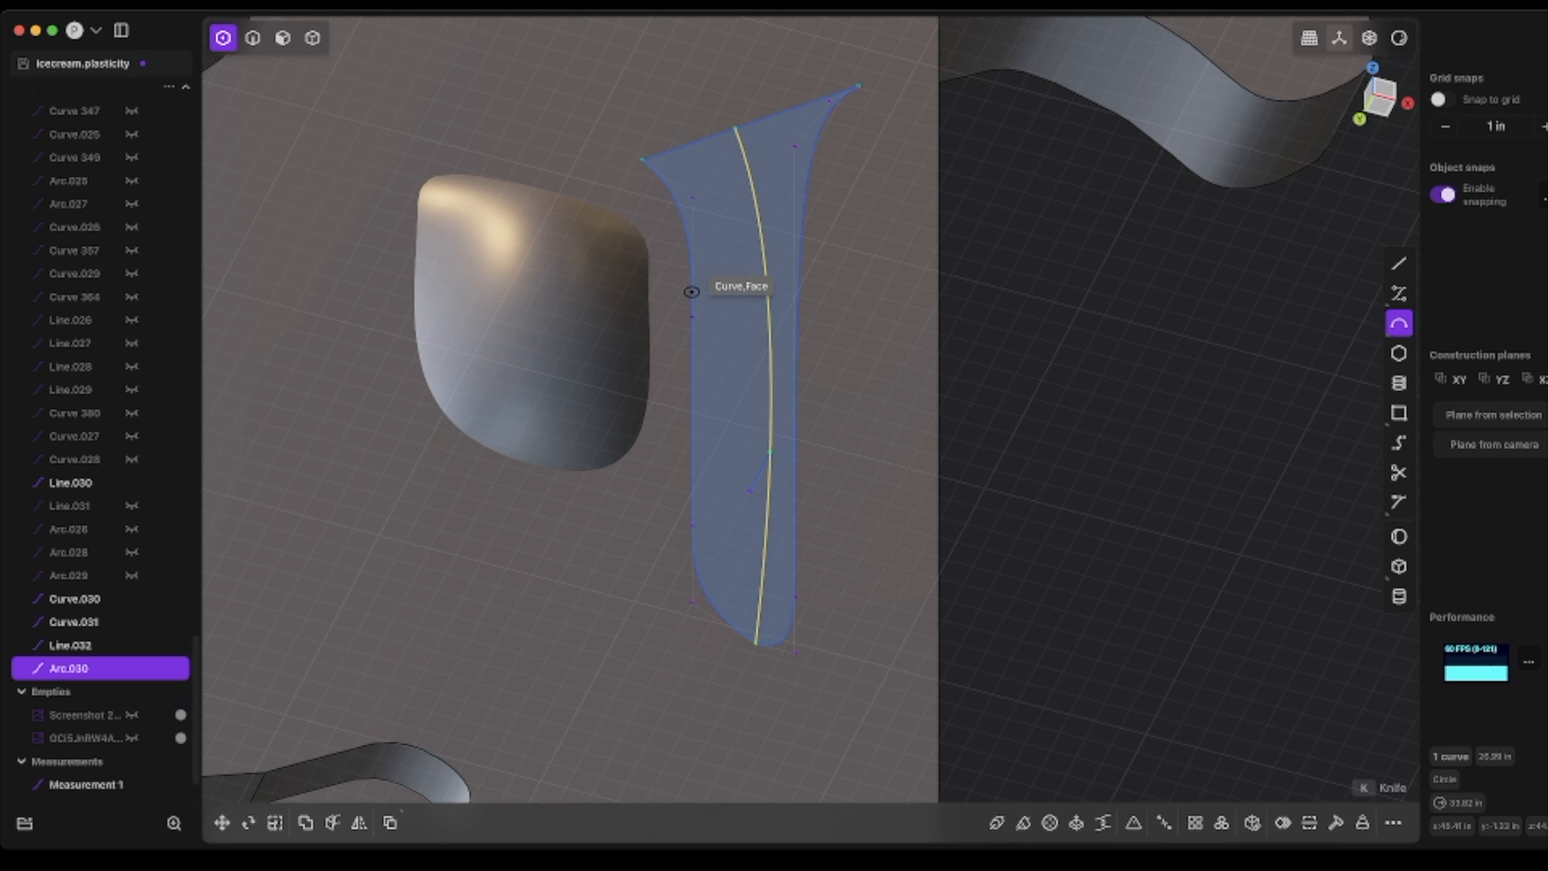
- Draw an upper cross arc and a lower cross arc about 6.5 in long between the narrow outline's sides
left_click(692, 295)
left_click(797, 296)
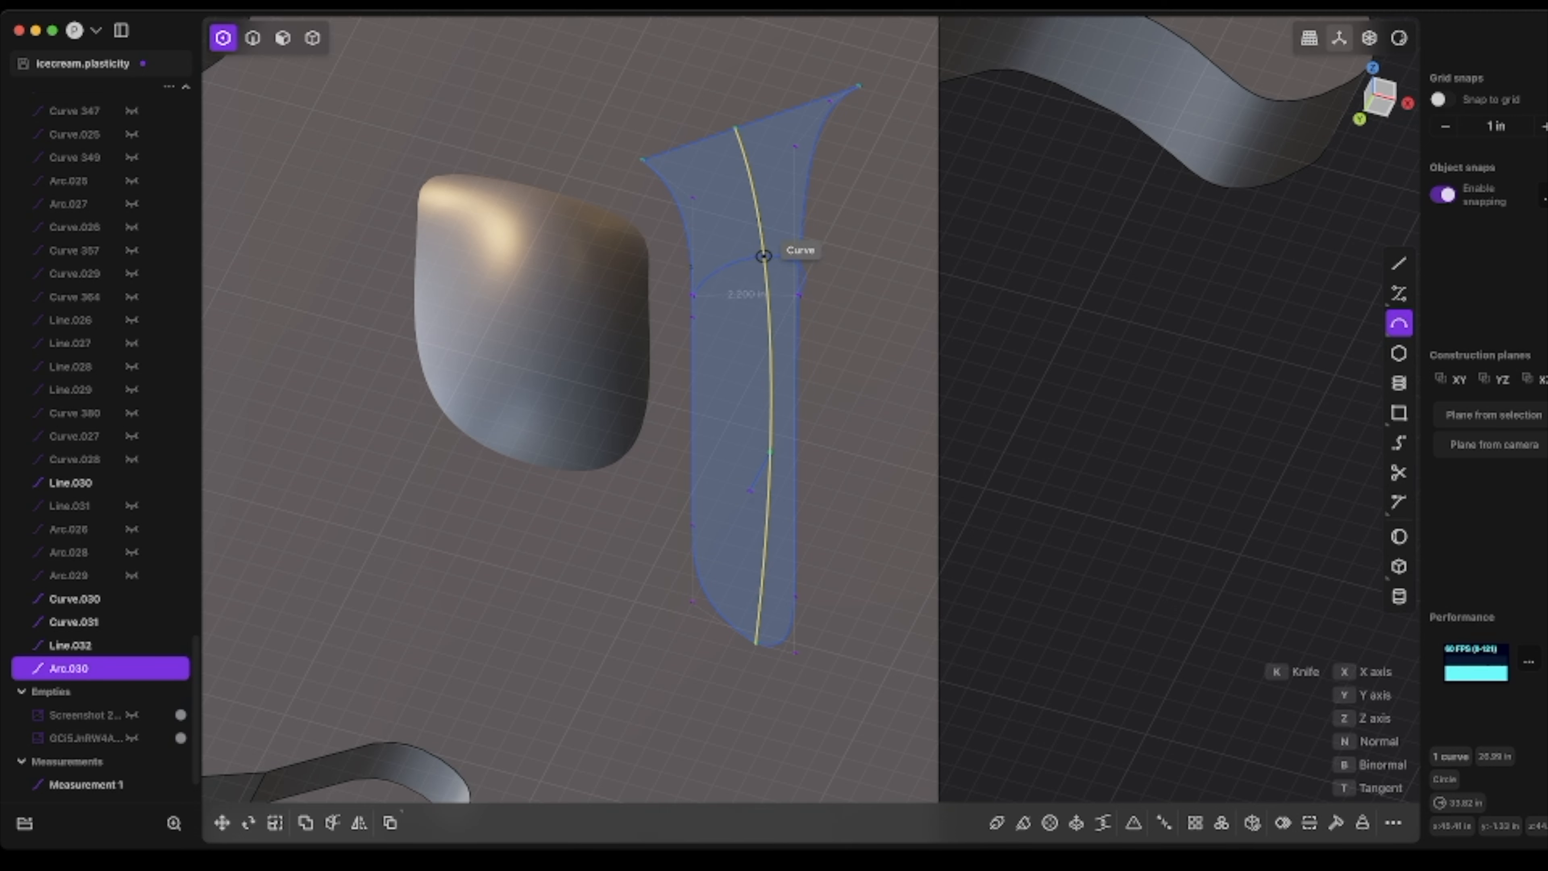
left_click(762, 237)
left_click(768, 481)
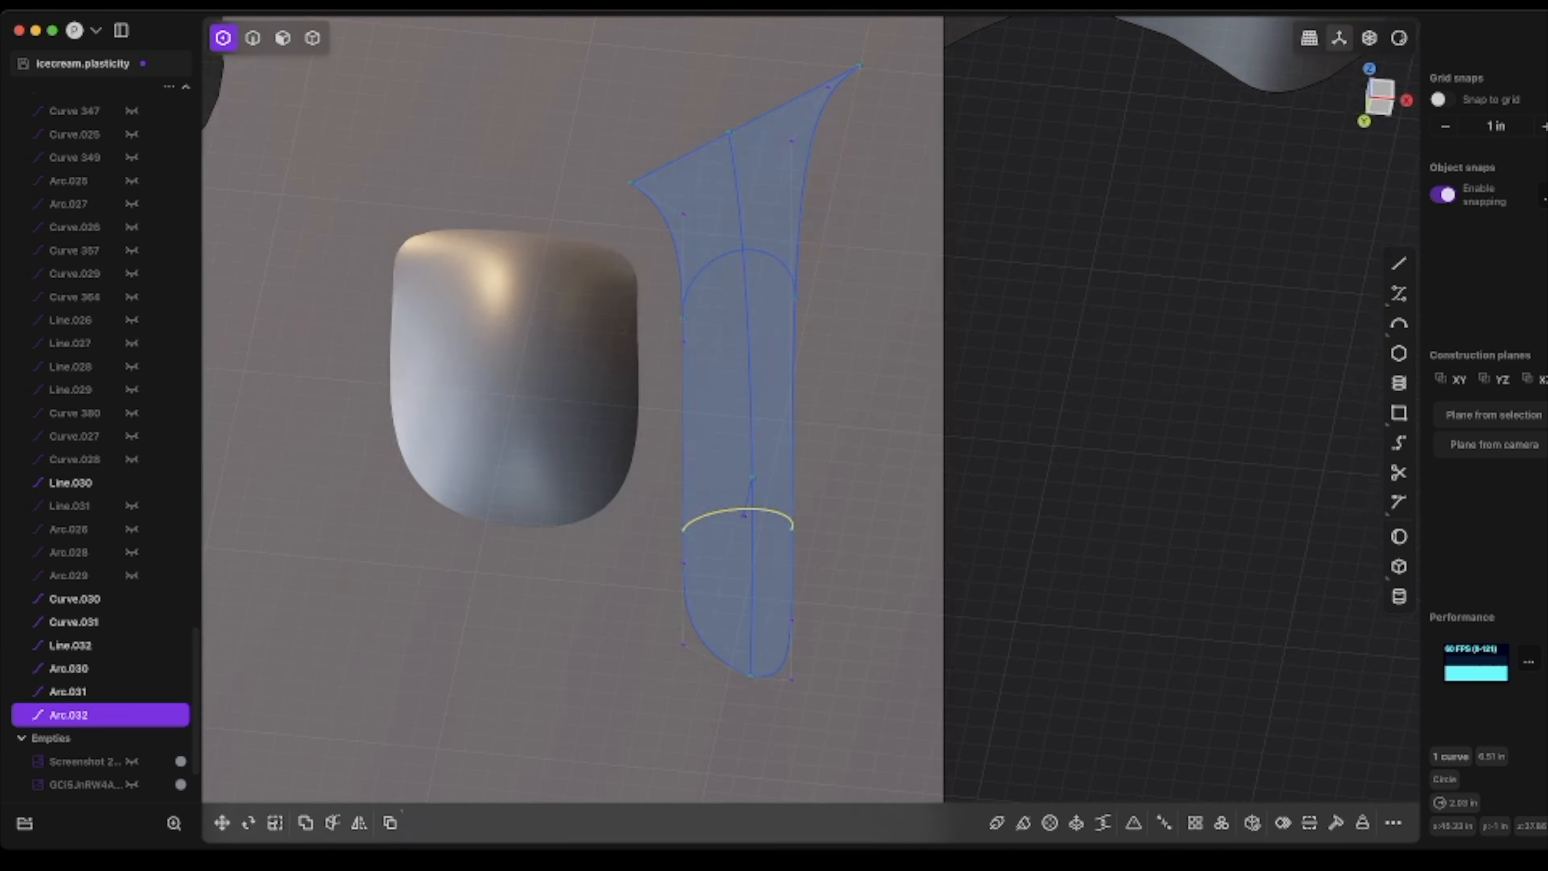
- Loft the narrow outline's side splines and lengthwise arc into a sheet guided by the two cross arcs
key("l")
left_click(744, 251)
left_click(720, 517)
key("Return")
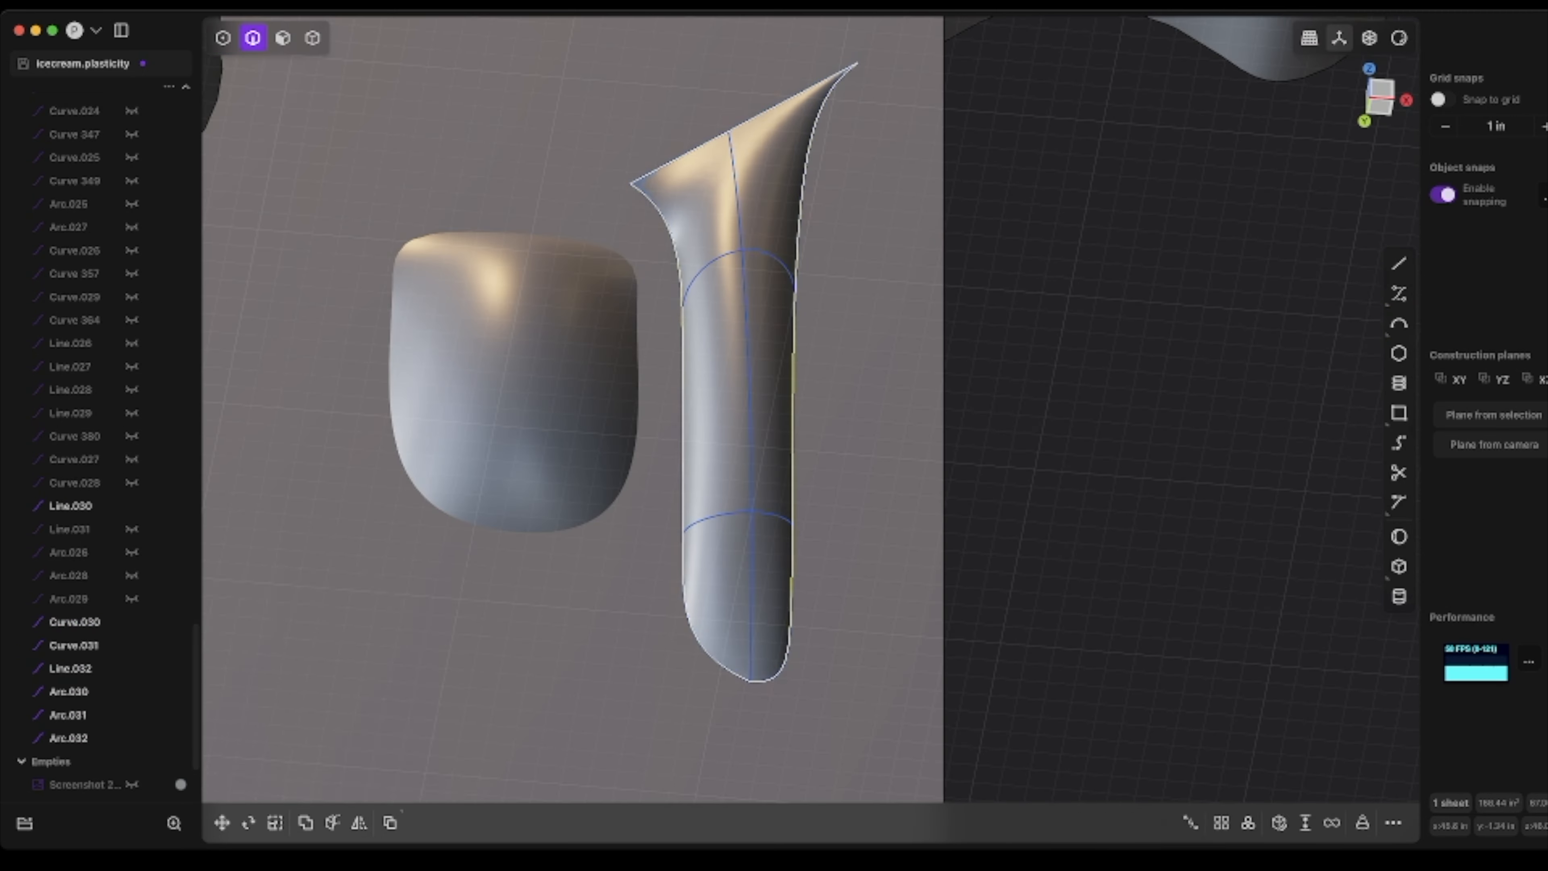
- Hide Line.030, the narrow outline's curves and arcs, the Plain solid and Lofted.003 to isolate the new sheet
scroll(791, 366, "down", 10)
left_click(131, 506)
left_click(101, 622)
left_click(100, 736, "shift")
left_click(132, 714)
scroll(100, 487, "up", 20)
left_click(132, 339)
middle_click_drag(549, 487, 915, 481)
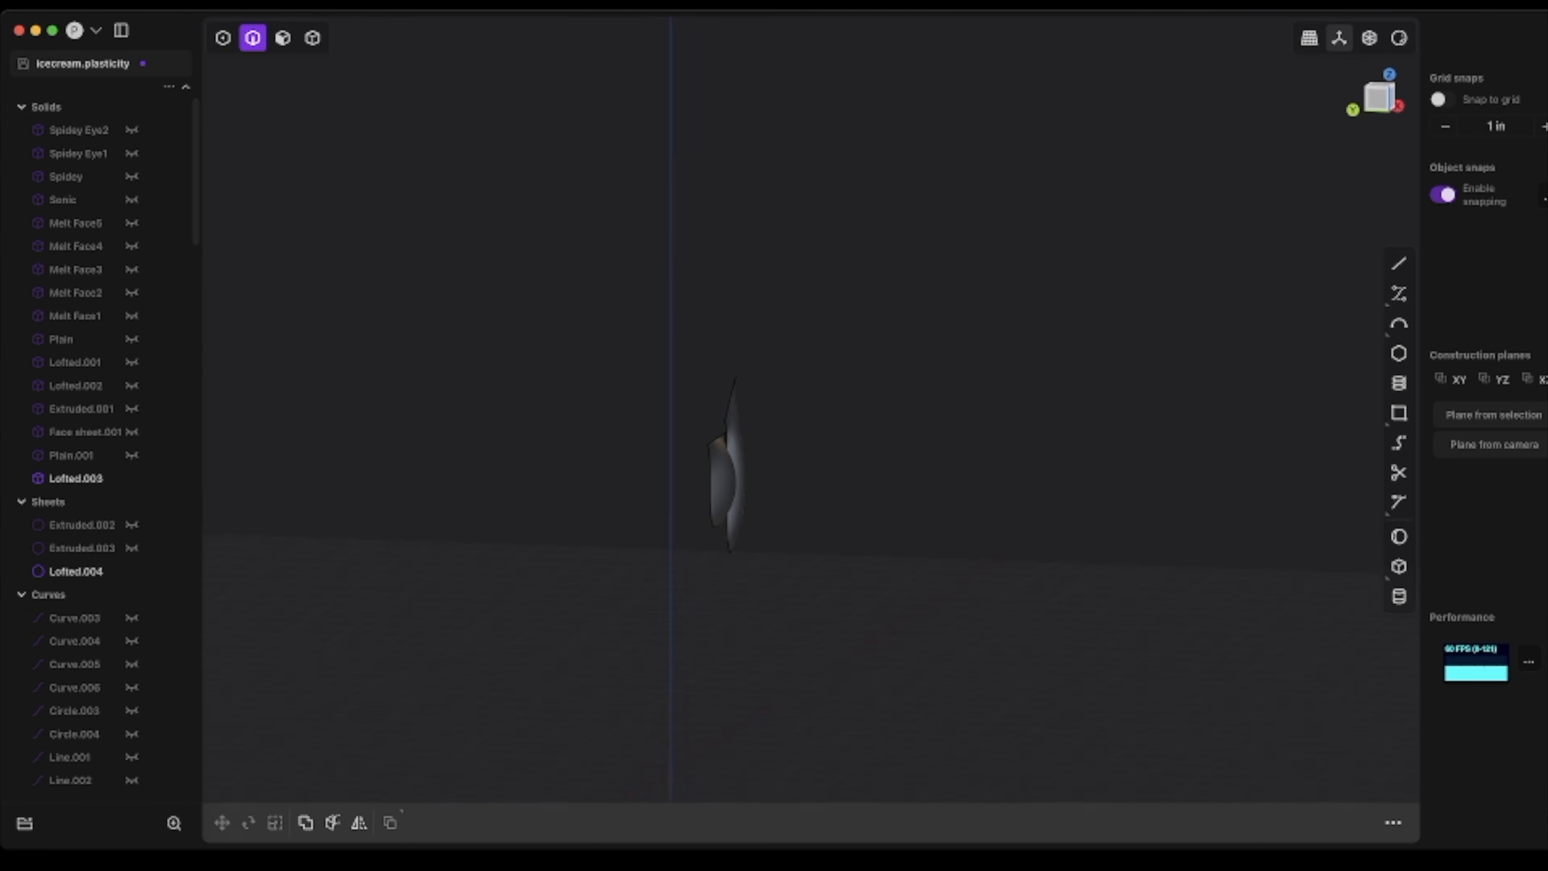
scroll(463, 457, "up", 5)
left_click(132, 478)
- Close the back of the Lofted.004 sheet along its boundary edges into a solid, and show Plain and Lofted.003 again
double_click(436, 397)
key("e")
key("Escape")
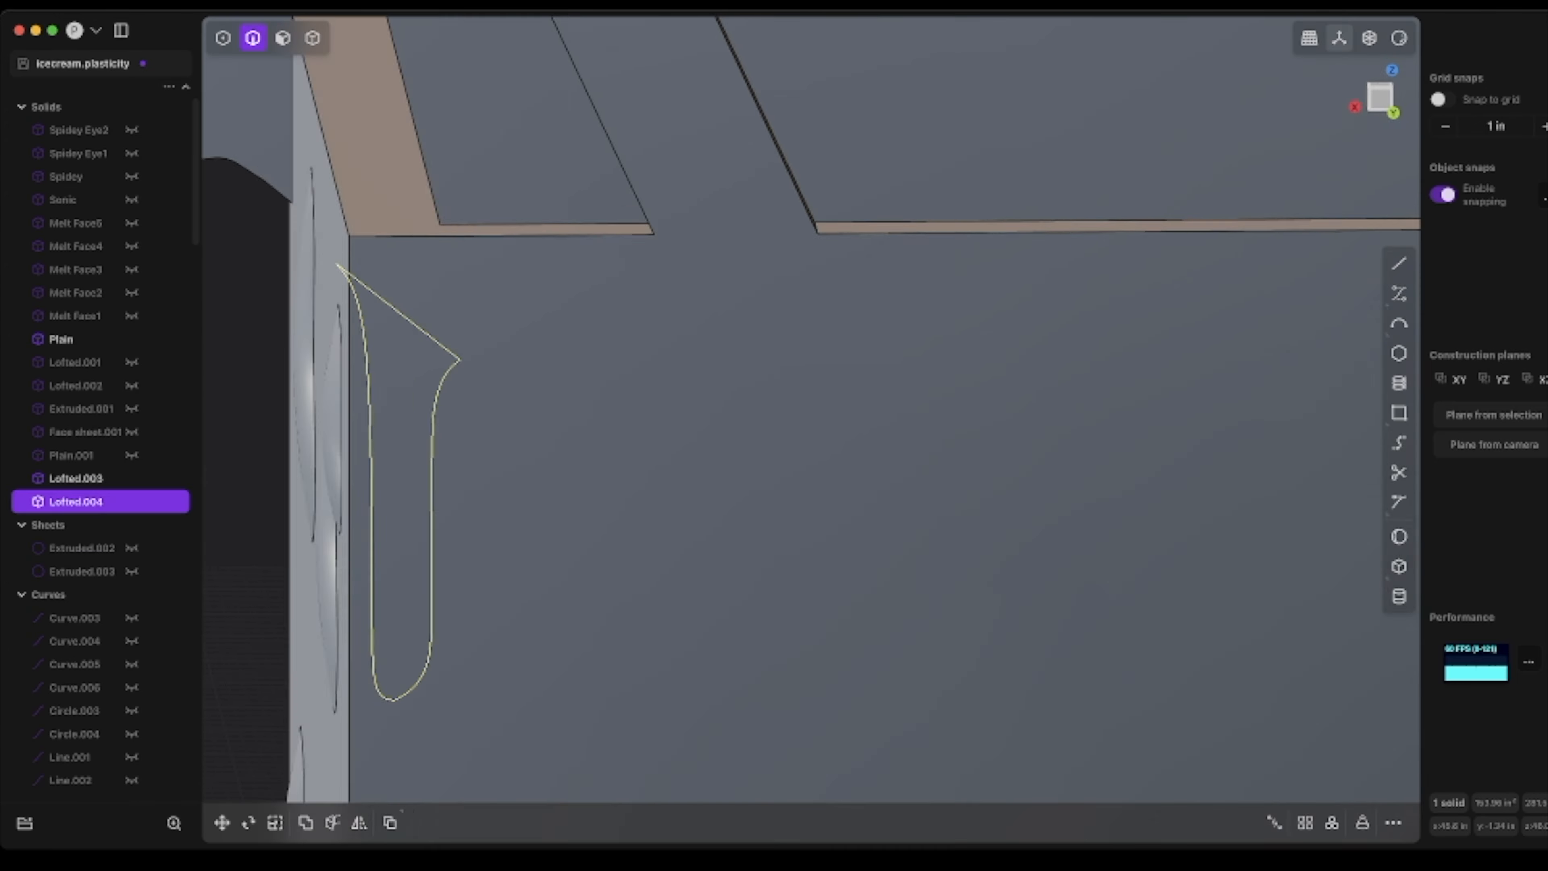
- Move Lofted.004 -6.875 in along Z, adjust it along X toward Lofted.003, and sink it partly into the face along Y
scroll(811, 427, "down", 5)
key("g")
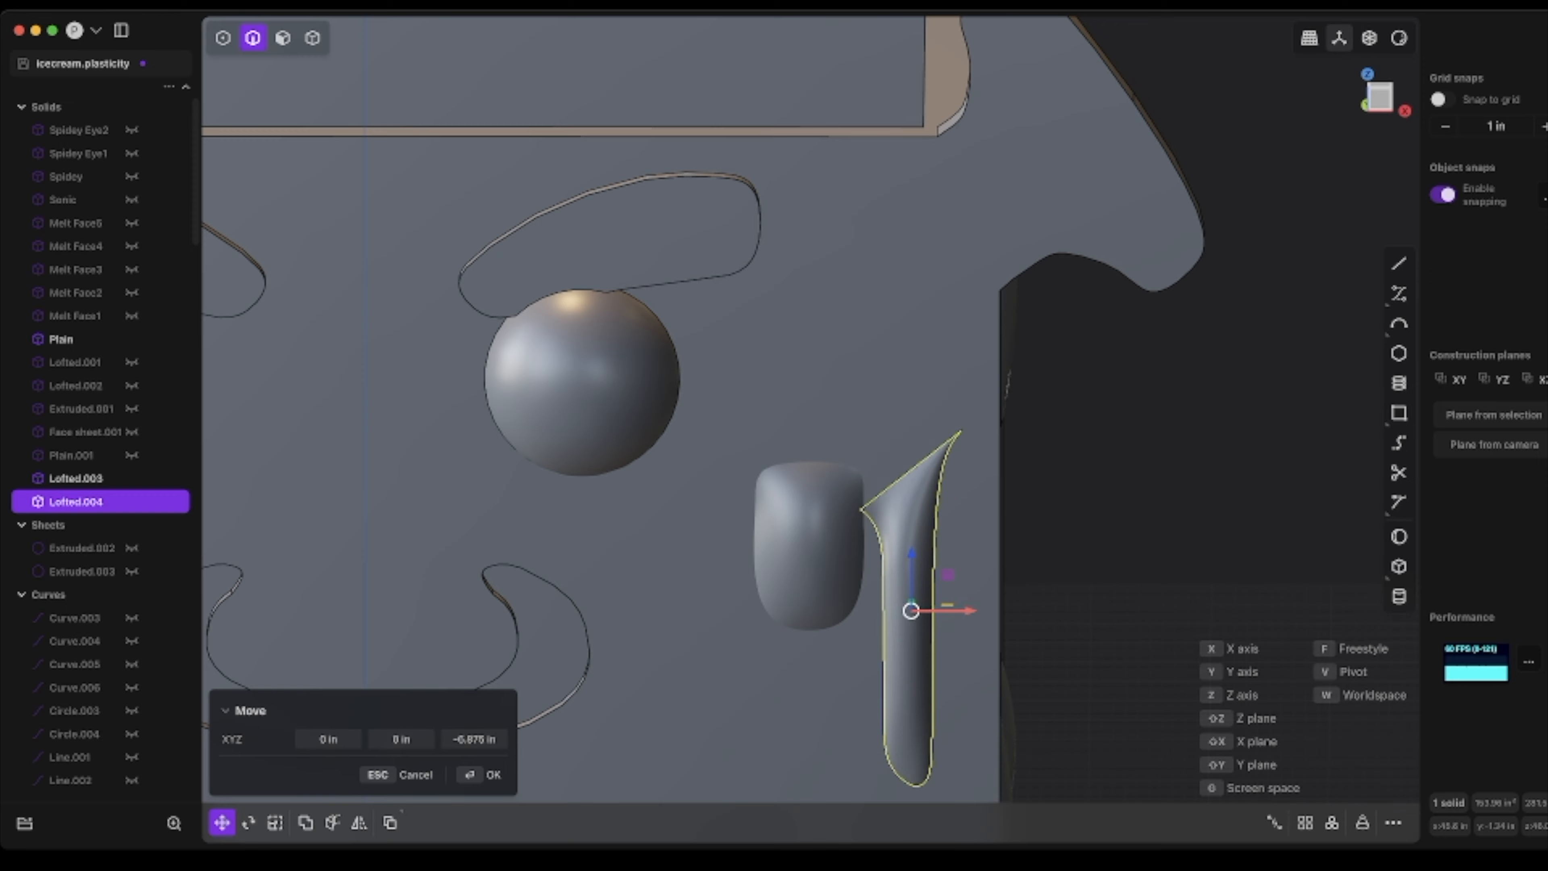
left_click_drag(969, 610, 944, 610)
middle_click_drag(914, 549, 1036, 591)
left_click_drag(895, 477, 900, 475)
key("Return")
middle_click_drag(900, 475, 1023, 396)
key("Escape")
scroll(1024, 397, "down", 3)
- Move Lofted.004 -0.696 in along X and -4.387 in along Z so it hangs beside Lofted.003
key("4")
left_click(929, 458)
key("g")
left_click_drag(993, 458, 990, 458)
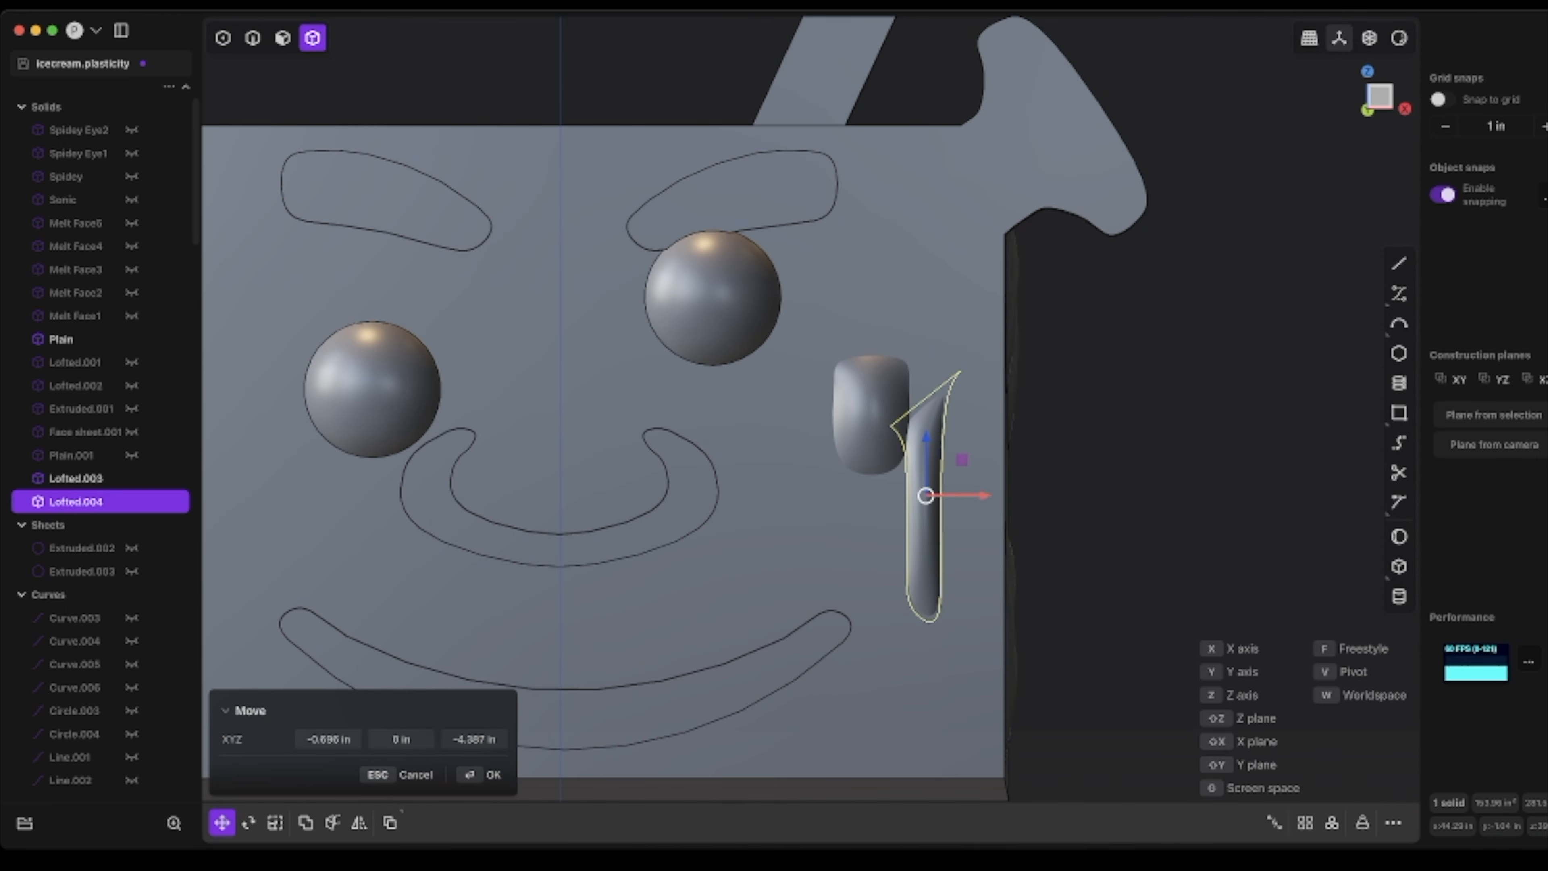
key("r")
key("Return")
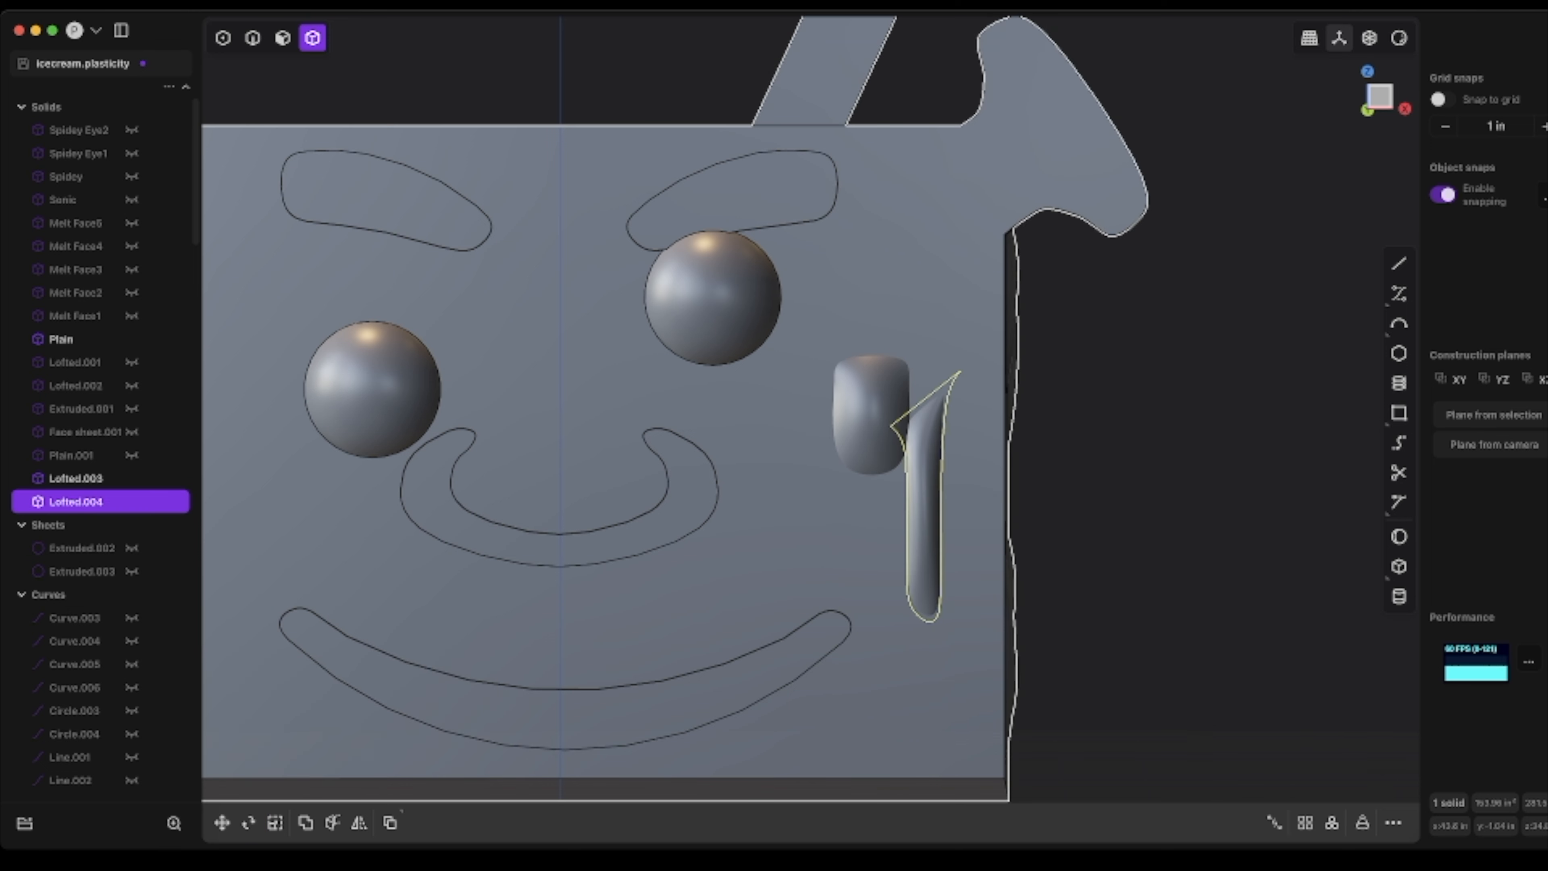
- Shift Lofted.004 about -12 in along X to the other side of Lofted.003, and slide both drips toward the face's right edge
left_click(1103, 553)
scroll(1104, 553, "down", 3)
left_click(957, 518)
key("g")
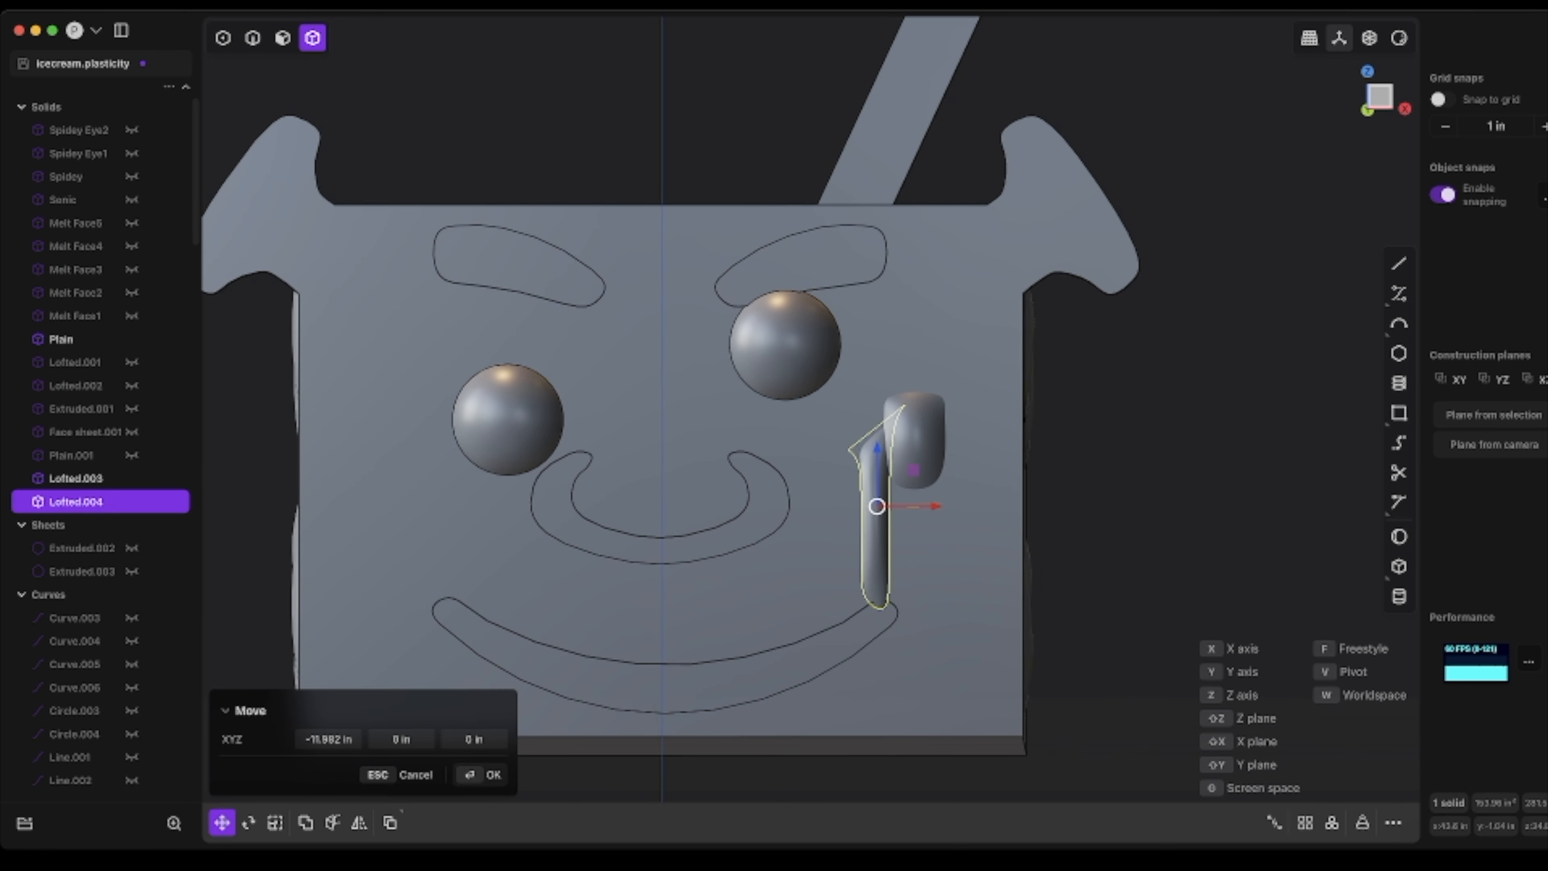
key("Return")
left_click(920, 445, "shift")
key("g")
left_click_drag(968, 497, 1015, 497)
key("Return")
- Scale Lofted.003 down into a smaller, narrower drip
left_click(1091, 512)
left_click(966, 442)
key("s")
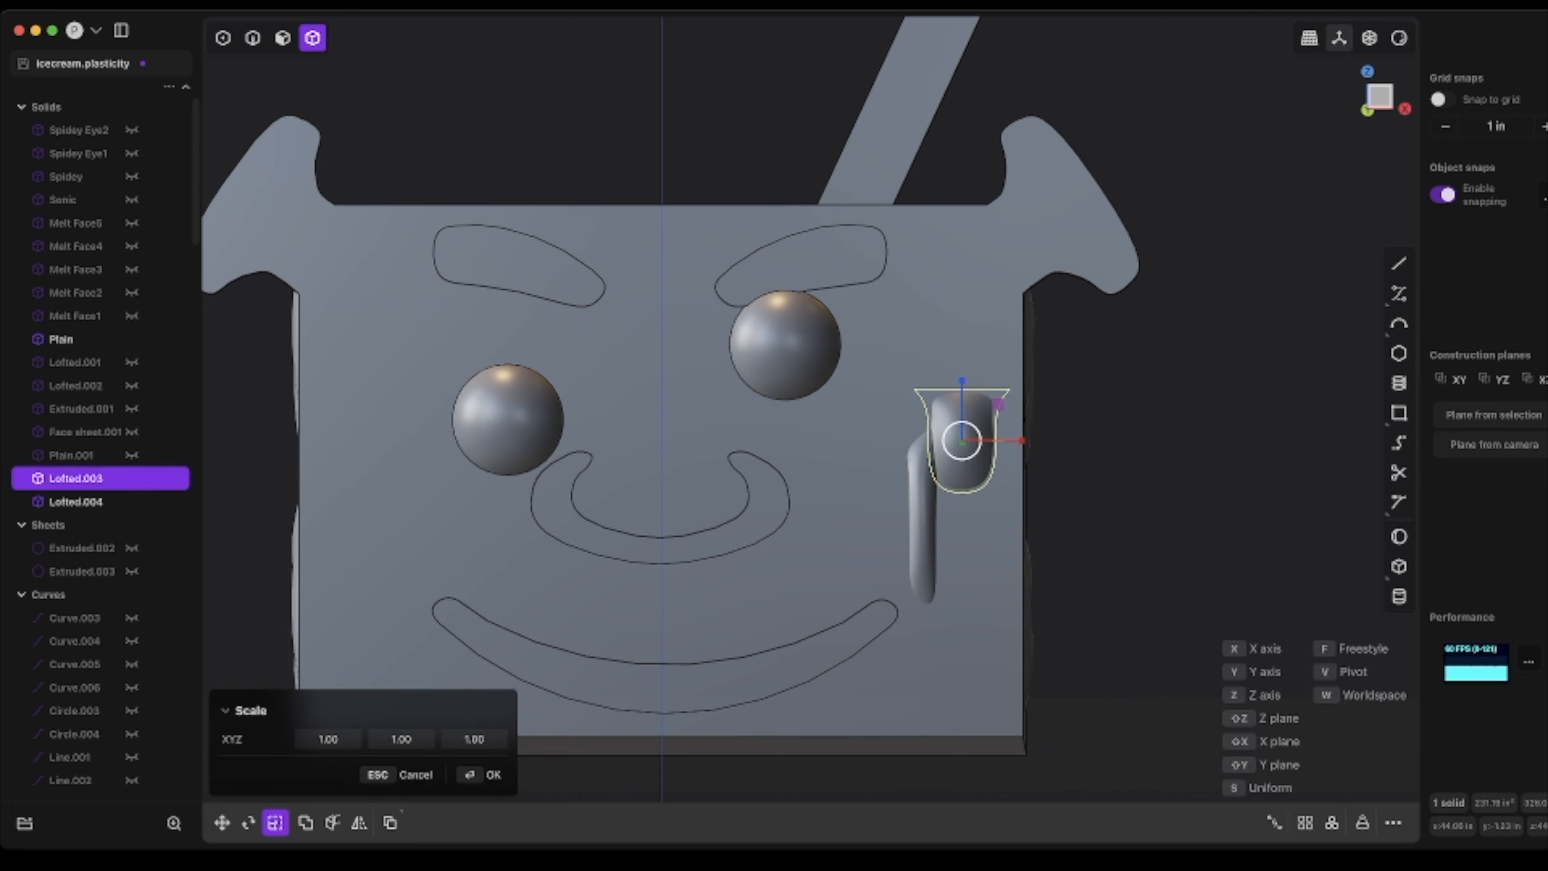
left_click(1075, 449)
middle_click_drag(1075, 450, 1204, 472)
left_click_drag(1016, 450, 1030, 451)
key("Return")
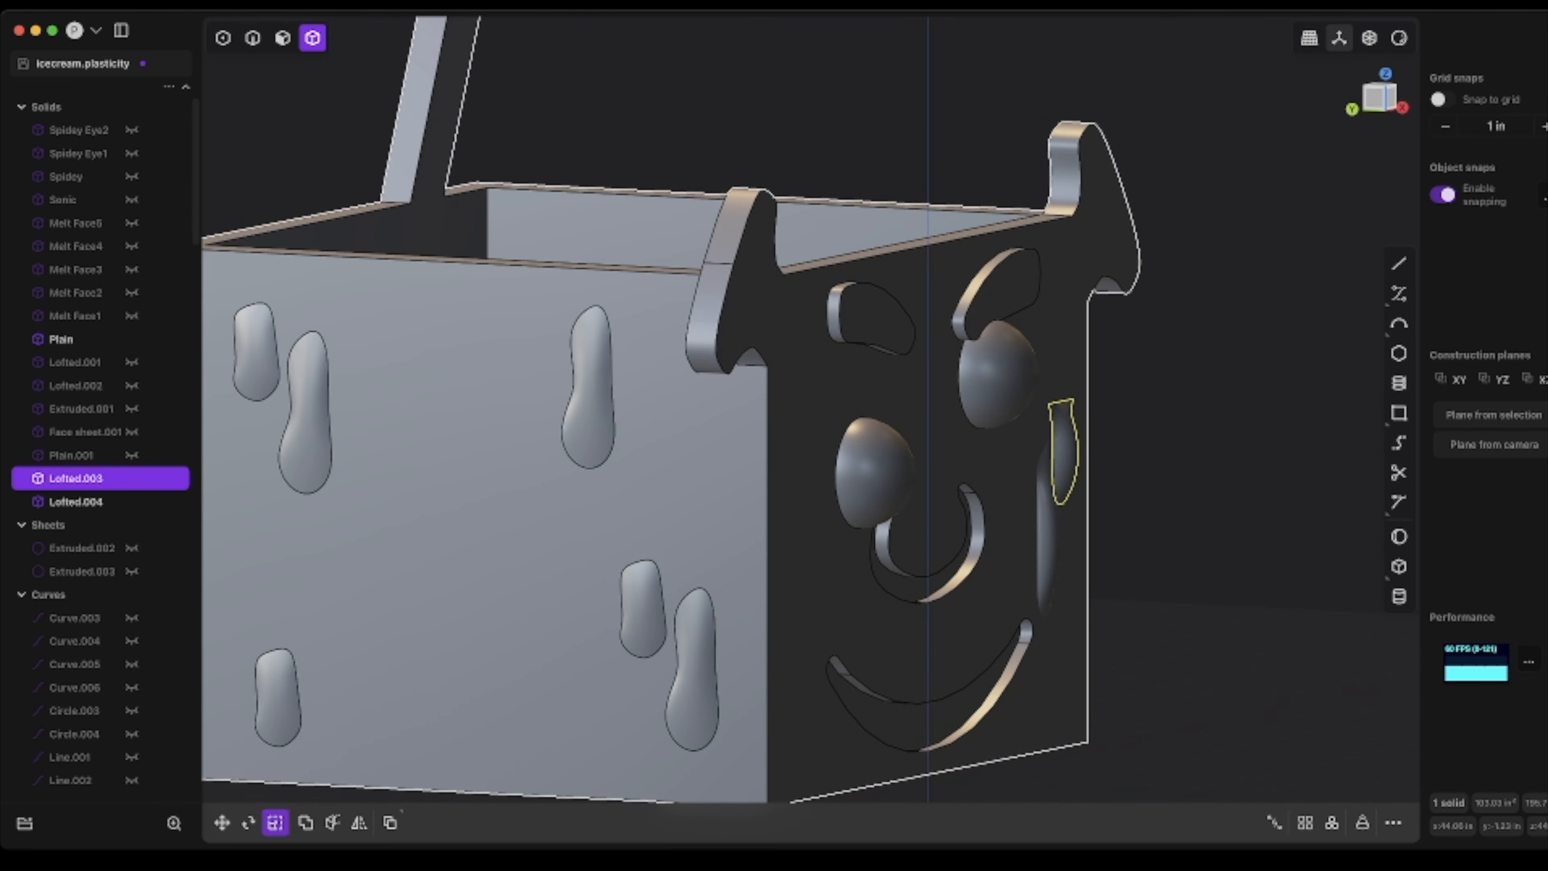
- Move Lofted.003 -0.435 in along X and 0.192 in along Y to sit close to Lofted.004 on the face
middle_click_drag(1030, 451, 902, 428)
middle_click_drag(1157, 427, 1079, 445)
key("g")
left_click_drag(1192, 387, 1201, 385)
middle_click_drag(1202, 385, 1284, 367)
left_click_drag(1194, 390, 1192, 390)
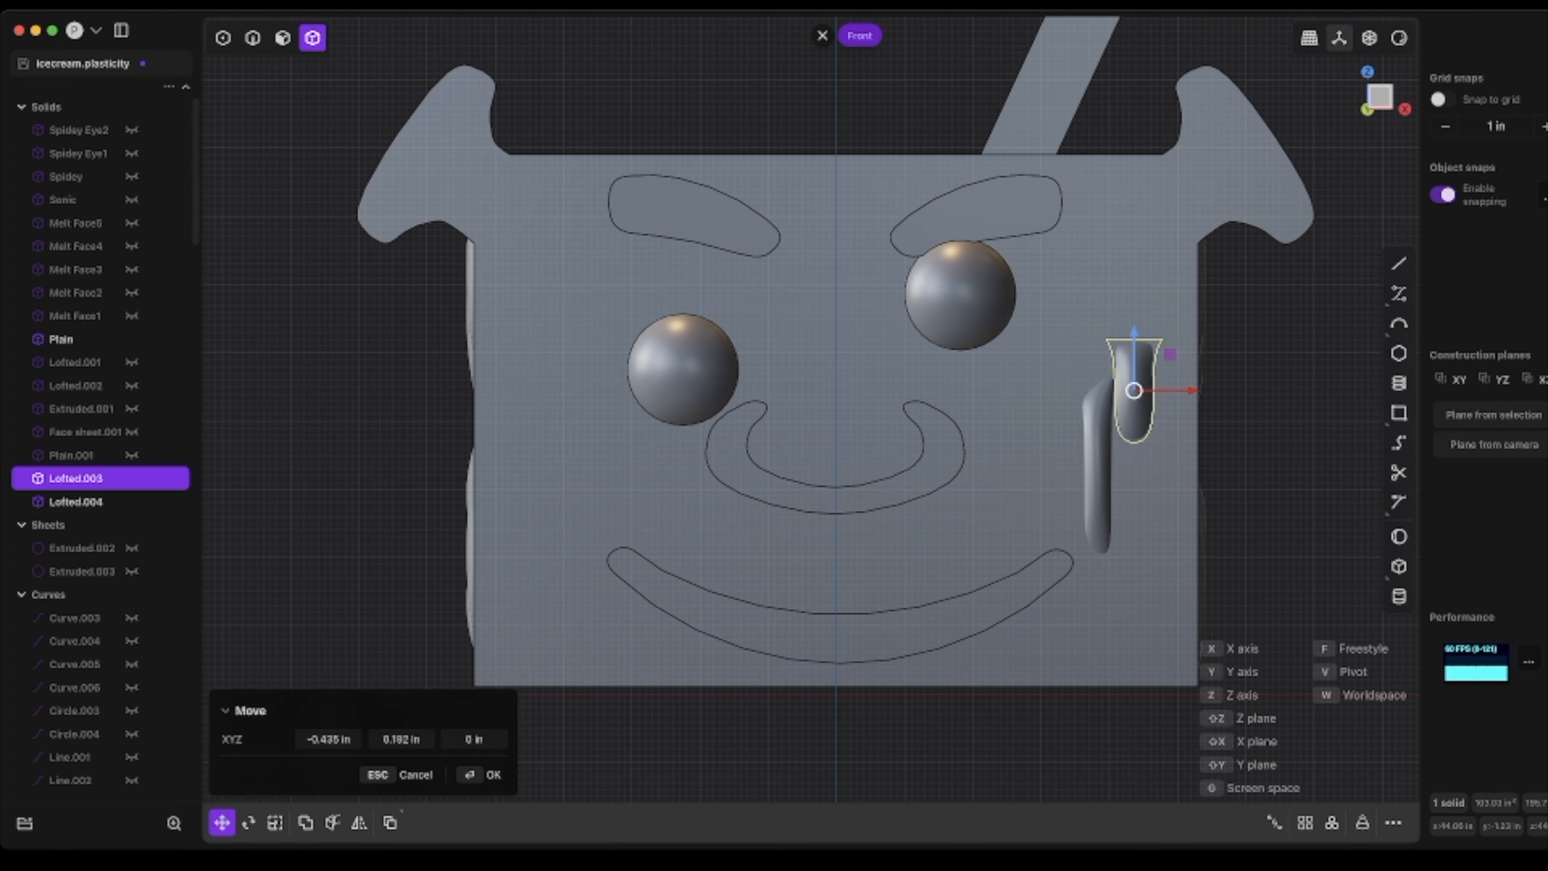
key("Return")
- Duplicate Lofted.003 and Lofted.004, placing the copies -82.654 in along X and up along Z beside the left eyebrow
left_click(1132, 402)
left_click(1097, 476, "shift")
key("shift+d")
left_click_drag(1178, 451, 613, 450)
left_click_drag(552, 394, 552, 275)
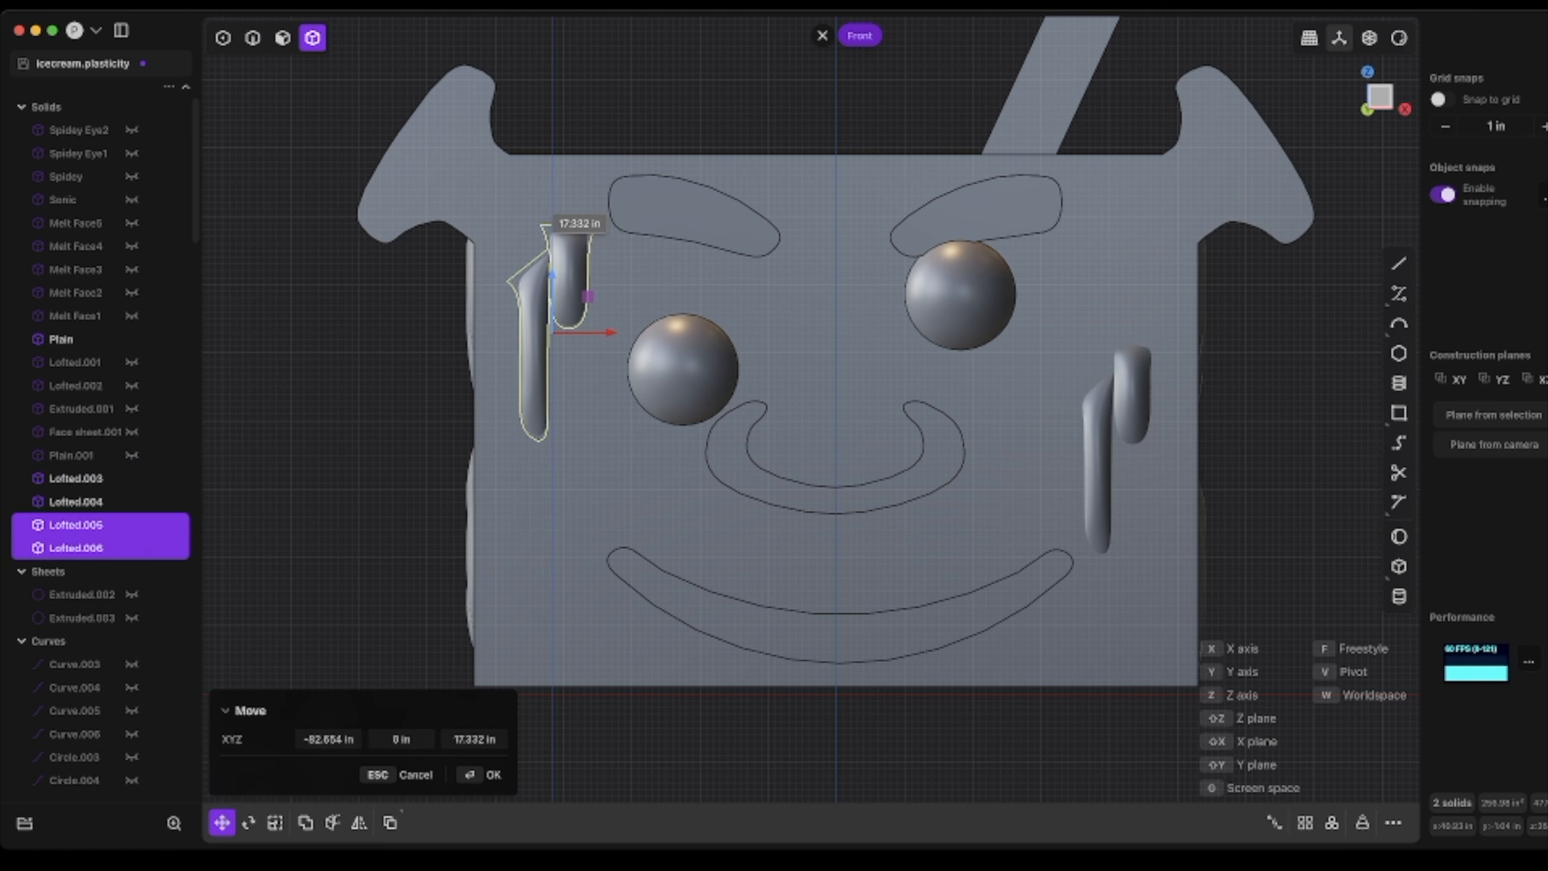
key("Return")
key("Escape")
- Duplicate the short drip beside the left eyebrow and place the copy below the left side of the nose
key("shift+d")
left_click_drag(569, 177, 568, 512)
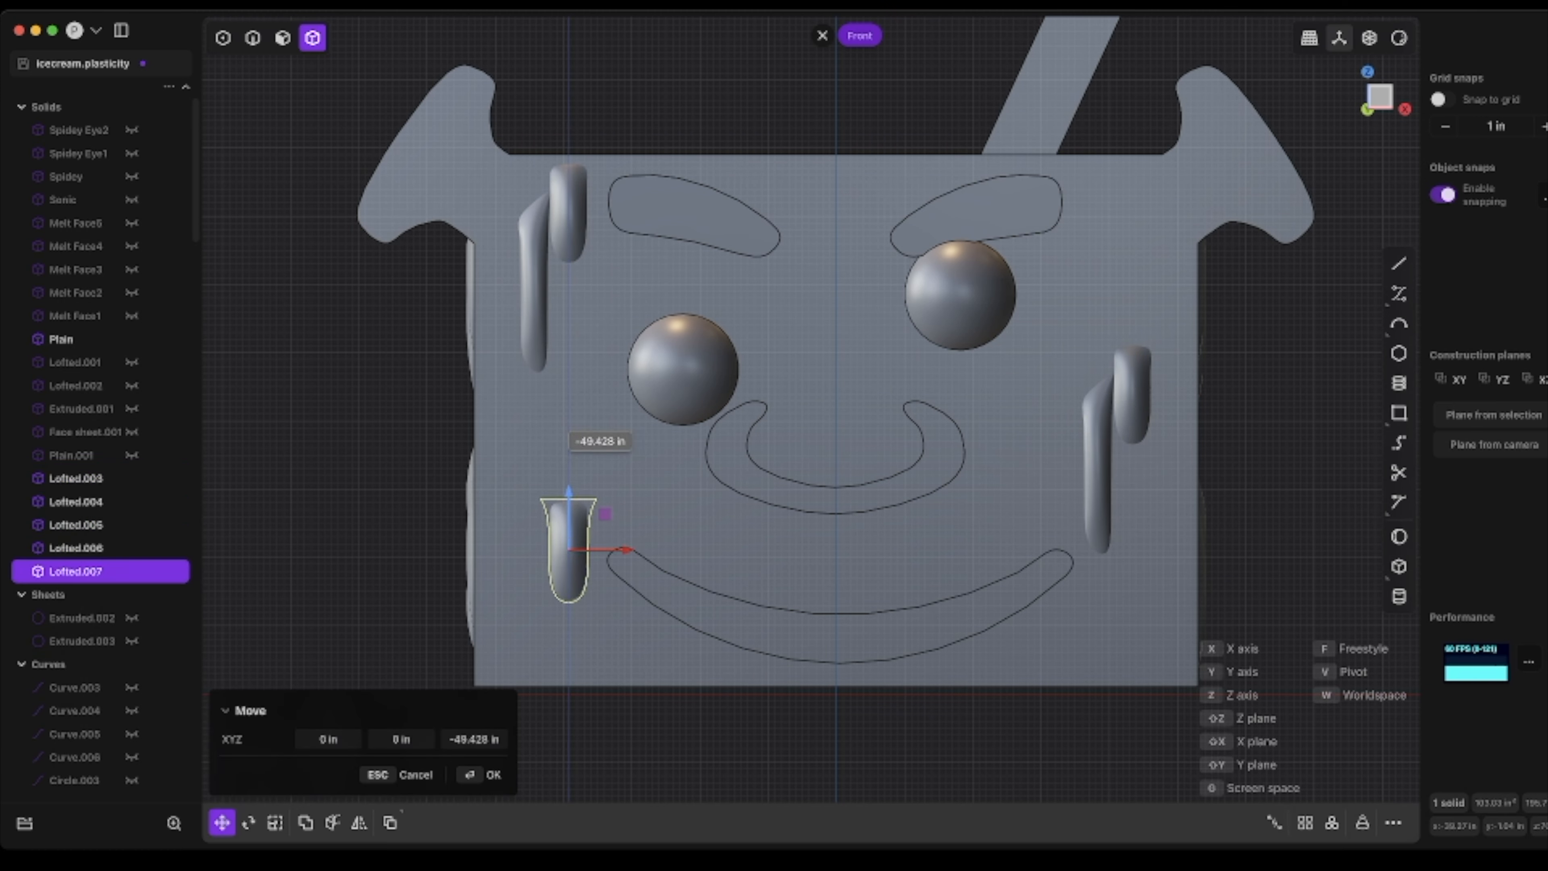
middle_click_drag(609, 552, 701, 585)
key("Return")
- Duplicate the nose outline's lower left edge as a curve, cut the short drip with it, and delete the leftover piece
key("2")
left_click(731, 520)
key("f")
key("Escape")
key("shift+d")
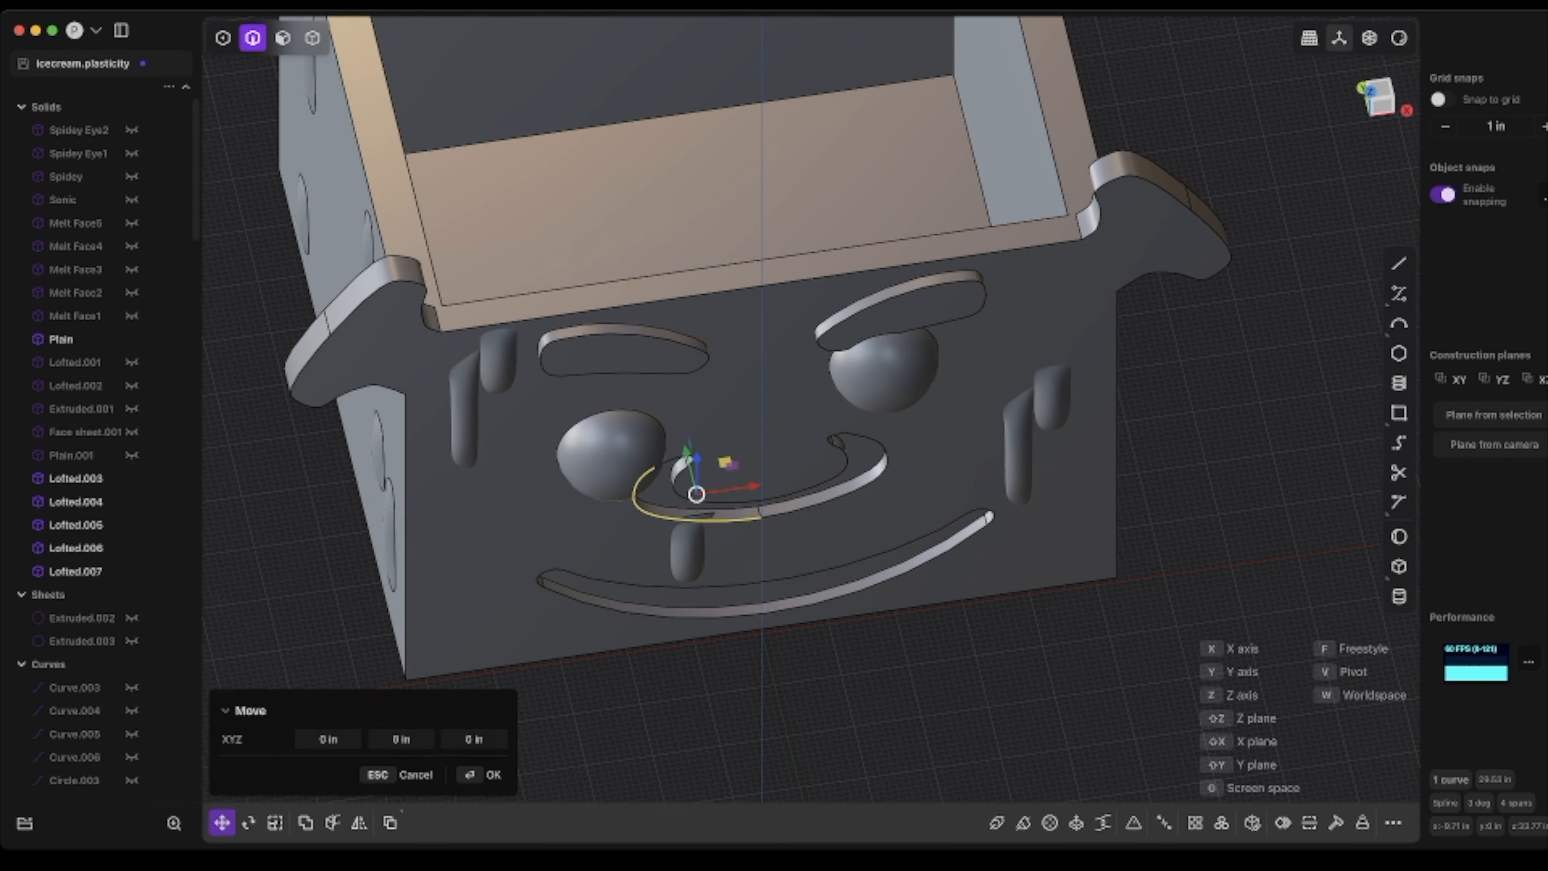
key("Return")
key("c")
left_click(687, 552)
key("Return")
scroll(101, 663, "down", 20)
scroll(100, 597, "up", 20)
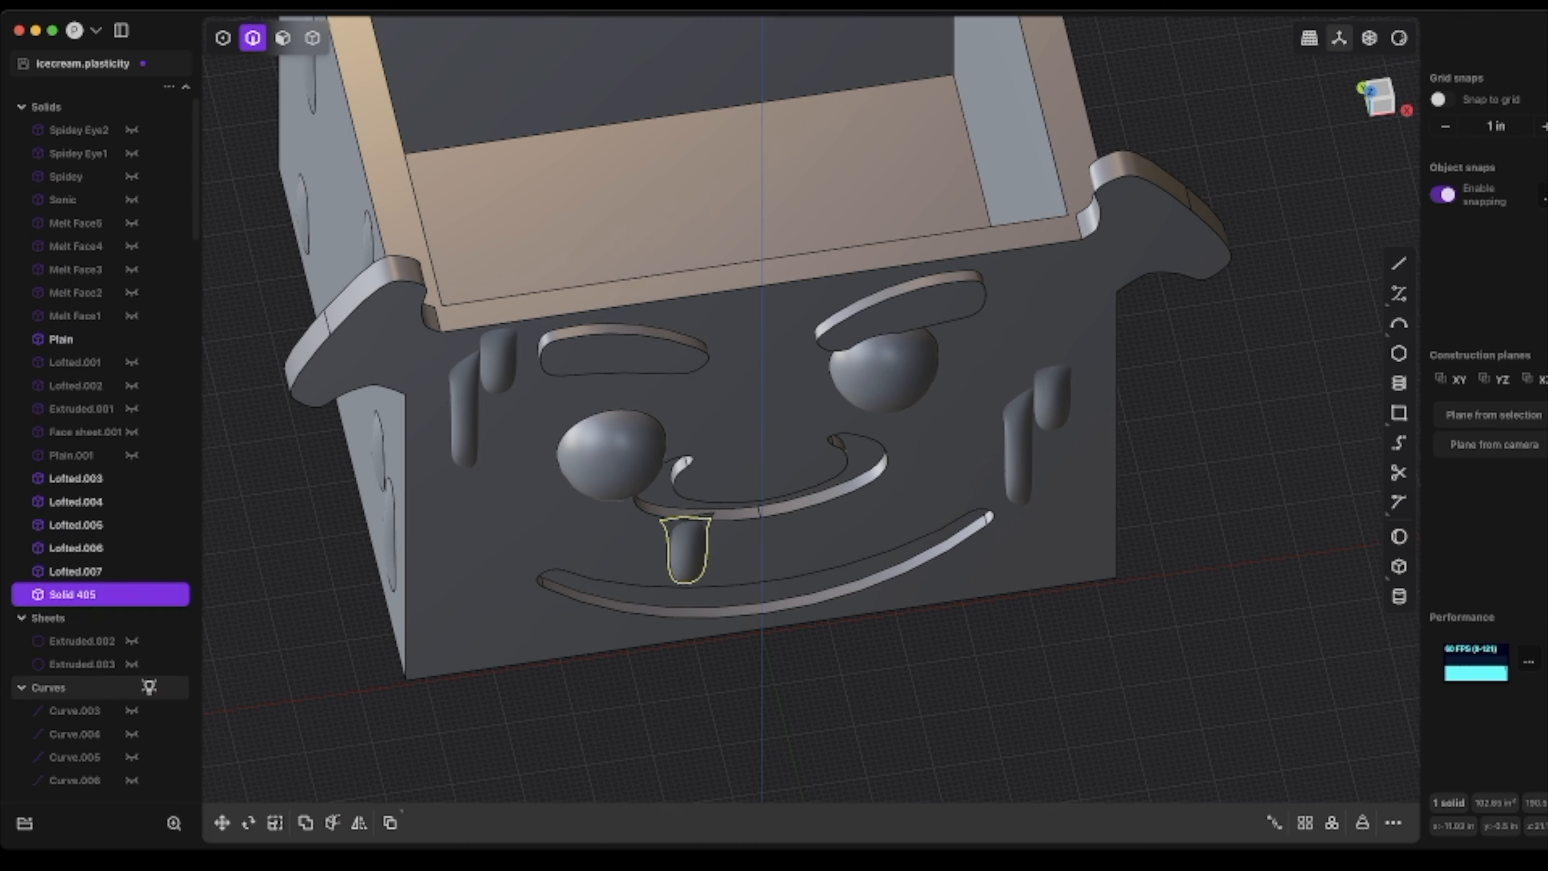
key("Delete")
- Raise the cut drip, Solid 405, slightly toward the nose along Z and adjust its depth in the face along Y
middle_click_drag(707, 547, 707, 524)
scroll(707, 547, "up", 10)
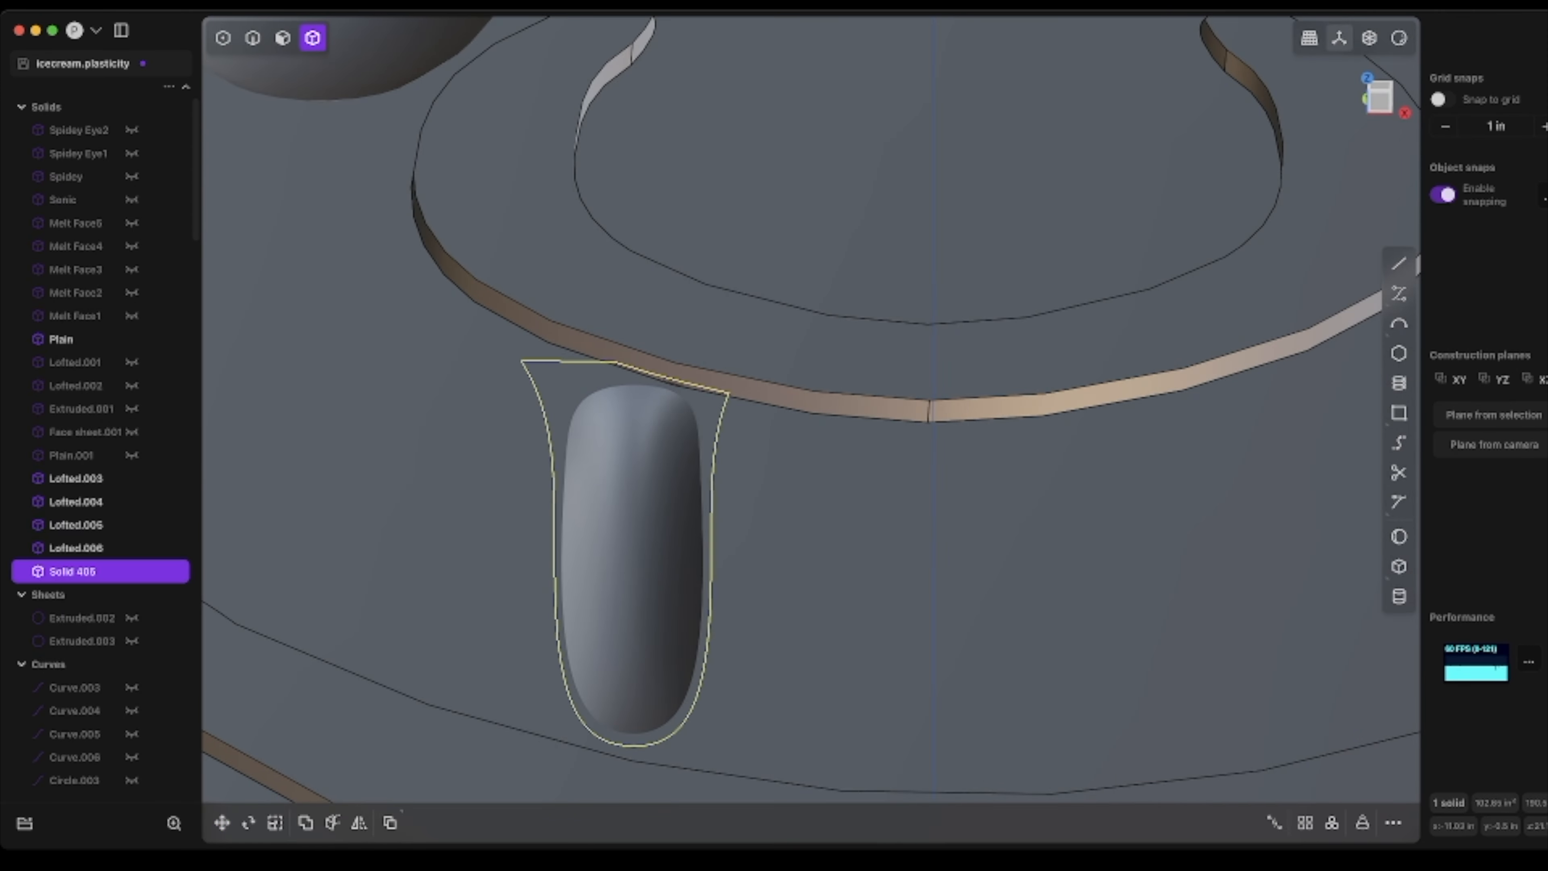
key("g")
left_click_drag(632, 518, 632, 513)
key("Return")
scroll(674, 537, "down", 10)
key("Escape")
middle_click_drag(707, 547, 854, 548)
left_click(641, 591)
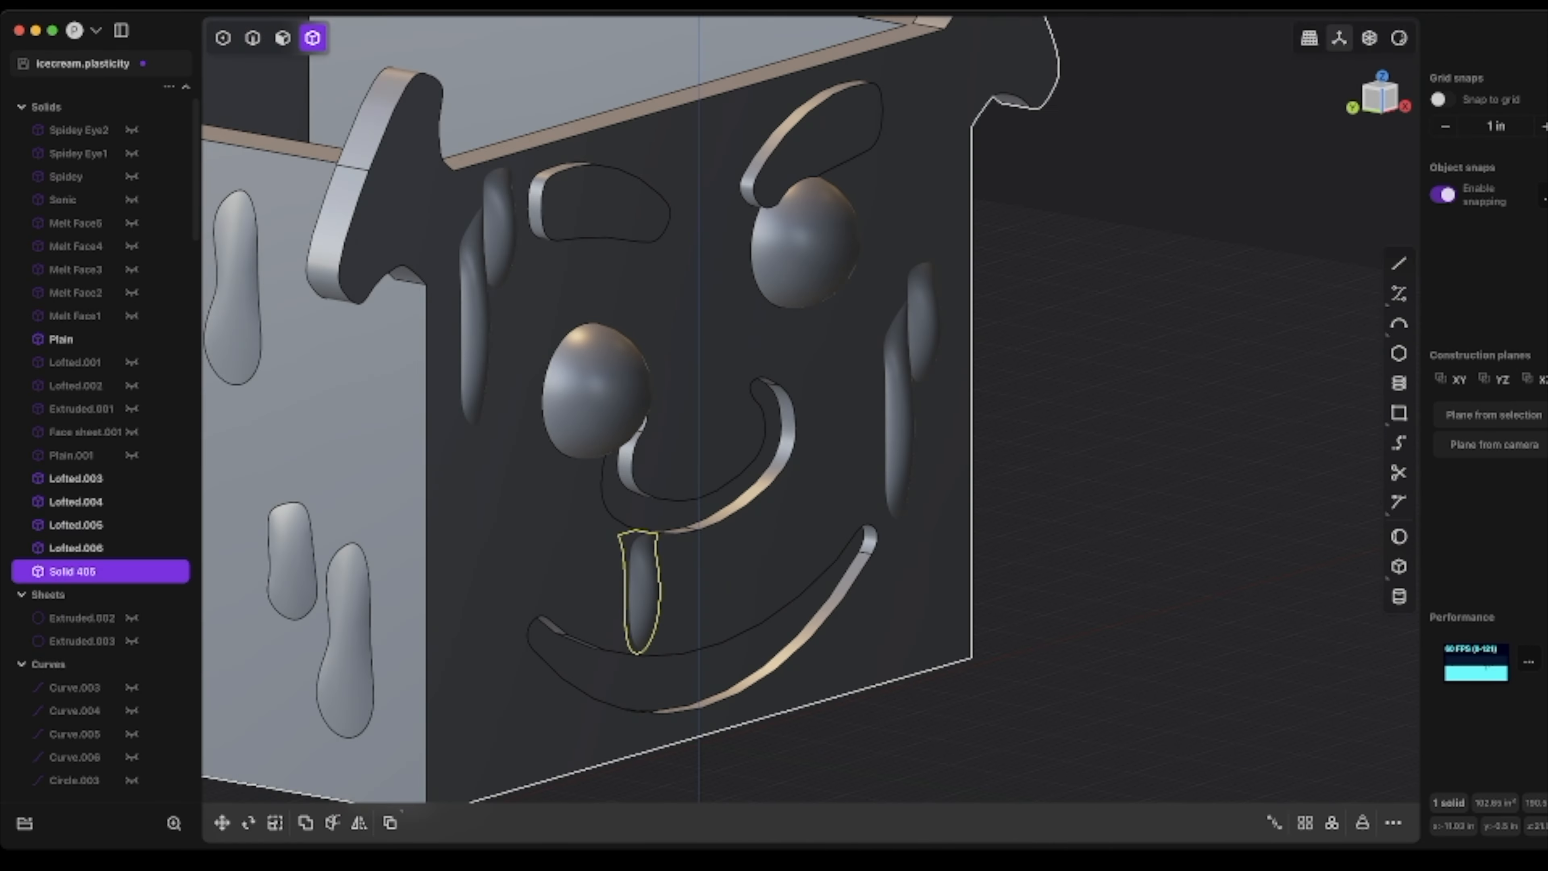
key("g")
left_click_drag(609, 582, 645, 588)
key("Return")
middle_click_drag(644, 587, 506, 652)
scroll(567, 537, "up", 5)
key("Escape")
- Mirror all five front drips along Y across the plane of the face
middle_click_drag(658, 567, 670, 500)
scroll(658, 567, "down", 8)
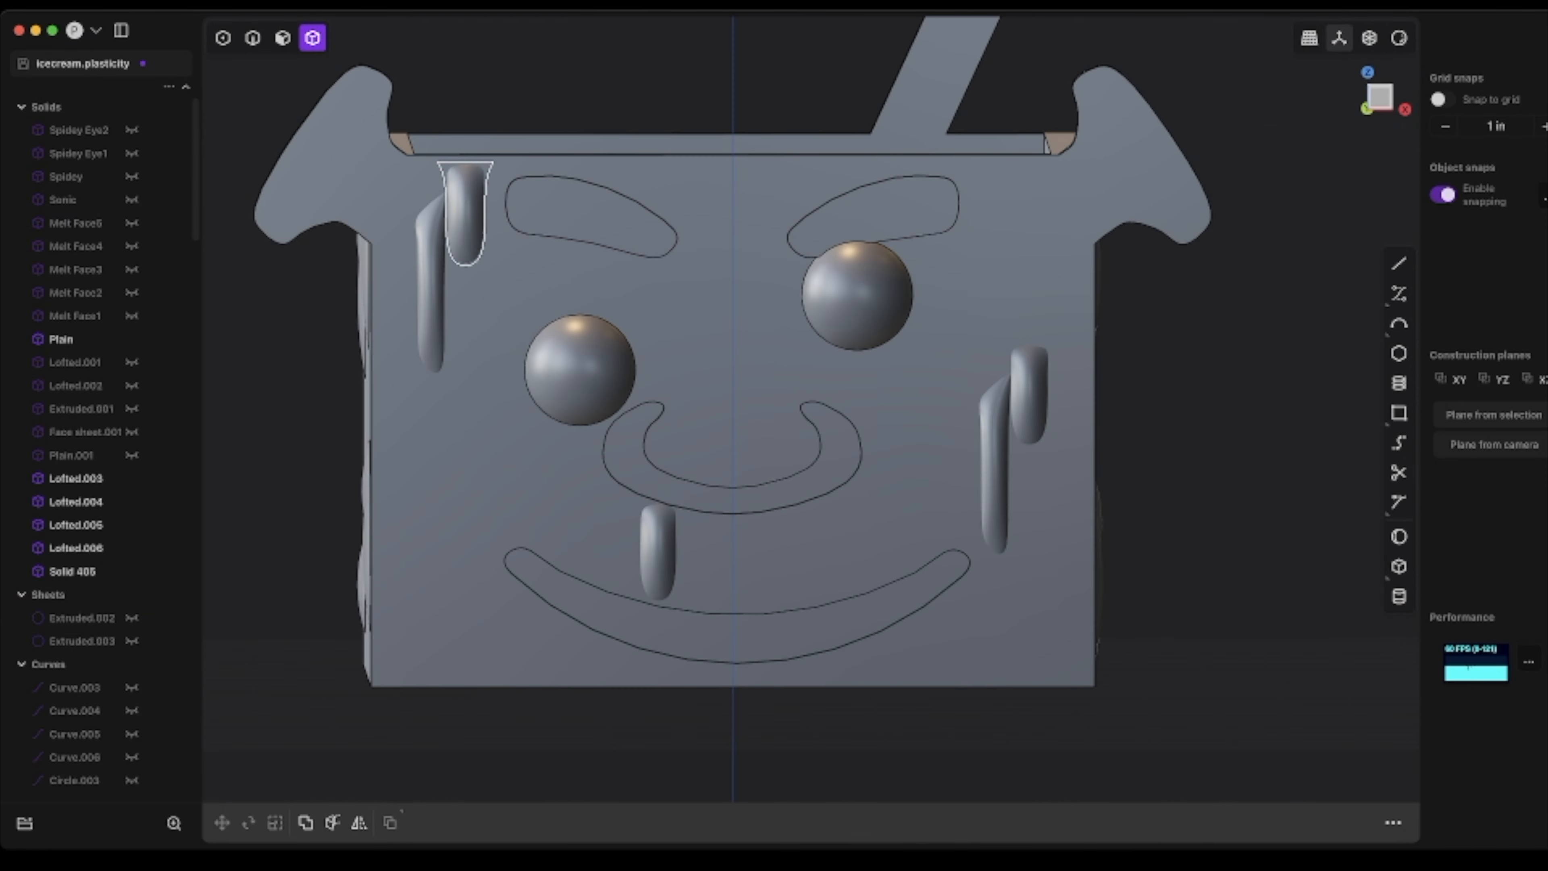
left_click(466, 215, "shift")
left_click(658, 552, "shift")
left_click(1028, 403, "shift")
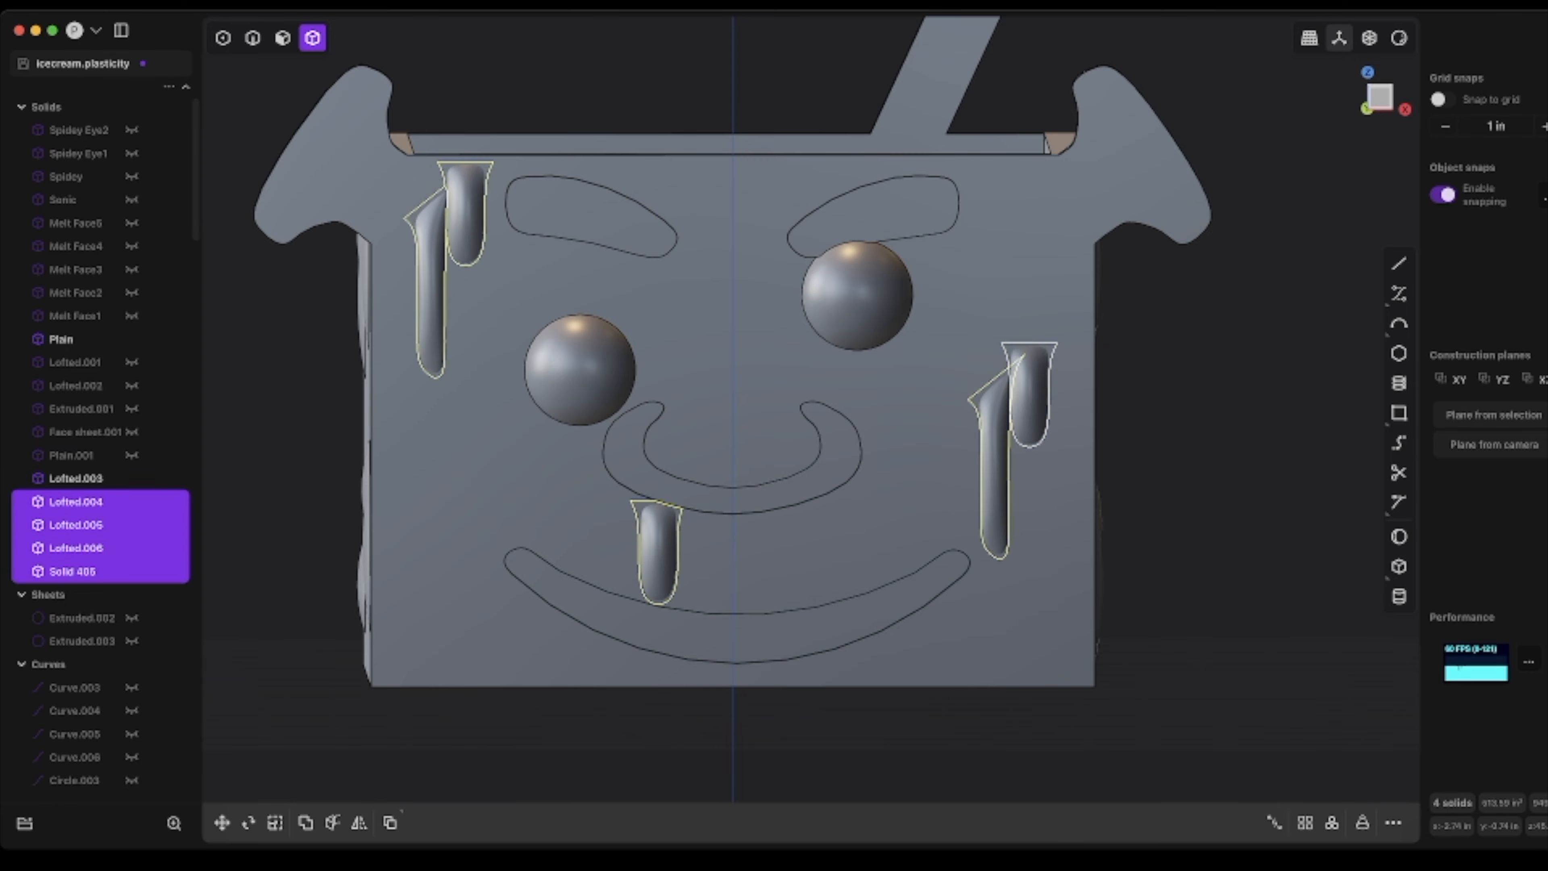
left_click(995, 469, "shift")
key("alt+x")
middle_click_drag(792, 549, 975, 609)
middle_click_drag(670, 659, 814, 695)
scroll(753, 688, "down", 8)
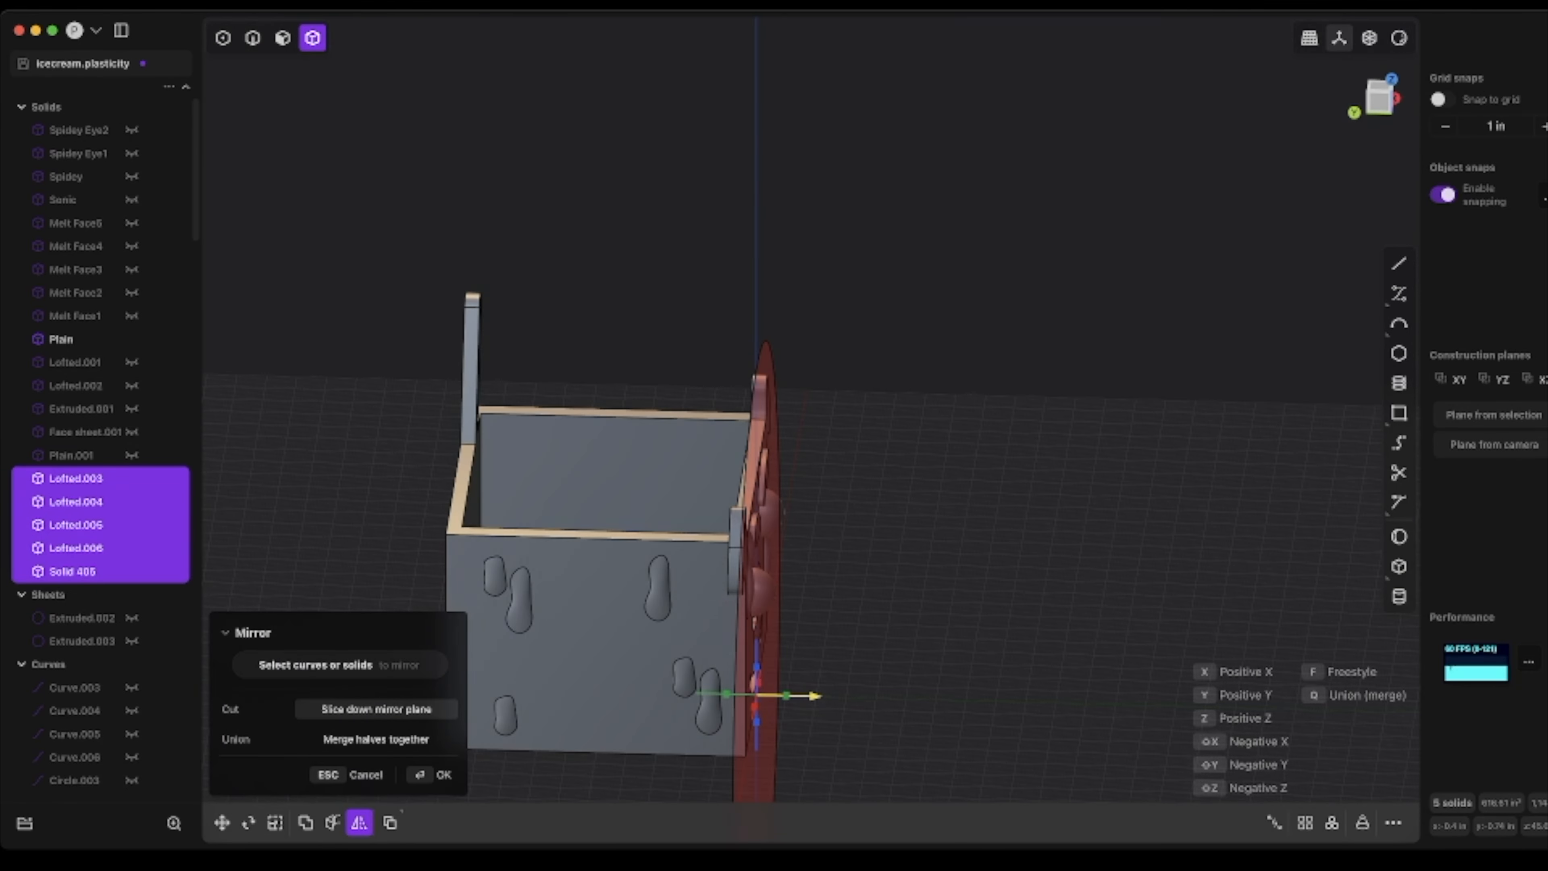
left_click(813, 695)
key("Return")
- Move the mirrored drips, Solid 406 to Solid 410, along Y onto the back wall and partly sink them into it
left_click(85, 594)
left_click(86, 687, "shift")
key("g")
left_click_drag(707, 576, 390, 558)
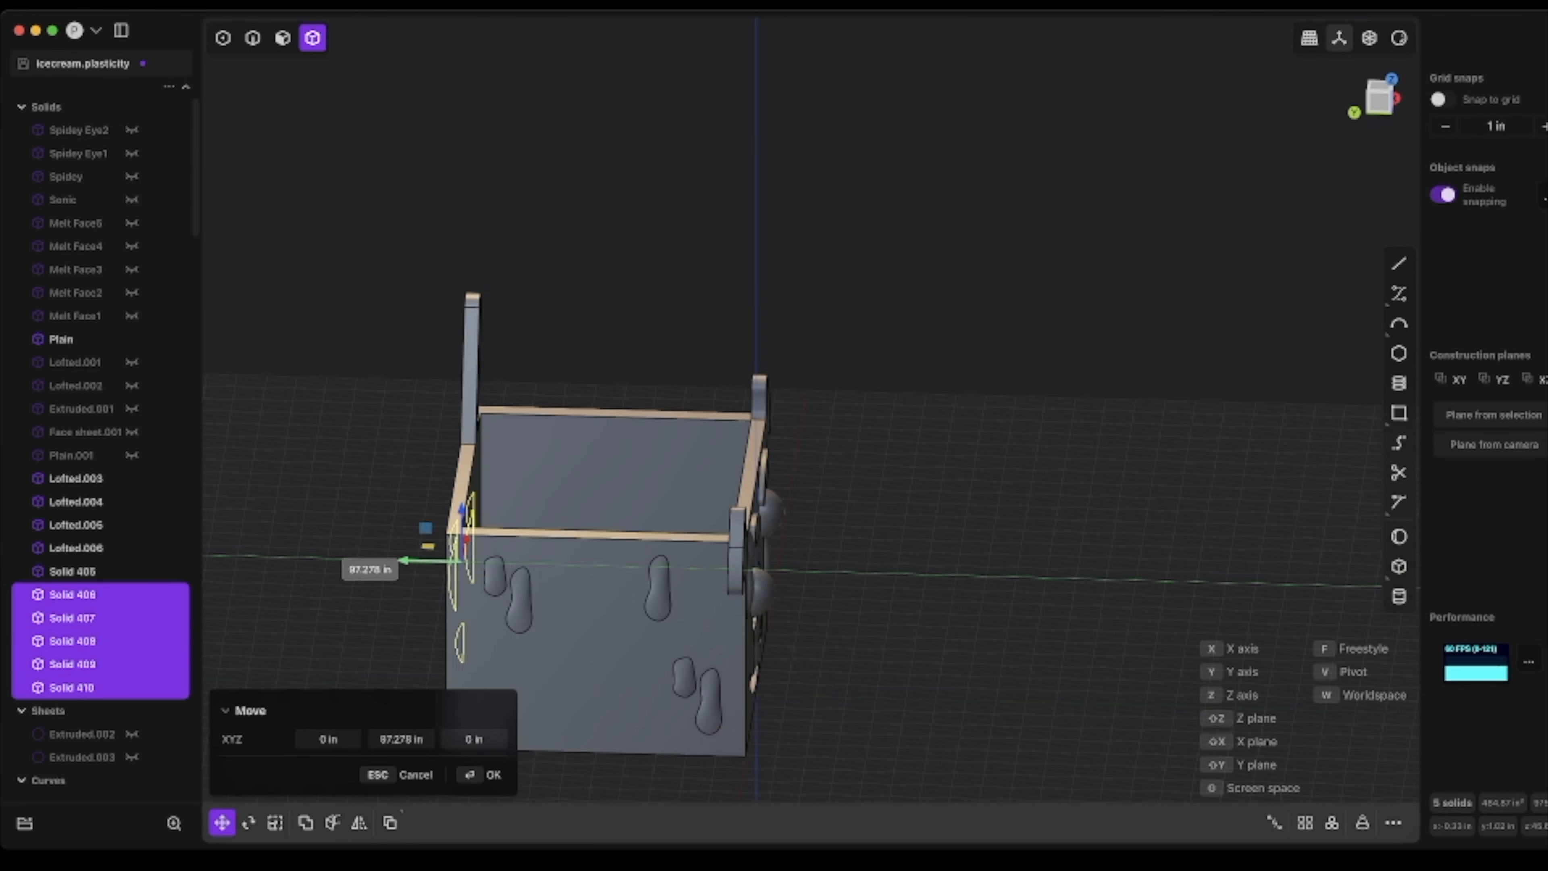
middle_click_drag(390, 557, 561, 610)
left_click_drag(433, 571, 430, 573)
scroll(566, 536, "up", 8)
middle_click_drag(567, 537, 756, 426)
scroll(610, 500, "down", 6)
key("Return")
key("Escape")
- Duplicate the long drip on the back wall's left side and place the copy near the wall's upper middle
left_click(402, 451)
key("shift+d")
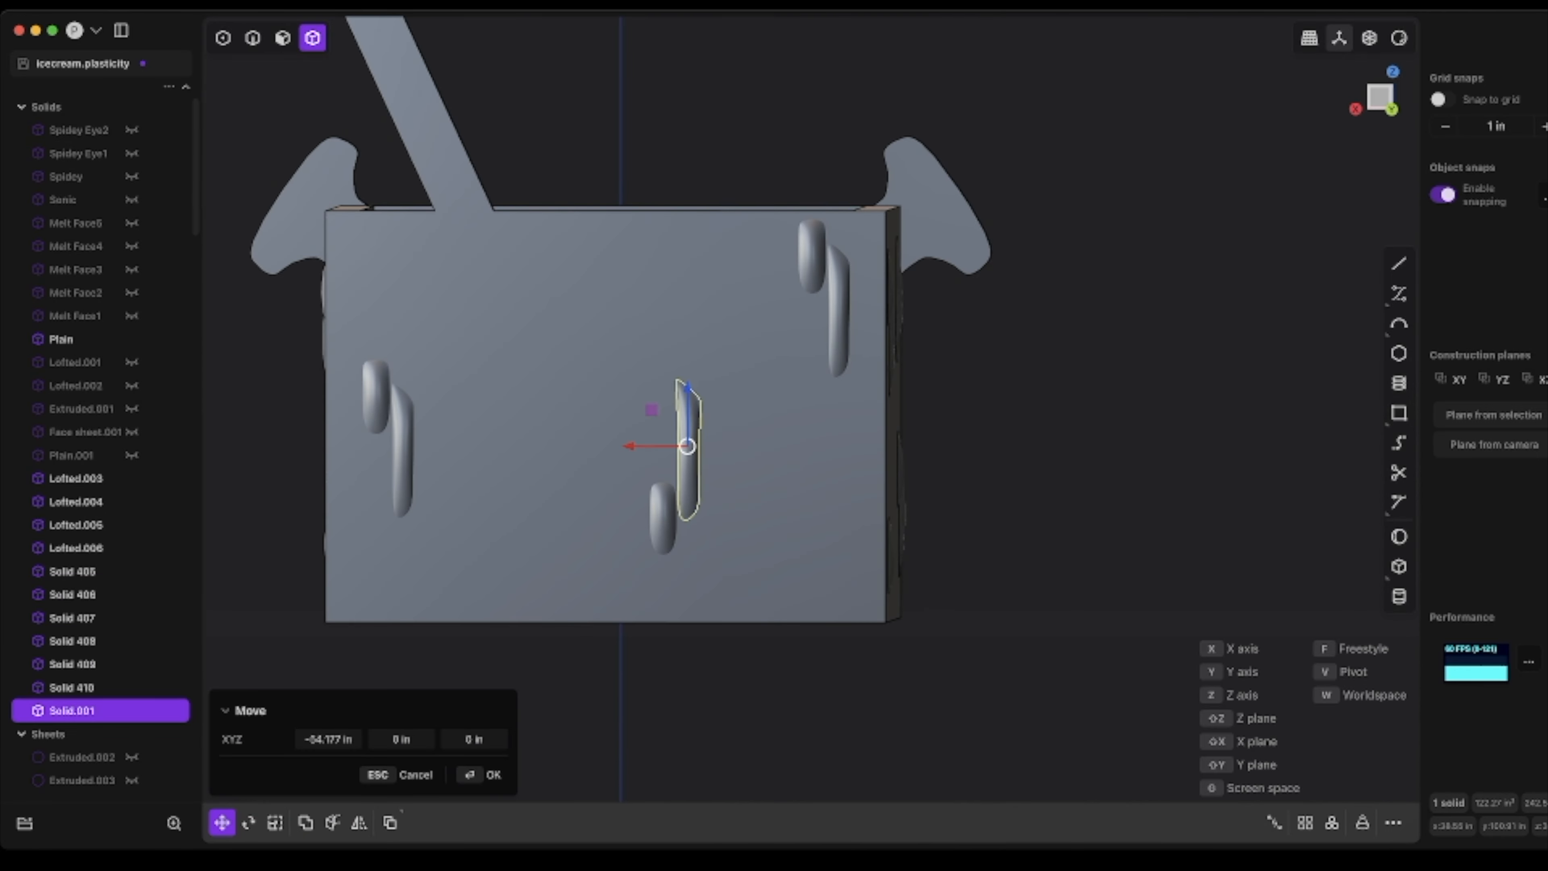
left_click_drag(687, 466, 687, 515)
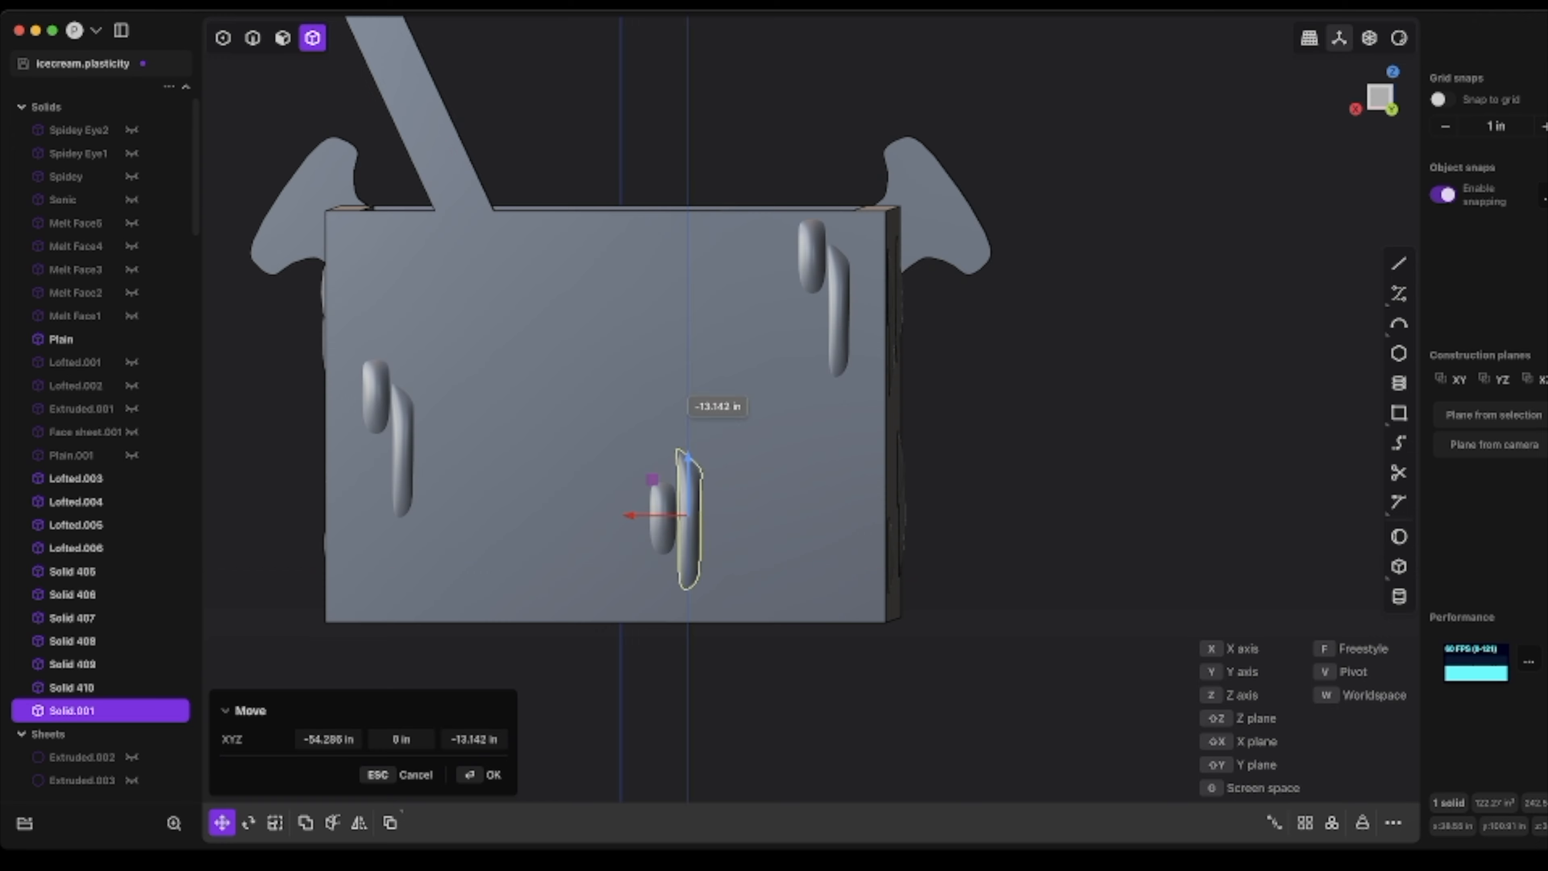
left_click_drag(478, 301, 476, 301)
key("Return")
- Move the back wall's lower short drip -17.175 in along X and -8.433 in along Z, and lower the left pair of drips
left_click(663, 519)
key("g")
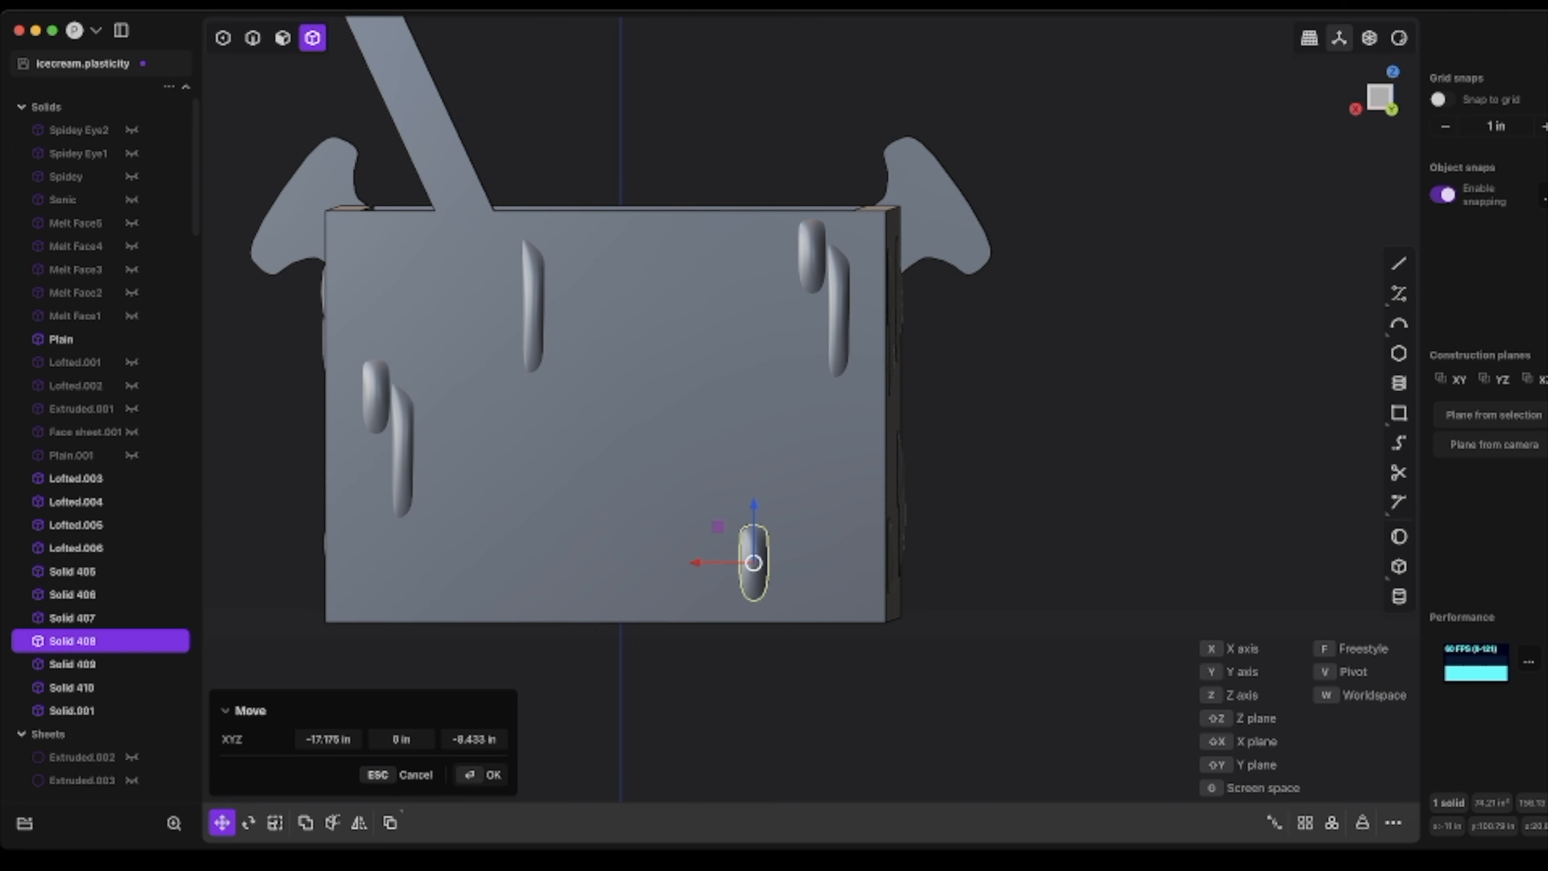
key("Return")
left_click(376, 400)
left_click(402, 451, "shift")
key("g")
left_click_drag(388, 381, 388, 429)
key("Return")
middle_click_drag(388, 428, 280, 448)
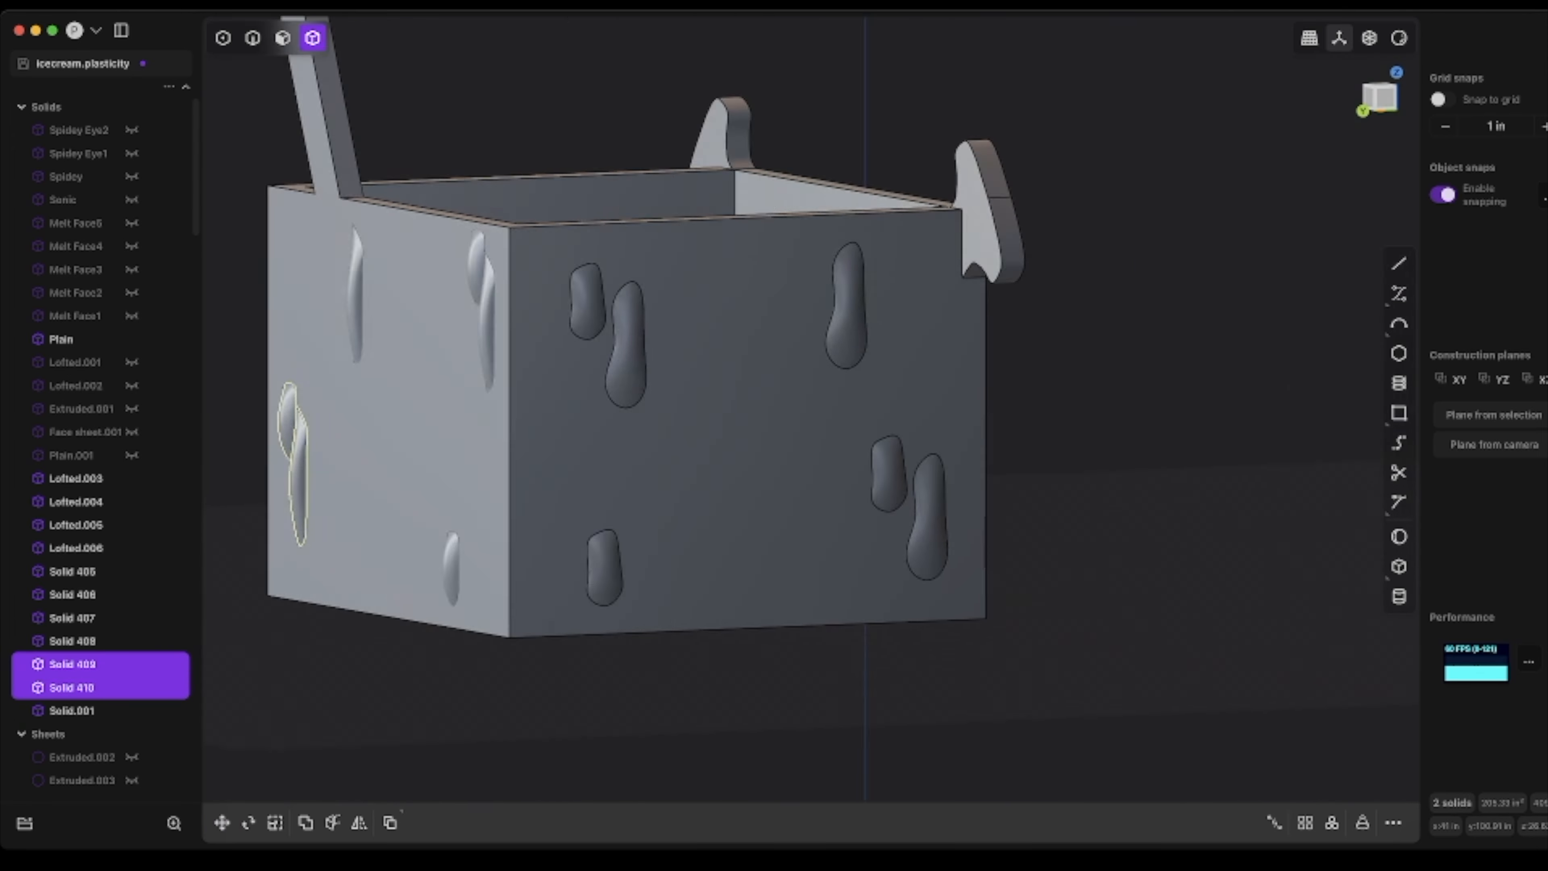
- Join the front and back drips, except Solid 405, to the Plain solid with a Boolean union
middle_click_drag(884, 444, 439, 442)
left_click(731, 439)
key("q")
key("q")
left_click(633, 332)
left_click(660, 280)
middle_click_drag(1067, 482, 1261, 542)
left_click(843, 569)
left_click(979, 384)
left_click(1250, 359)
left_click(1179, 622)
key("Return")
- Hide Plain to examine Solid 405 and its flat cut face, and show Plain again
left_click(647, 582)
scroll(653, 584, "up", 5)
middle_click_drag(654, 584, 853, 533)
left_click(132, 339)
key("Escape")
key("3")
left_click(690, 531)
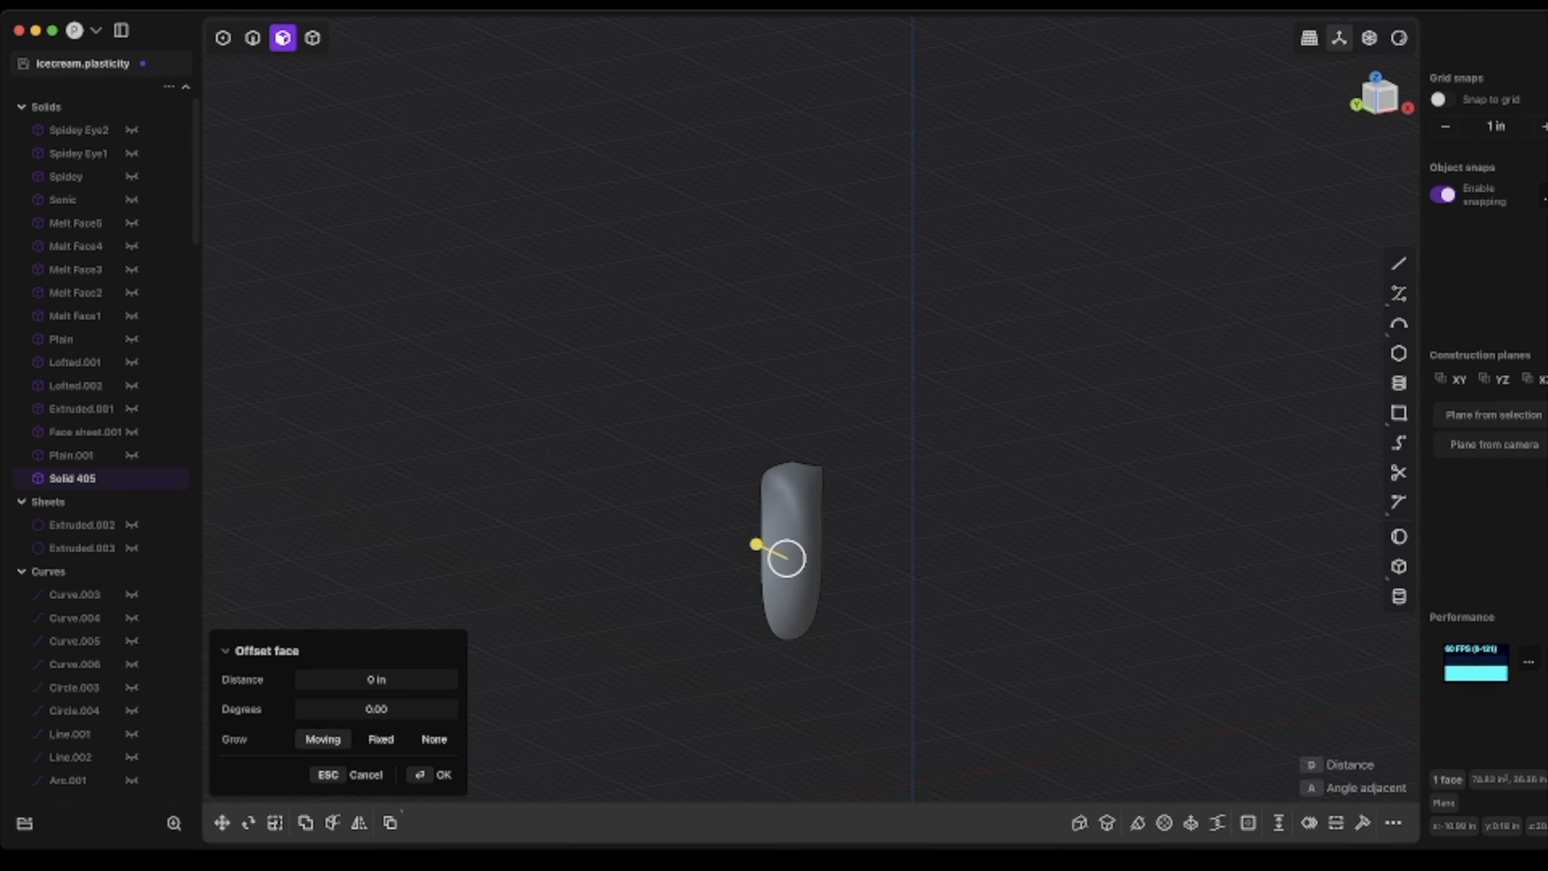
left_click(313, 37)
left_click(131, 339)
key("Escape")
- Run Delete Redundant Topology on the Plain solid
scroll(762, 549, "down", 6)
mouse_move(579, 518)
middle_mouse_down()
mouse_move(761, 463)
mouse_move(856, 590)
mouse_move(579, 519)
middle_mouse_up()
scroll(878, 586, "up", 8)
left_click(877, 585)
type("fredu")
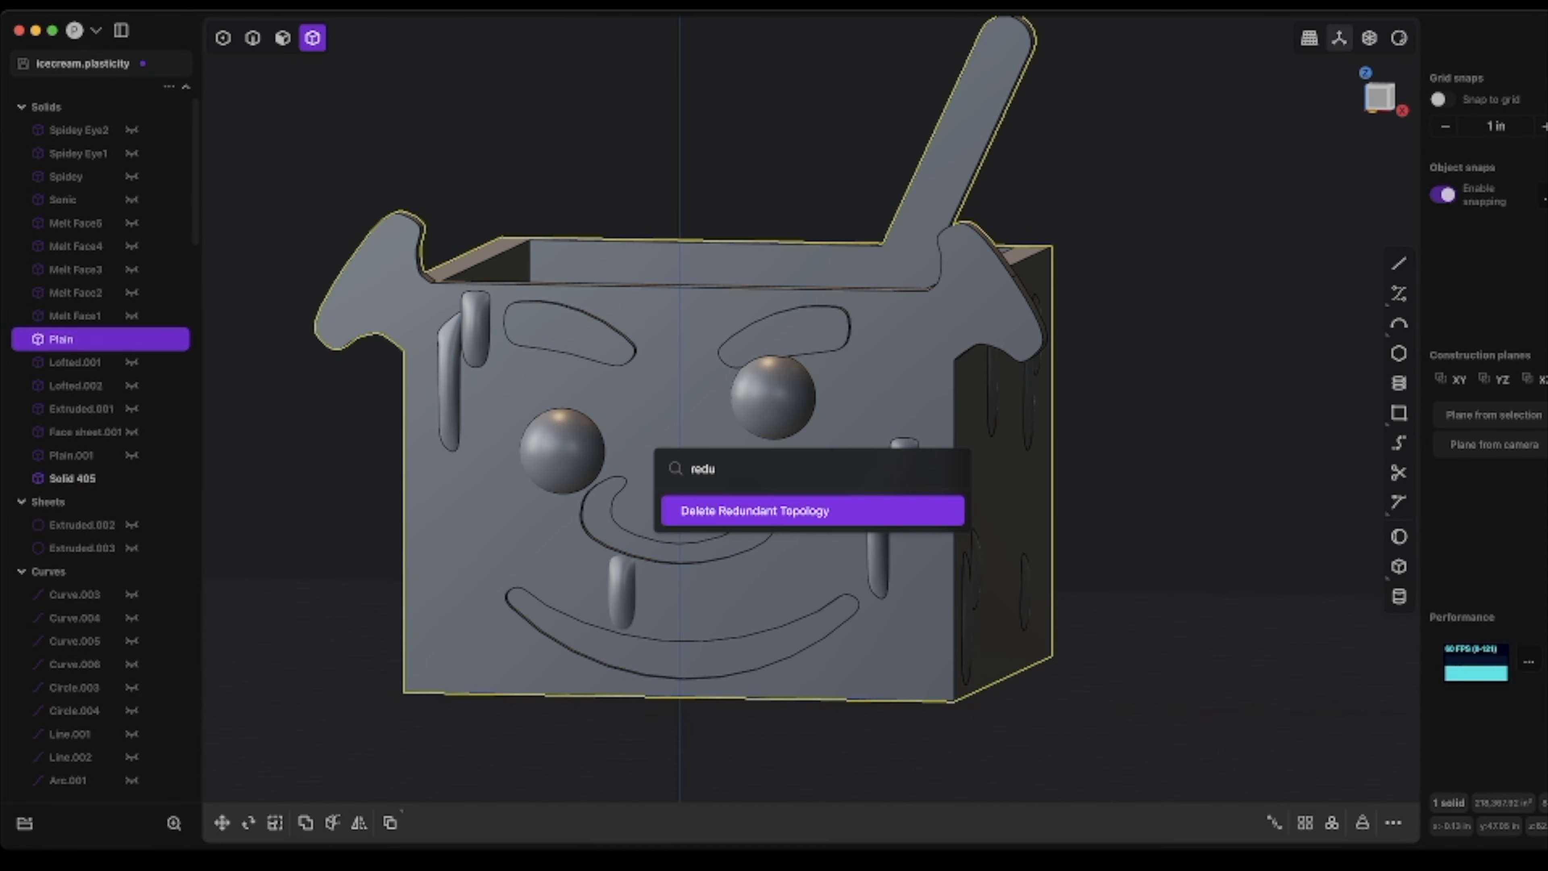
key("Return")
left_click(689, 524, "shift")
key("super+e")
key("Return")
- Move Solid 405 from below the nose to the face's lower left corner, beside the end of the mouth
left_click(73, 478)
left_click(131, 478)
middle_click_drag(701, 531, 811, 497)
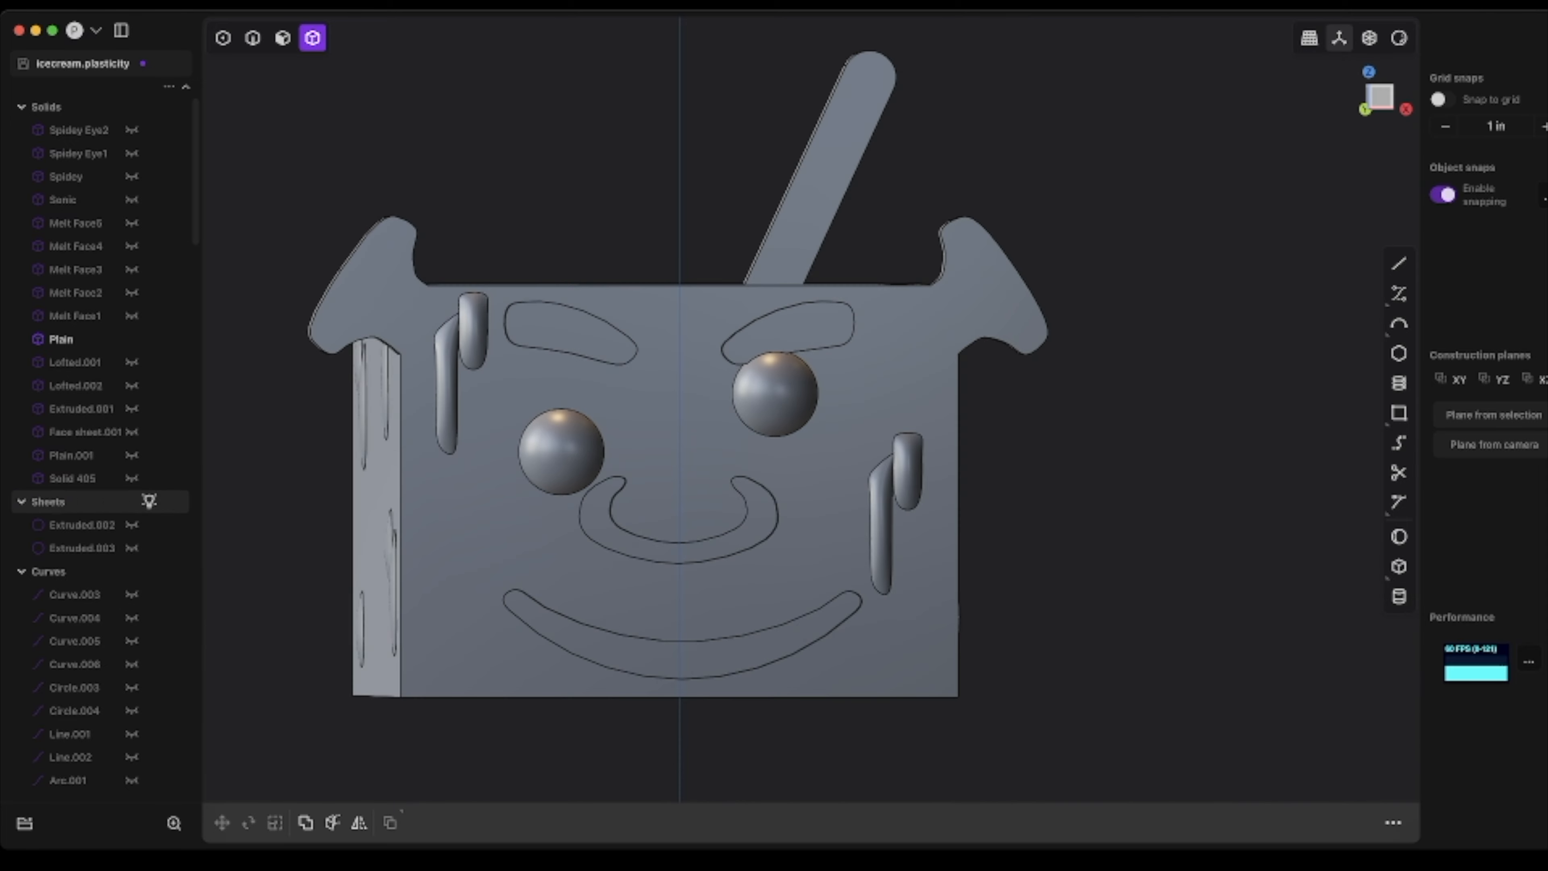
left_click(131, 478)
left_click(622, 591)
key("g")
key("x")
left_click_drag(521, 636, 540, 636)
key("Return")
middle_click_drag(671, 488, 628, 478)
key("g")
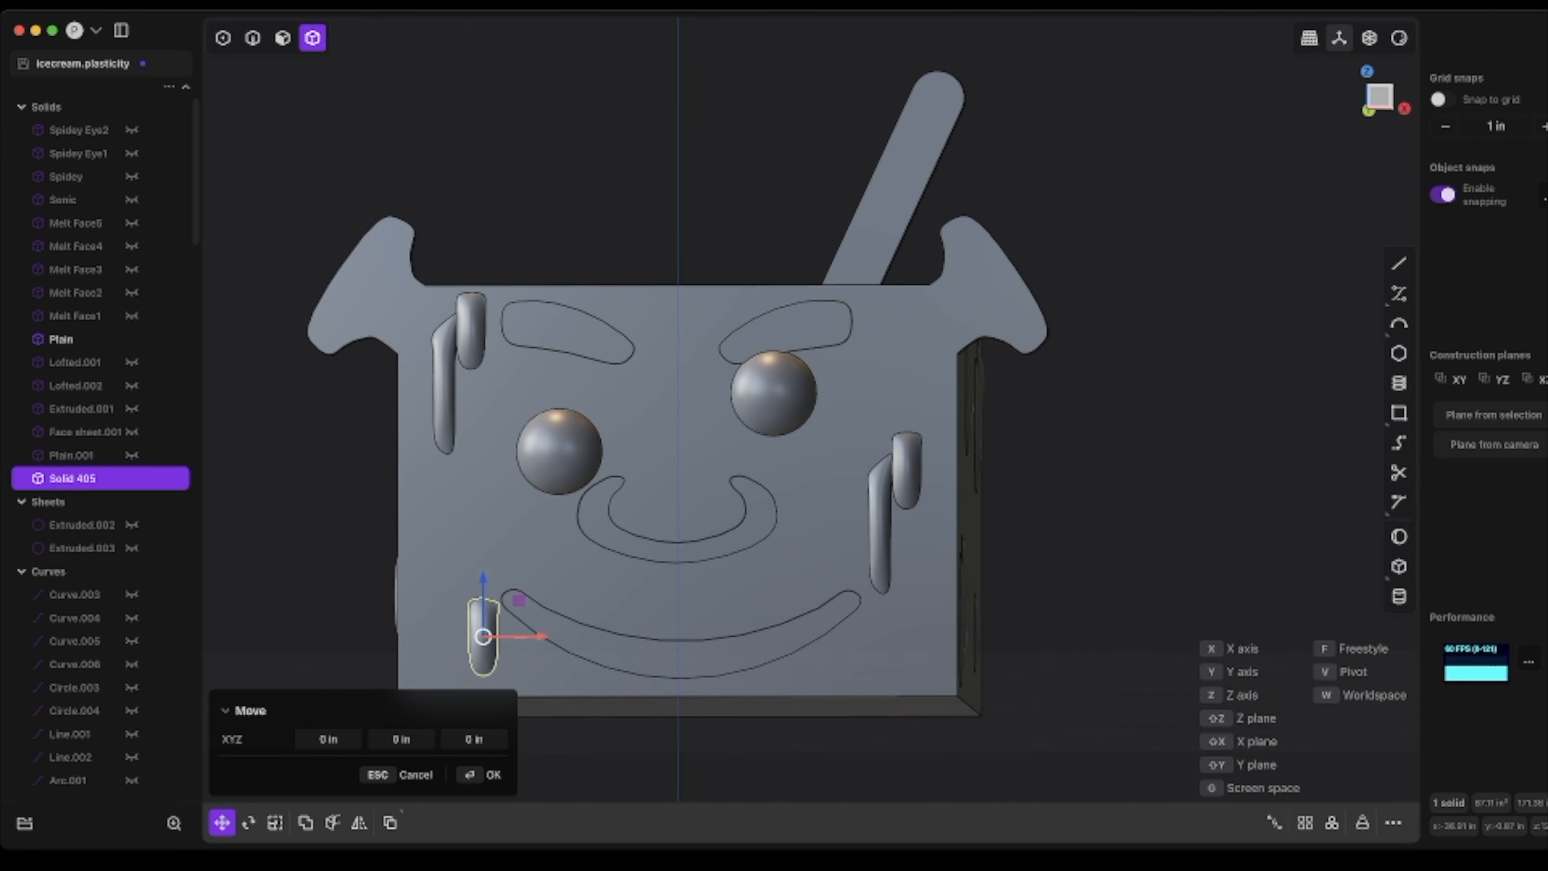
key("Return")
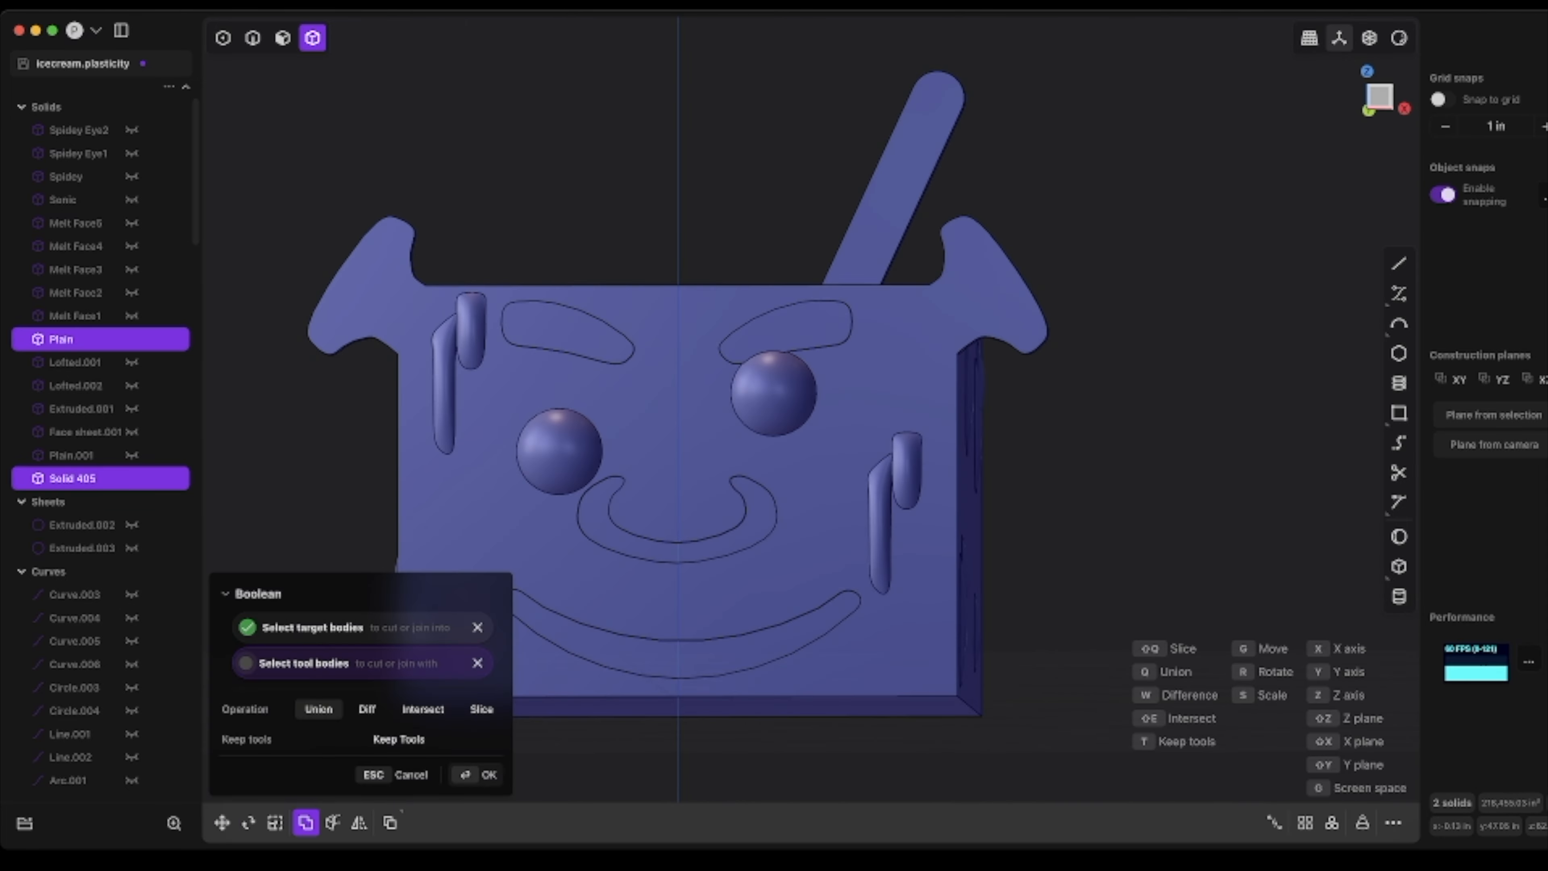